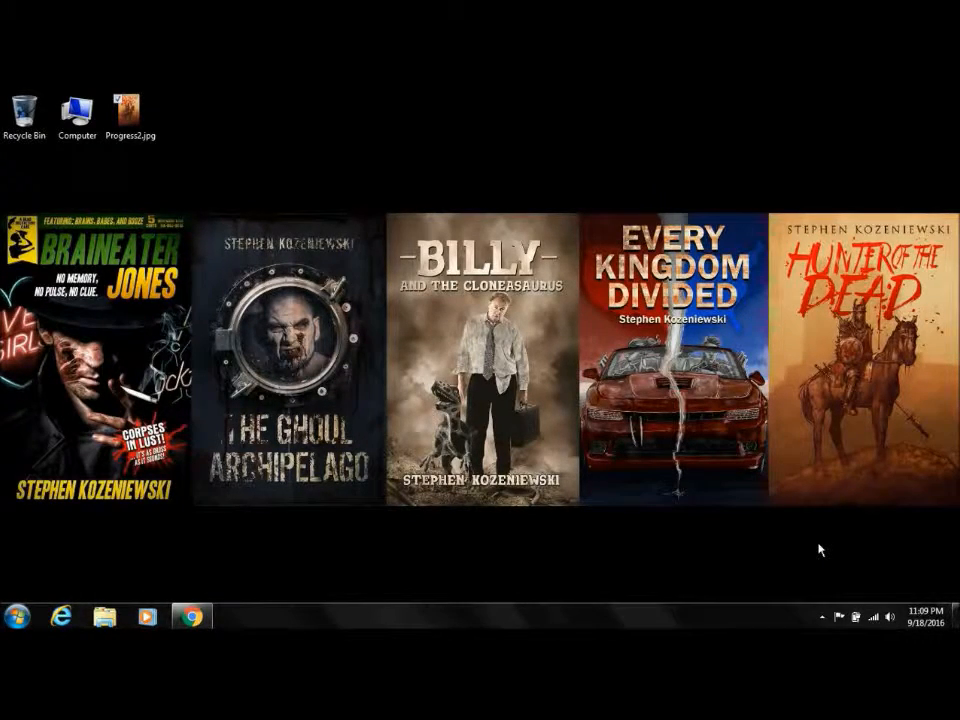
Step: Switch to Chrome and look over the Across the Board blog's web address, home page header and recent posts
{"action": "left_click", "coordinate": [192, 616]}
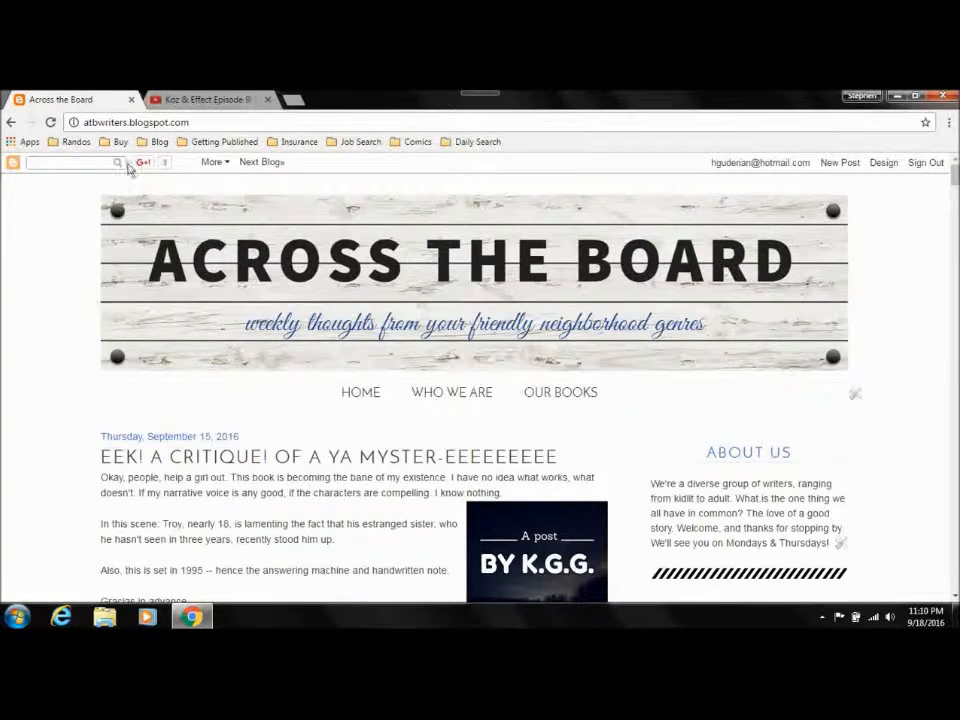
{"action": "left_click", "coordinate": [95, 122]}
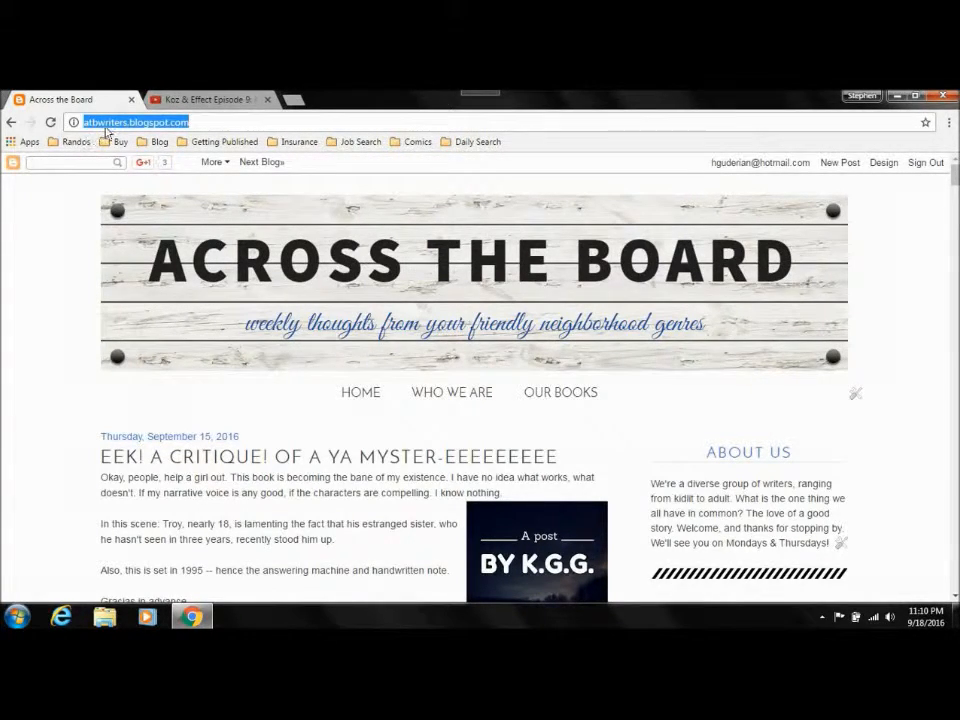
{"action": "left_click", "coordinate": [205, 122]}
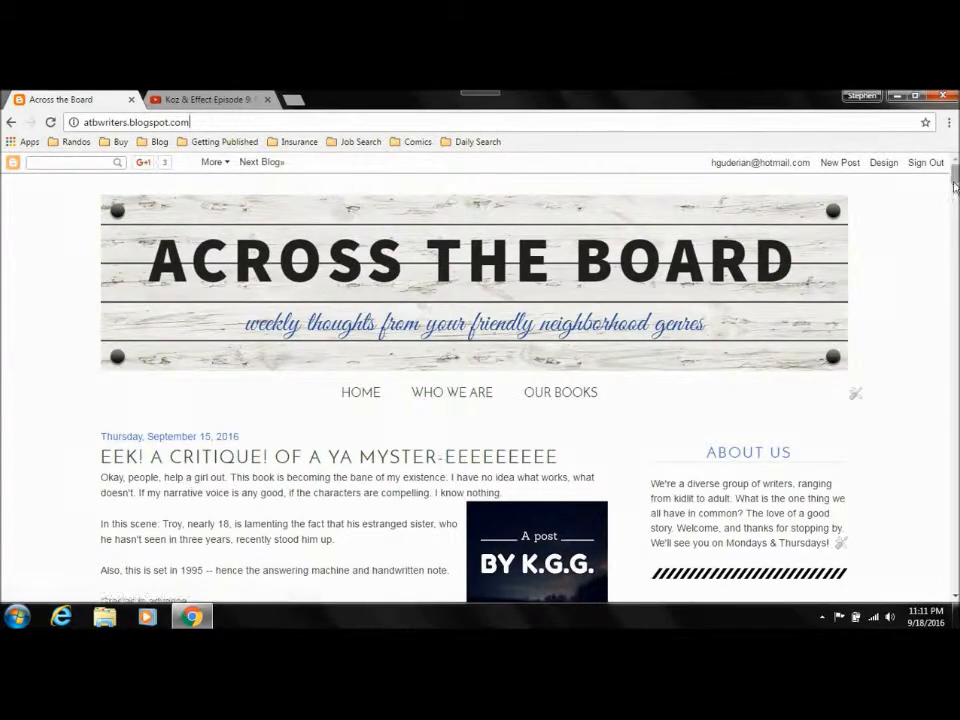
{"action": "scroll", "coordinate": [188, 488], "scroll_direction": "down", "scroll_amount": 15}
{"action": "scroll", "coordinate": [350, 400], "scroll_direction": "down", "scroll_amount": 3}
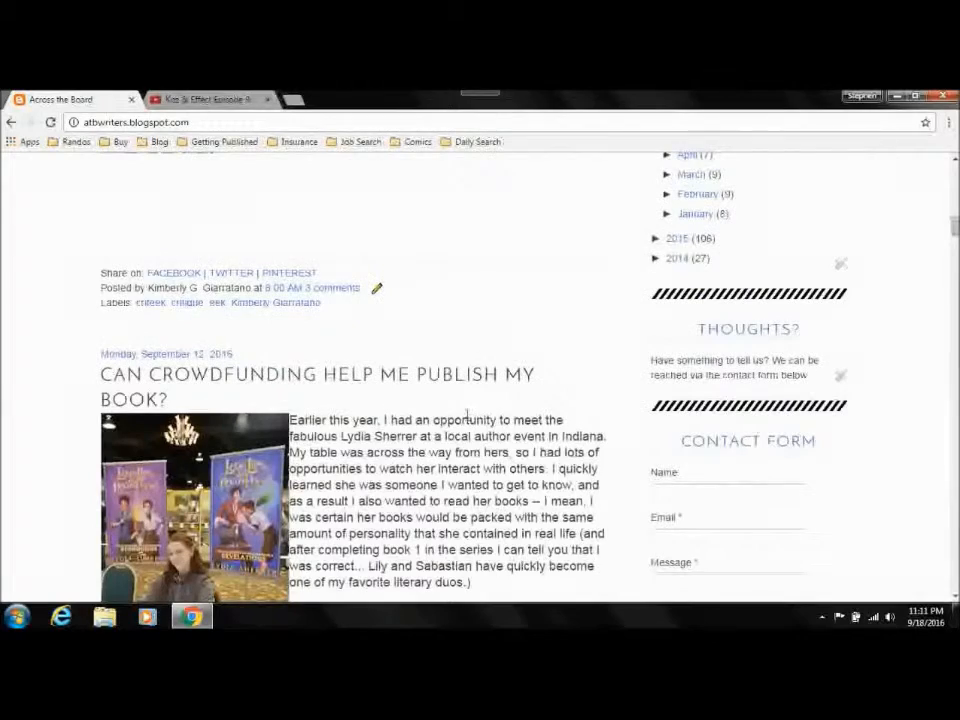
{"action": "scroll", "coordinate": [529, 289], "scroll_direction": "up", "scroll_amount": 4}
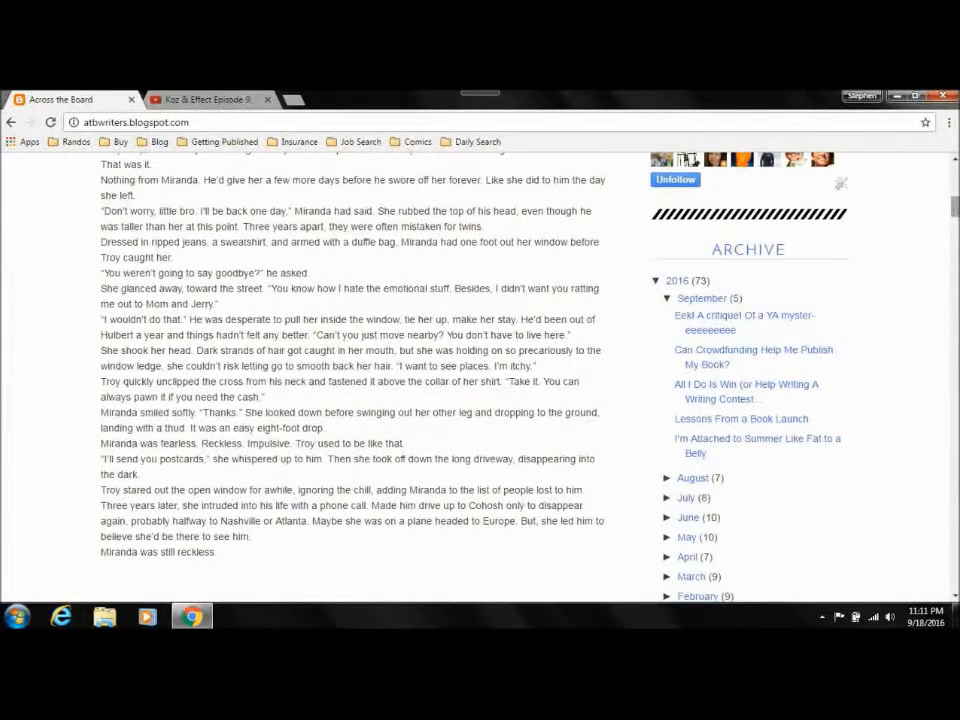
{"action": "scroll", "coordinate": [587, 422], "scroll_direction": "up", "scroll_amount": 15}
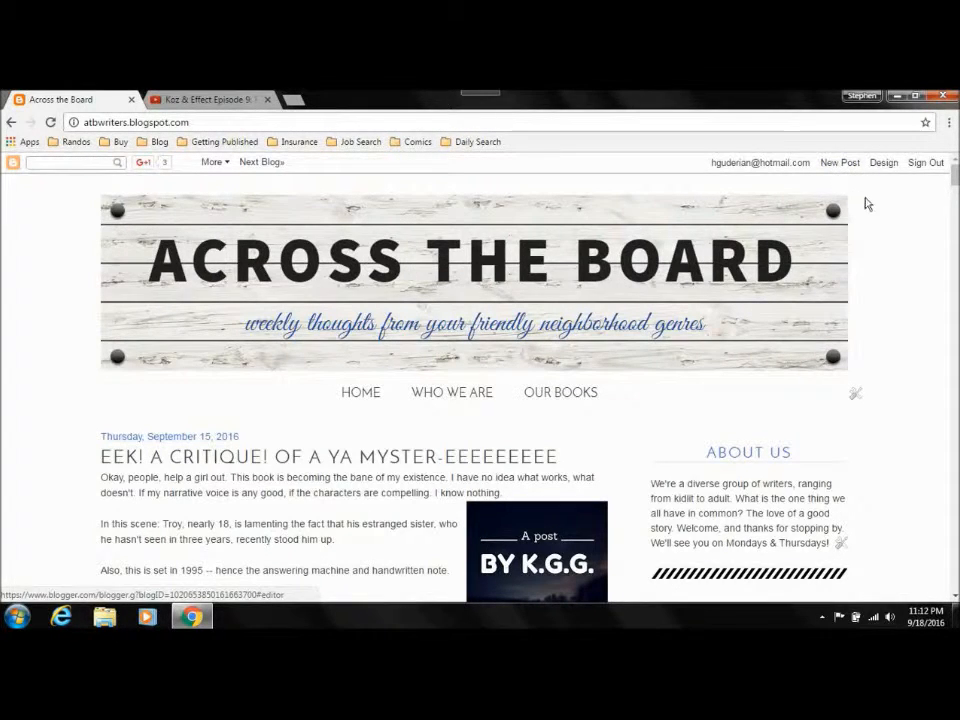
Step: Open the blog's design dashboard and review the lists of all, draft, scheduled and published posts
{"action": "left_click", "coordinate": [884, 165]}
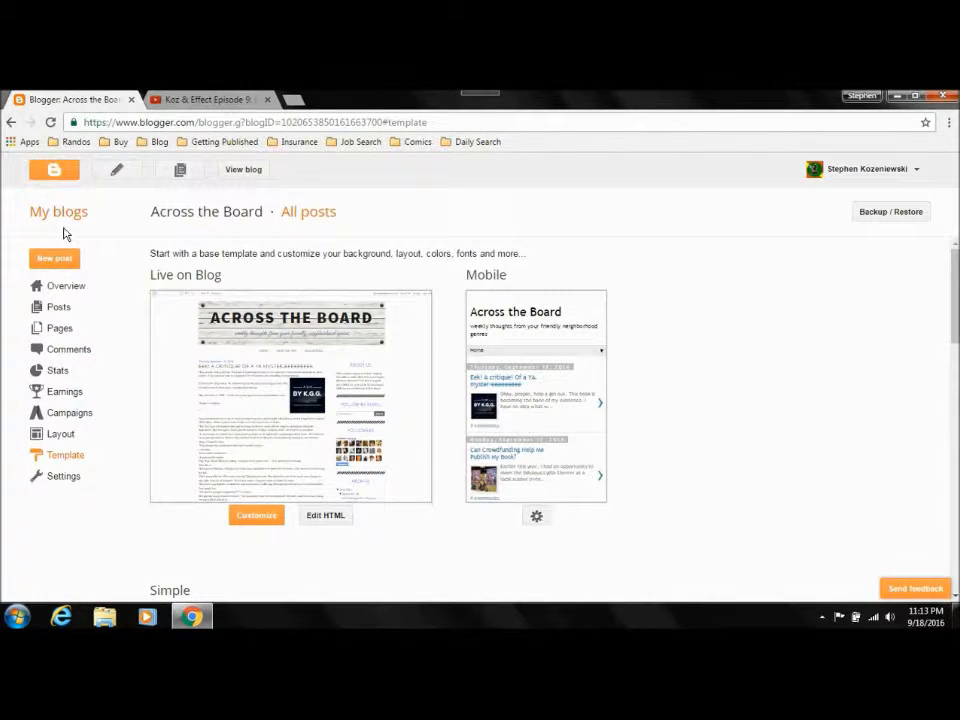
{"action": "left_click", "coordinate": [58, 308]}
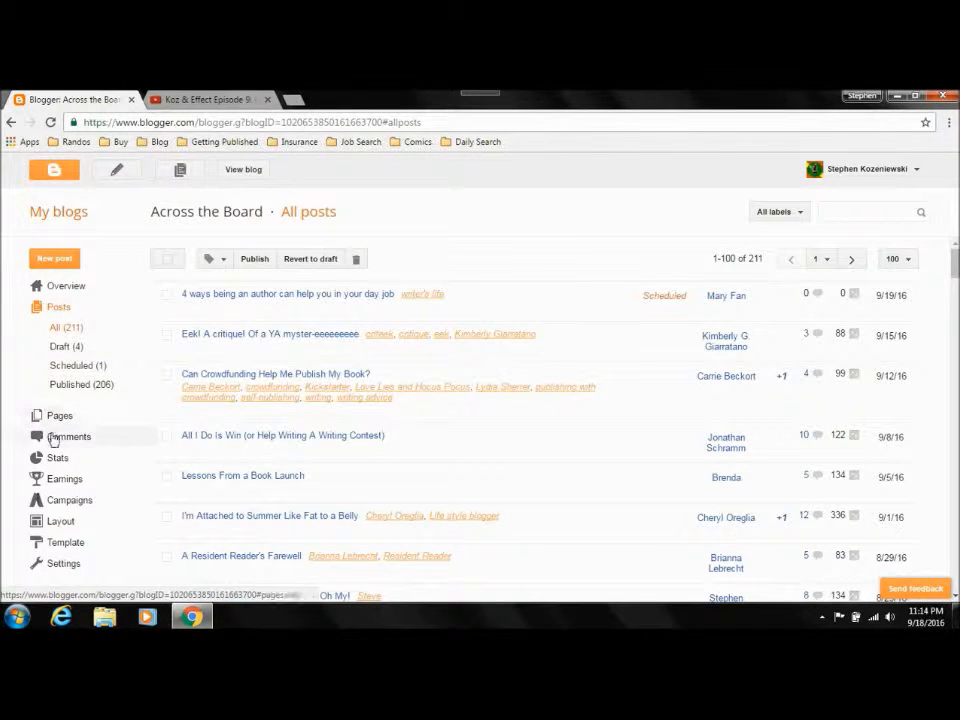
{"action": "left_click", "coordinate": [72, 350]}
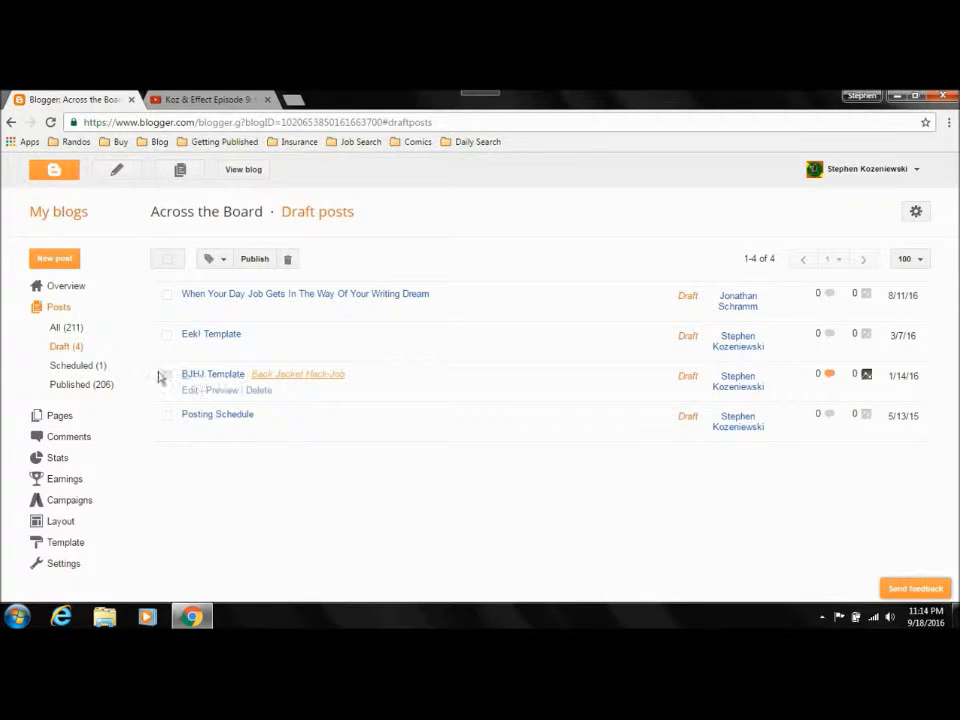
{"action": "left_click", "coordinate": [86, 368]}
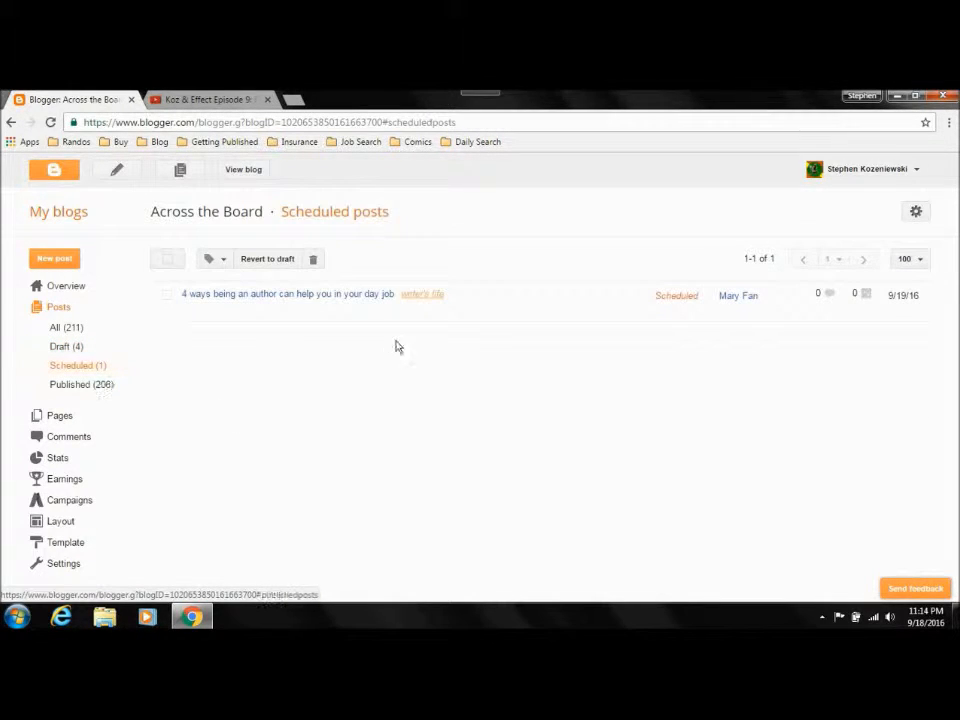
{"action": "left_click", "coordinate": [85, 390]}
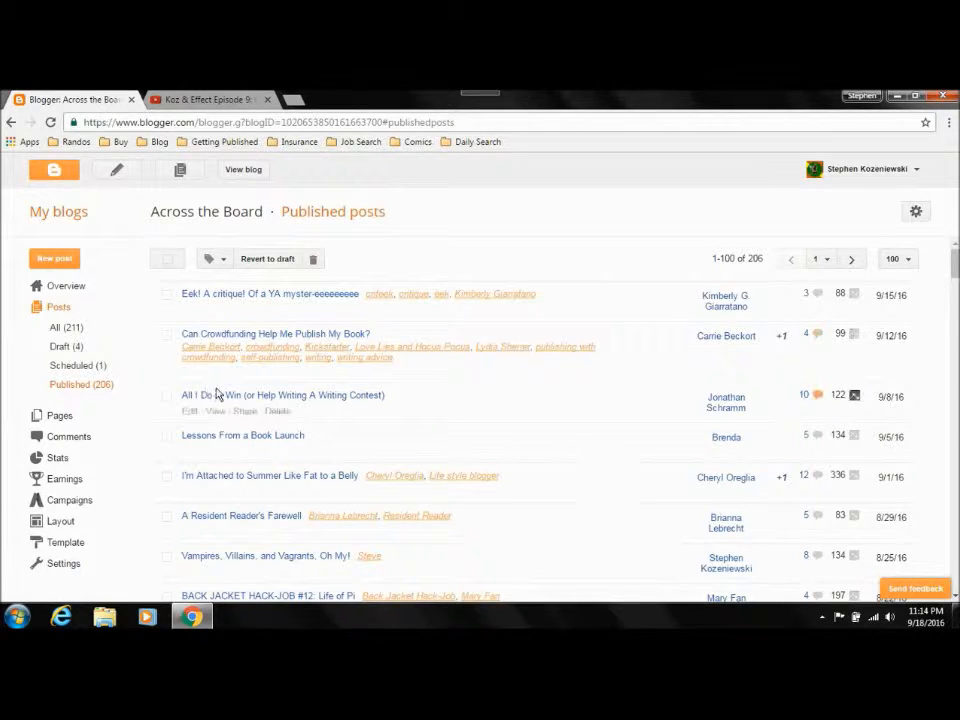
Step: List the blog's pages in the dashboard, and open atbwriters.blogspot.com in a new browser tab
{"action": "left_click", "coordinate": [60, 418]}
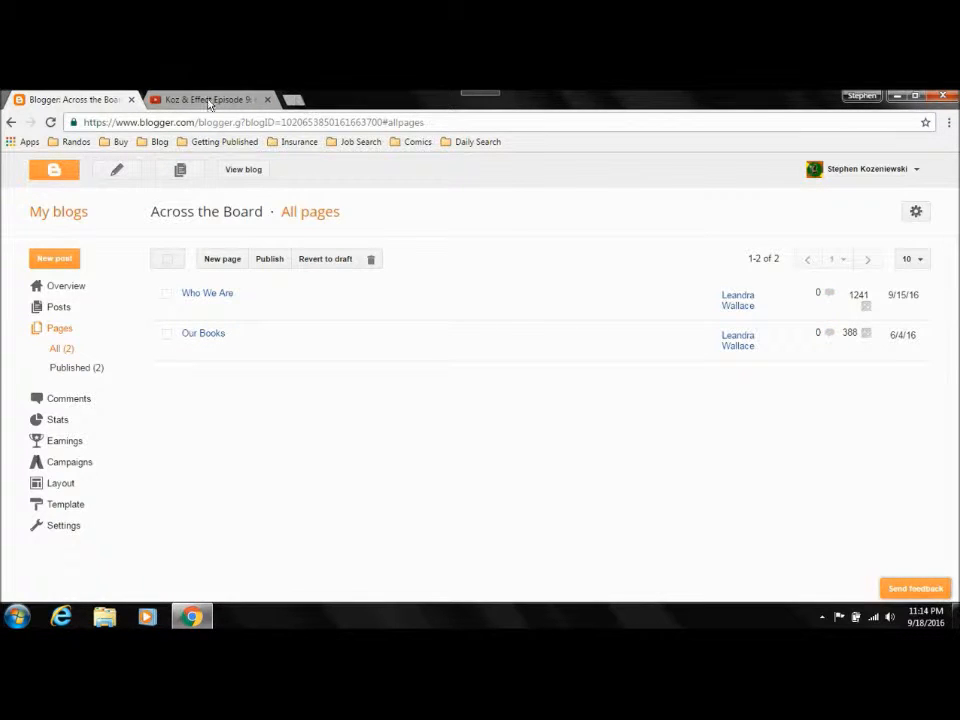
{"action": "left_click", "coordinate": [293, 100]}
{"action": "type", "text": "atbwriters.blogspot.com"}
{"action": "key", "text": "Return"}
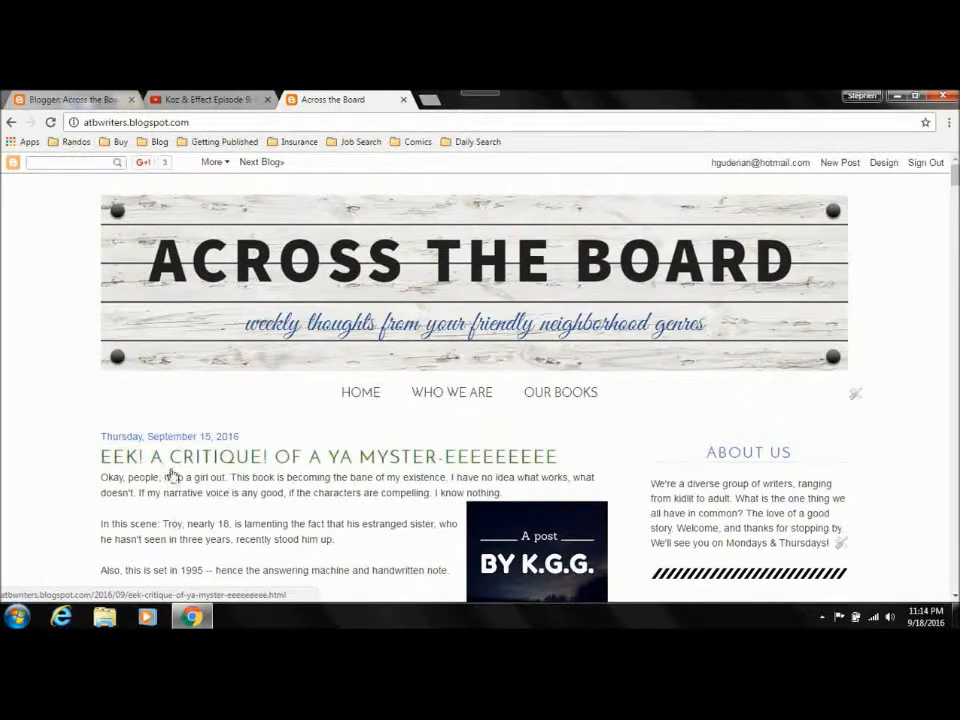
Step: Skim the live blog's home page posts and view its Who We Are and Our Books pages
{"action": "scroll", "coordinate": [212, 476], "scroll_direction": "down", "scroll_amount": 15}
{"action": "scroll", "coordinate": [519, 186], "scroll_direction": "down", "scroll_amount": 3}
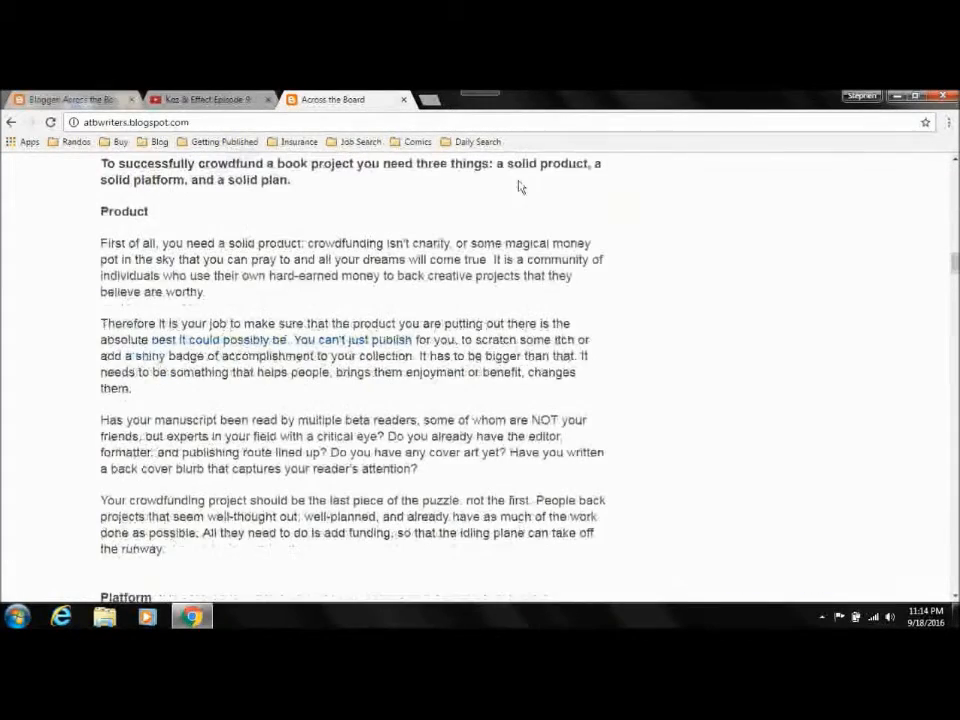
{"action": "left_click_drag", "start_coordinate": [955, 263], "coordinate": [955, 175]}
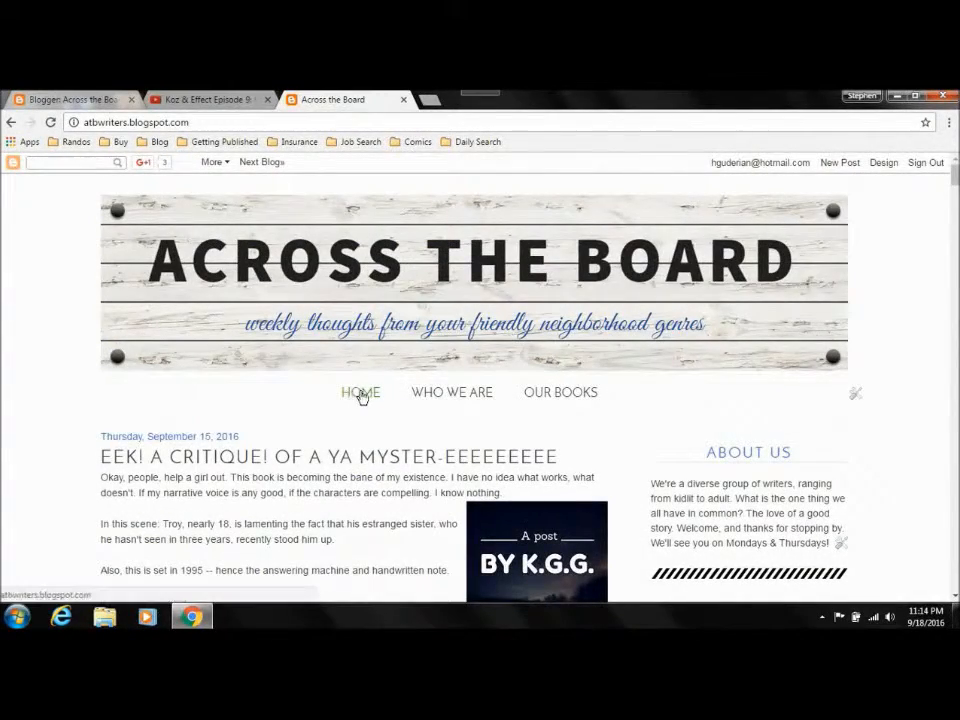
{"action": "left_click", "coordinate": [463, 396]}
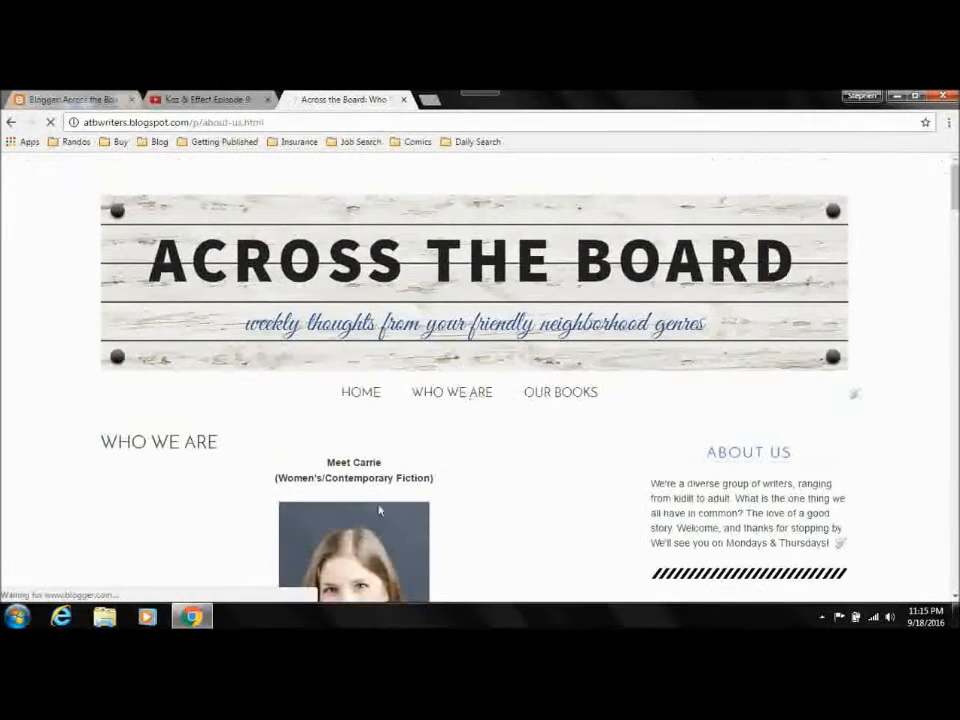
{"action": "left_click", "coordinate": [575, 395]}
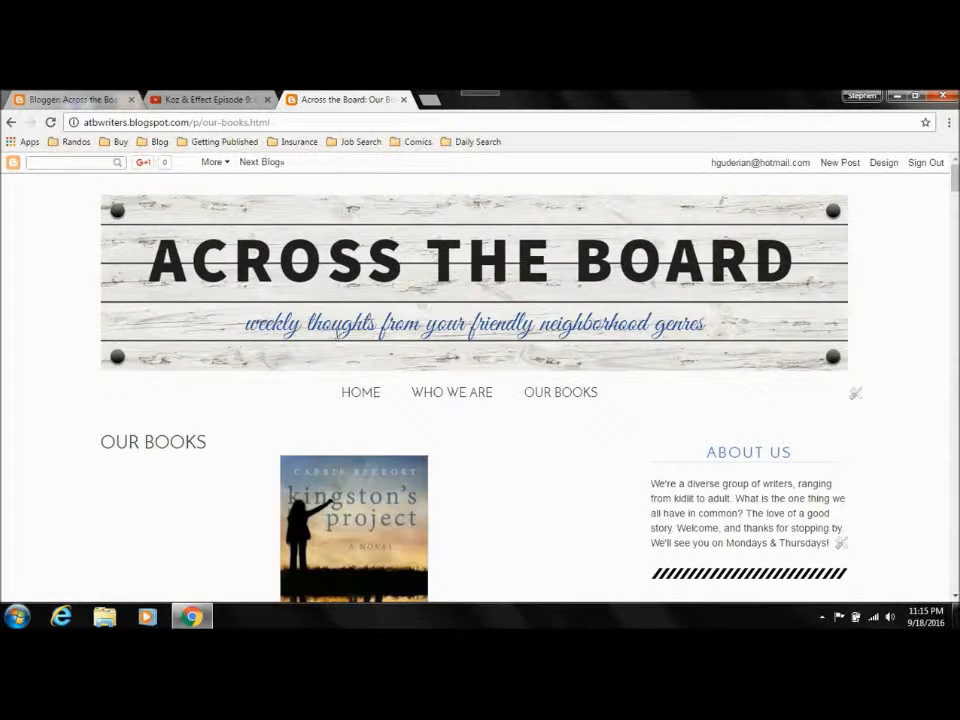
Step: View the dashboard's published comments and compare them with those under the live blog's September 15 "Eek! A critique!" post
{"action": "left_click", "coordinate": [70, 99]}
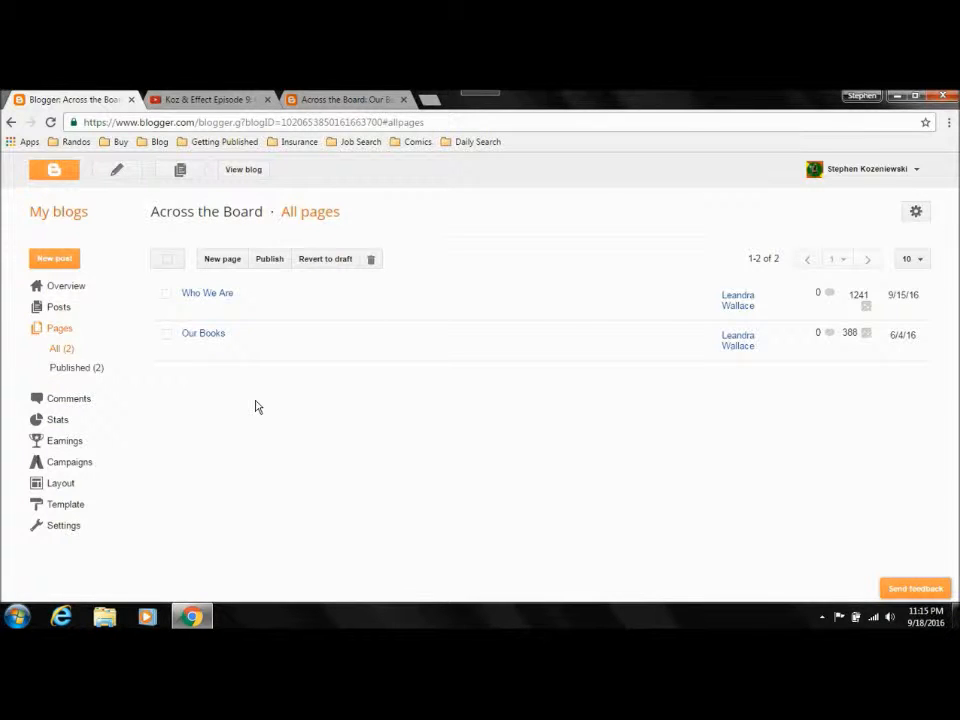
{"action": "left_click", "coordinate": [55, 404]}
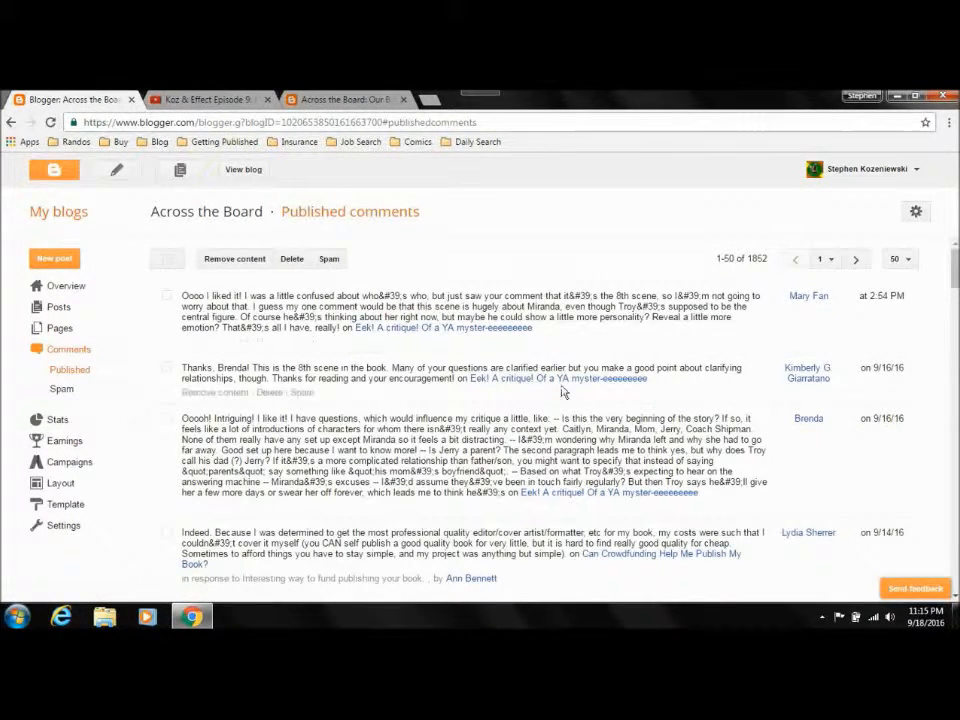
{"action": "left_click", "coordinate": [345, 99]}
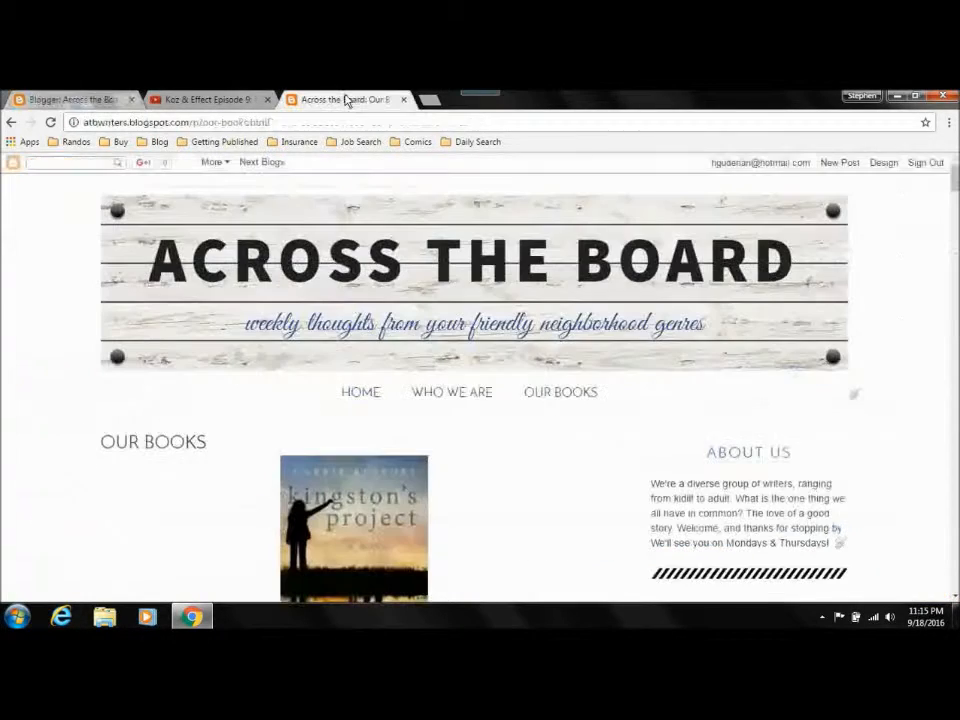
{"action": "left_click", "coordinate": [370, 398]}
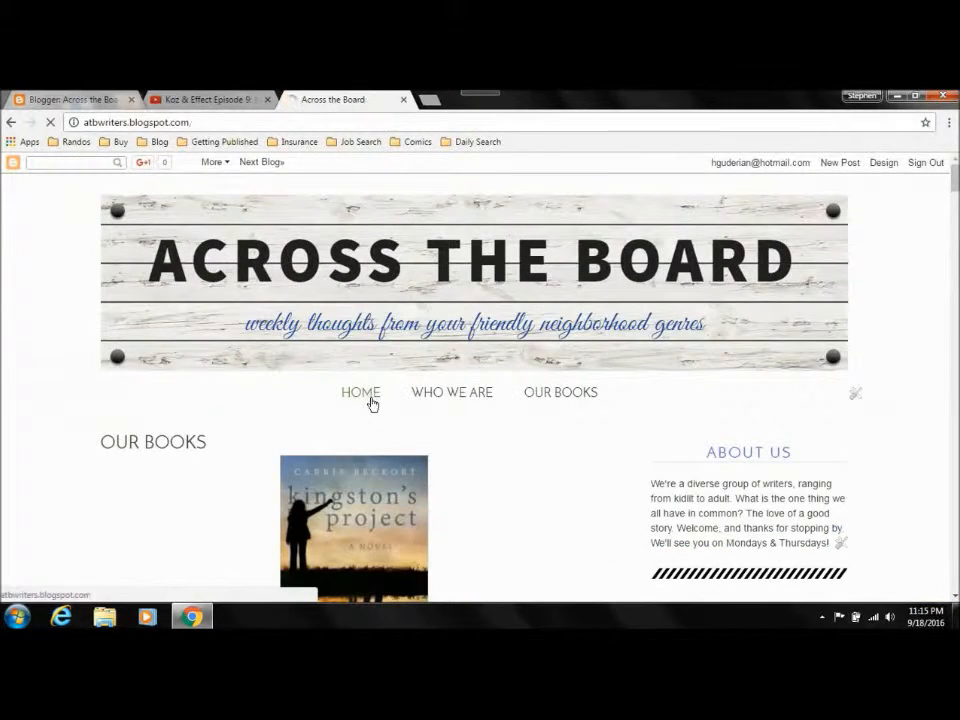
{"action": "scroll", "coordinate": [505, 228], "scroll_direction": "down", "scroll_amount": 2}
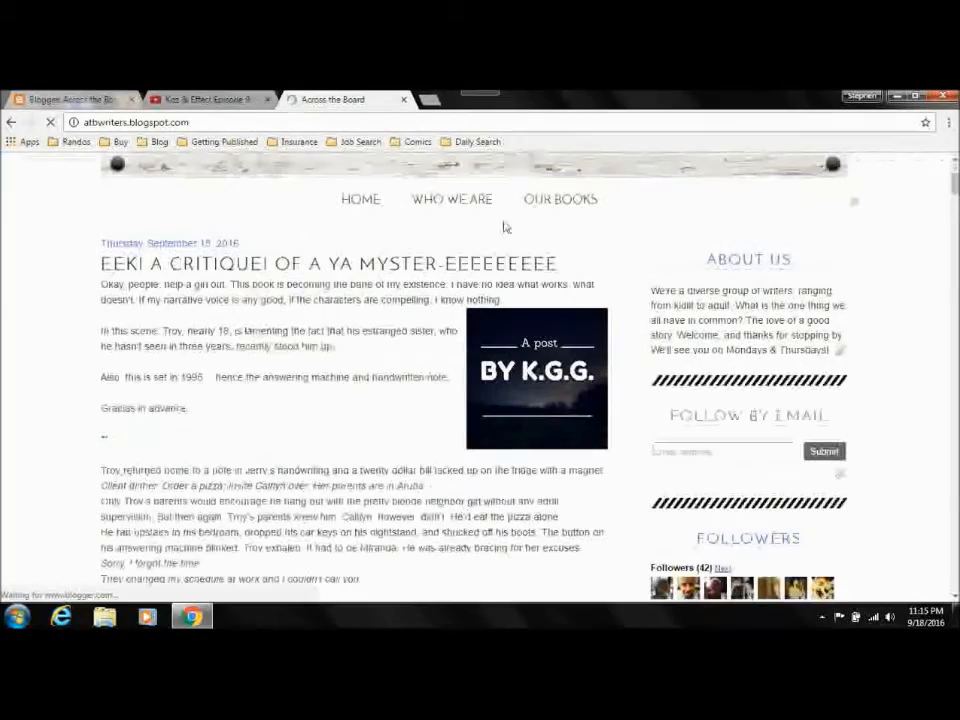
{"action": "left_click", "coordinate": [440, 264]}
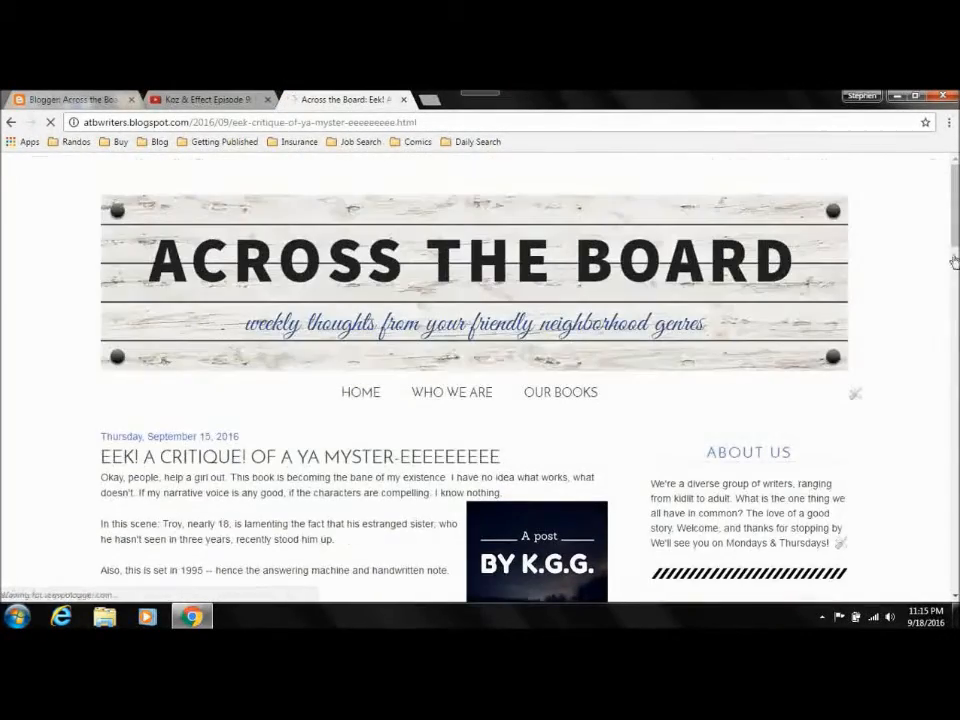
{"action": "left_click_drag", "start_coordinate": [955, 230], "coordinate": [957, 349]}
{"action": "scroll", "coordinate": [305, 449], "scroll_direction": "down", "scroll_amount": 10}
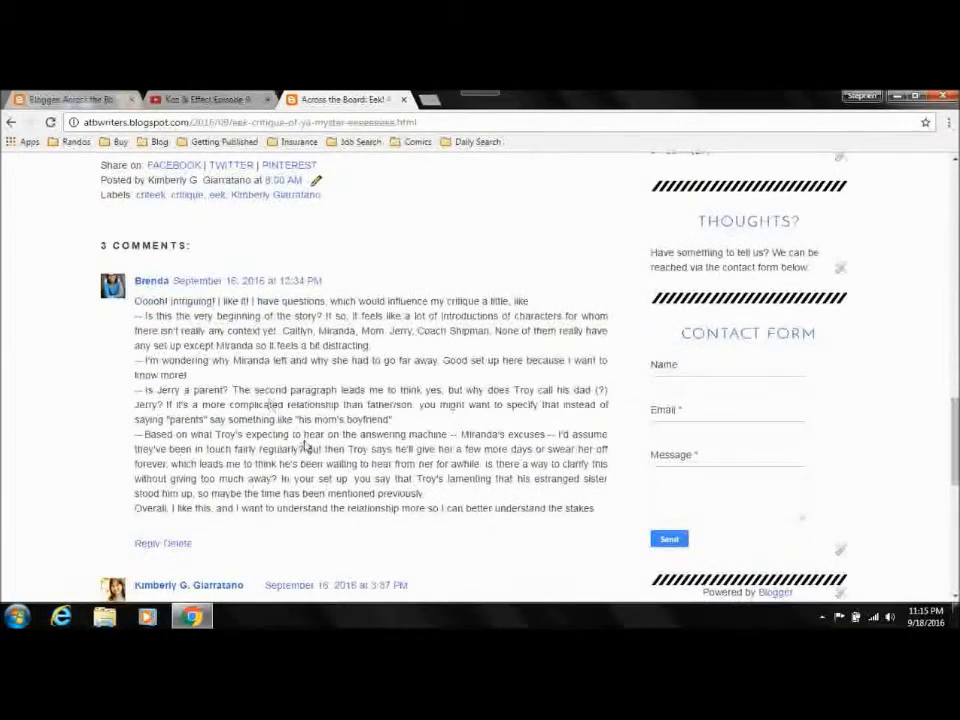
{"action": "scroll", "coordinate": [953, 383], "scroll_direction": "down", "scroll_amount": 5}
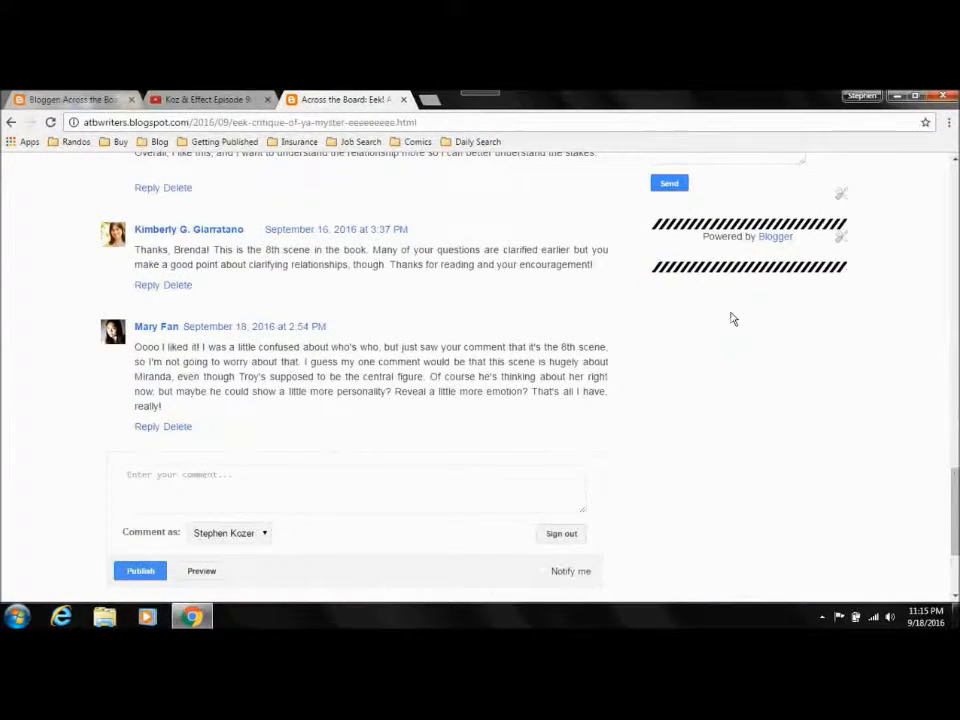
{"action": "left_click", "coordinate": [76, 100]}
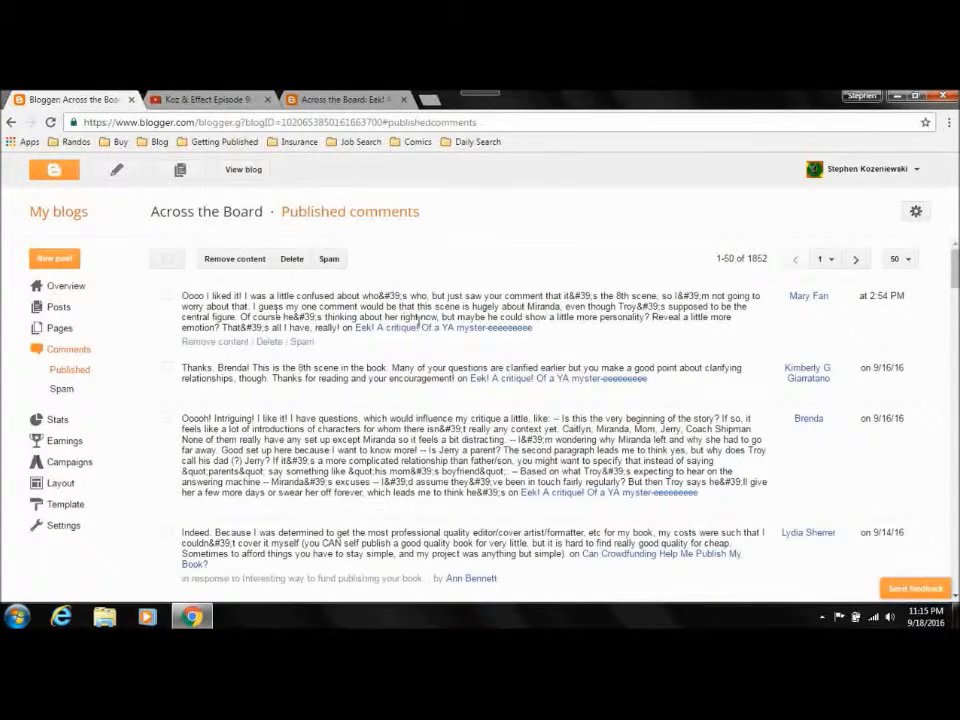
Step: Review the blog's overview stats and traffic sources, viewing the now, day, week, month and all-time ranges
{"action": "left_click", "coordinate": [55, 419]}
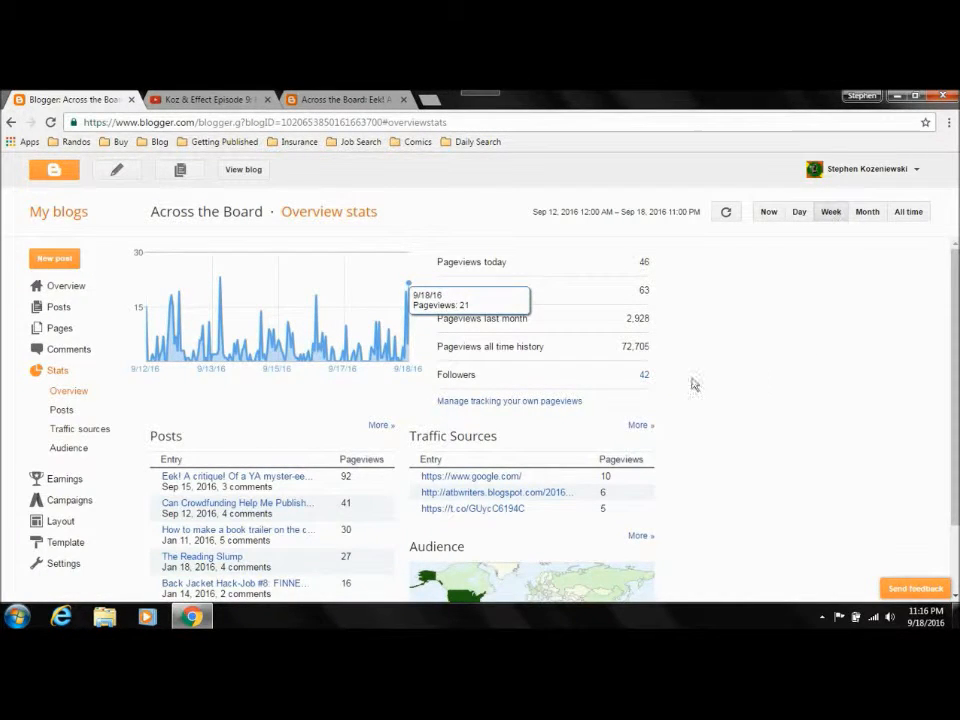
{"action": "scroll", "coordinate": [695, 385], "scroll_direction": "down", "scroll_amount": 1}
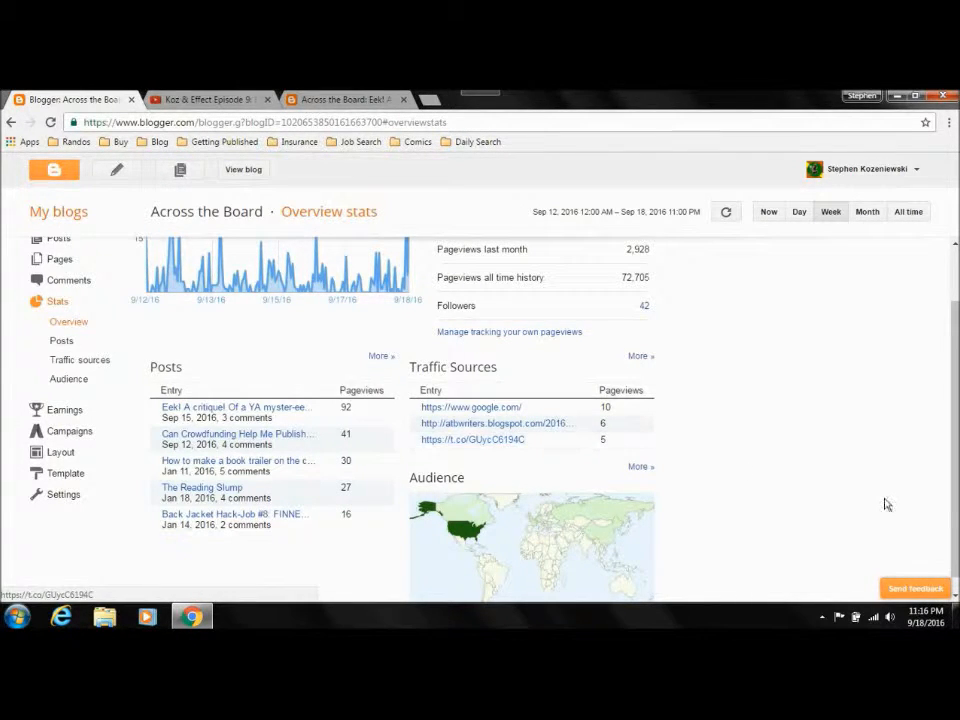
{"action": "scroll", "coordinate": [885, 506], "scroll_direction": "up", "scroll_amount": 1}
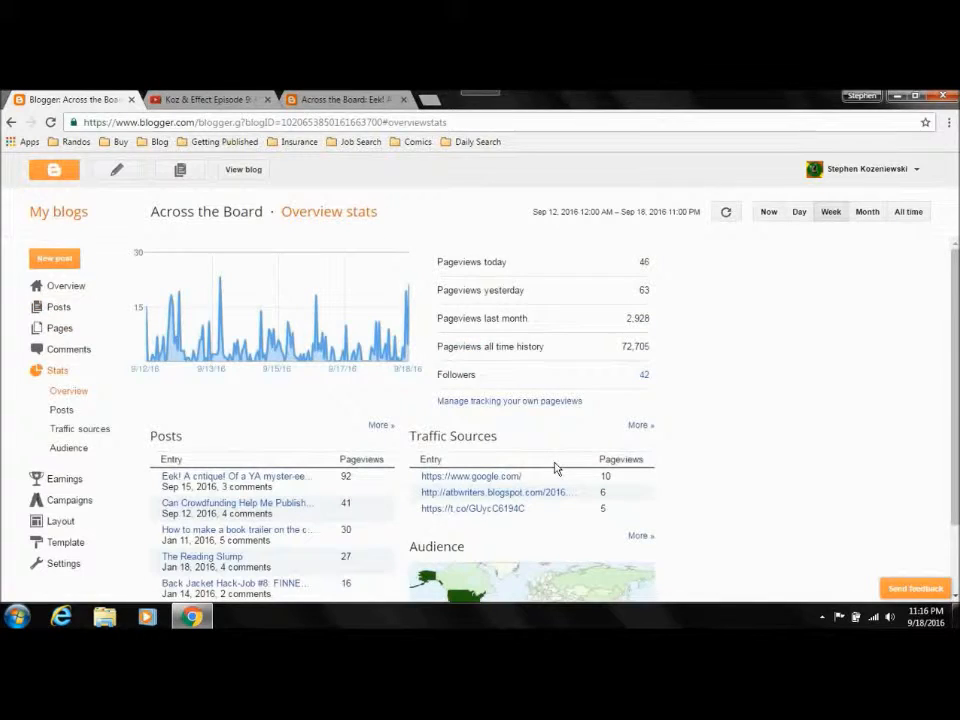
{"action": "left_click", "coordinate": [768, 212]}
{"action": "left_click", "coordinate": [799, 212]}
{"action": "left_click", "coordinate": [830, 212]}
{"action": "left_click", "coordinate": [875, 219]}
{"action": "left_click", "coordinate": [905, 219]}
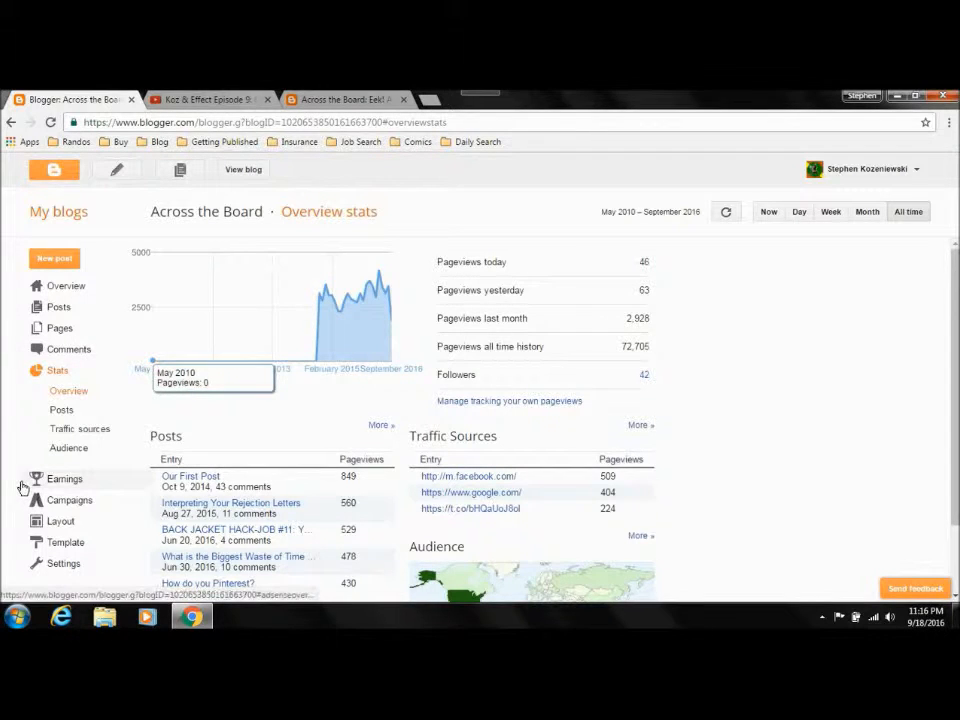
Step: Look through the blog's Layout, Template and Settings sections in the dashboard
{"action": "left_click", "coordinate": [61, 522]}
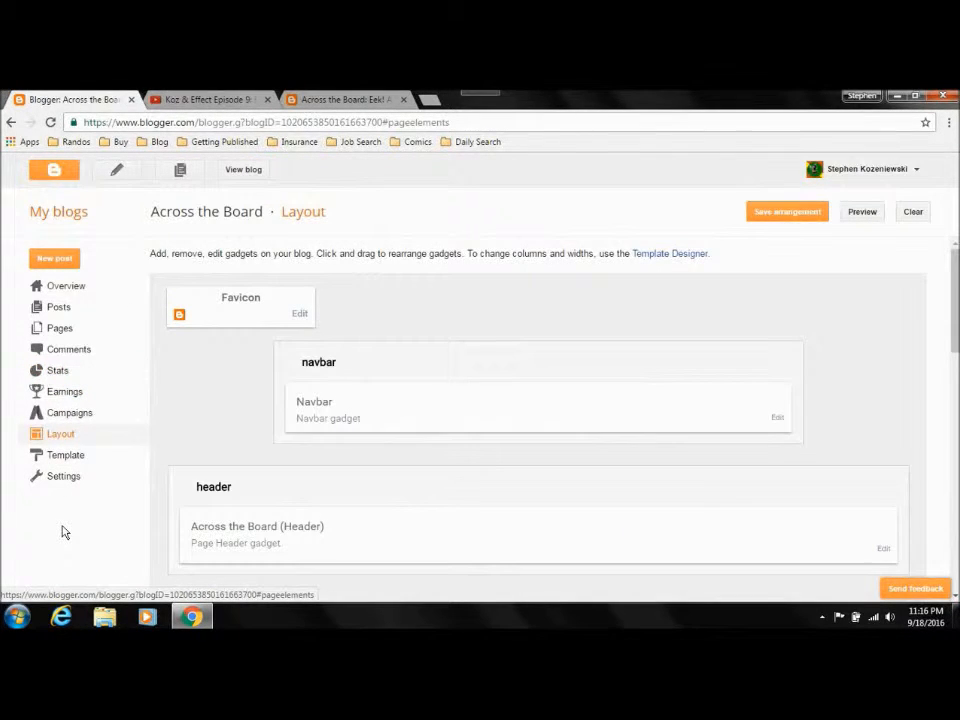
{"action": "left_click", "coordinate": [61, 455]}
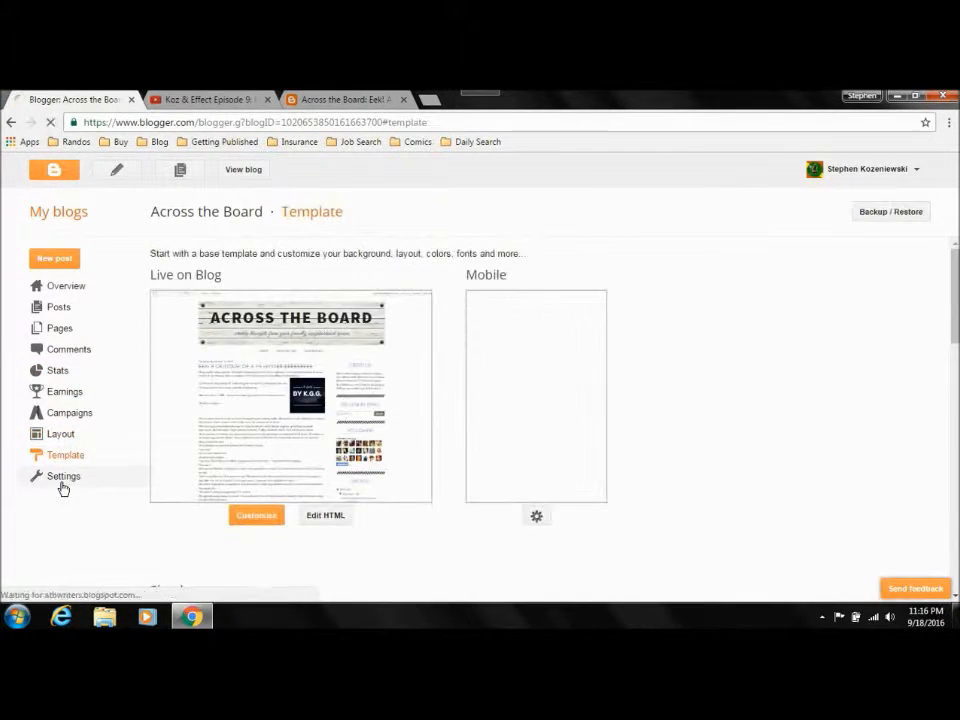
{"action": "left_click", "coordinate": [63, 486]}
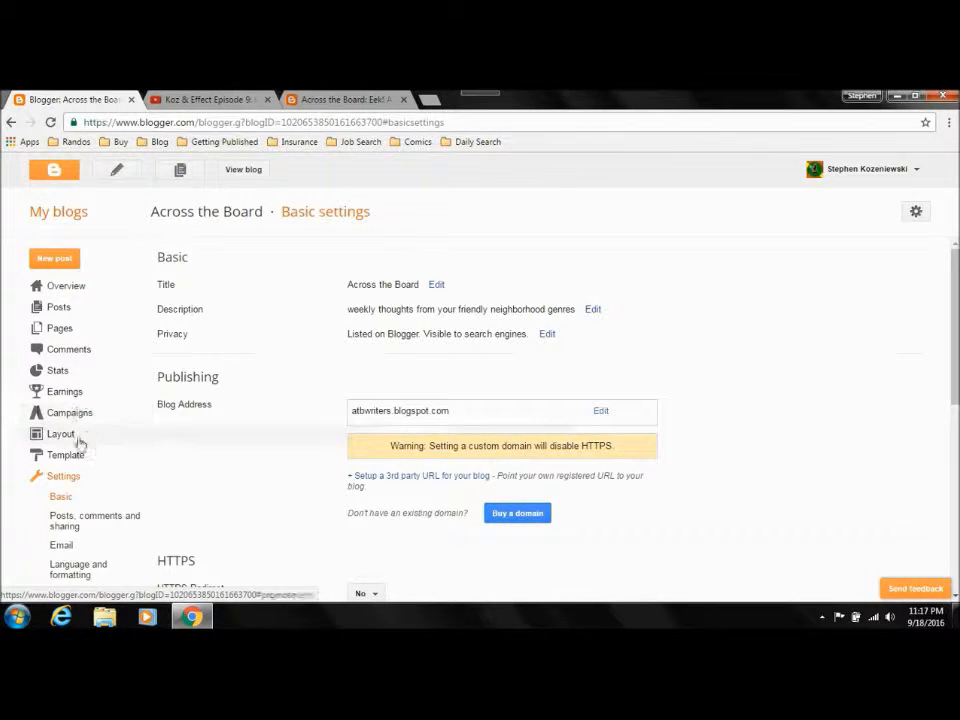
{"action": "left_click", "coordinate": [72, 439]}
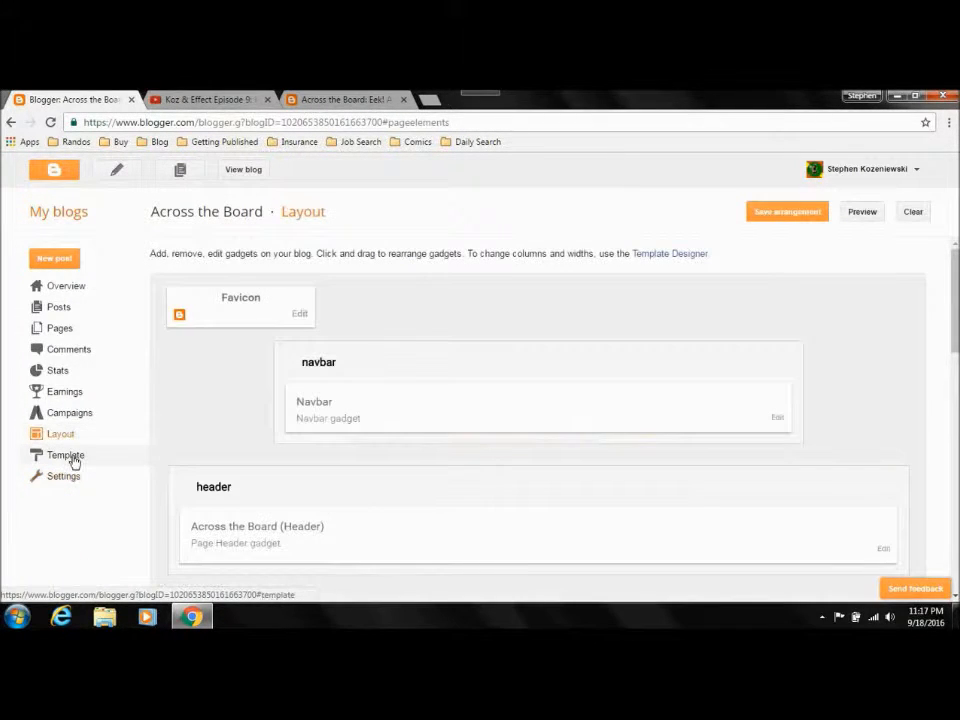
{"action": "left_click", "coordinate": [73, 459]}
{"action": "left_click", "coordinate": [75, 479]}
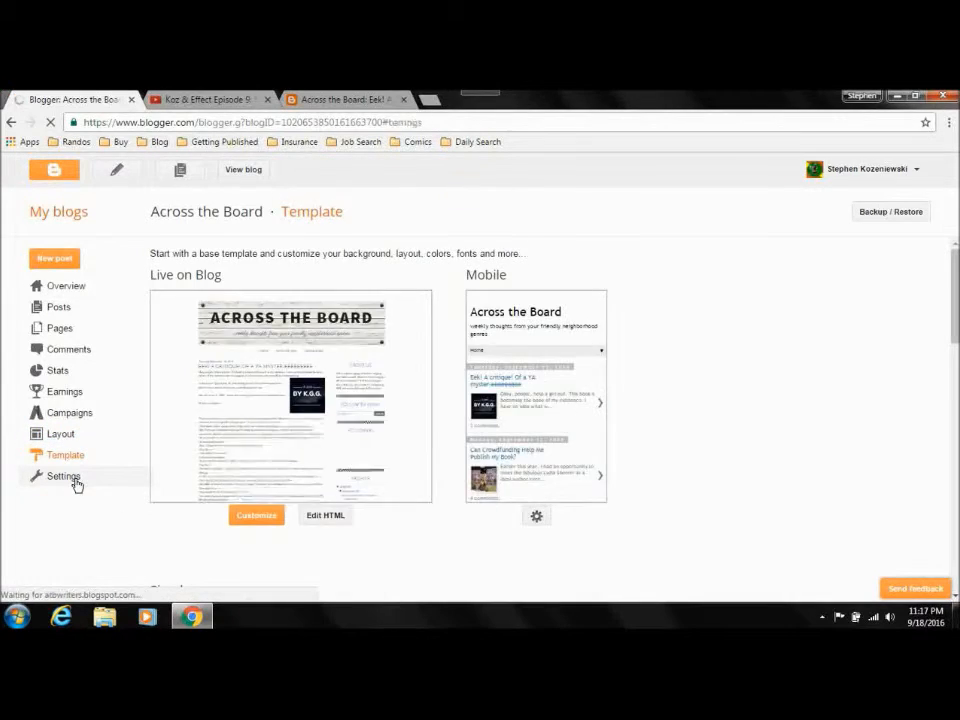
Step: Look over the live September 15 post's sidebar widgets, archive, contact form, comments and the template credit in the page footer
{"action": "left_click", "coordinate": [354, 102]}
{"action": "scroll", "coordinate": [874, 358], "scroll_direction": "up", "scroll_amount": 15}
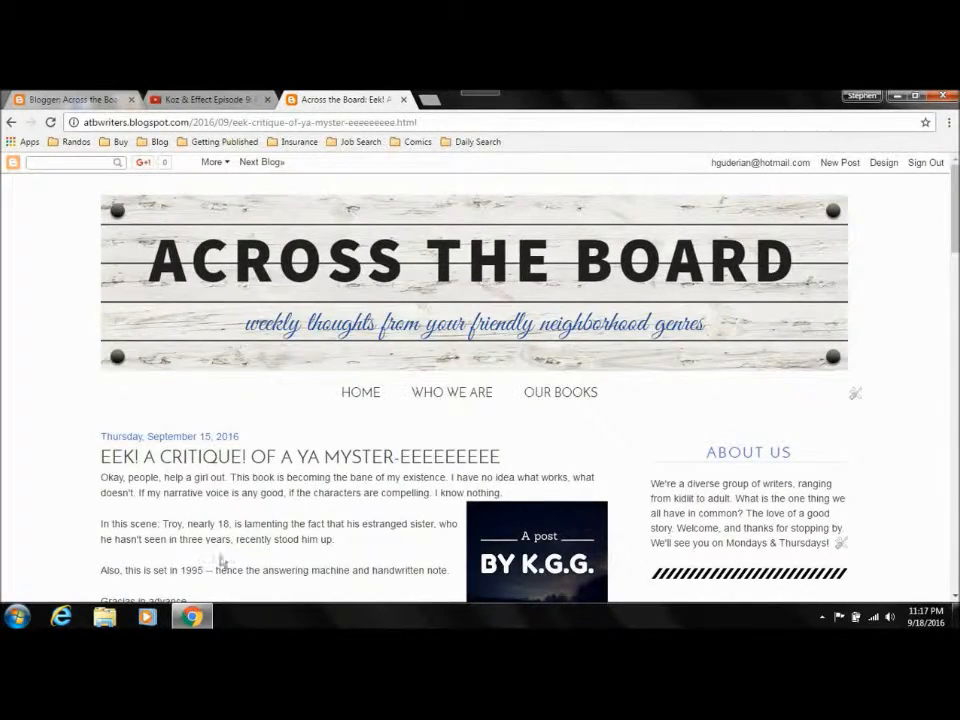
{"action": "scroll", "coordinate": [955, 308], "scroll_direction": "down", "scroll_amount": 3}
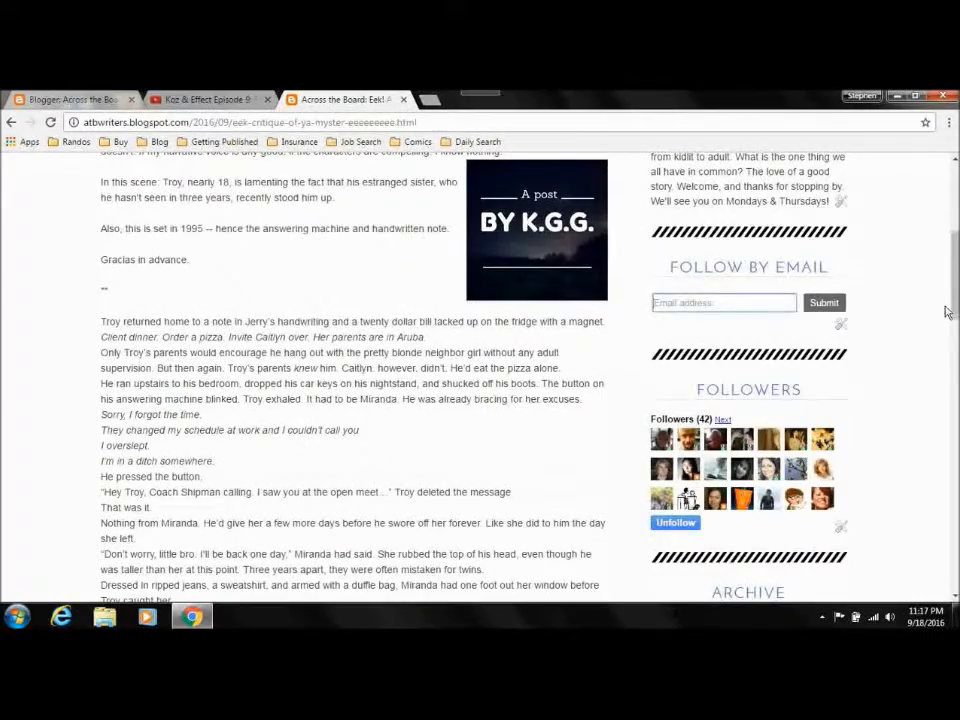
{"action": "scroll", "coordinate": [950, 310], "scroll_direction": "down", "scroll_amount": 5}
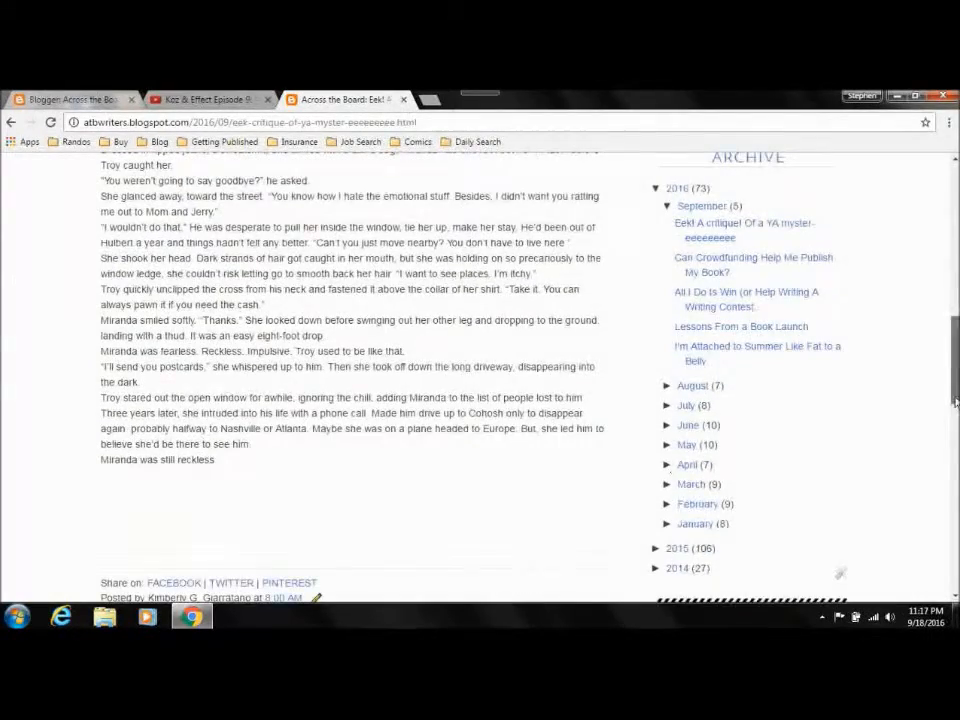
{"action": "scroll", "coordinate": [480, 380], "scroll_direction": "down", "scroll_amount": 5}
{"action": "scroll", "coordinate": [480, 380], "scroll_direction": "up", "scroll_amount": 1}
{"action": "scroll", "coordinate": [806, 339], "scroll_direction": "up", "scroll_amount": 2}
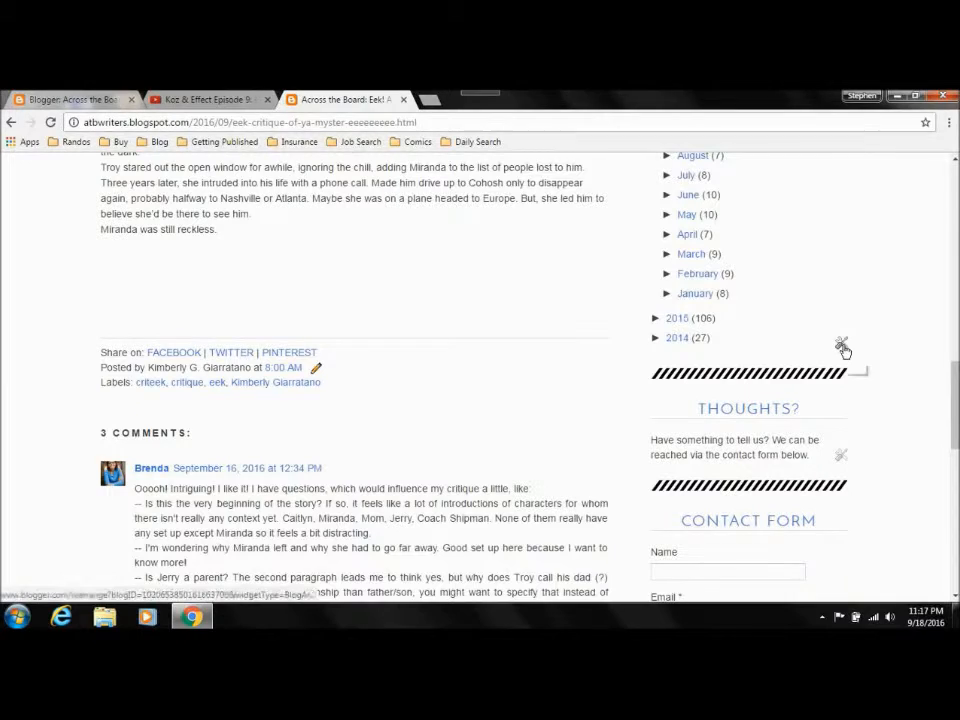
{"action": "left_click_drag", "start_coordinate": [955, 414], "coordinate": [956, 440]}
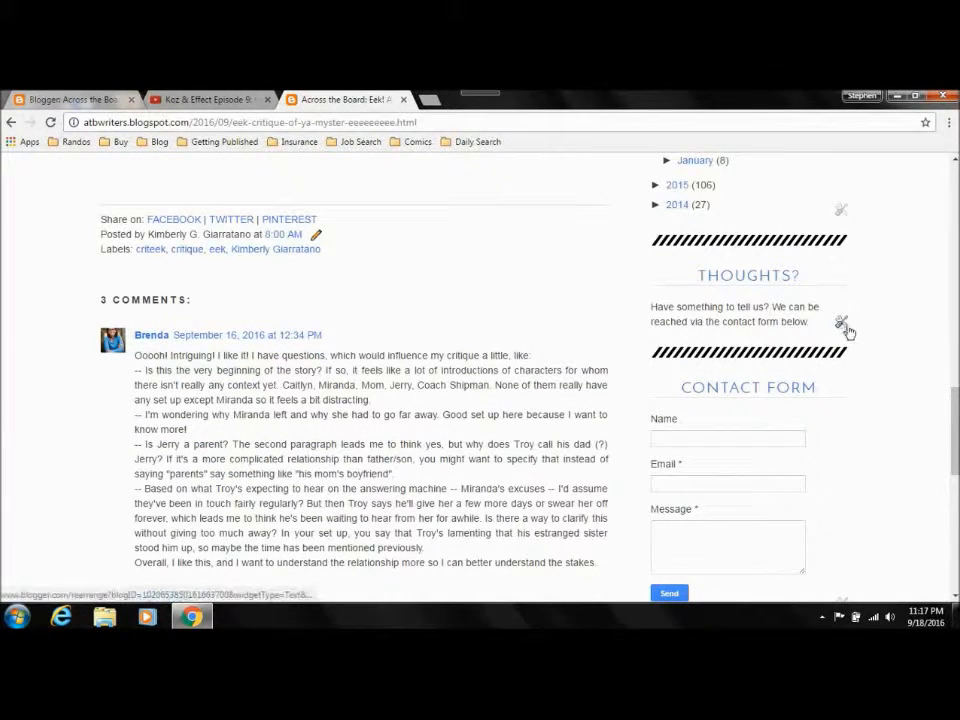
{"action": "scroll", "coordinate": [838, 300], "scroll_direction": "down", "scroll_amount": 3}
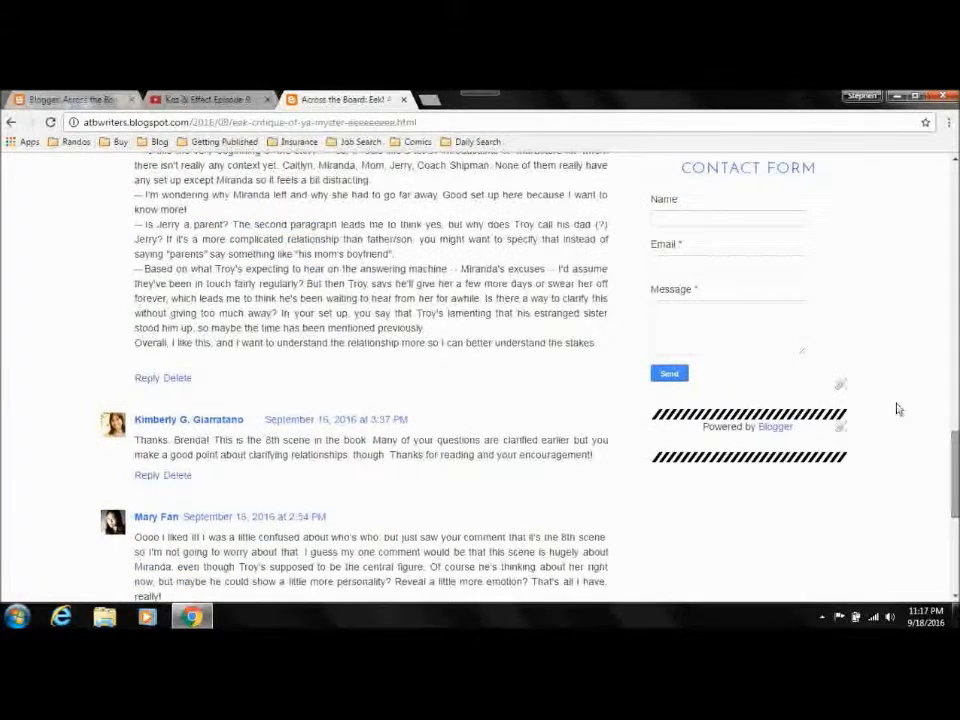
{"action": "scroll", "coordinate": [840, 390], "scroll_direction": "down", "scroll_amount": 5}
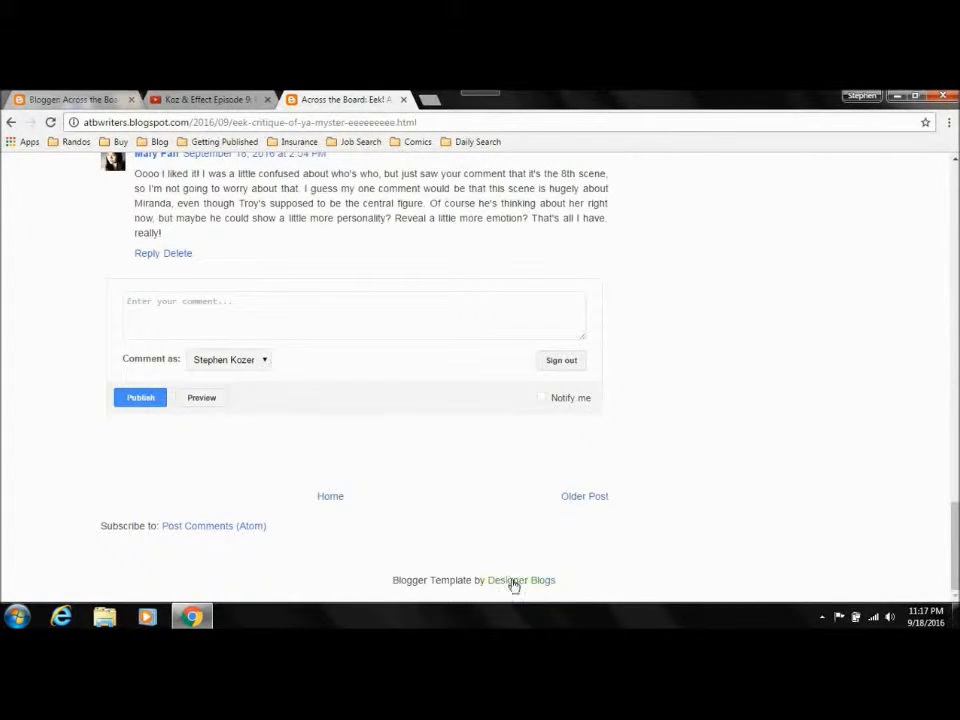
{"action": "left_click_drag", "start_coordinate": [591, 589], "coordinate": [396, 579]}
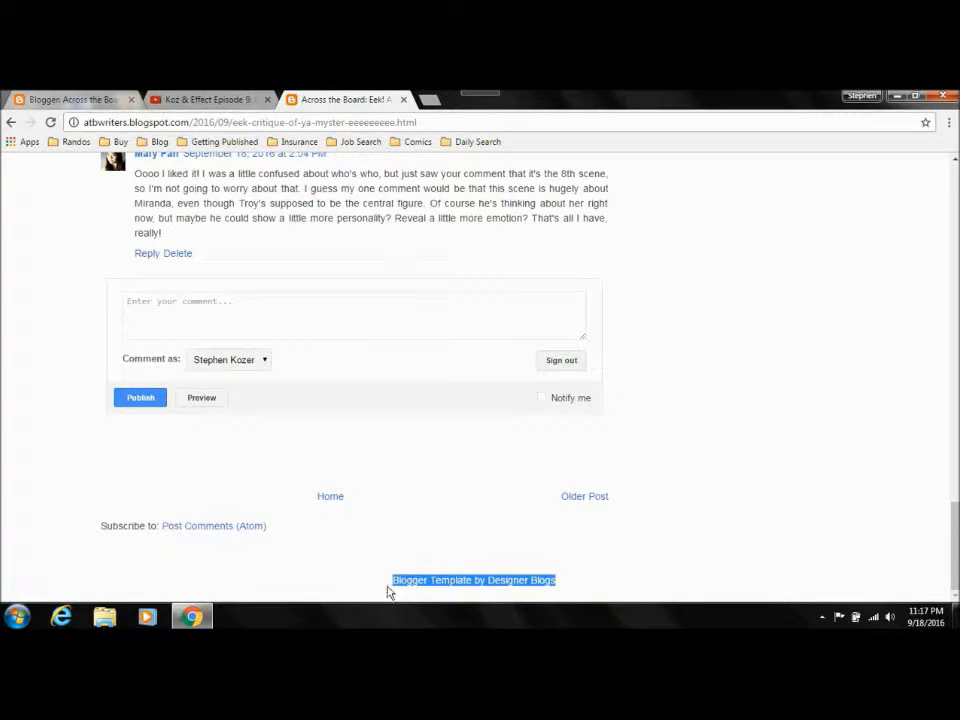
{"action": "left_click", "coordinate": [401, 583]}
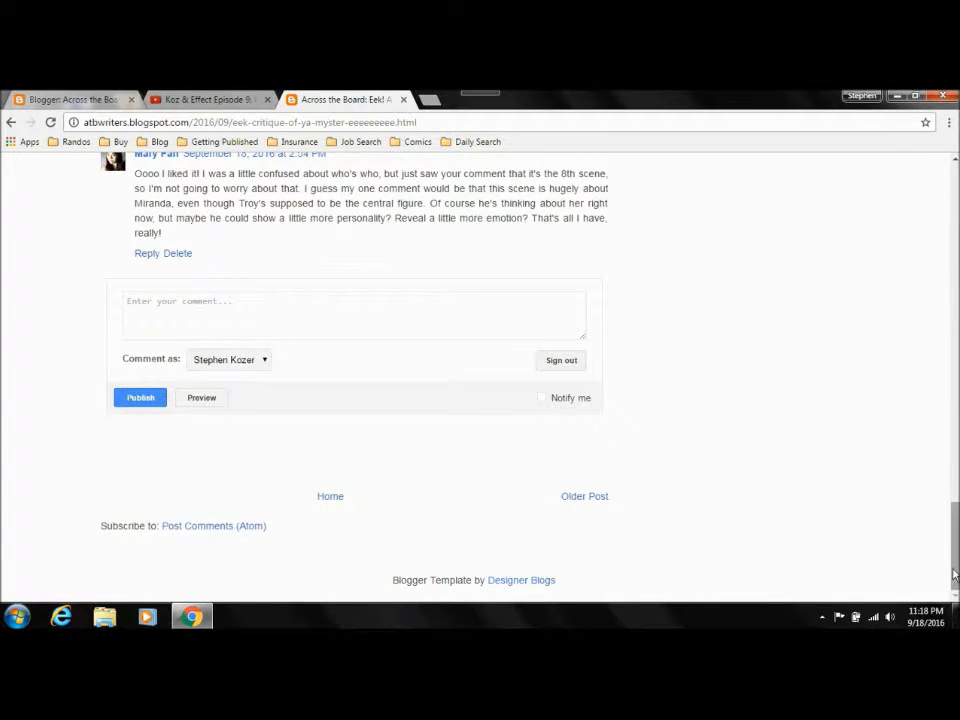
{"action": "key", "text": "Home"}
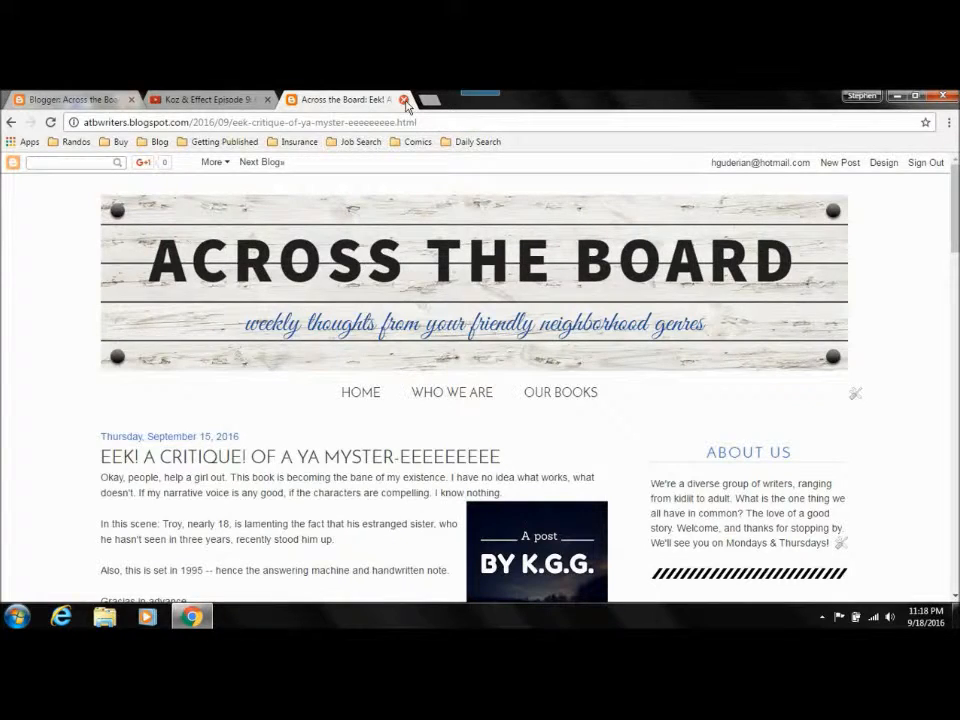
Step: Compare the new-post options on the dashboard and the live blog, and open a blank post from the dashboard
{"action": "left_click", "coordinate": [22, 99]}
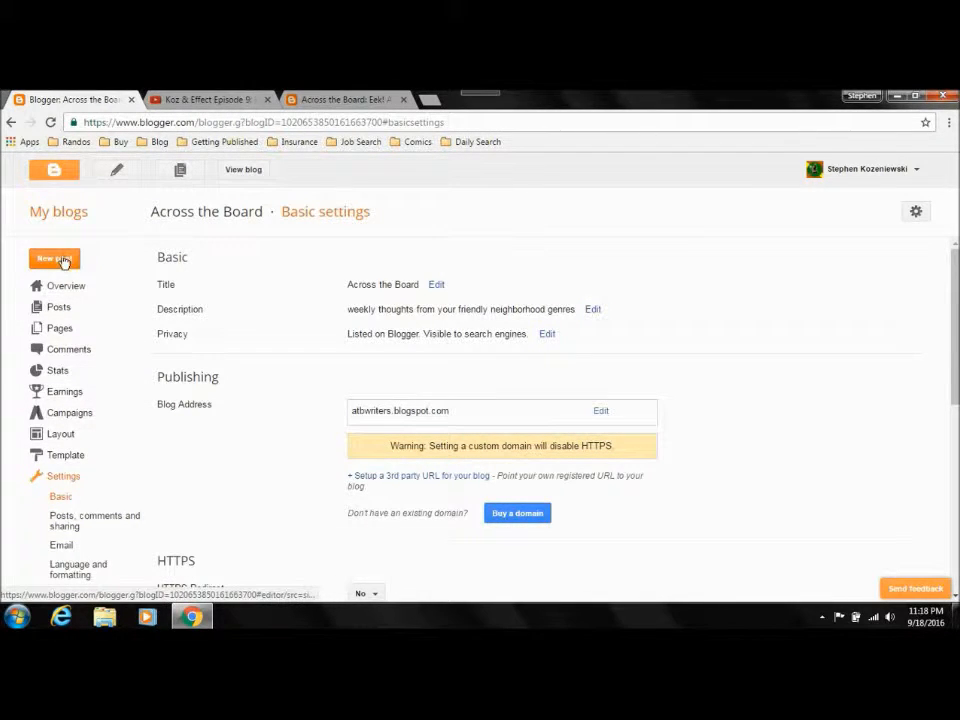
{"action": "left_click", "coordinate": [368, 100]}
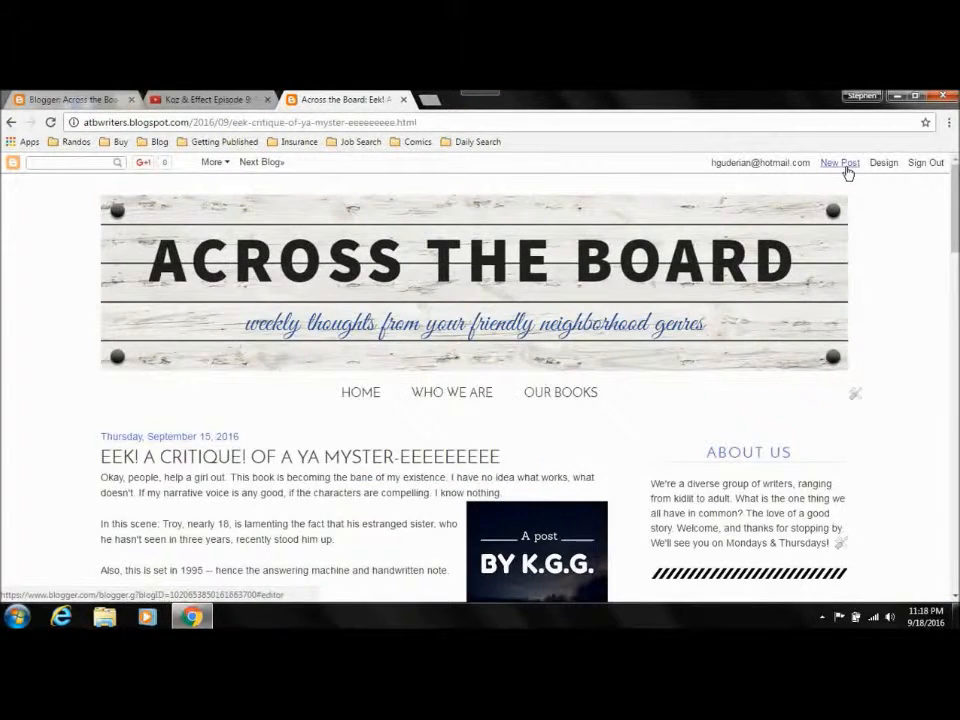
{"action": "left_click", "coordinate": [64, 100]}
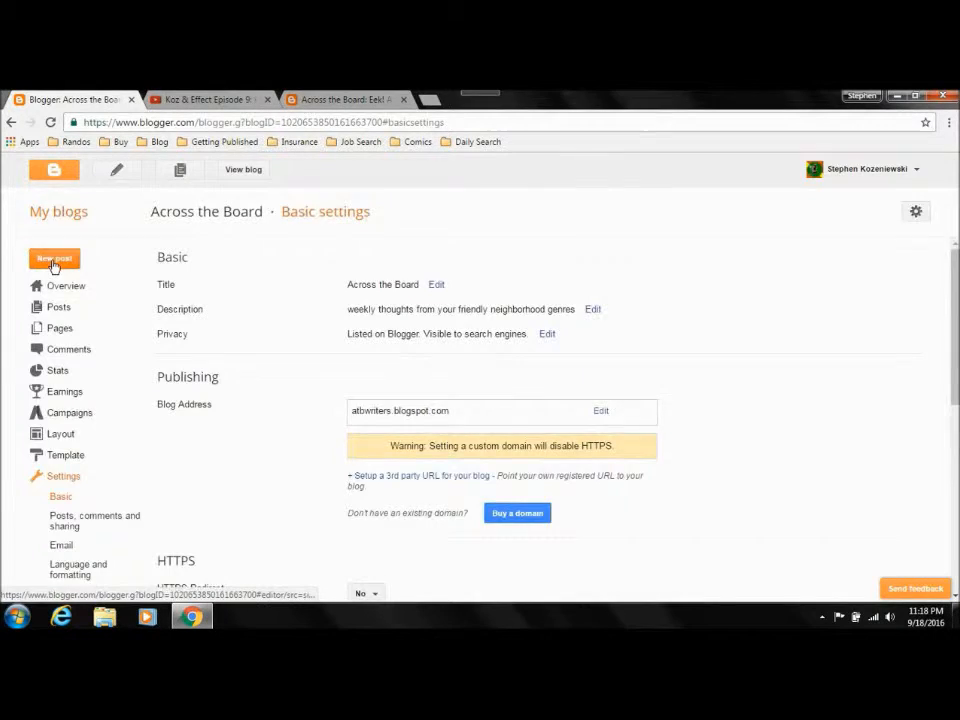
{"action": "left_click", "coordinate": [54, 260]}
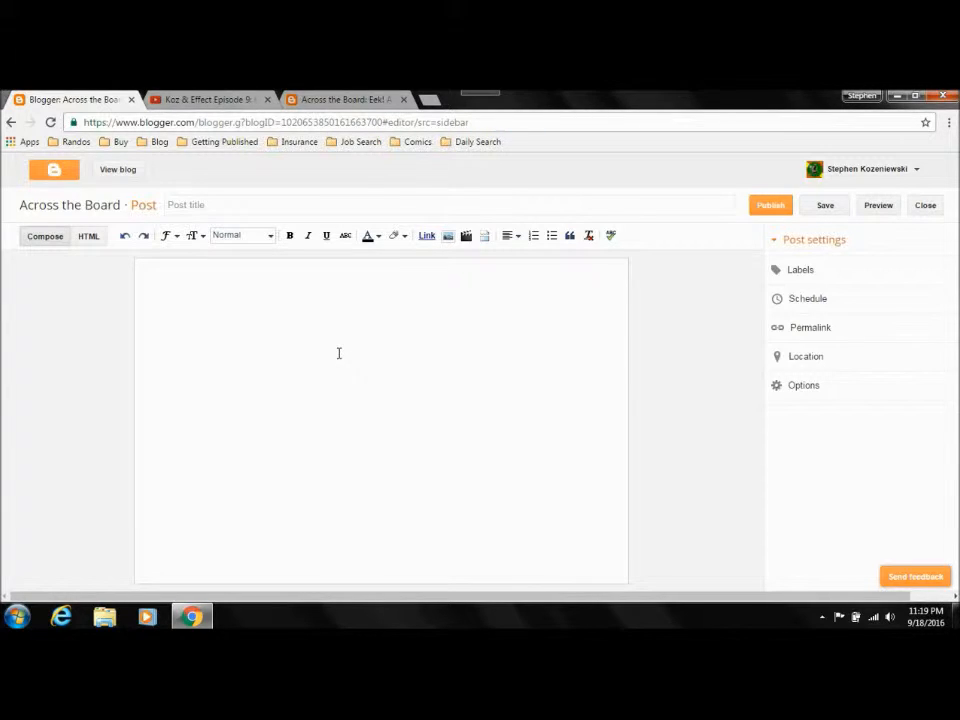
{"action": "left_click", "coordinate": [355, 205]}
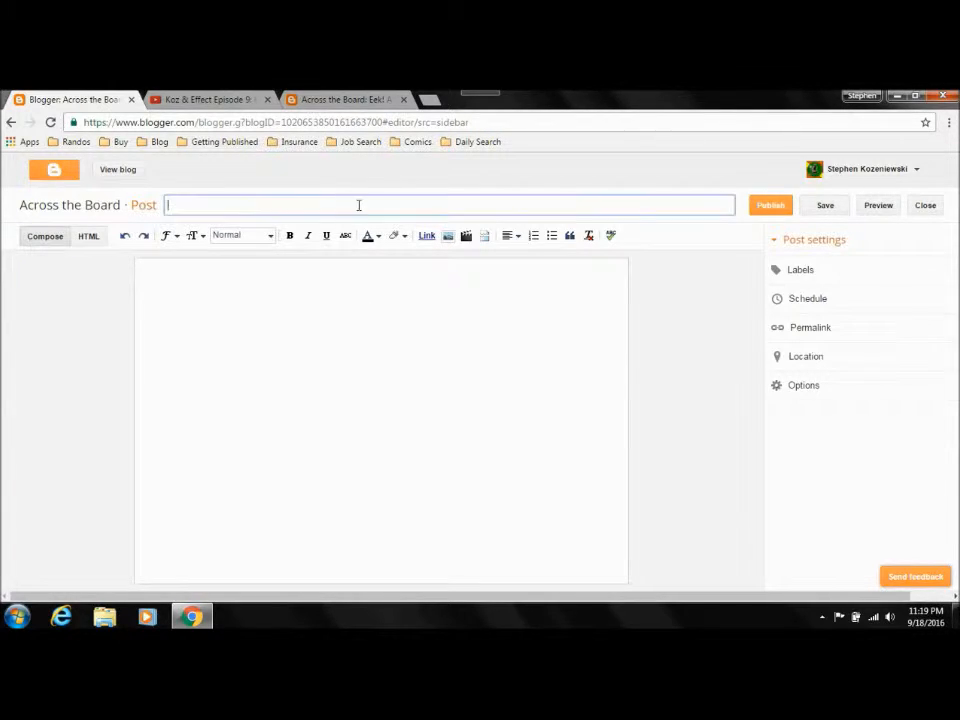
{"action": "left_click", "coordinate": [495, 345]}
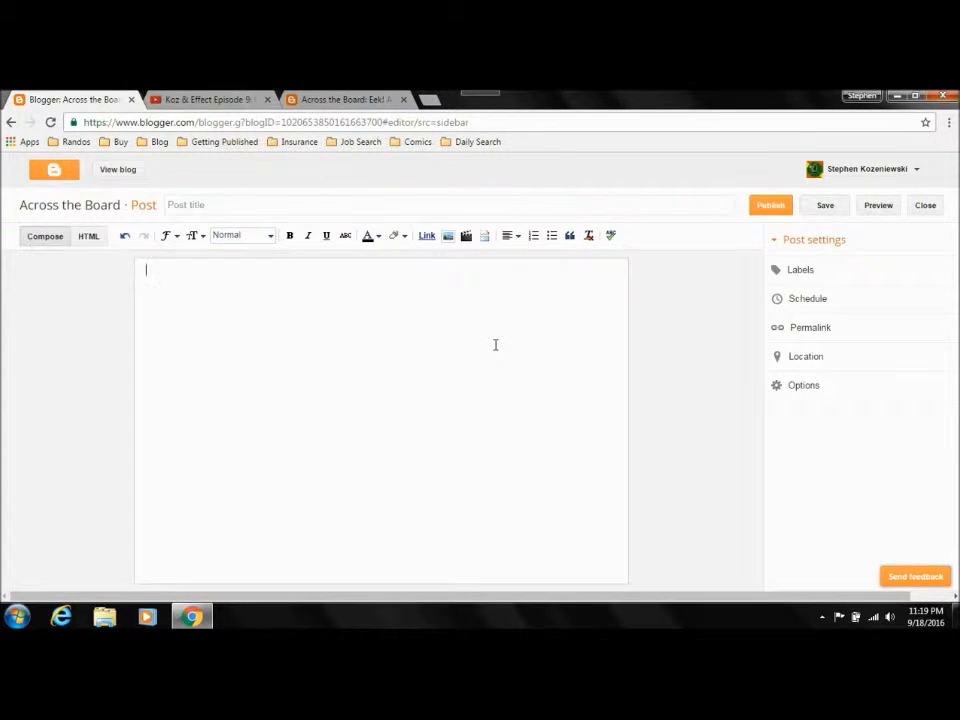
Step: Title the new post "Back Jacket Hack Job: SOMETHING OR OTHER by" followed by the book author's name
{"action": "left_click", "coordinate": [432, 208]}
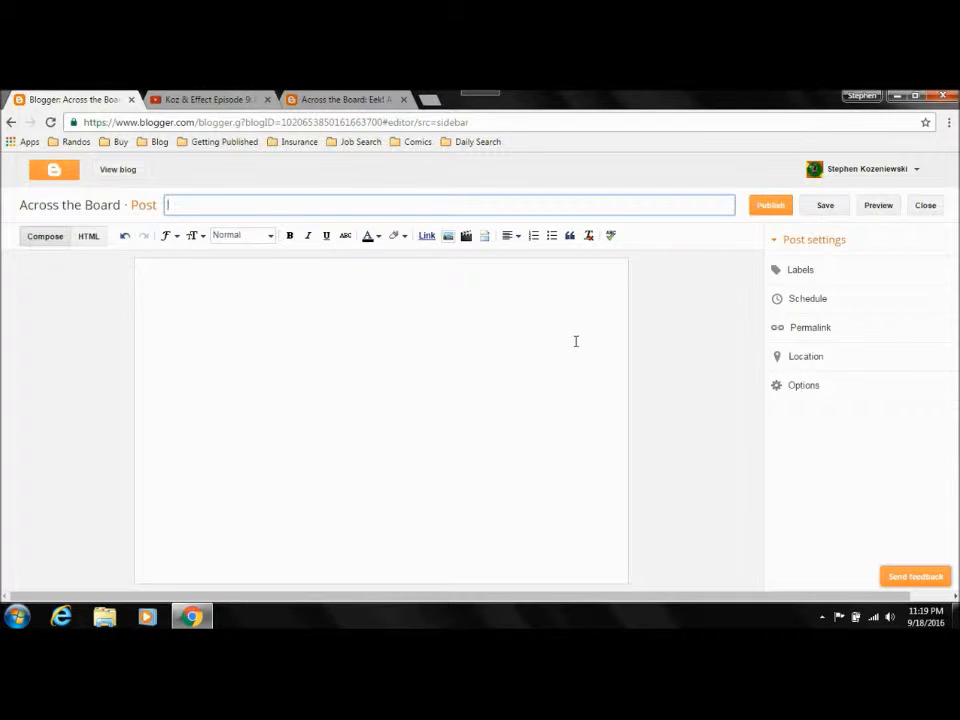
{"action": "type", "text": "Back Jacket Hack Job: Jay Wilburn"}
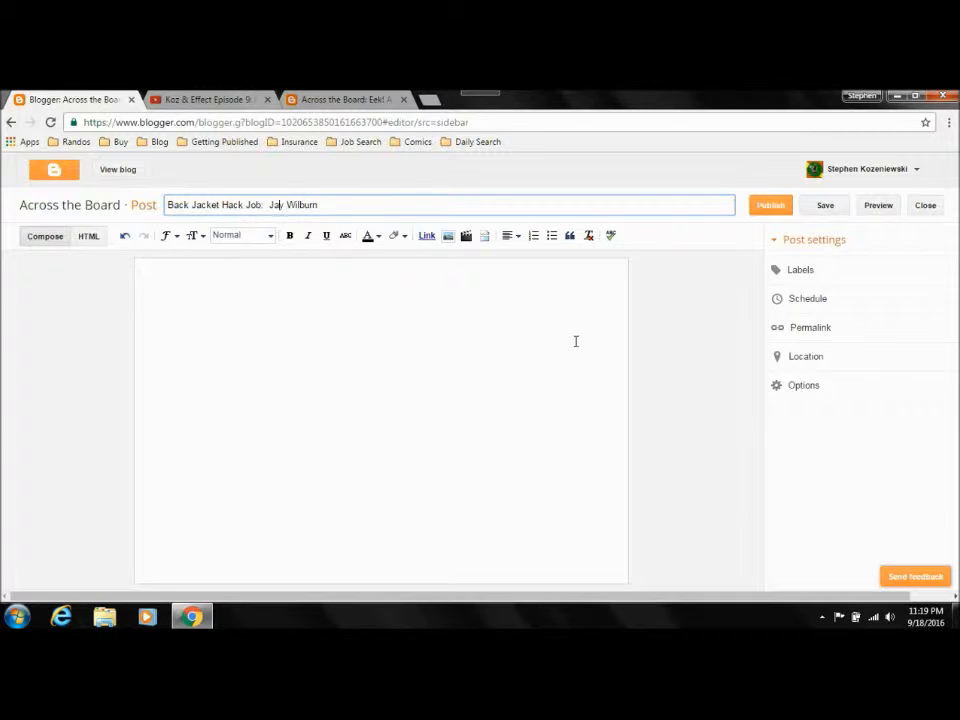
{"action": "type", "text": "by "}
{"action": "type", "text": "SOMETHING "}
{"action": "type", "text": "OR OTHER"}
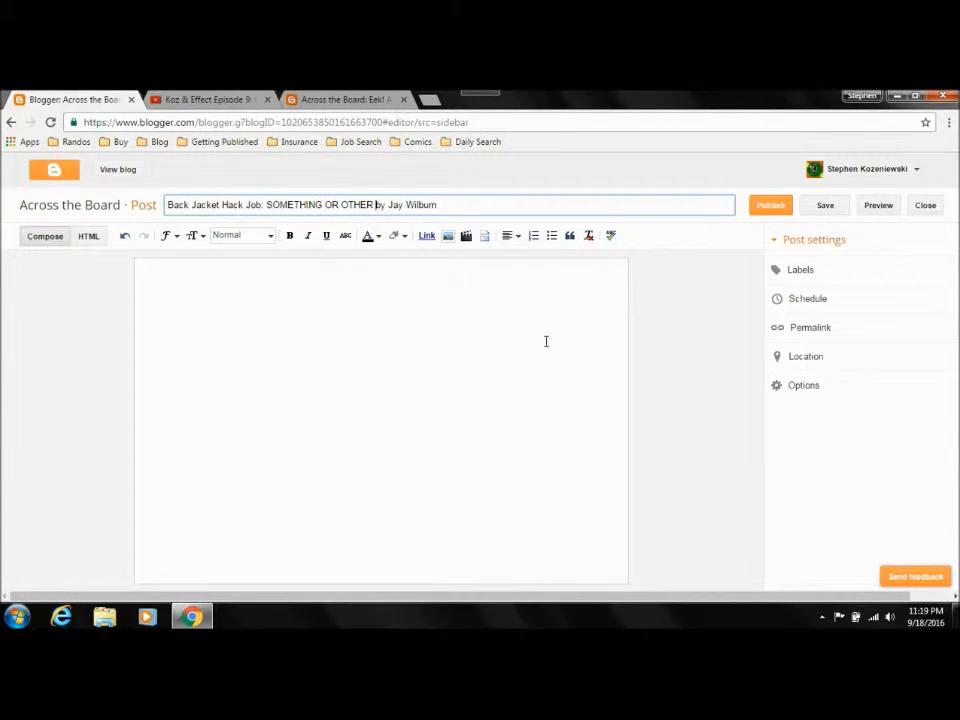
{"action": "left_click_drag", "start_coordinate": [170, 204], "coordinate": [508, 216]}
{"action": "left_click", "coordinate": [496, 210]}
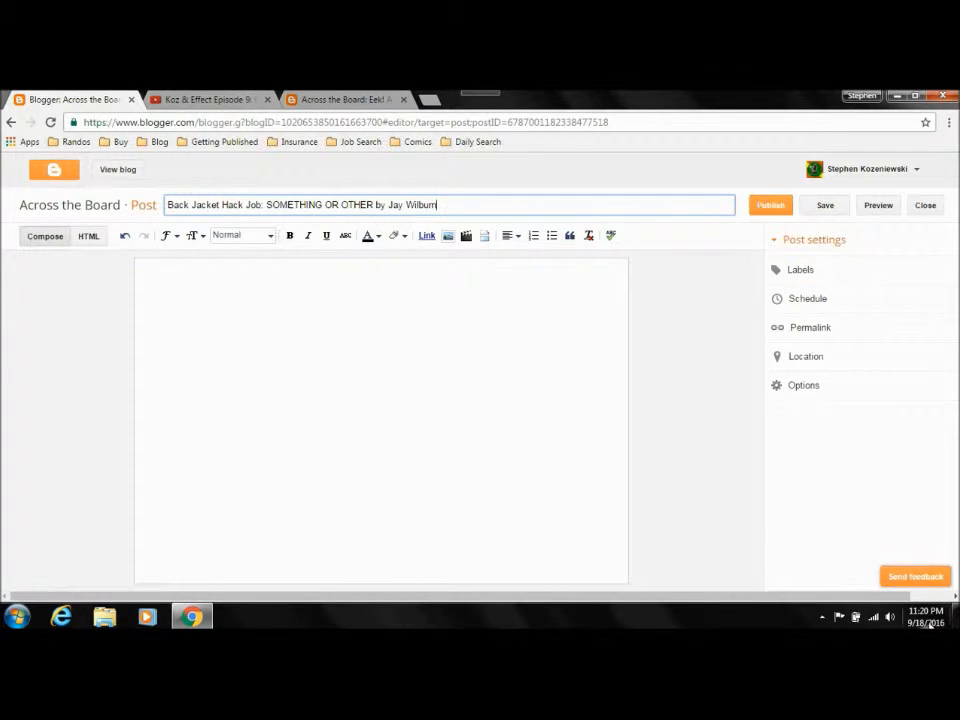
Step: Examine how the title, body and labels appear on the live September 15 post, and return to the new post's editor
{"action": "left_click", "coordinate": [345, 99]}
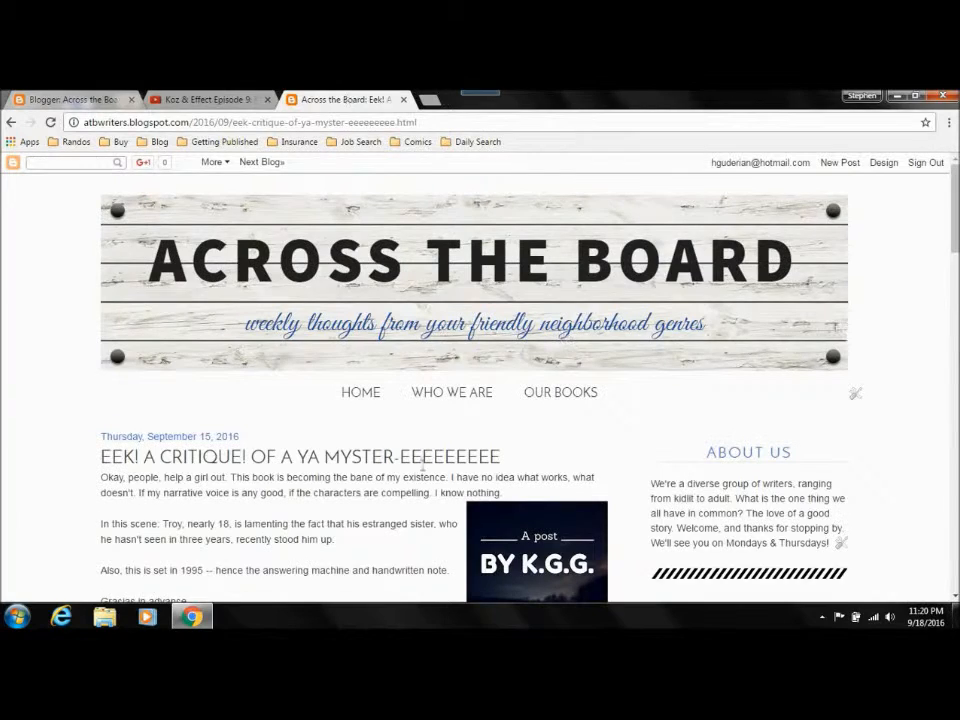
{"action": "left_click_drag", "start_coordinate": [955, 212], "coordinate": [955, 236]}
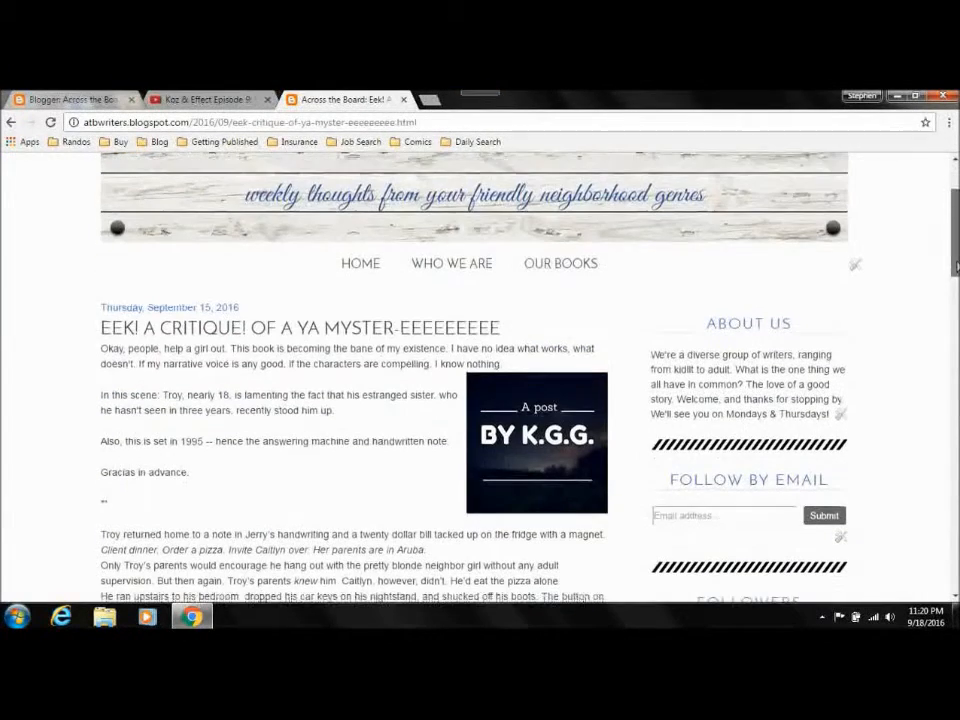
{"action": "left_click_drag", "start_coordinate": [111, 327], "coordinate": [217, 327]}
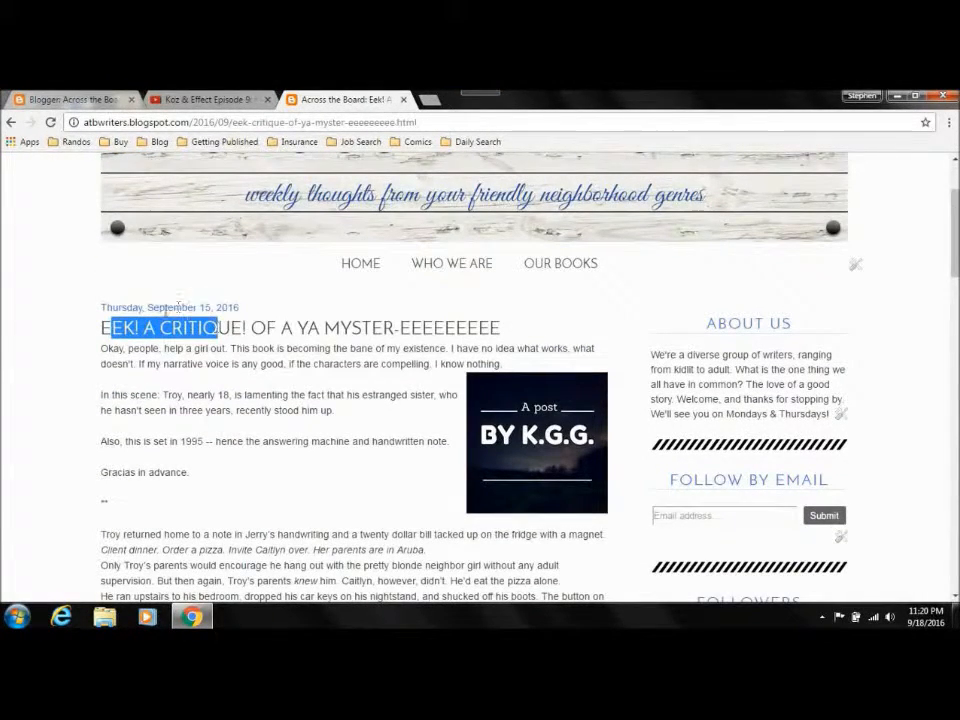
{"action": "scroll", "coordinate": [611, 315], "scroll_direction": "down", "scroll_amount": 15}
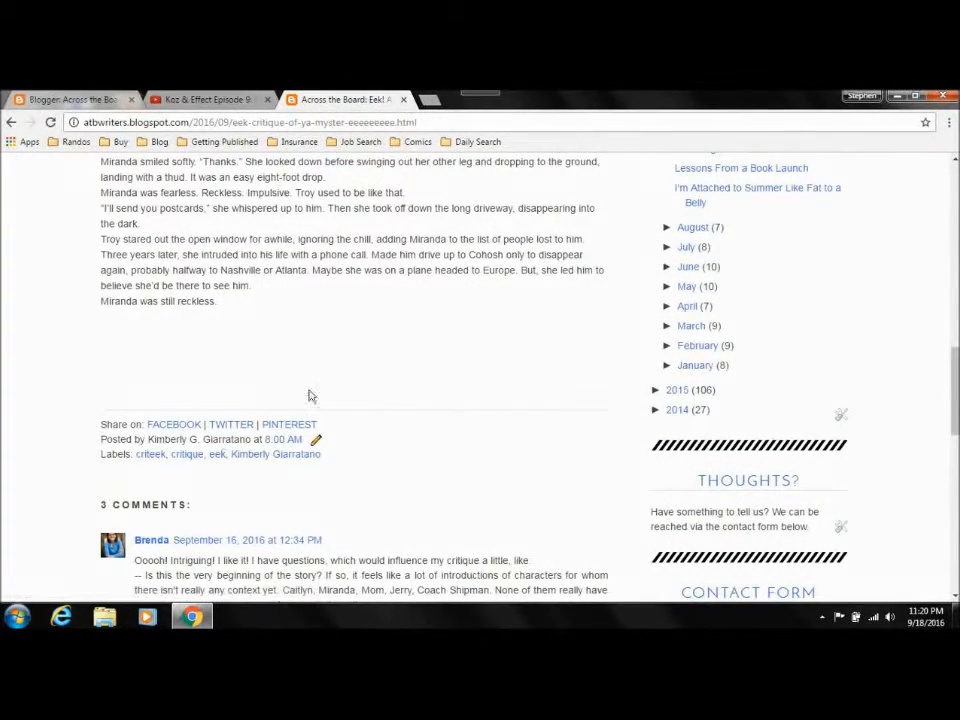
{"action": "left_click", "coordinate": [62, 99]}
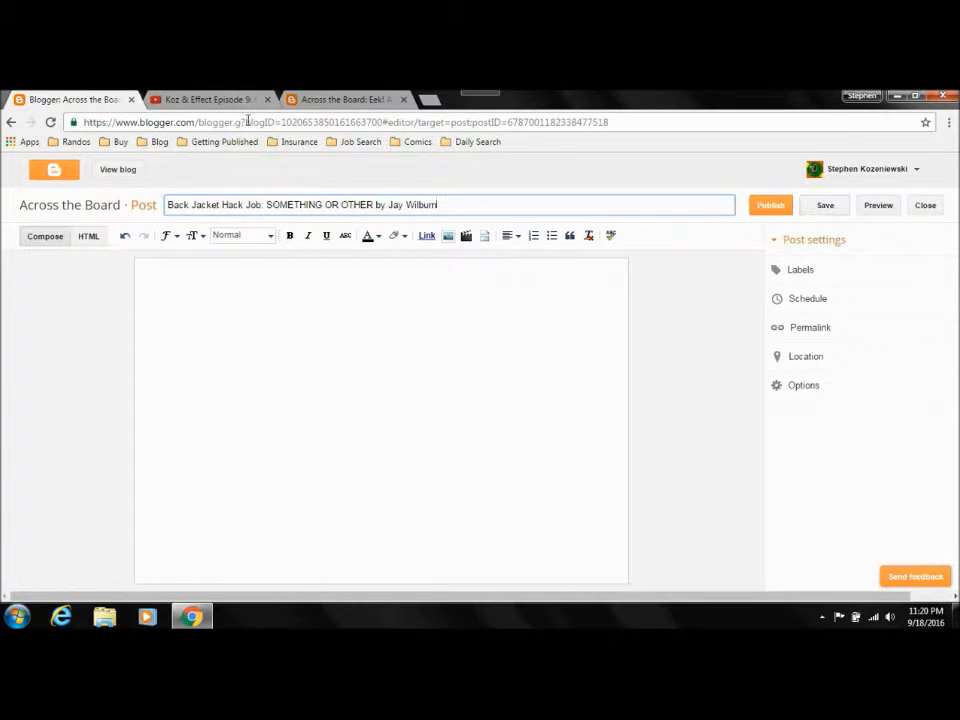
Step: Go from the live blog to the dashboard's posts and view the draft posts, including the new Back Jacket Hack Job draft
{"action": "left_click", "coordinate": [318, 100]}
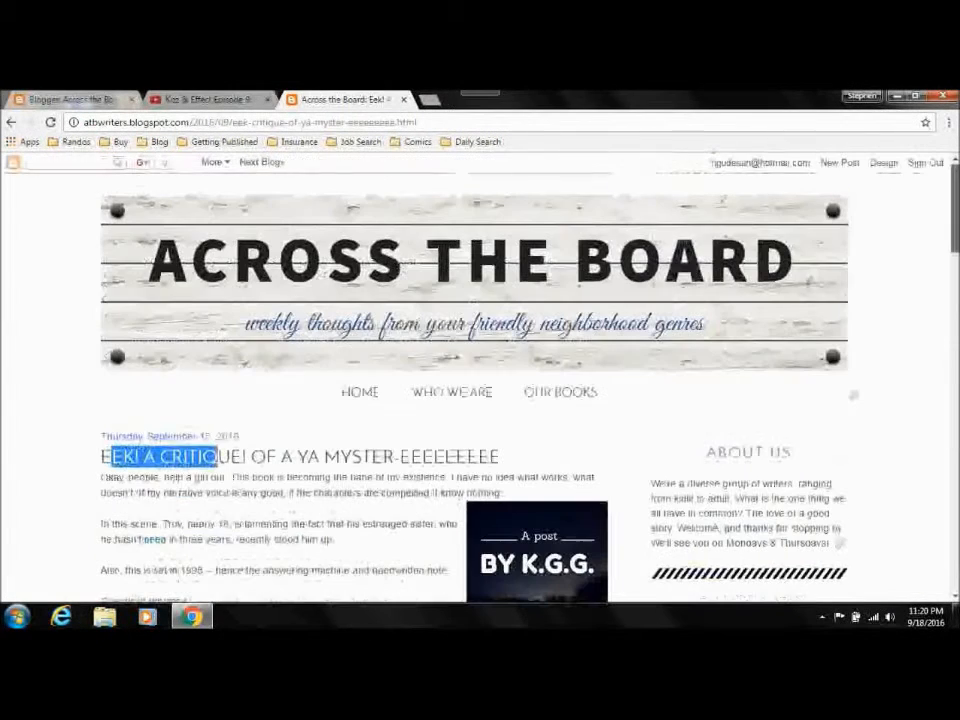
{"action": "left_click", "coordinate": [887, 164]}
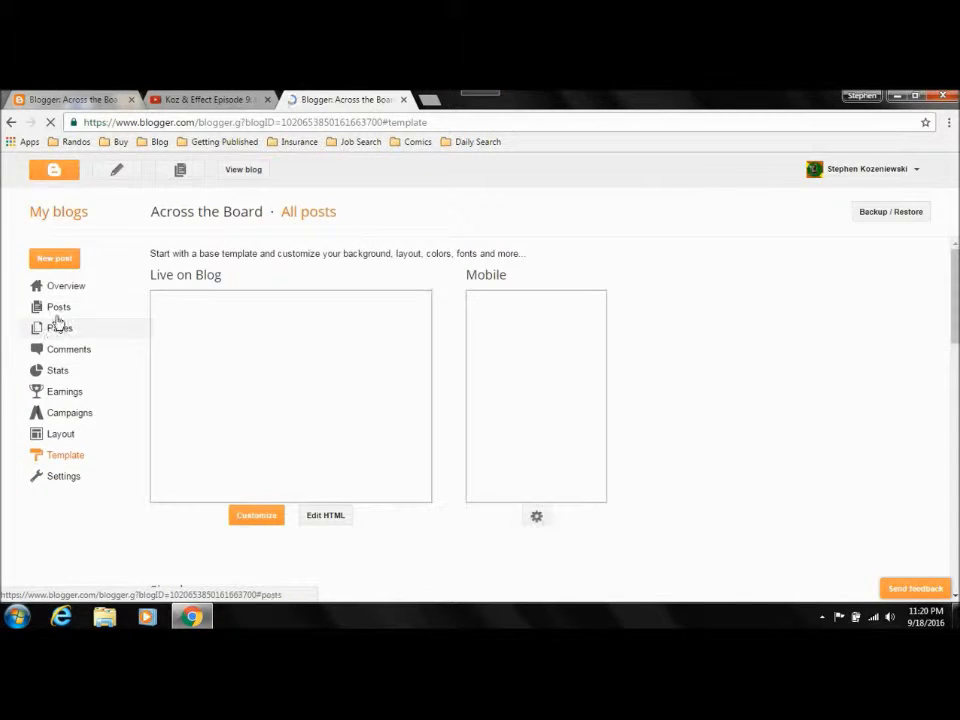
{"action": "left_click", "coordinate": [58, 310]}
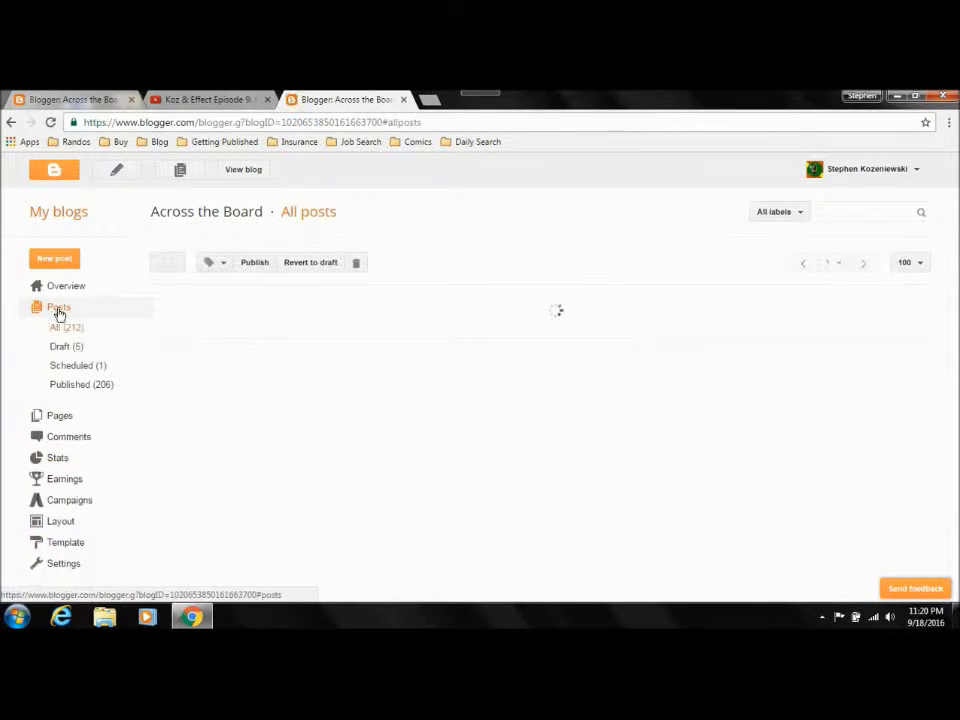
{"action": "left_click", "coordinate": [66, 347]}
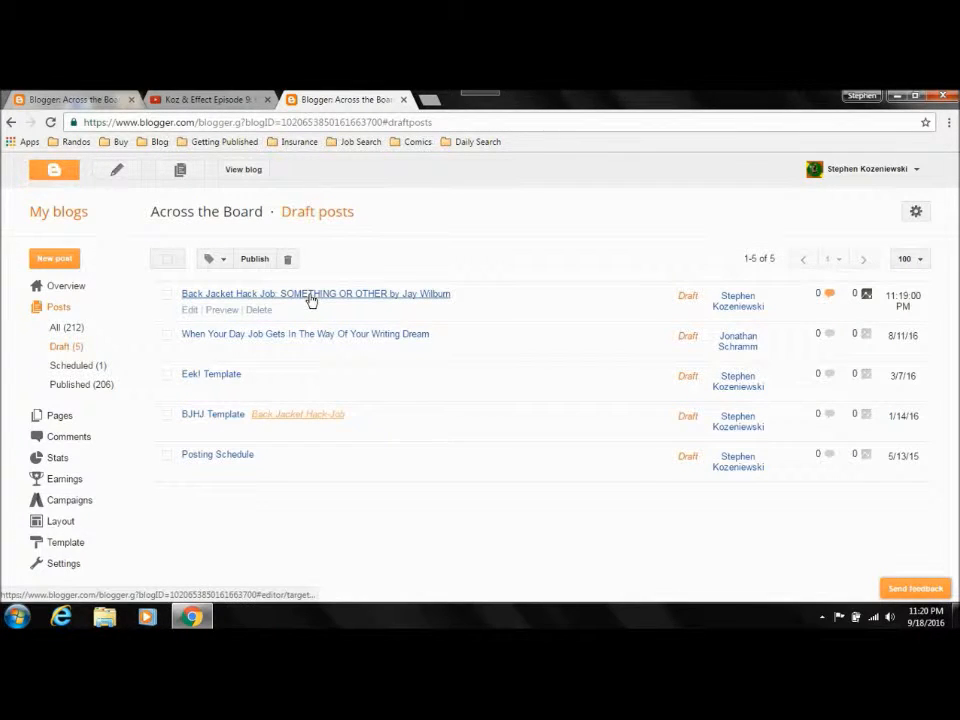
Step: Preview the title-only Back Jacket Hack Job draft, look down the page, and close the preview
{"action": "left_click", "coordinate": [75, 99]}
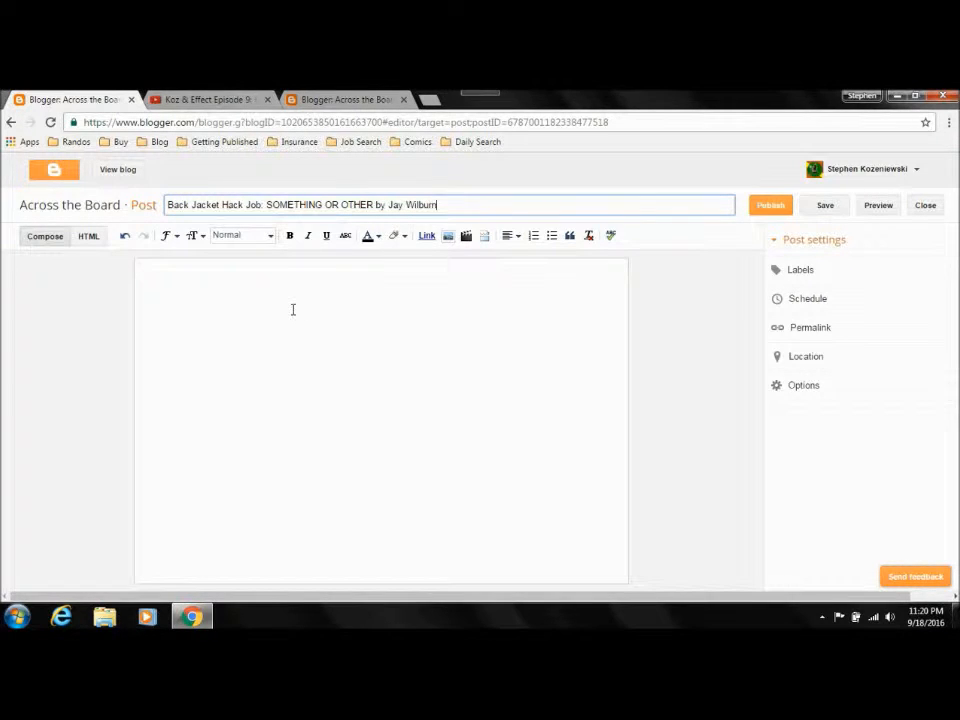
{"action": "left_click", "coordinate": [880, 210]}
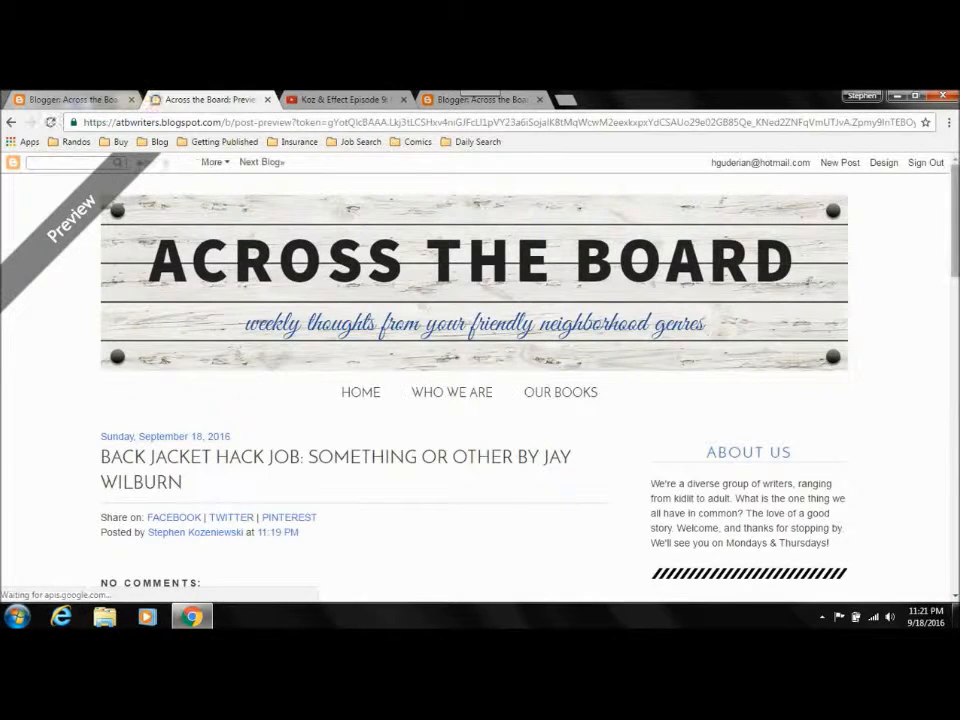
{"action": "left_click_drag", "start_coordinate": [955, 234], "coordinate": [955, 274]}
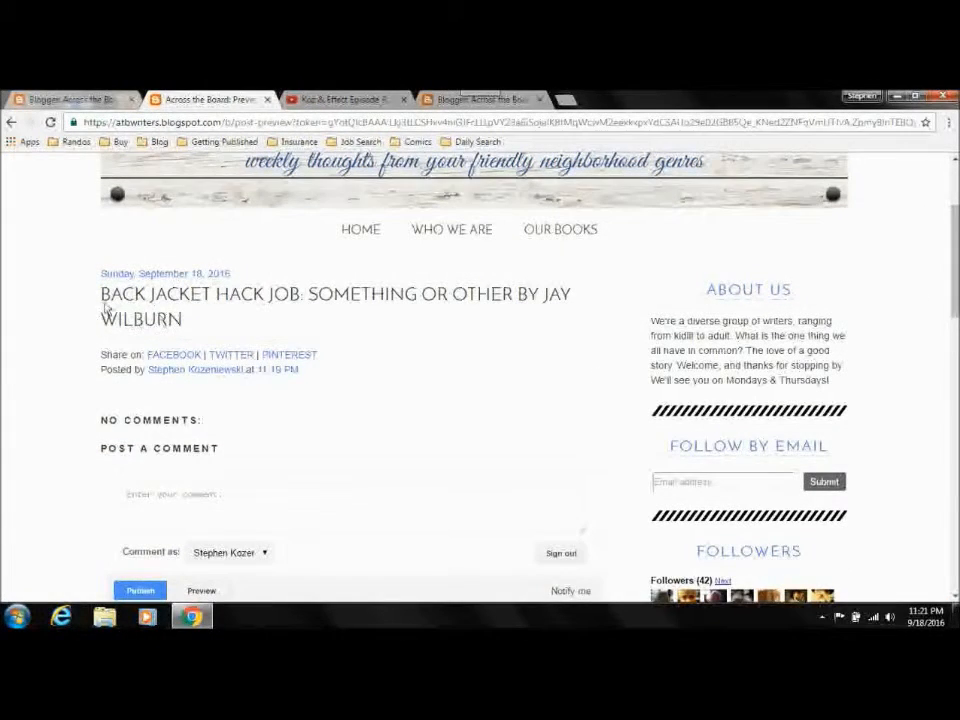
{"action": "left_click", "coordinate": [268, 101]}
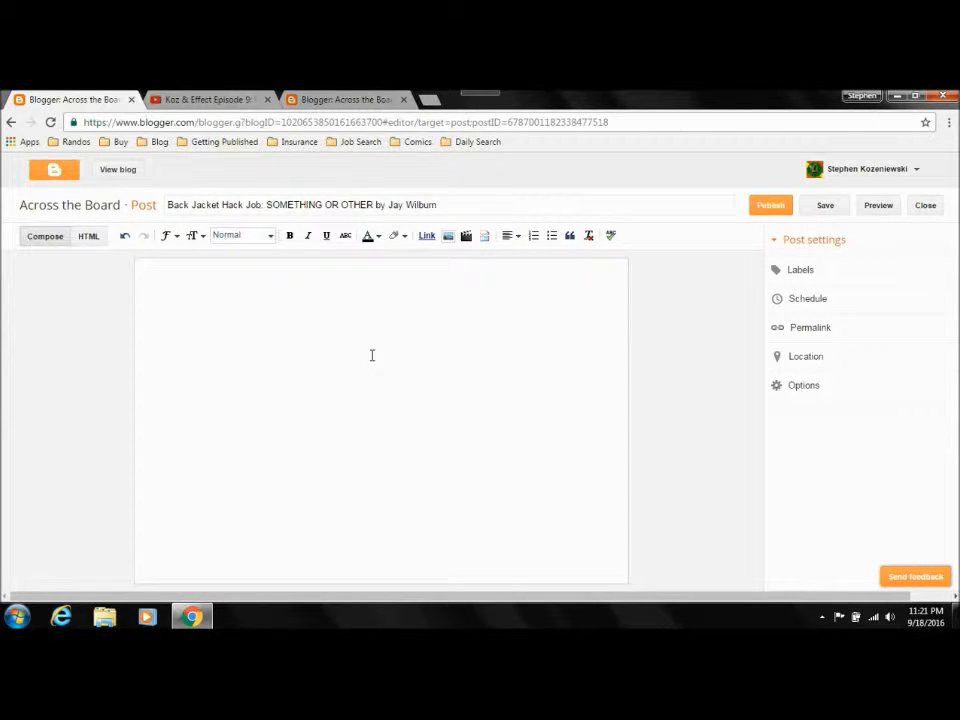
Step: Write "This is a sample sentence." as the post body and preview the post
{"action": "type", "text": "is is a sample sentence"}
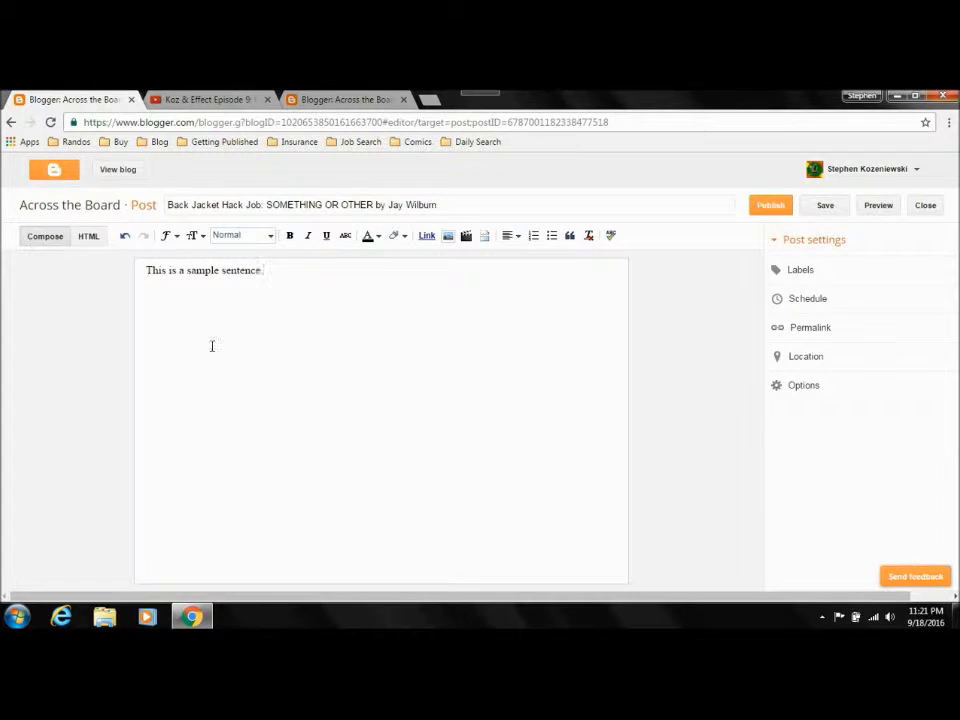
{"action": "left_click_drag", "start_coordinate": [276, 284], "coordinate": [109, 282]}
{"action": "left_click", "coordinate": [314, 281]}
{"action": "left_click", "coordinate": [879, 210]}
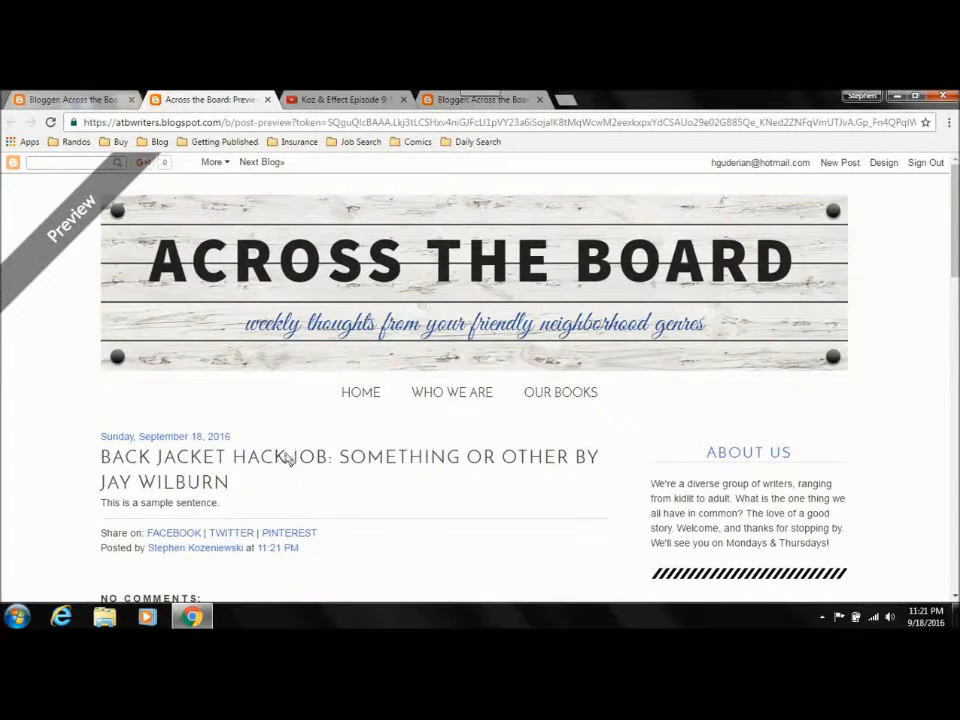
Step: Return to the post editor, view the sample sentence as HTML, and switch back to the compose view
{"action": "left_click", "coordinate": [84, 100]}
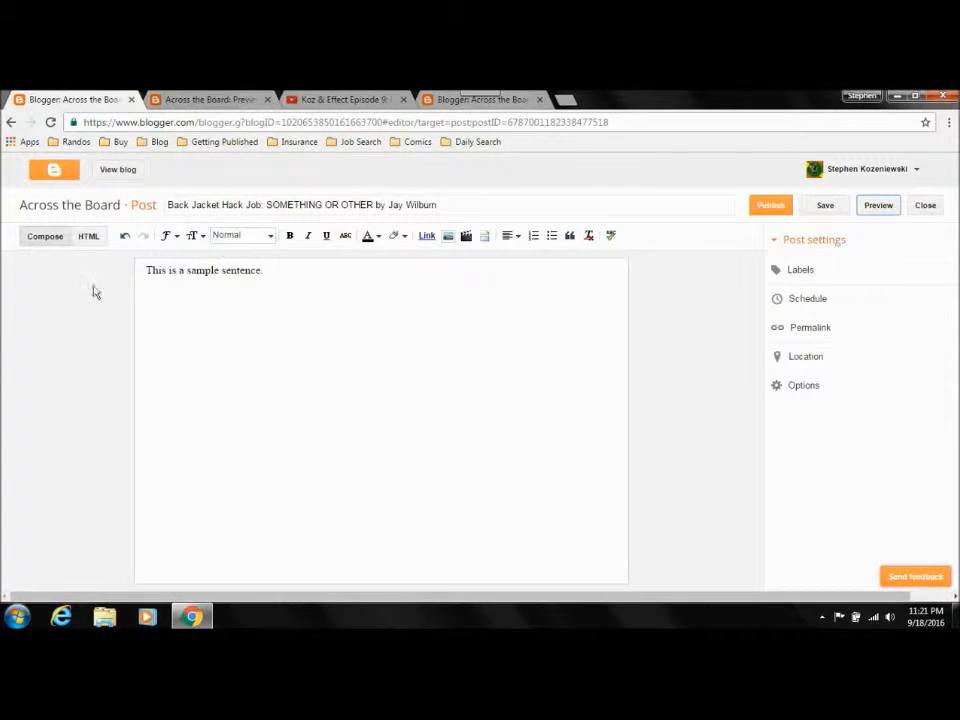
{"action": "left_click", "coordinate": [89, 237]}
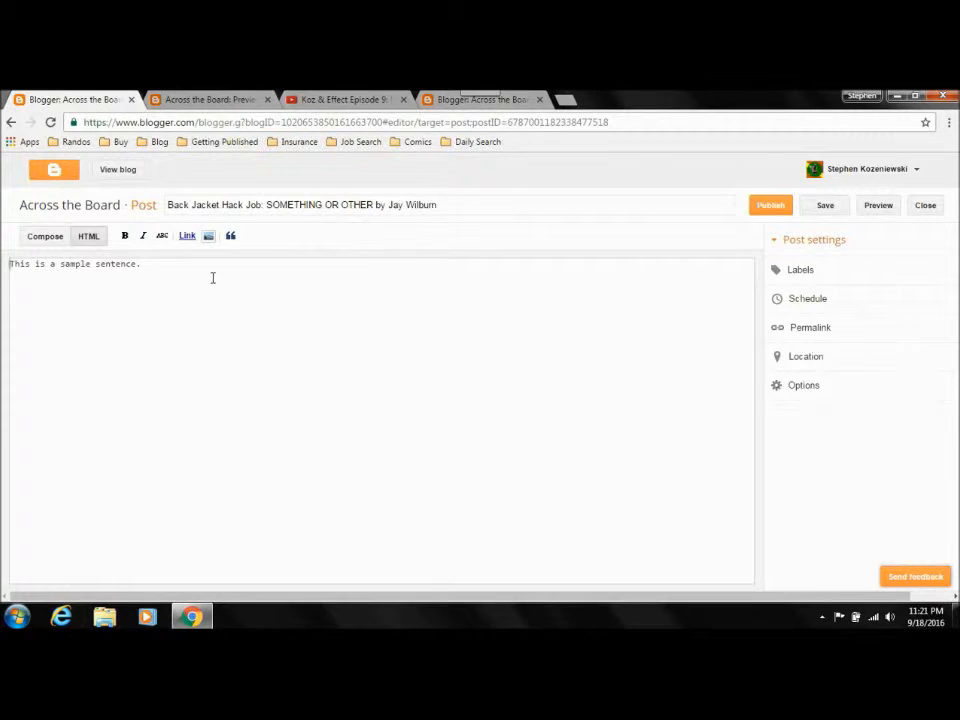
{"action": "left_click", "coordinate": [47, 236]}
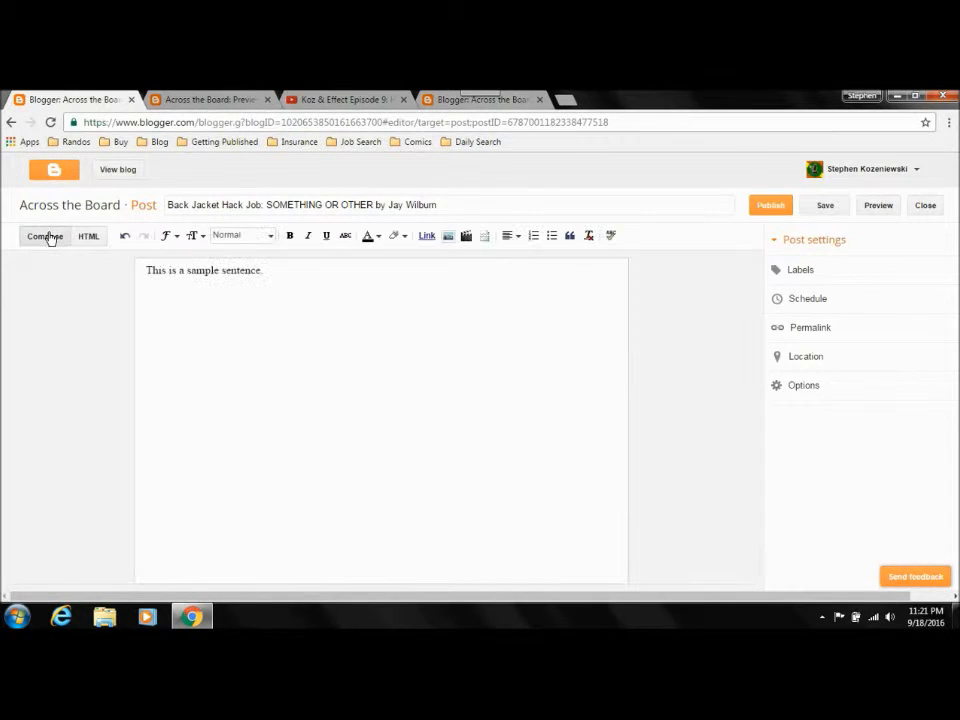
Step: Make the word "sample" bold in the post's sentence
{"action": "left_click", "coordinate": [295, 269]}
{"action": "key", "text": "shift+Left"}
{"action": "key", "text": "shift+Left"}
{"action": "key", "text": "shift+Left"}
{"action": "key", "text": "shift+Left"}
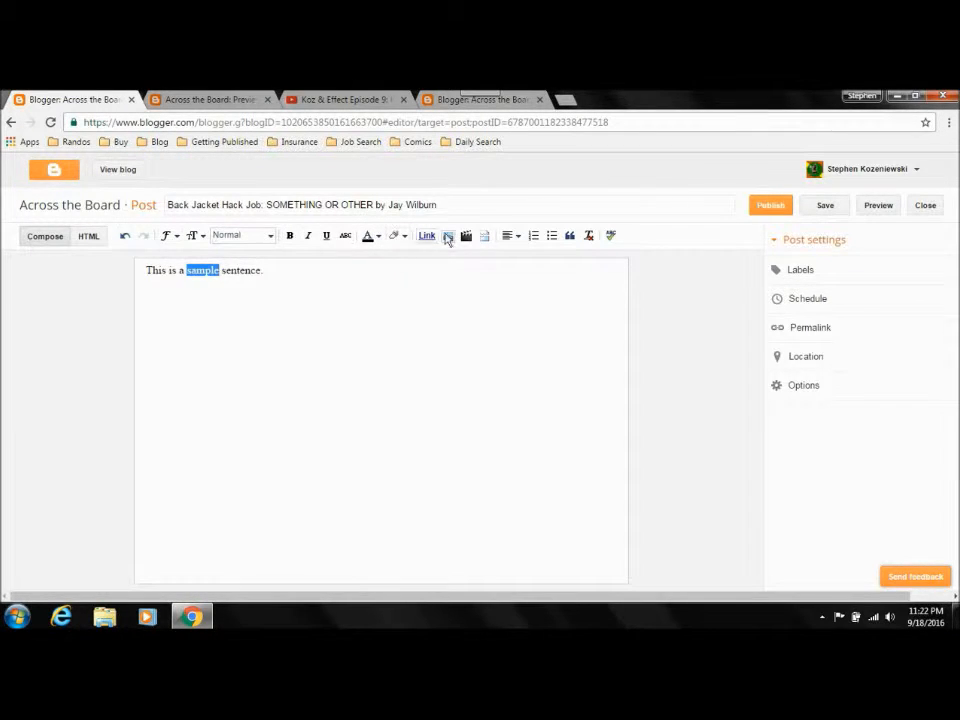
{"action": "left_click", "coordinate": [293, 238]}
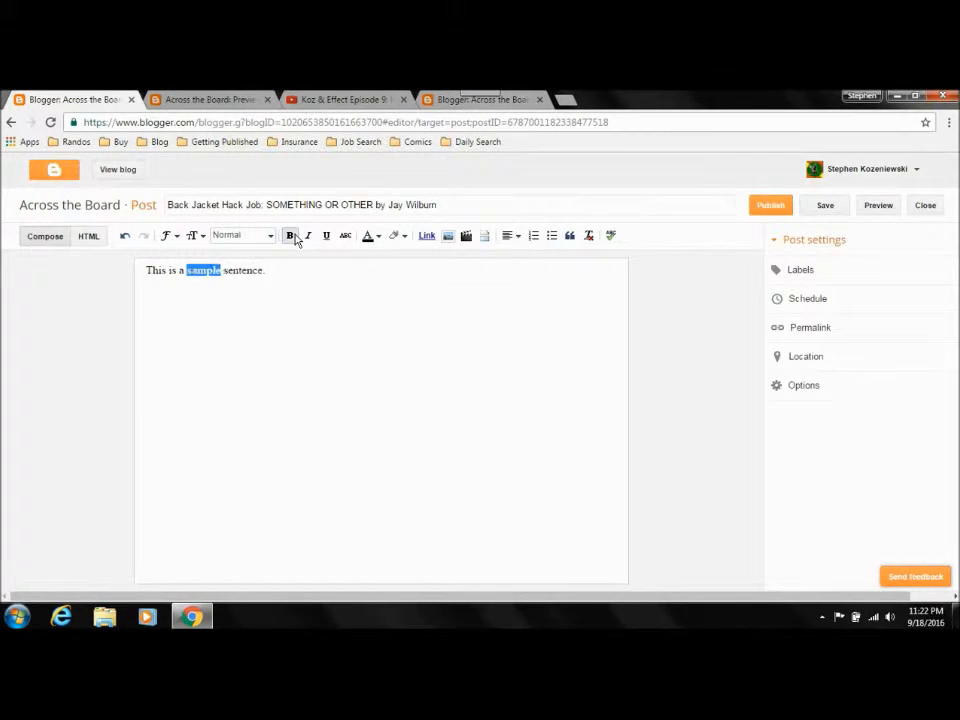
{"action": "left_click", "coordinate": [295, 284]}
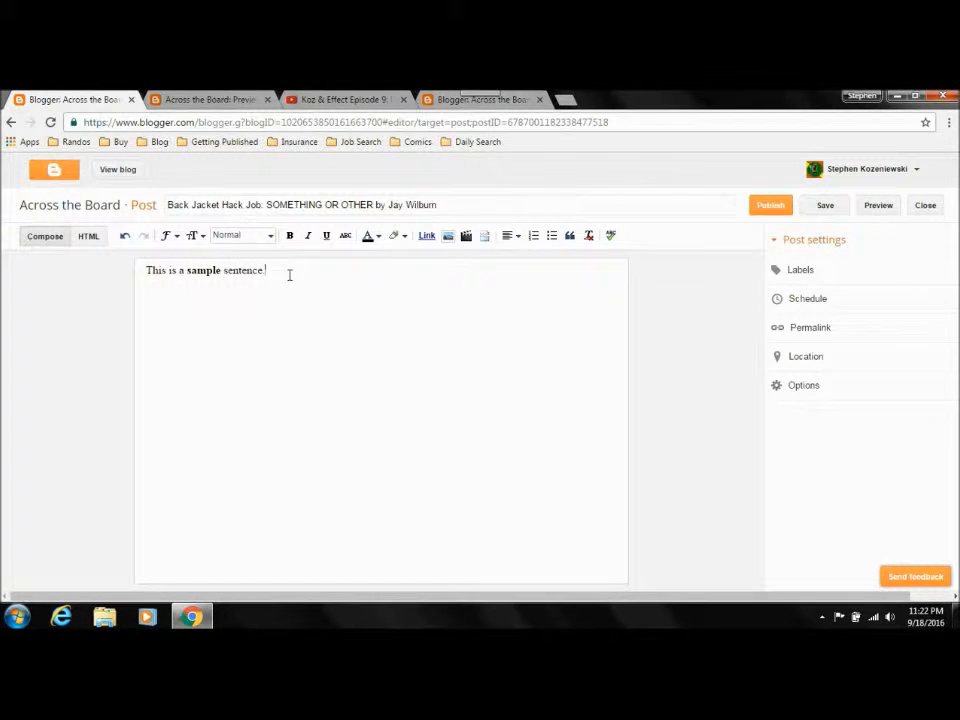
Step: Examine the bold tags around "sample" in the post's HTML and return to the compose view
{"action": "left_click", "coordinate": [88, 236]}
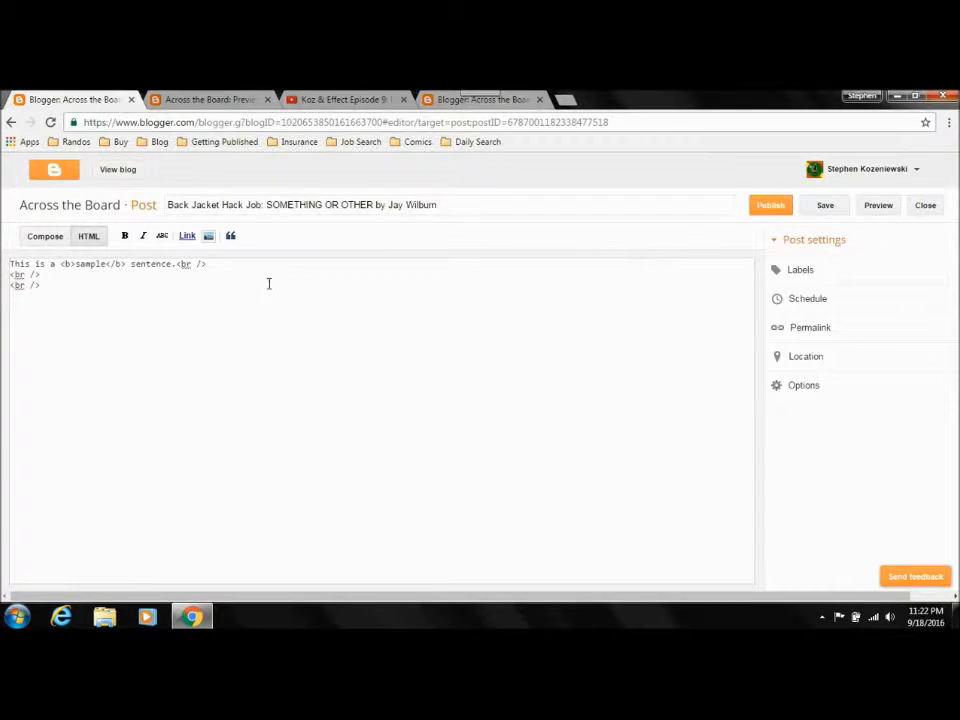
{"action": "left_click_drag", "start_coordinate": [60, 265], "coordinate": [71, 265]}
{"action": "key", "text": "Right"}
{"action": "key", "text": "Left"}
{"action": "key", "text": "Right"}
{"action": "key", "text": "Right"}
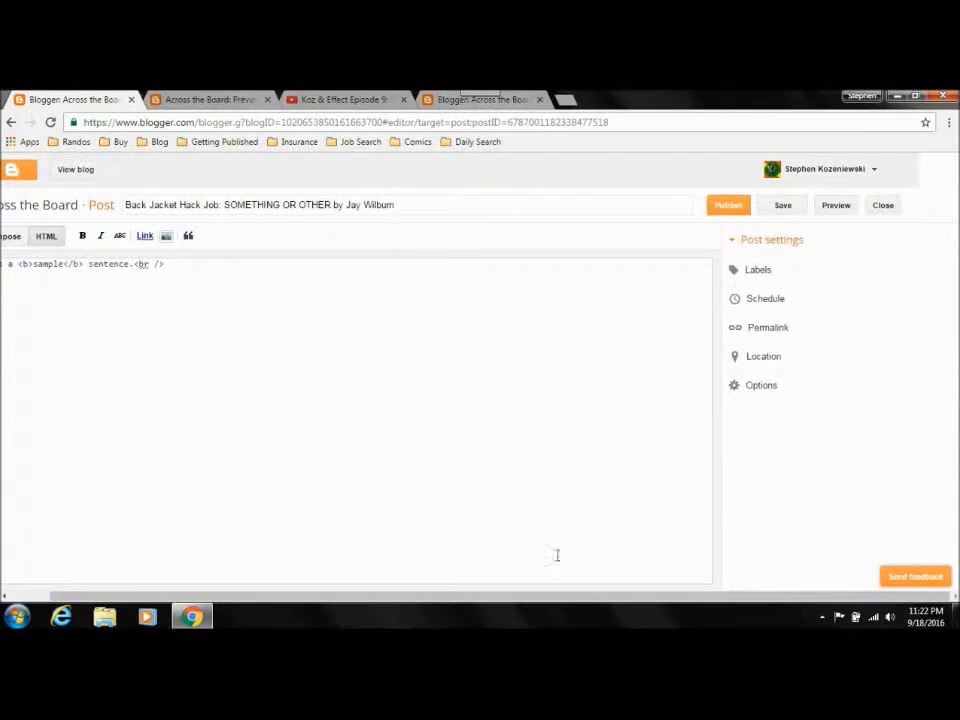
{"action": "left_click_drag", "start_coordinate": [478, 598], "coordinate": [354, 593]}
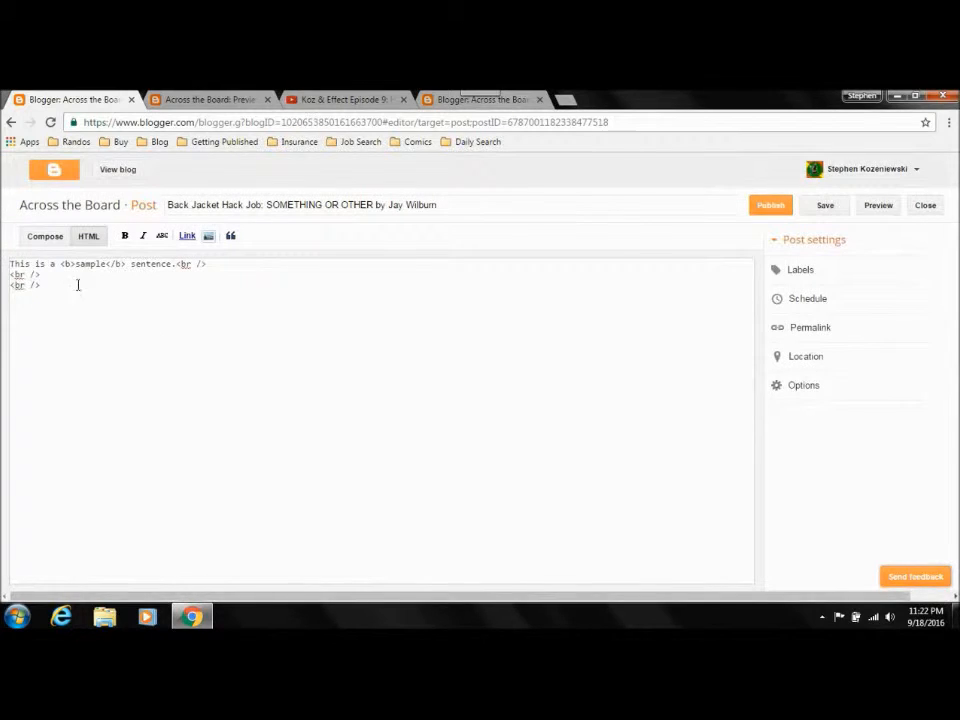
{"action": "left_click", "coordinate": [45, 237]}
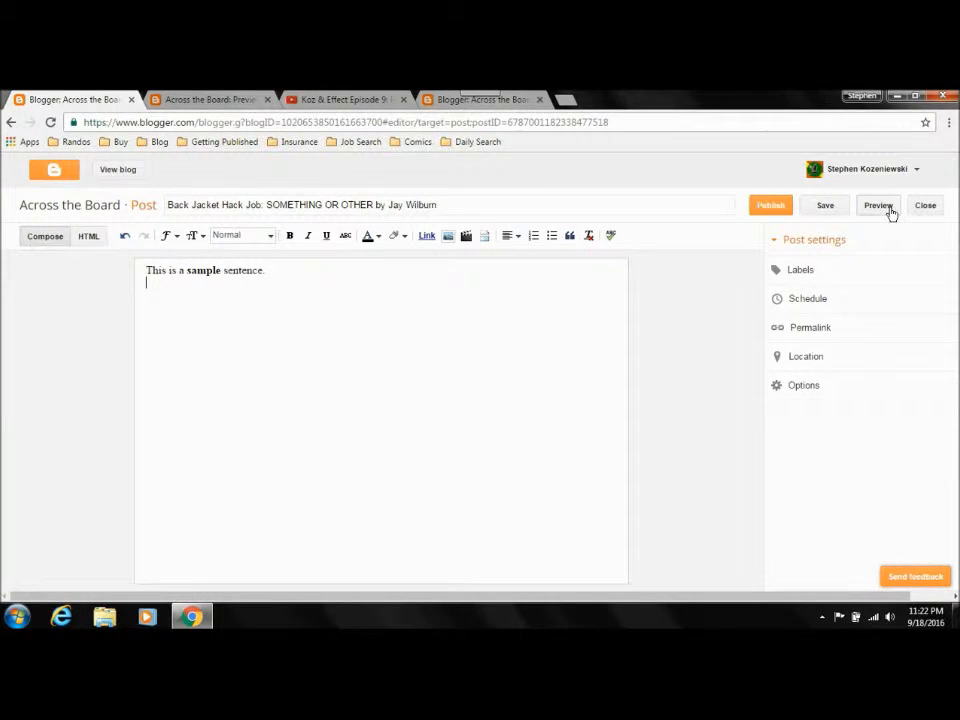
Step: Add a line break below the sample sentence, preview the post, and close the preview
{"action": "key", "text": "Return"}
{"action": "left_click", "coordinate": [877, 205]}
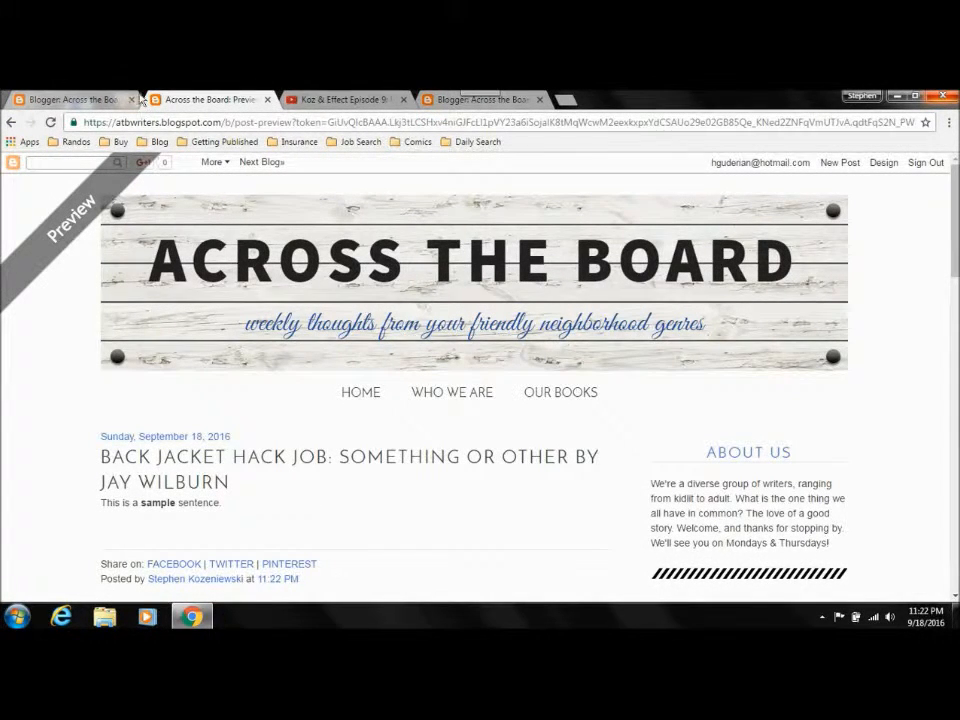
{"action": "left_click", "coordinate": [267, 99]}
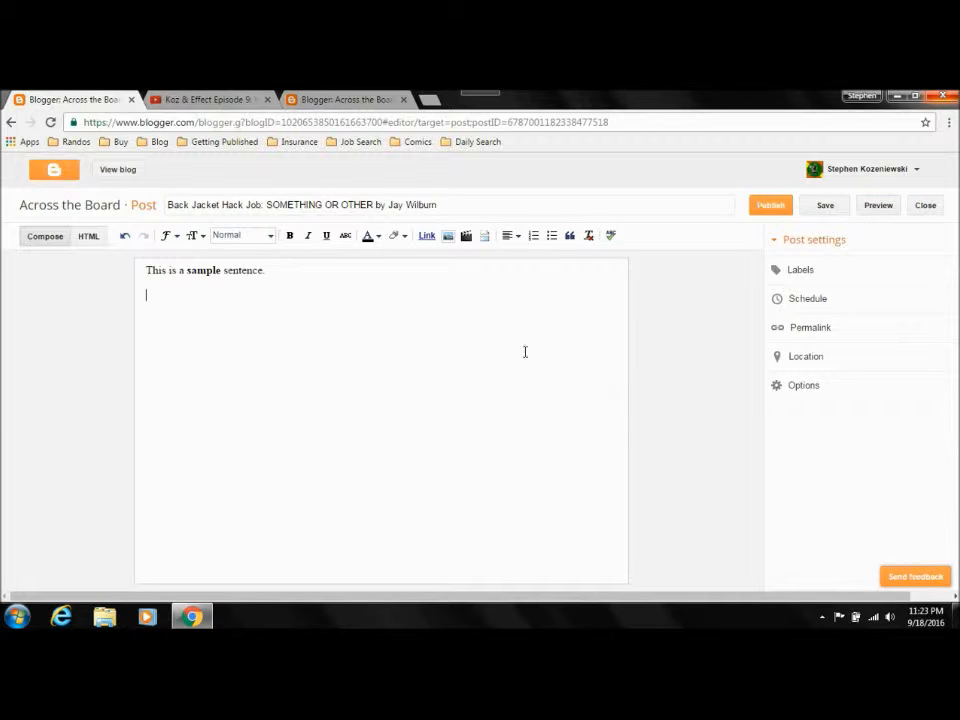
Step: Compare the post's HTML and compose views, ending in the compose view
{"action": "left_click", "coordinate": [89, 237]}
{"action": "left_click", "coordinate": [44, 238]}
{"action": "left_click", "coordinate": [86, 240]}
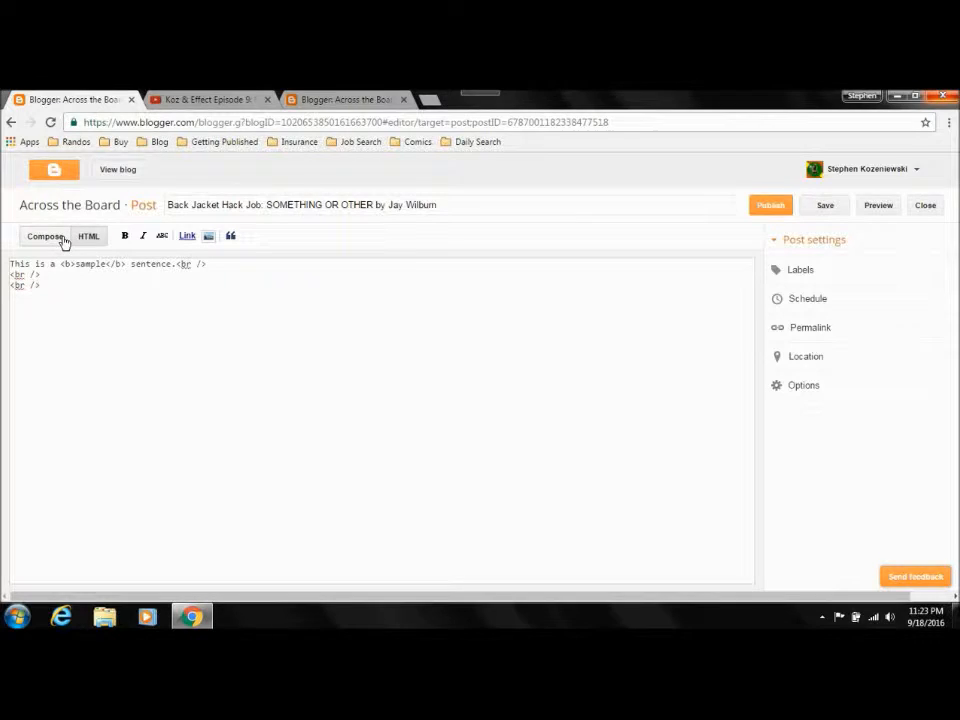
{"action": "left_click", "coordinate": [54, 328]}
{"action": "left_click", "coordinate": [44, 237]}
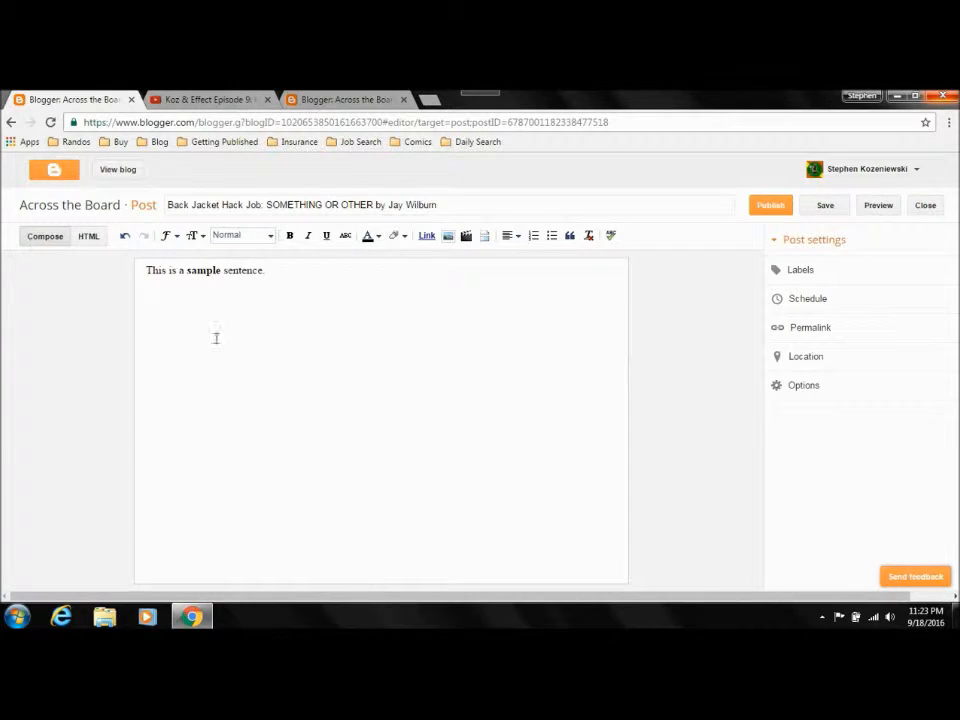
Step: Go to the YouTube video "Koz & Effect Episode 9: How to Use Twitter" and look over its page down to the sharing options
{"action": "left_click", "coordinate": [204, 99]}
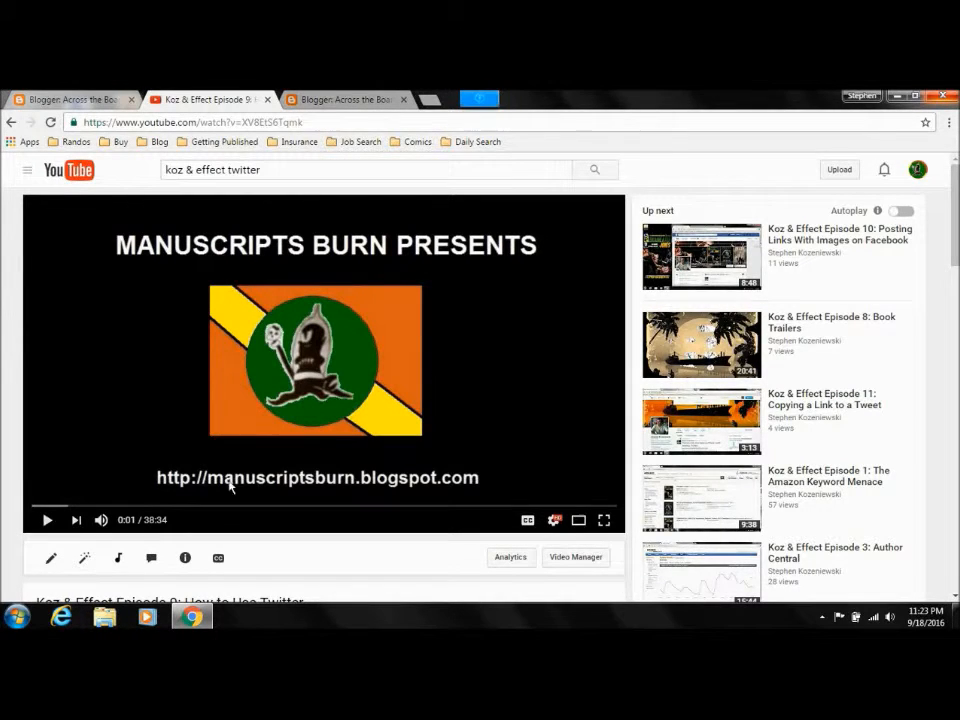
{"action": "scroll", "coordinate": [716, 195], "scroll_direction": "down", "scroll_amount": 1}
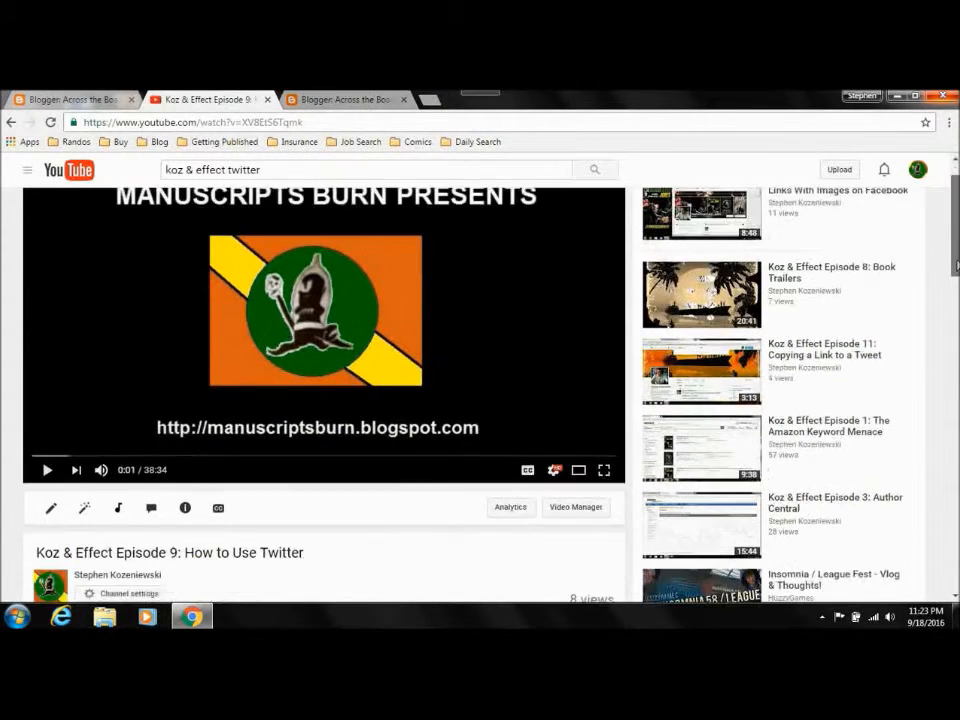
{"action": "scroll", "coordinate": [957, 267], "scroll_direction": "down", "scroll_amount": 2}
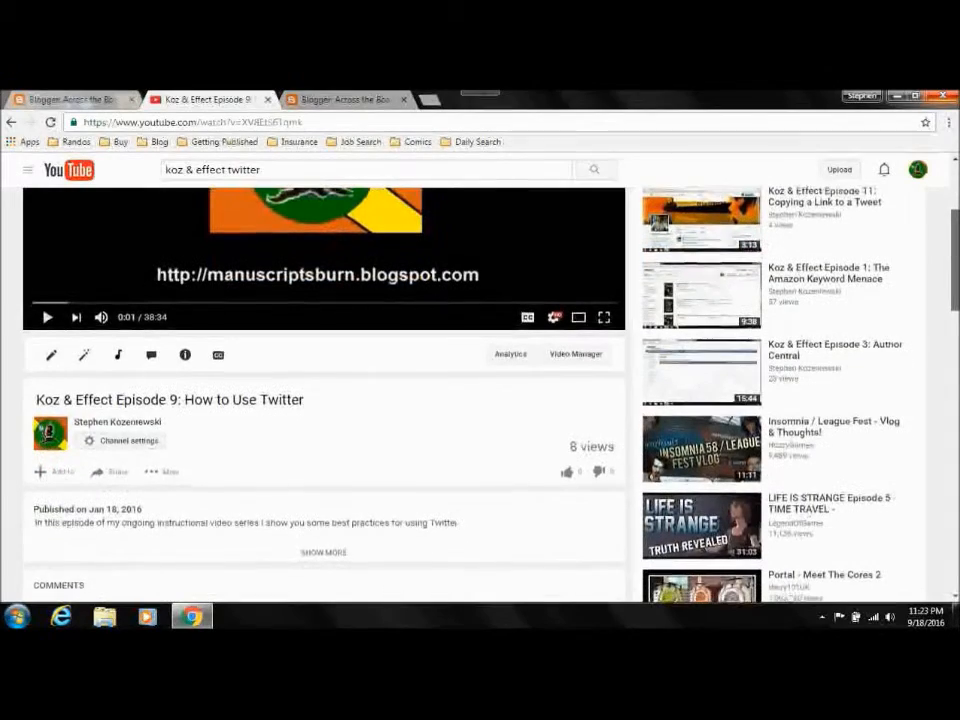
{"action": "scroll", "coordinate": [957, 267], "scroll_direction": "up", "scroll_amount": 3}
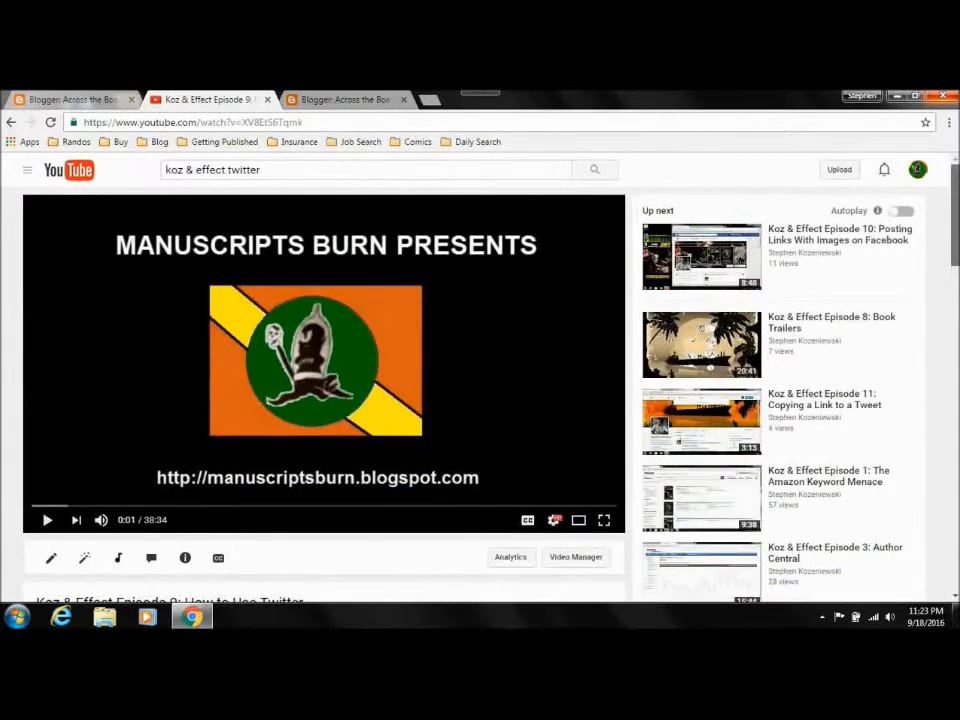
{"action": "scroll", "coordinate": [480, 400], "scroll_direction": "down", "scroll_amount": 5}
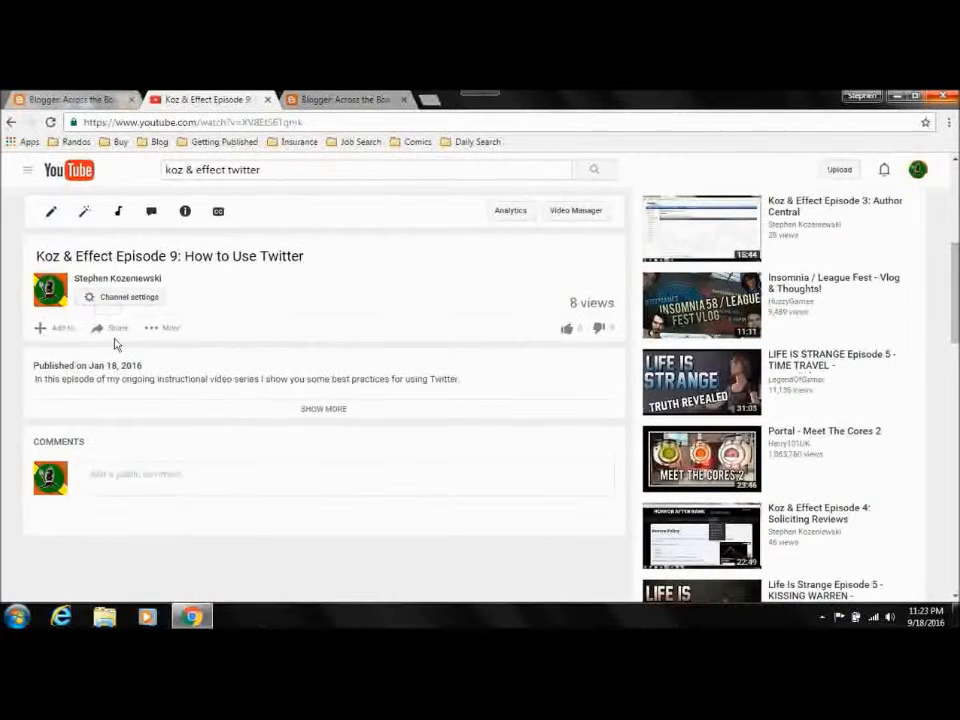
Step: Copy the web address of the "How to Use Twitter" YouTube video
{"action": "left_click", "coordinate": [204, 124]}
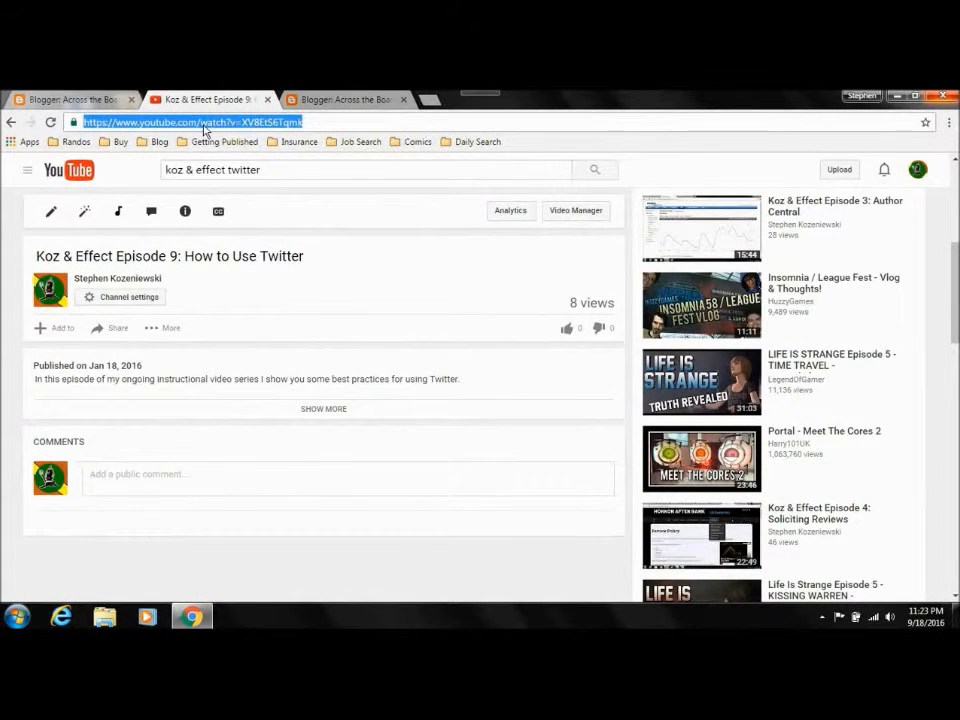
{"action": "right_click", "coordinate": [204, 126]}
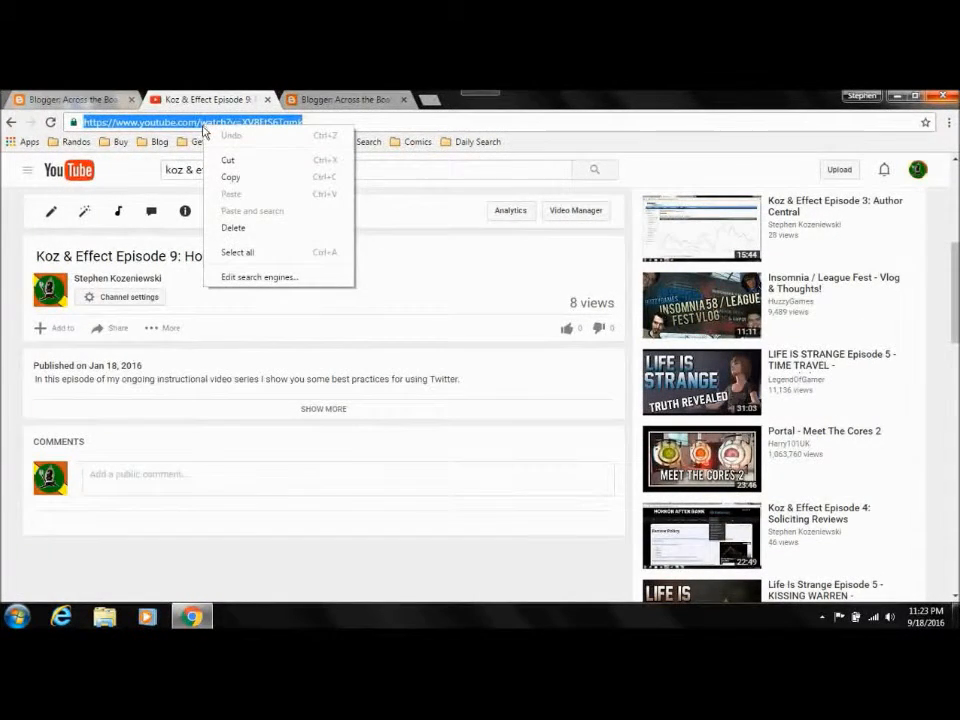
{"action": "left_click", "coordinate": [126, 123]}
{"action": "left_click", "coordinate": [126, 123]}
{"action": "left_click", "coordinate": [70, 97]}
{"action": "left_click", "coordinate": [200, 100]}
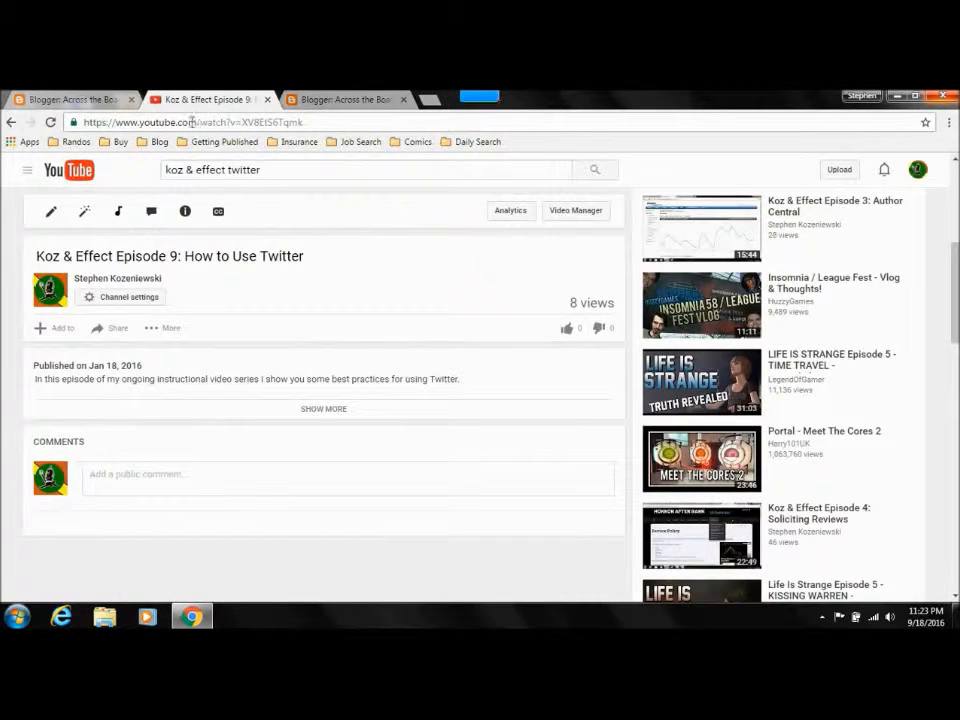
{"action": "left_click", "coordinate": [193, 122]}
{"action": "key", "text": "ctrl+c"}
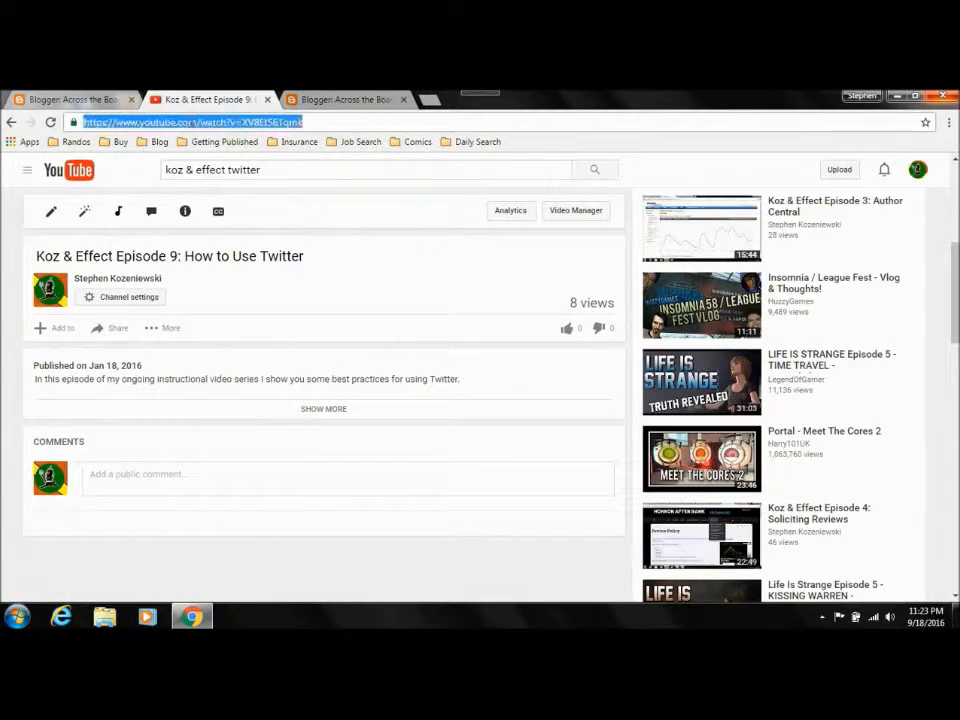
Step: Paste the video's address below the sample sentence in the blog post, preview the post, and close the preview
{"action": "left_click", "coordinate": [64, 99]}
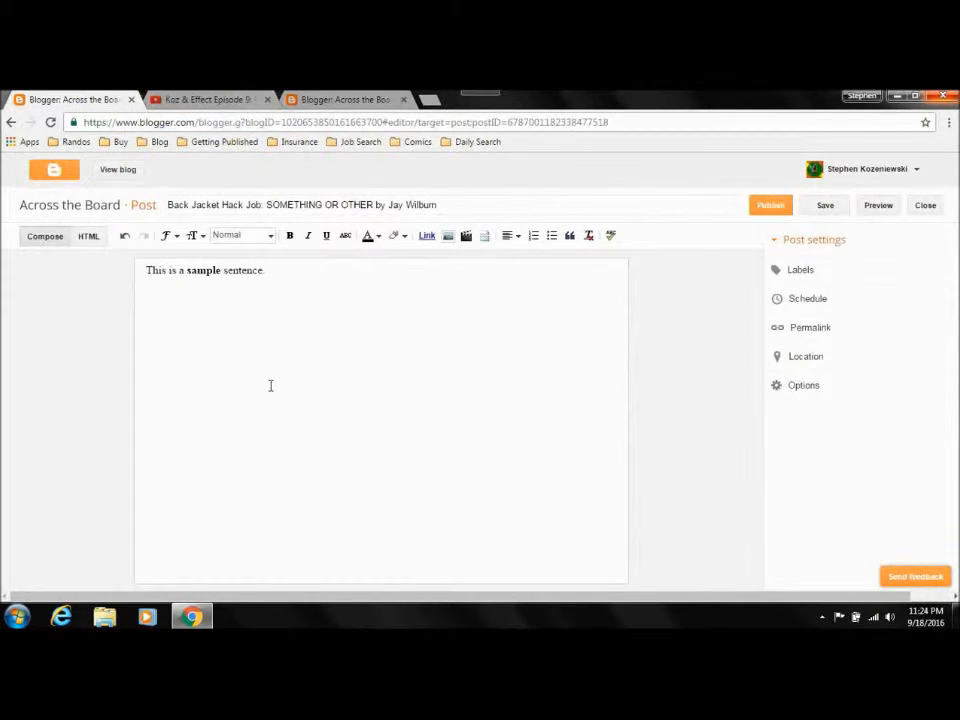
{"action": "key", "text": "ctrl+v"}
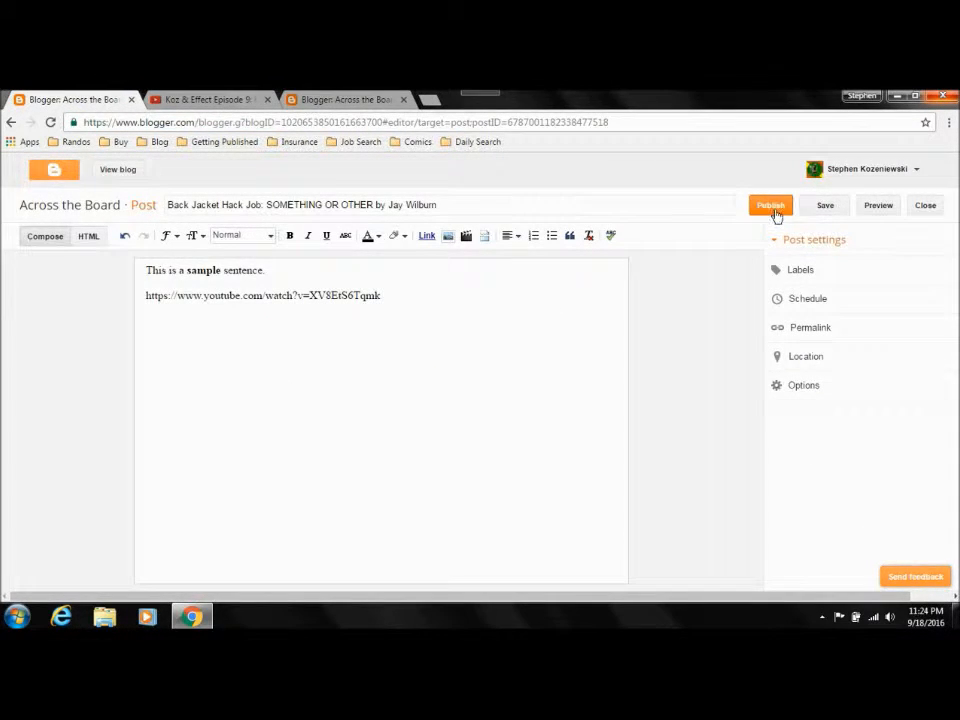
{"action": "left_click", "coordinate": [869, 212]}
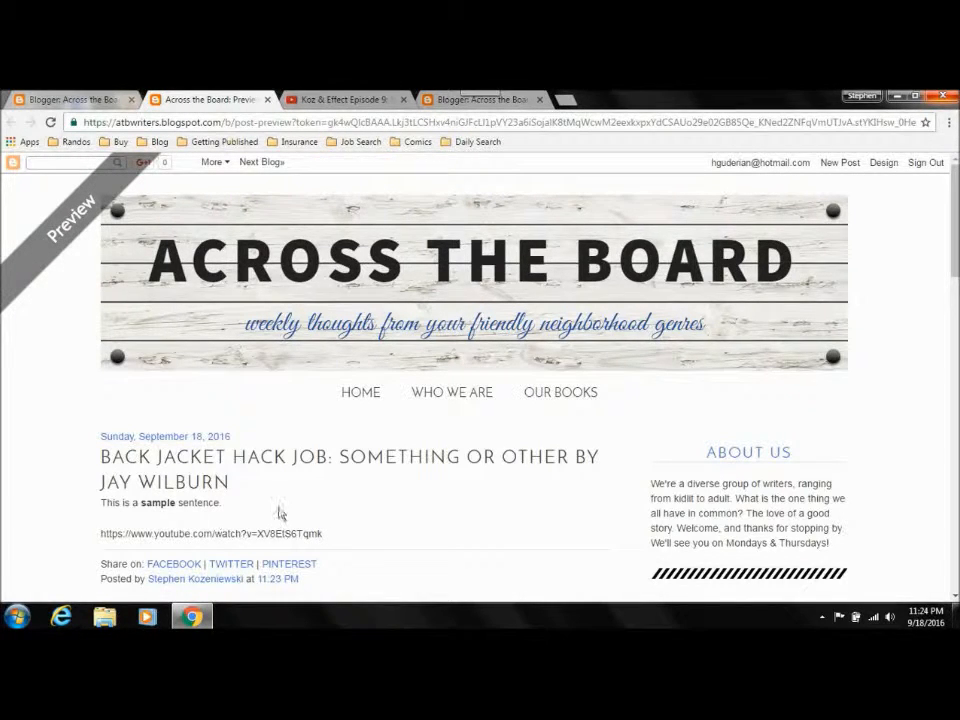
{"action": "left_click", "coordinate": [267, 99]}
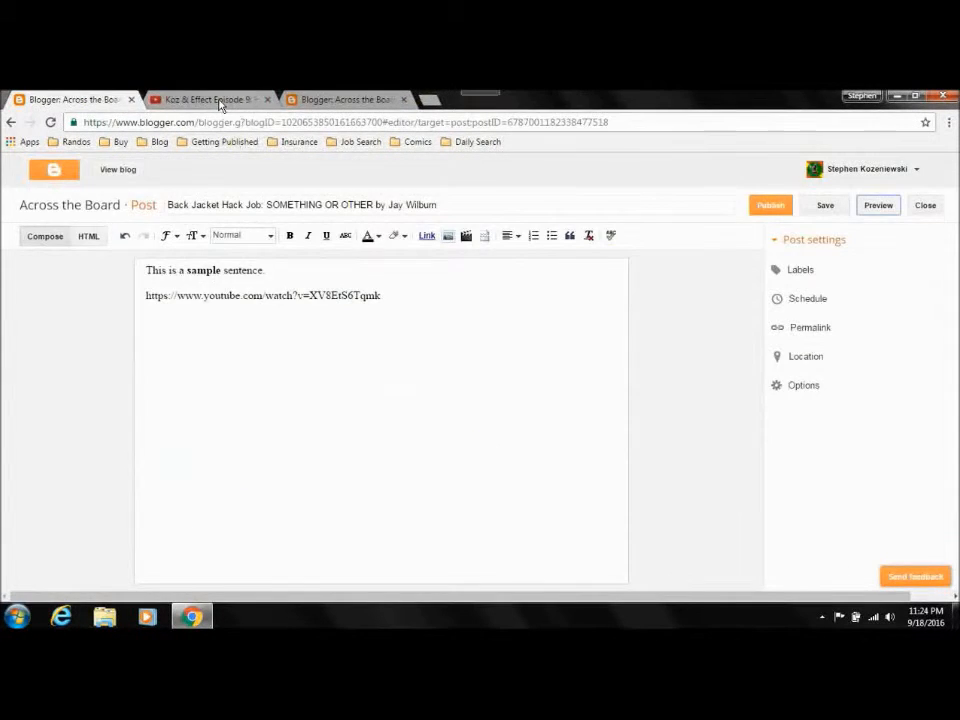
Step: Return to the YouTube video and copy its full iframe embed code from the sharing options
{"action": "left_click", "coordinate": [220, 101]}
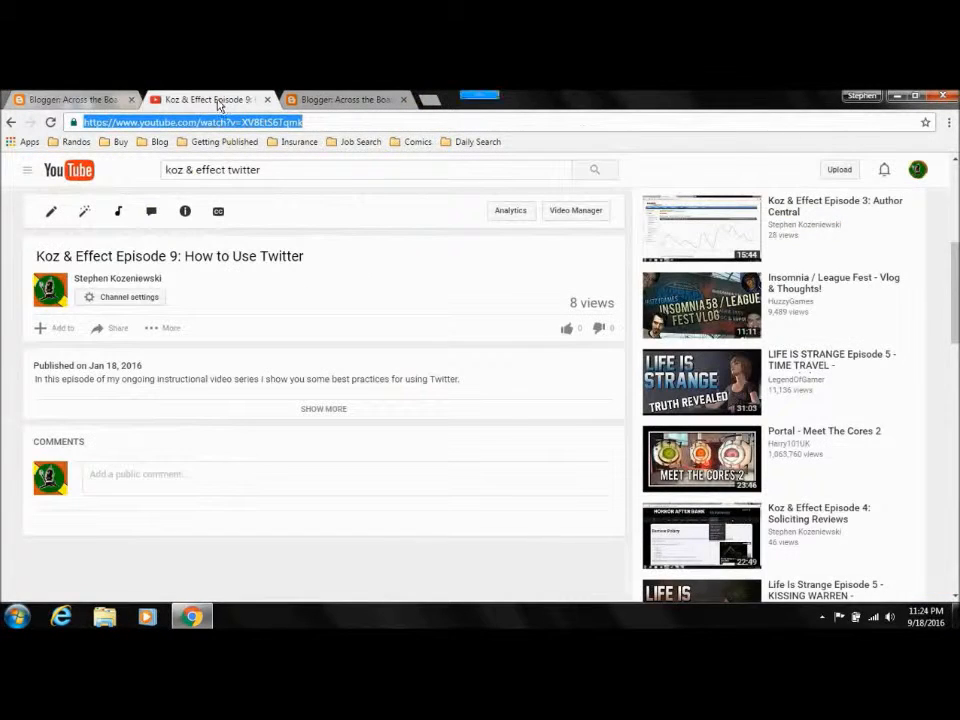
{"action": "left_click", "coordinate": [103, 331]}
{"action": "left_click", "coordinate": [115, 372]}
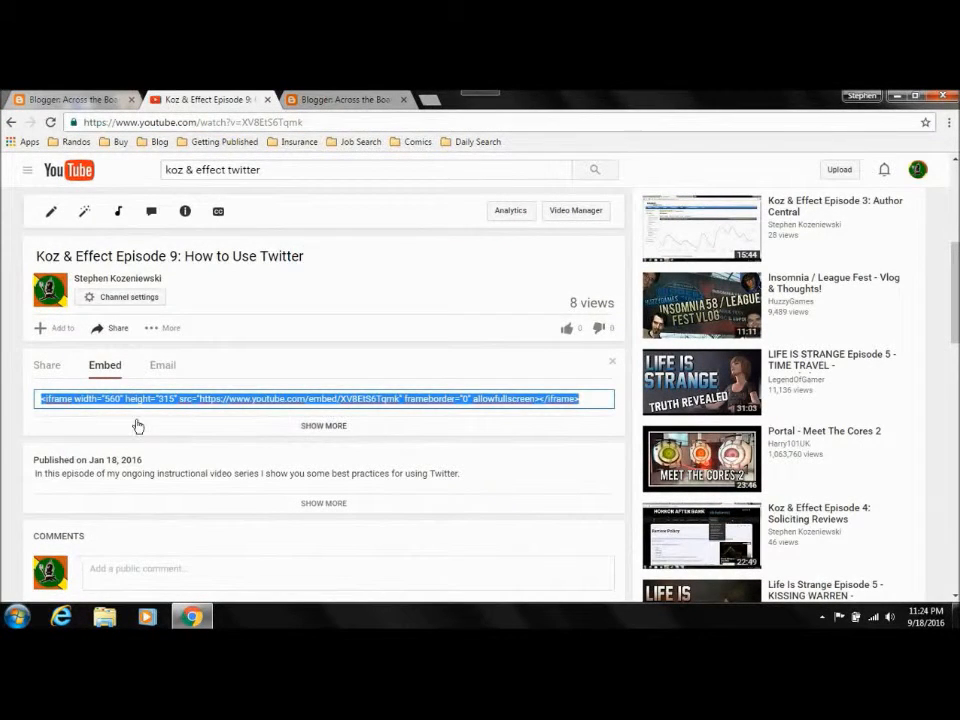
{"action": "left_click", "coordinate": [40, 399]}
{"action": "left_click_drag", "start_coordinate": [585, 399], "coordinate": [30, 392]}
{"action": "key", "text": "ctrl+c"}
Step: Replace the plain video address in the blog post's HTML with the copied embed code, return to the compose view, and preview the post
{"action": "left_click", "coordinate": [75, 99]}
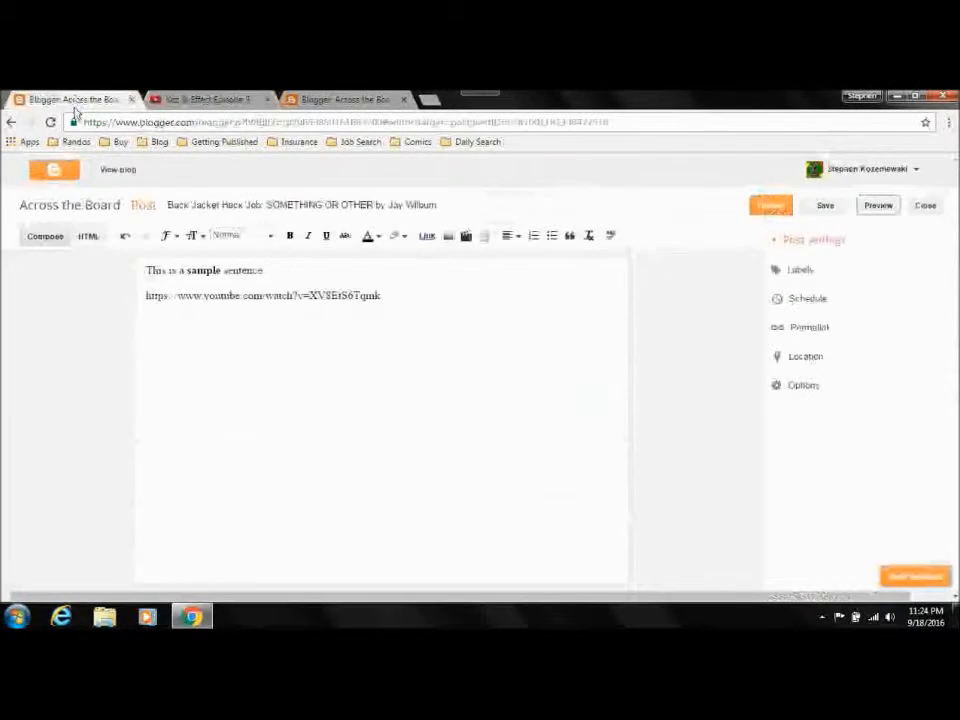
{"action": "left_click", "coordinate": [89, 237]}
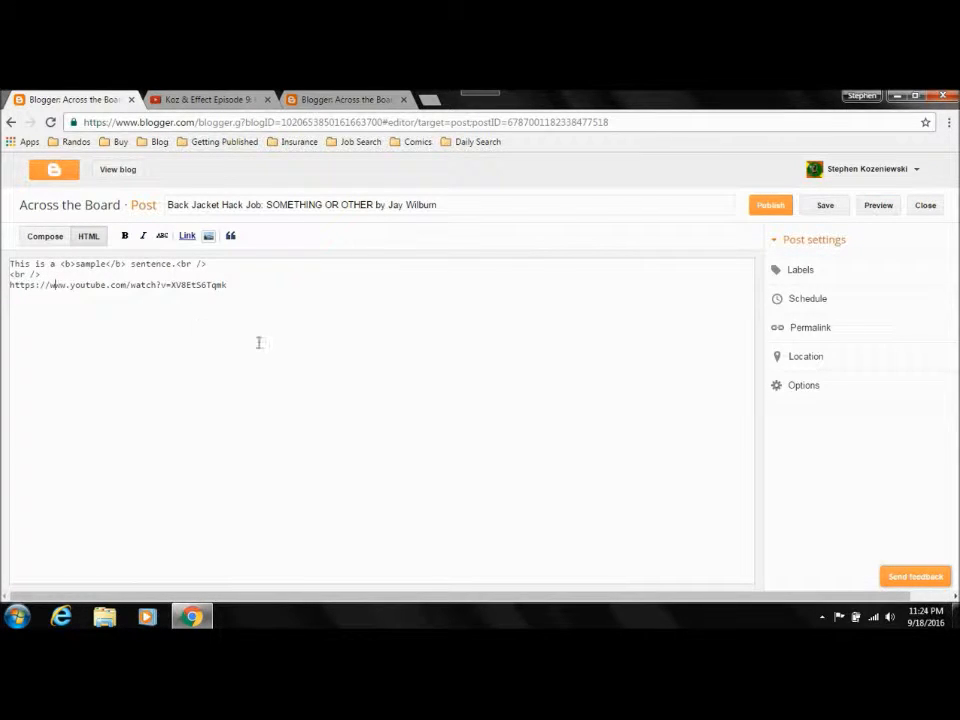
{"action": "key", "text": "shift+End"}
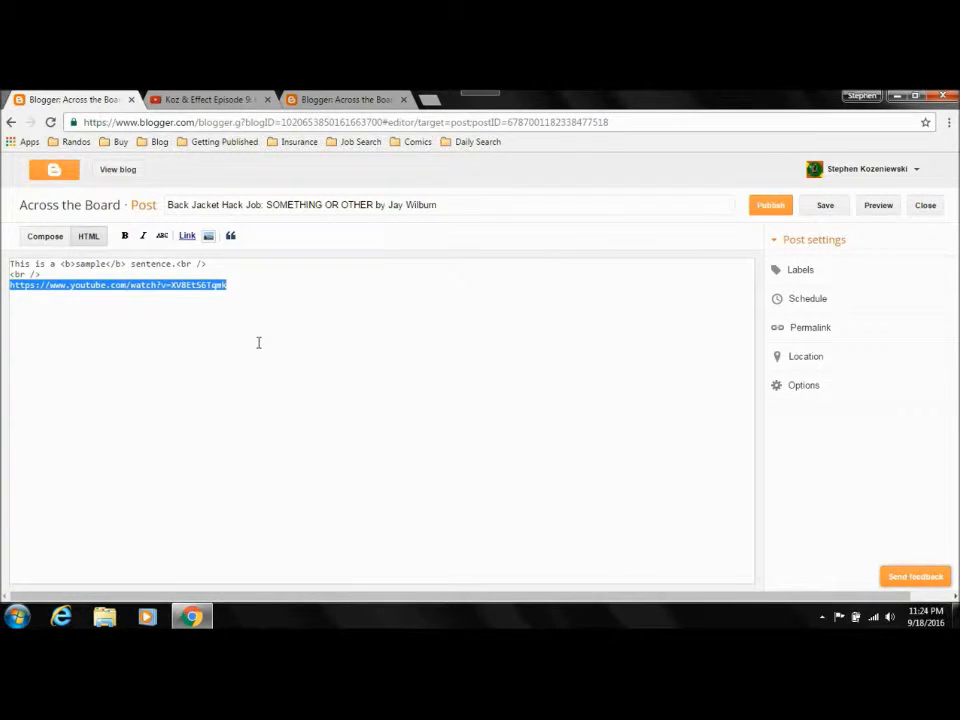
{"action": "key", "text": "ctrl+v"}
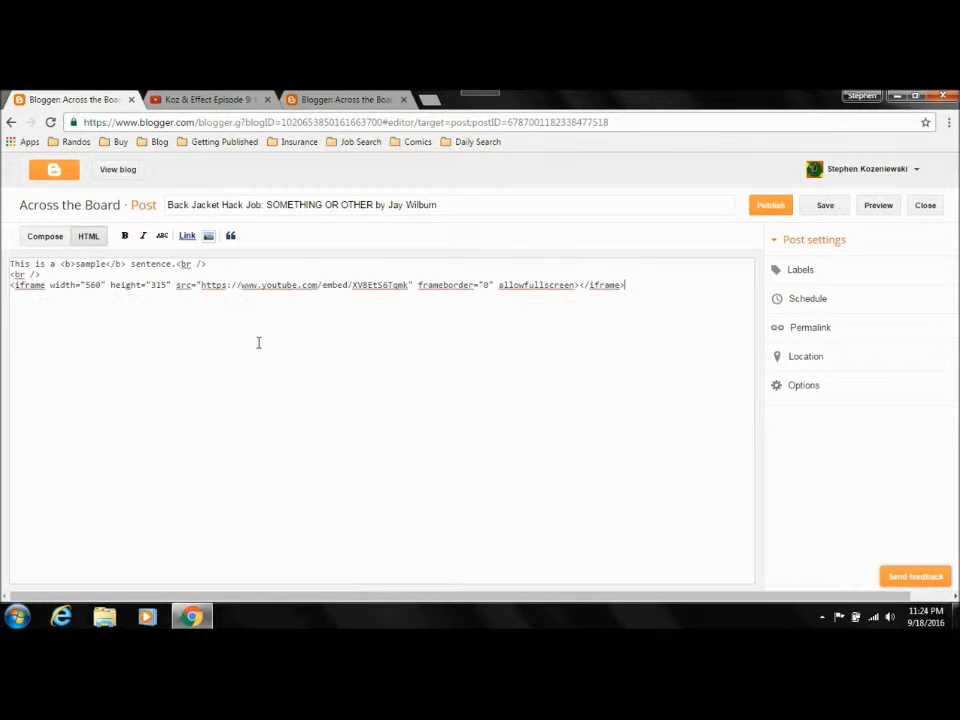
{"action": "left_click", "coordinate": [47, 241]}
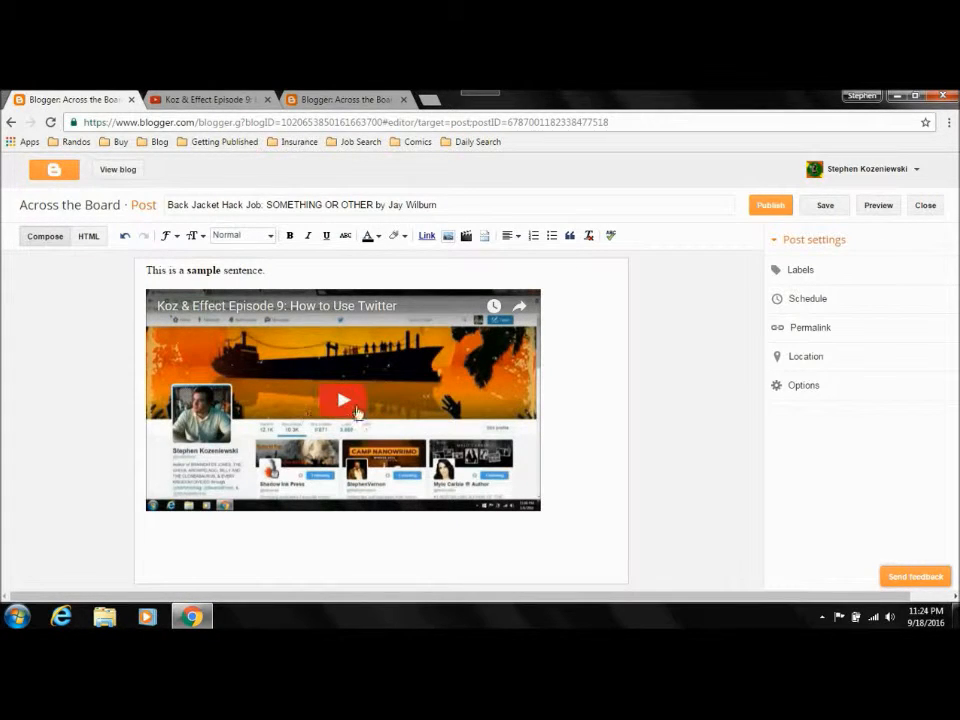
{"action": "left_click", "coordinate": [884, 207]}
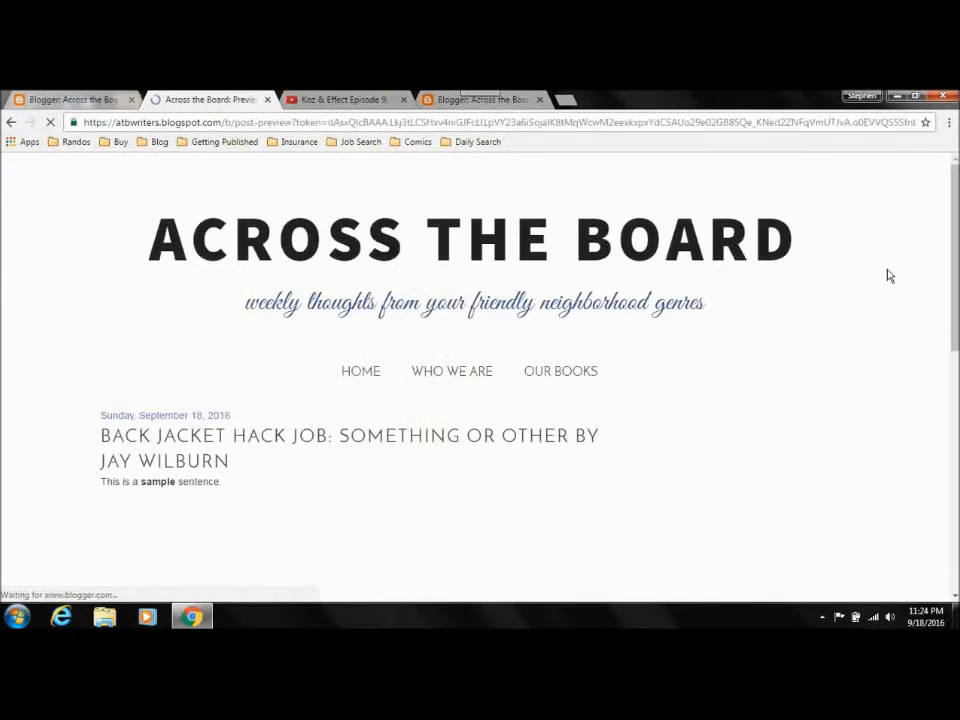
Step: Play the embedded YouTube video in the post preview, pause it, and return to the post editor
{"action": "scroll", "coordinate": [878, 237], "scroll_direction": "down", "scroll_amount": 5}
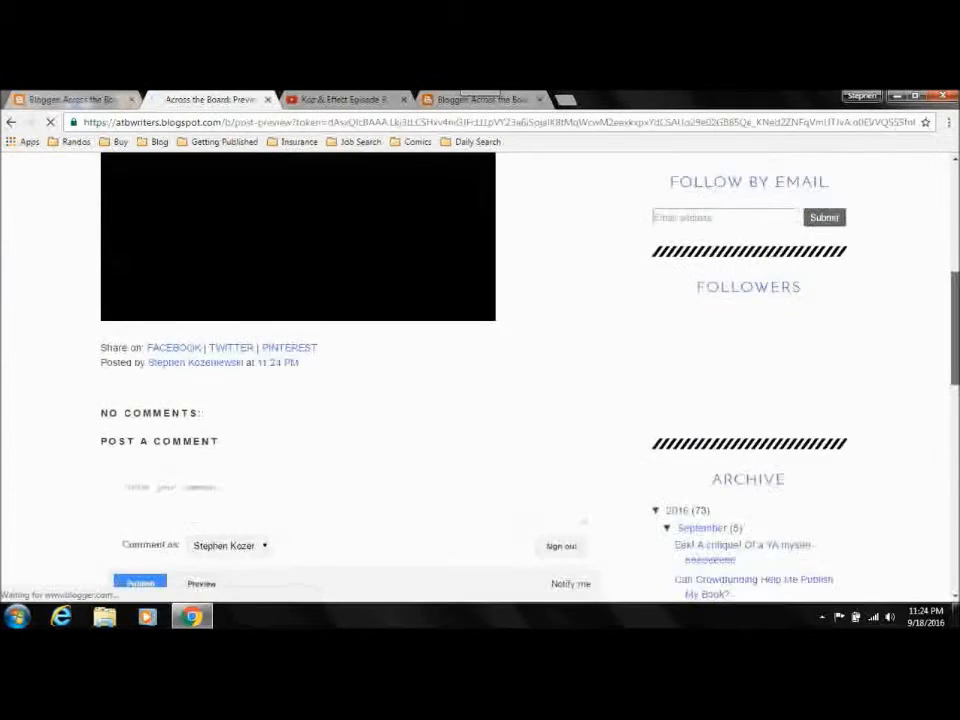
{"action": "scroll", "coordinate": [309, 344], "scroll_direction": "up", "scroll_amount": 3}
{"action": "left_click", "coordinate": [309, 344]}
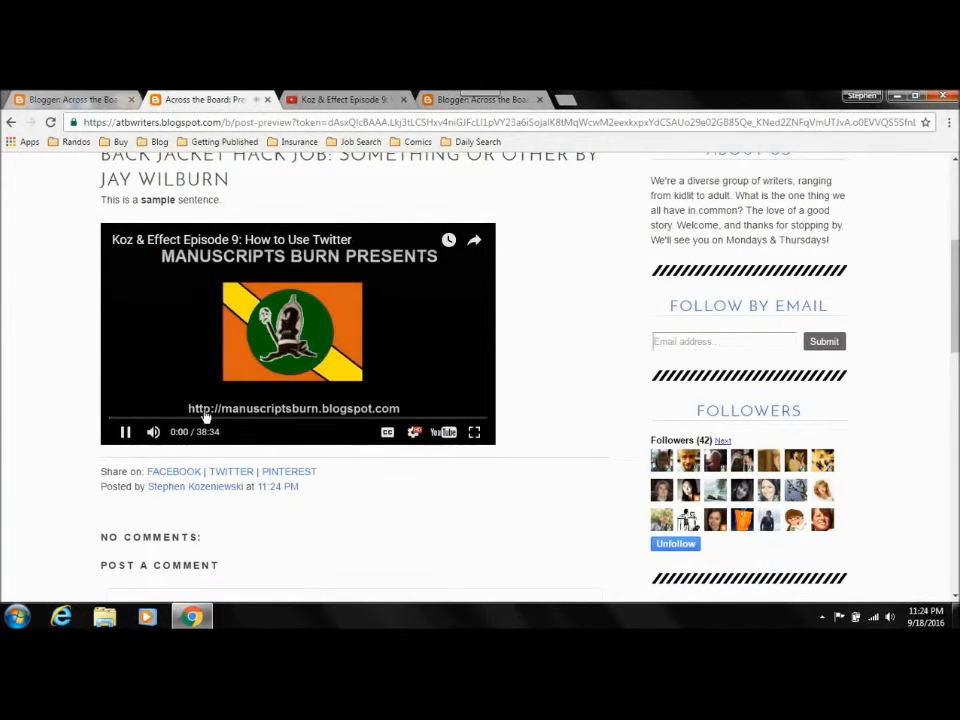
{"action": "left_click", "coordinate": [125, 431]}
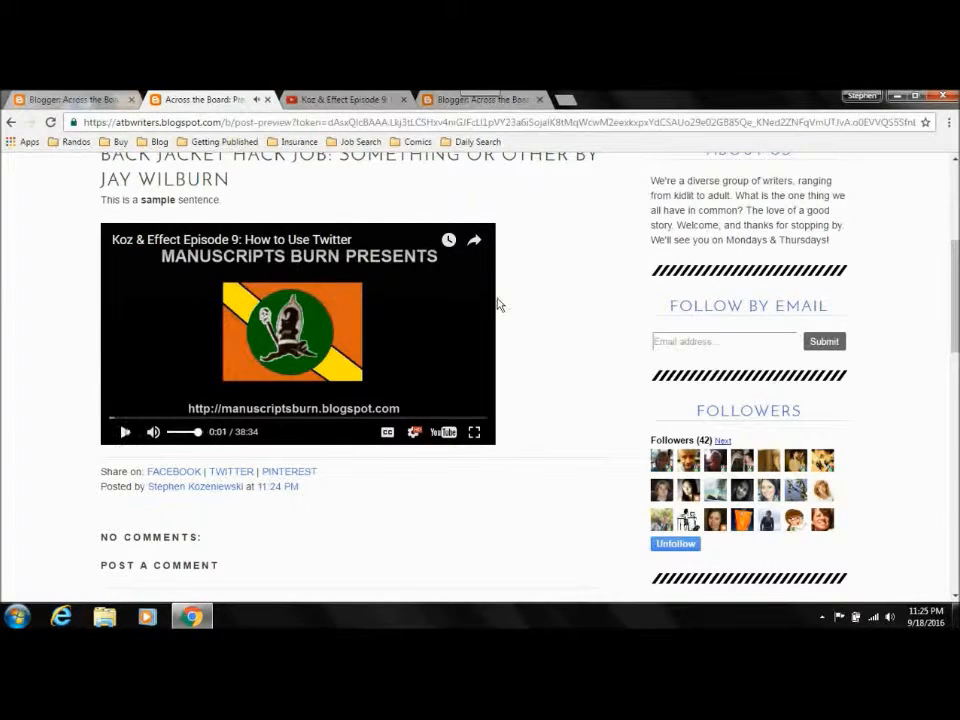
{"action": "left_click", "coordinate": [60, 100]}
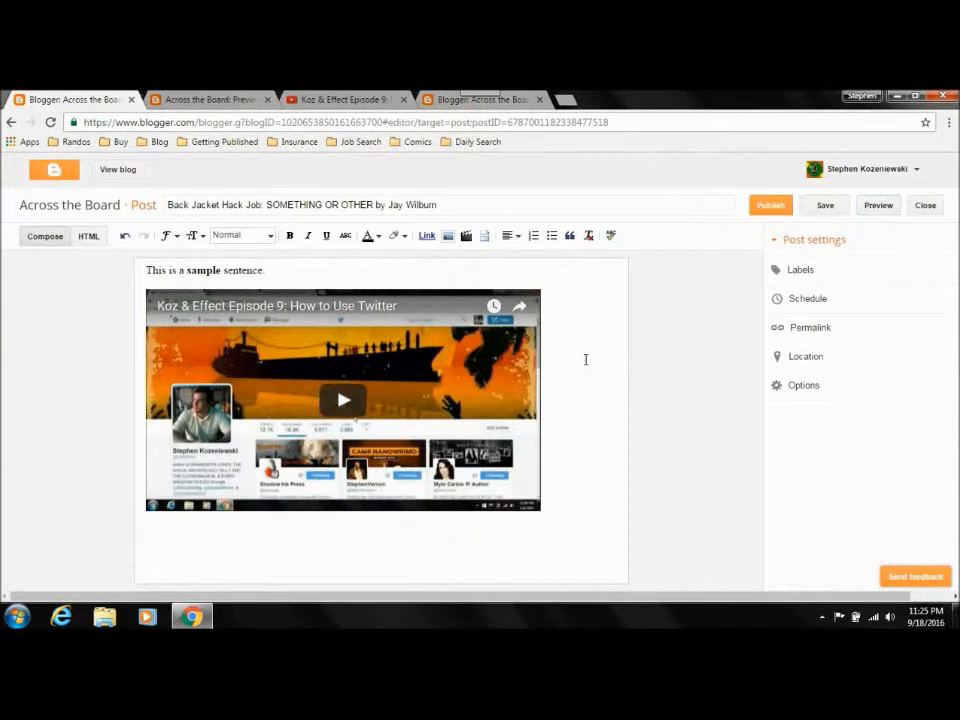
Step: Check the post's HTML code, return to the compose view, and delete the embedded video below the sample sentence
{"action": "left_click", "coordinate": [87, 238]}
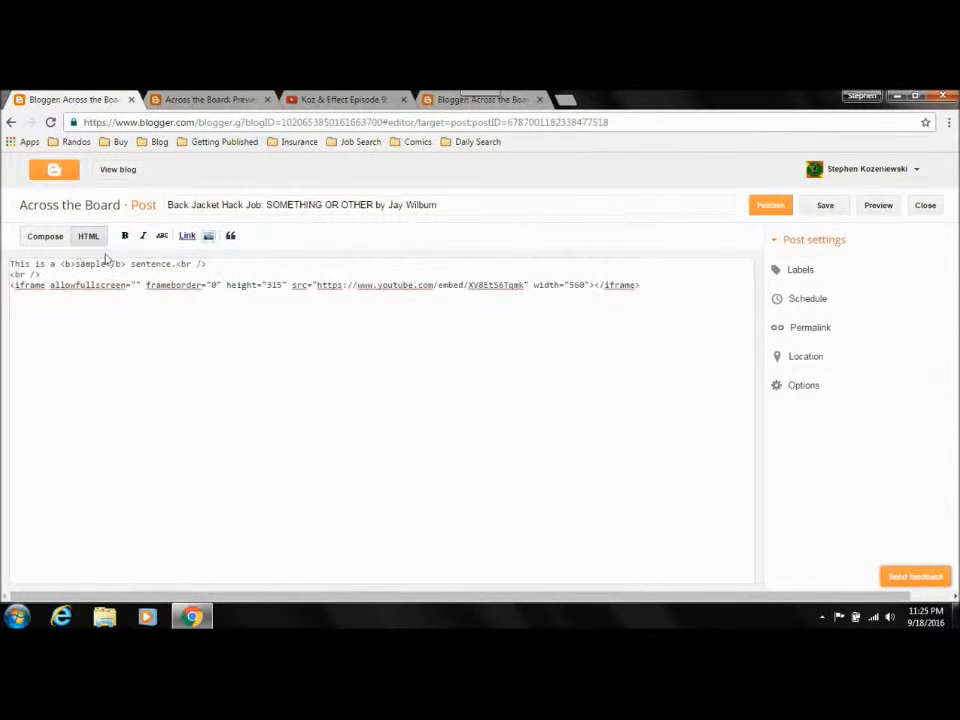
{"action": "left_click", "coordinate": [46, 238]}
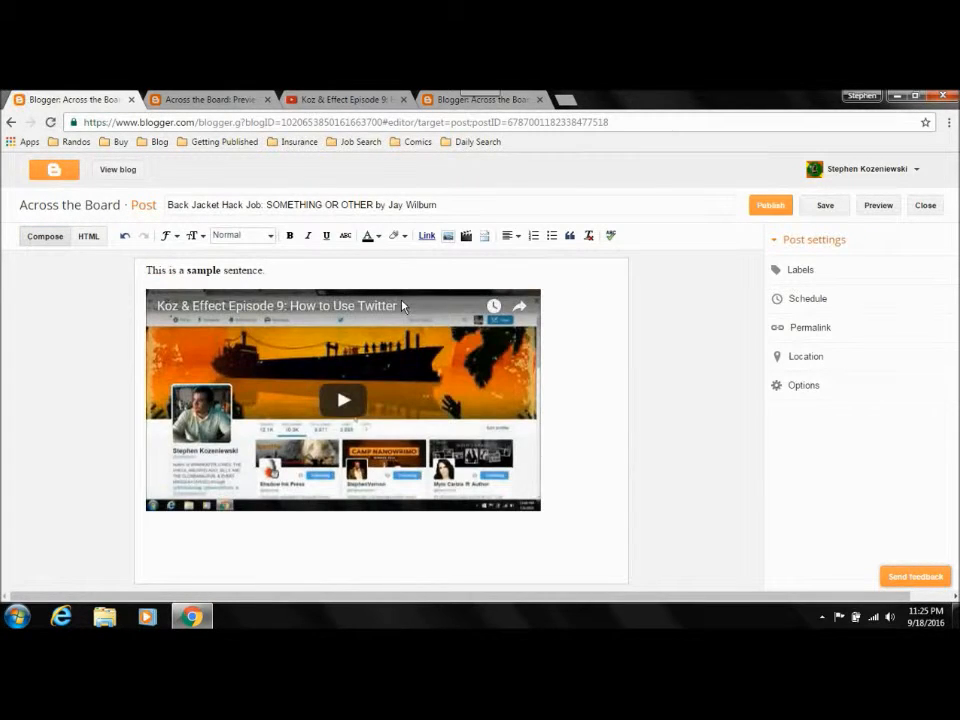
{"action": "left_click", "coordinate": [402, 302]}
{"action": "key", "text": "Delete"}
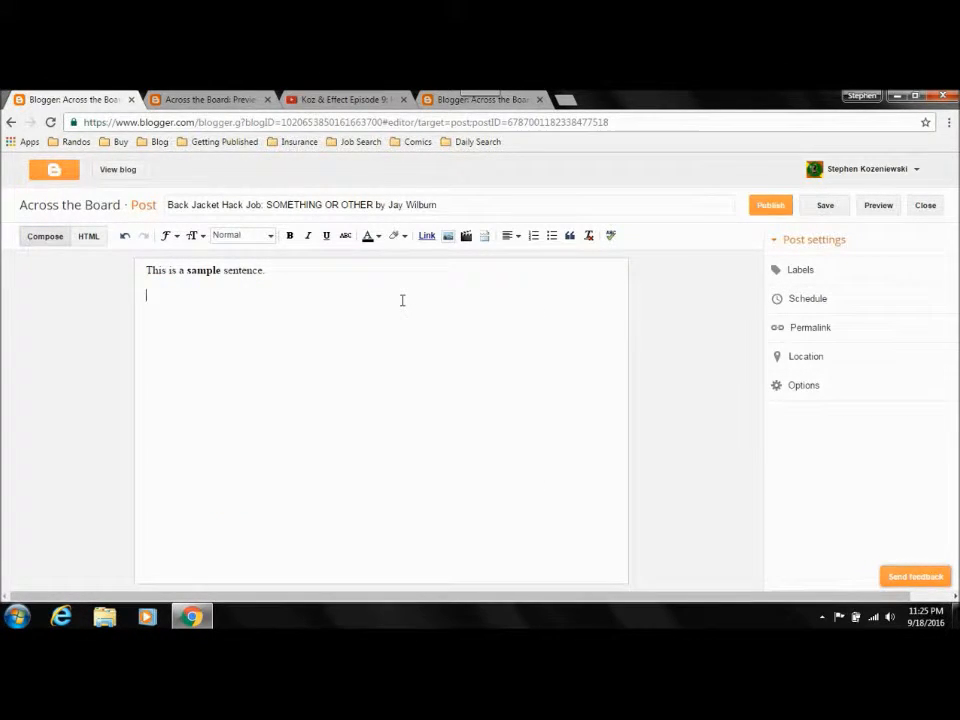
Step: Try pasting the iframe embed code directly in the compose view, preview the post, close the preview, and undo the paste
{"action": "key", "text": "ctrl+v"}
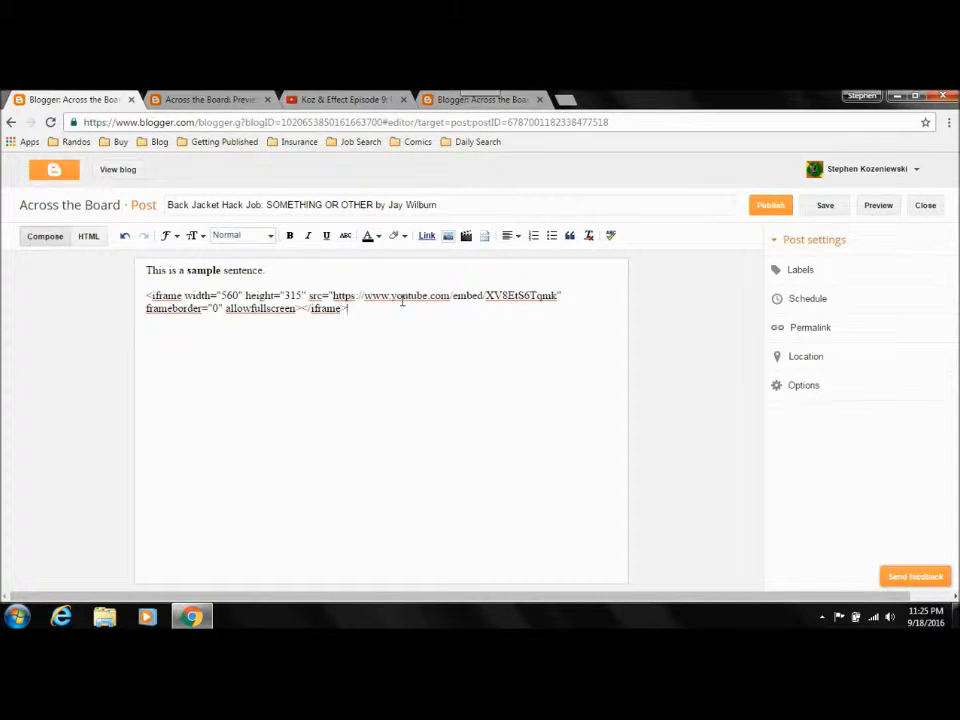
{"action": "left_click", "coordinate": [868, 210]}
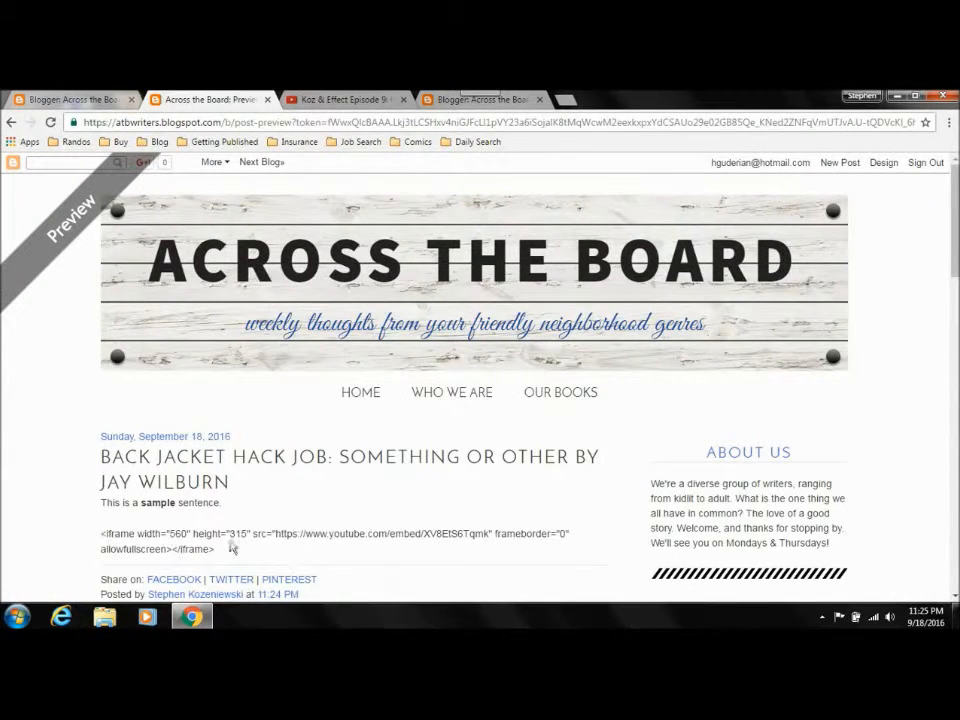
{"action": "left_click", "coordinate": [267, 99]}
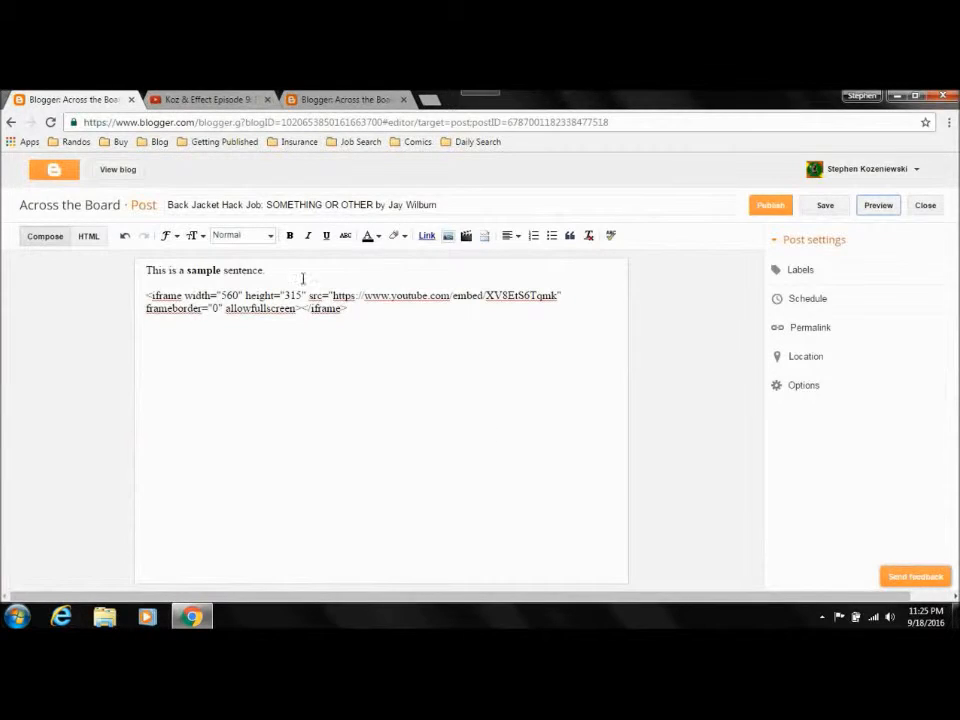
{"action": "key", "text": "ctrl+z"}
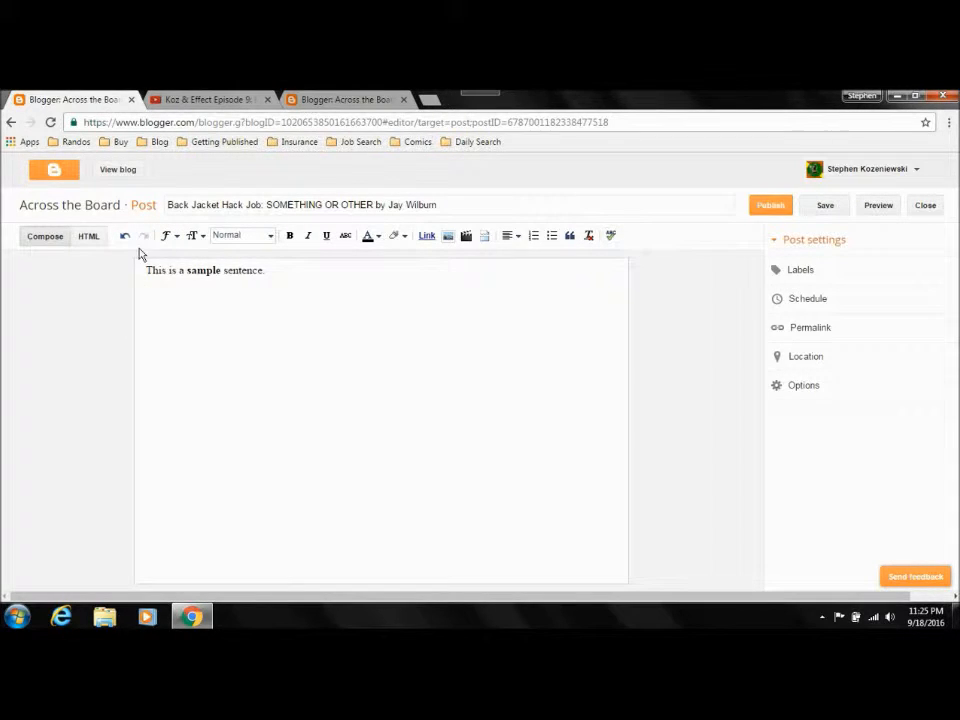
Step: Show the text color choices for the word "This" and dismiss them without applying a color
{"action": "double_click", "coordinate": [159, 270]}
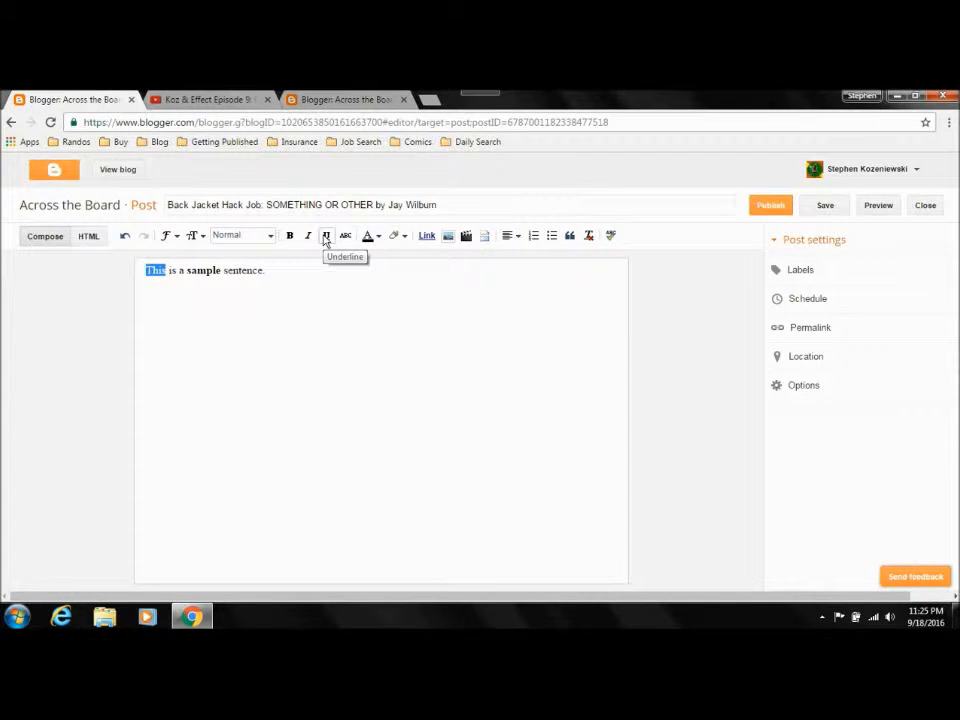
{"action": "left_click", "coordinate": [378, 238]}
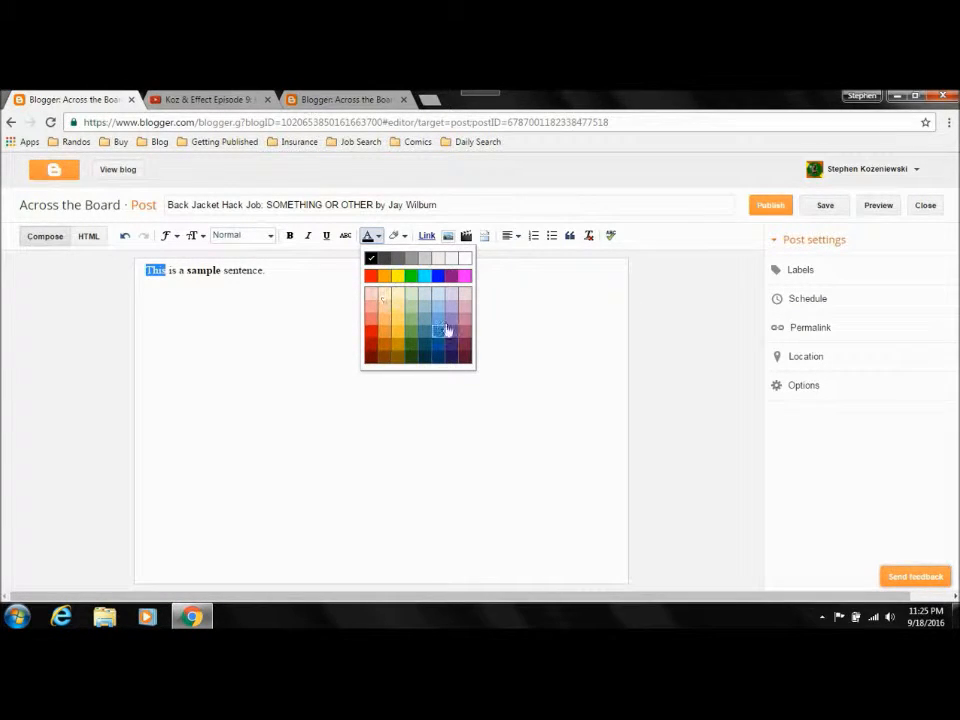
{"action": "left_click", "coordinate": [292, 286]}
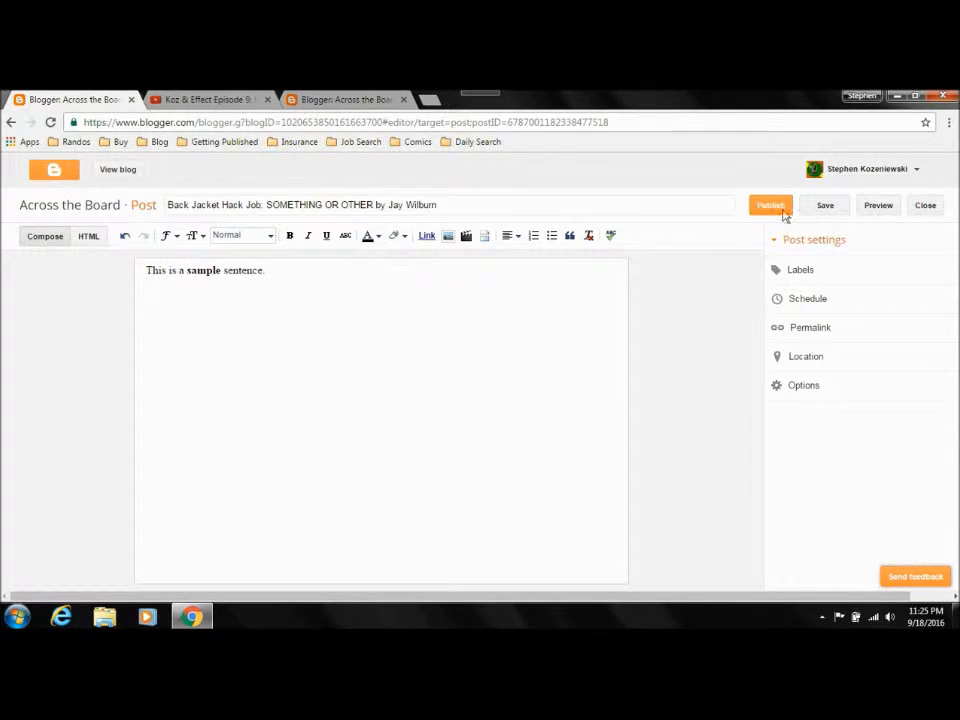
Step: Preview the post, compare its text with the compose view, and close the preview
{"action": "left_click", "coordinate": [880, 206]}
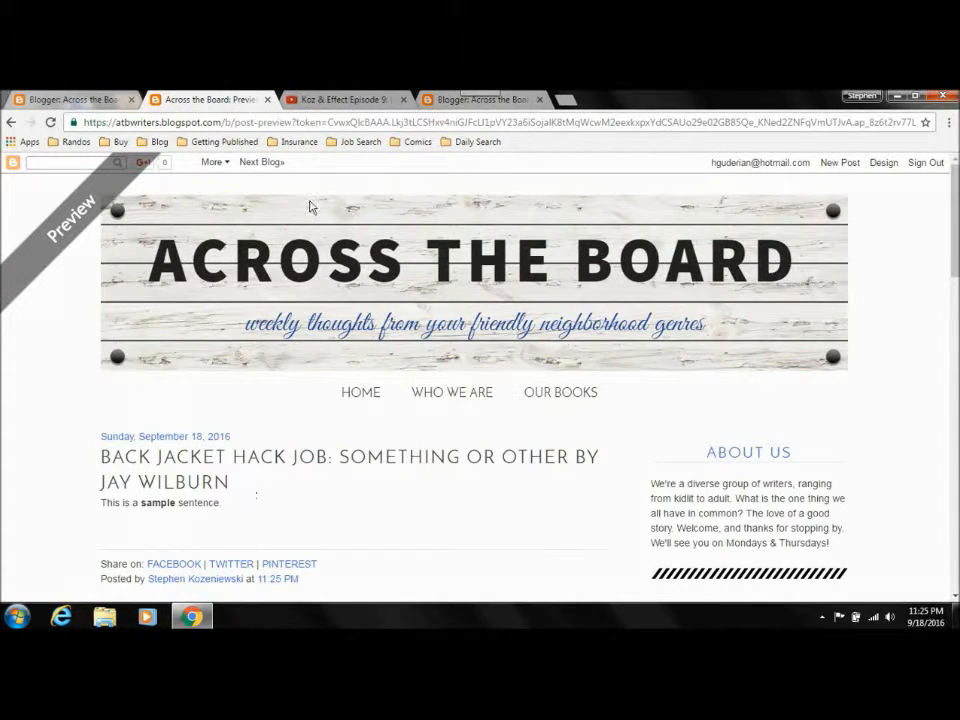
{"action": "left_click", "coordinate": [80, 100]}
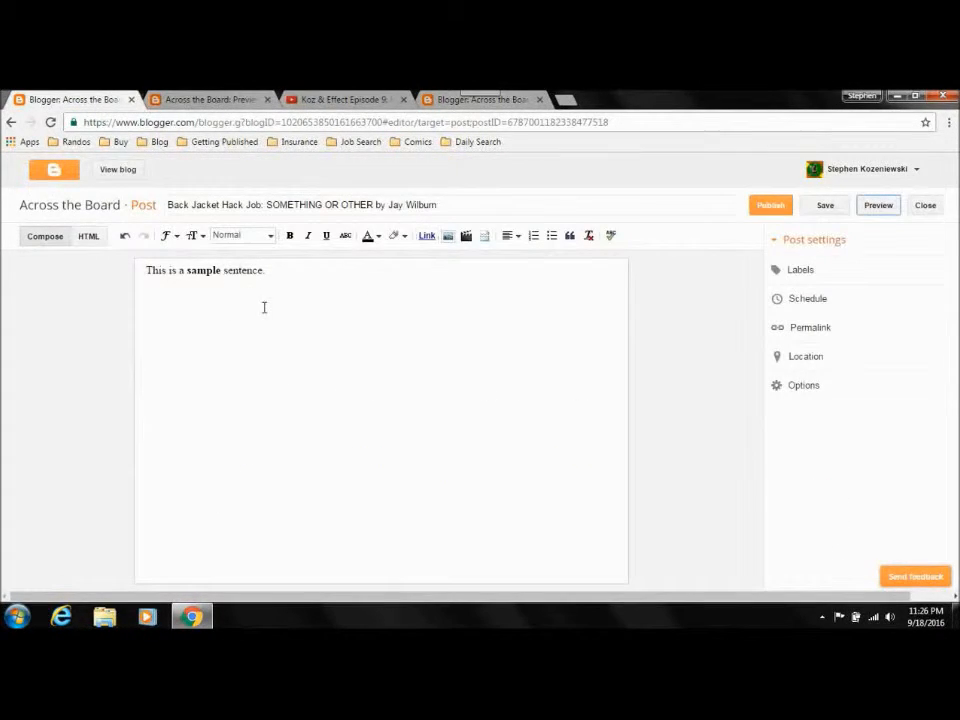
{"action": "left_click", "coordinate": [211, 101]}
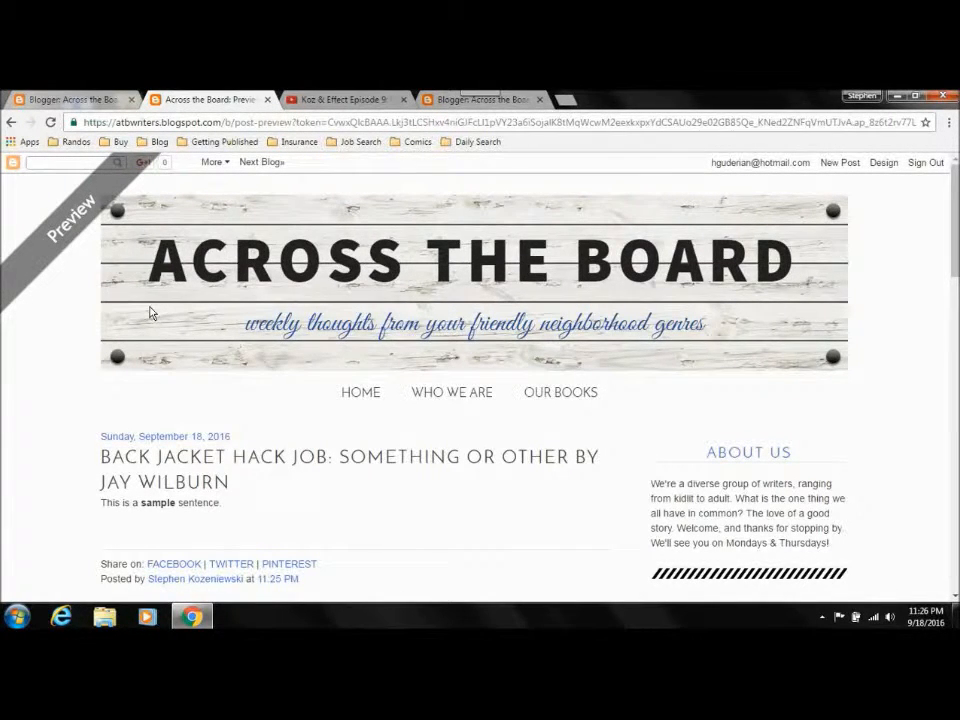
{"action": "left_click", "coordinate": [267, 100]}
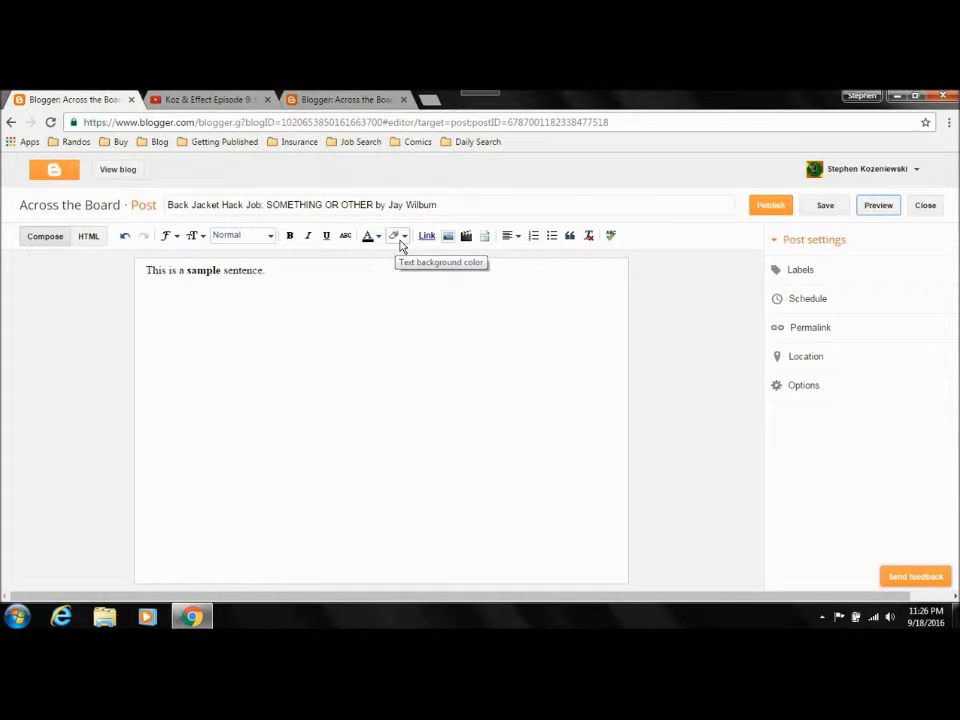
Step: Apply a green text background color to the word "sentence." in the sample sentence
{"action": "double_click", "coordinate": [258, 270]}
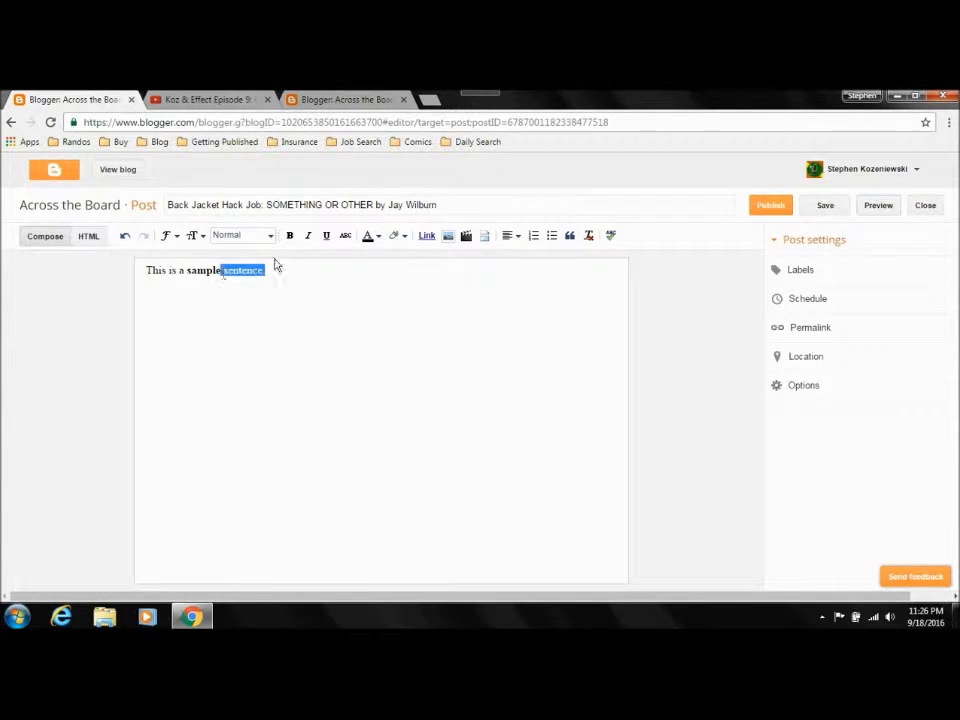
{"action": "left_click", "coordinate": [400, 240]}
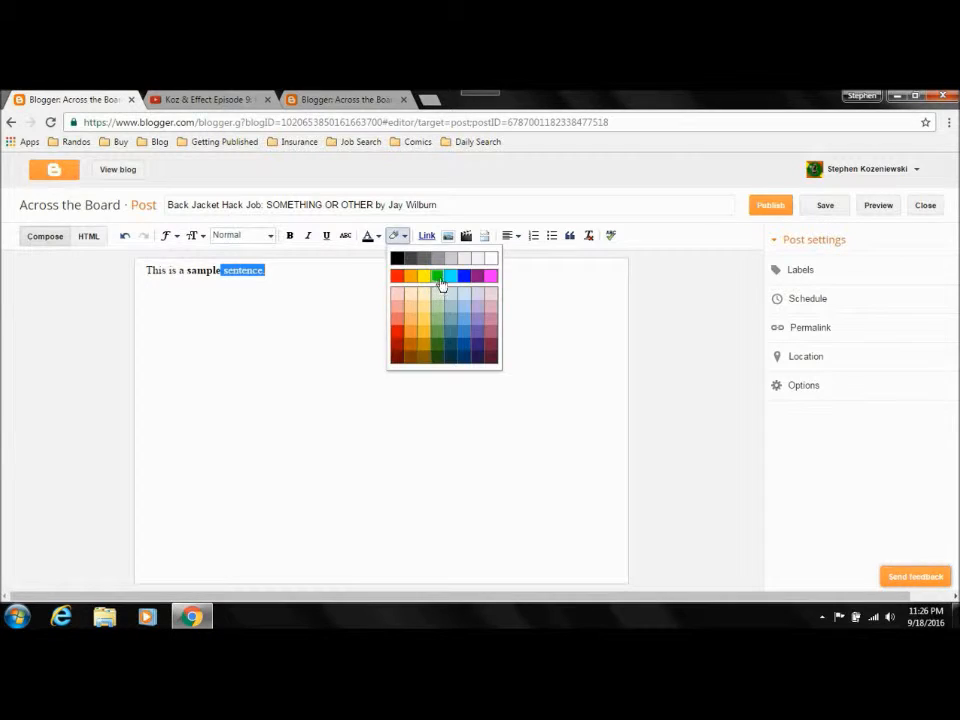
{"action": "left_click", "coordinate": [439, 279]}
{"action": "left_click", "coordinate": [336, 274]}
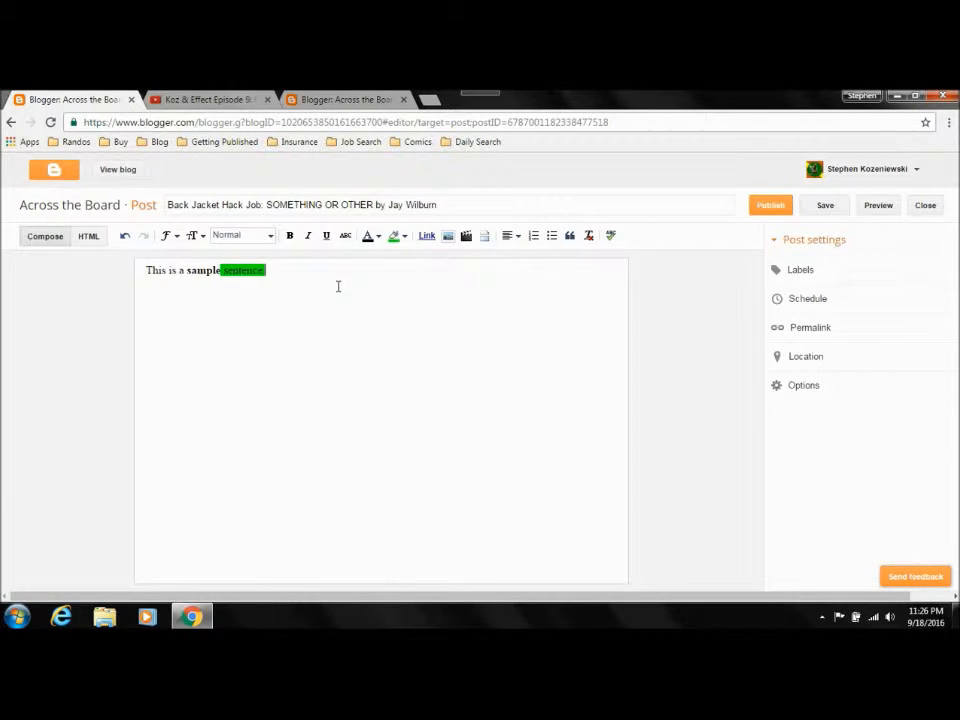
Step: Look through the font and text size choices, and set the word "This" in the sample sentence to Georgia
{"action": "left_click", "coordinate": [172, 236]}
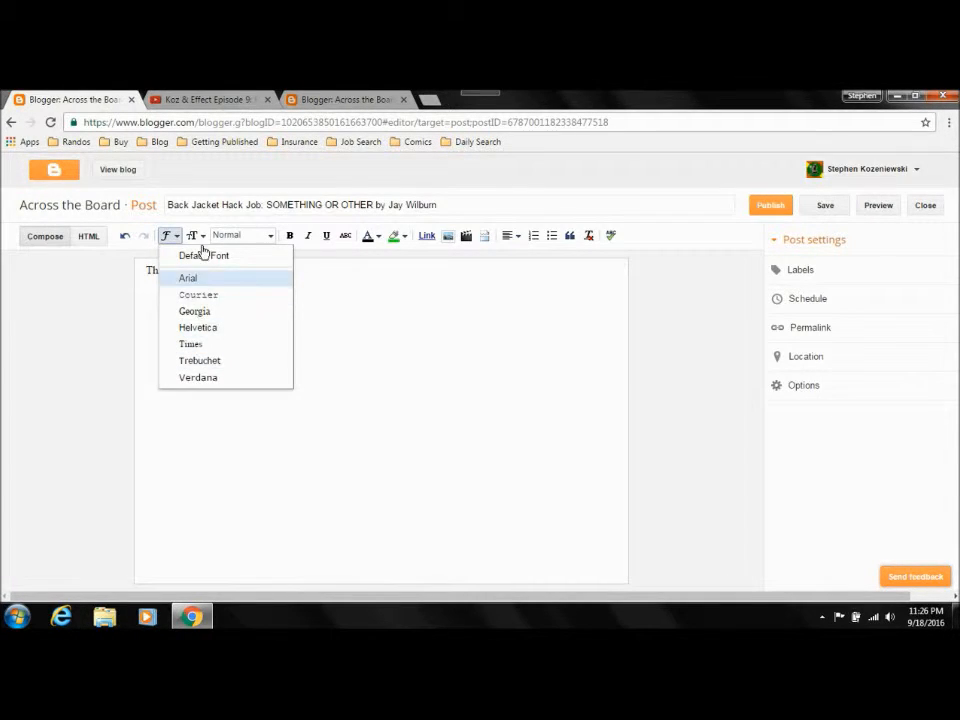
{"action": "left_click", "coordinate": [197, 238]}
{"action": "left_click", "coordinate": [199, 240]}
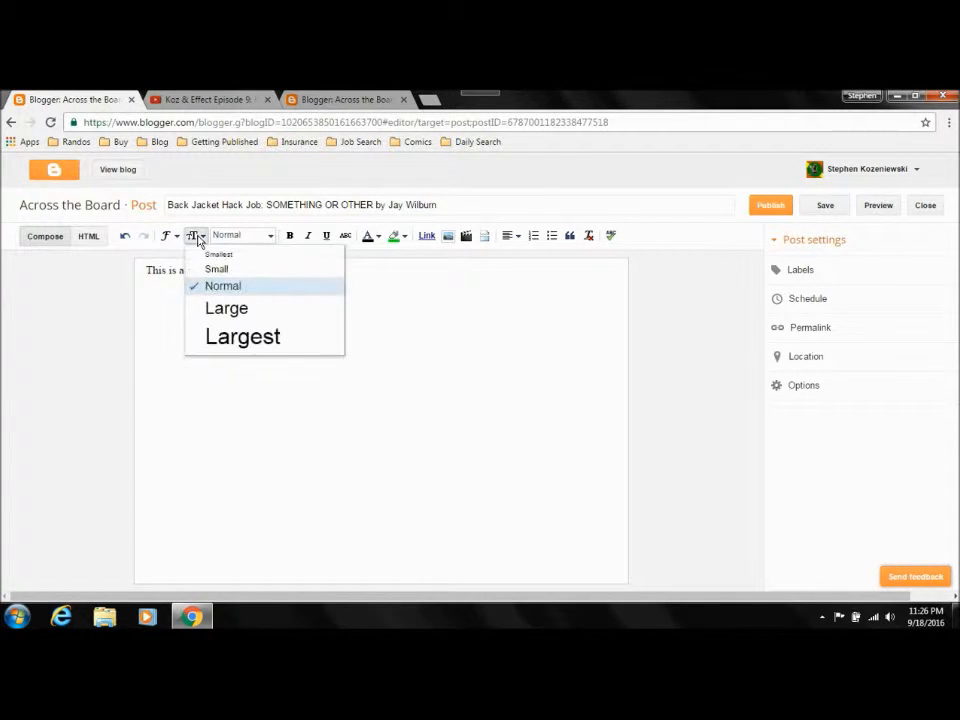
{"action": "left_click", "coordinate": [151, 298]}
{"action": "double_click", "coordinate": [155, 270]}
{"action": "left_click", "coordinate": [174, 237]}
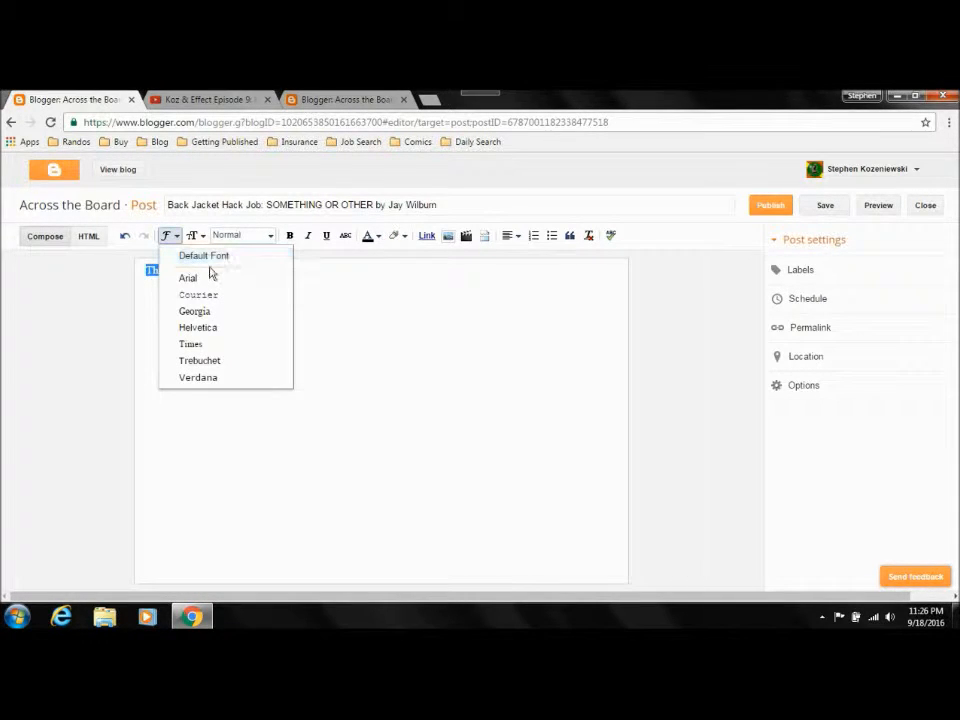
{"action": "left_click", "coordinate": [209, 312]}
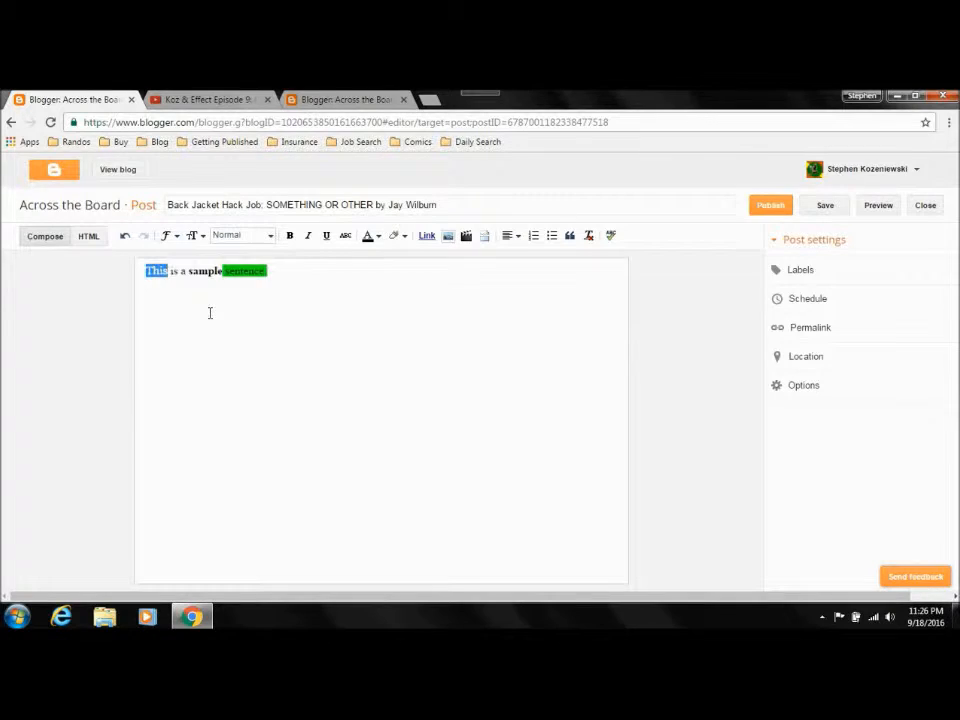
Step: Set the word "This" to the Large text size, preview the post, and close the preview
{"action": "left_click", "coordinate": [161, 311]}
{"action": "left_click_drag", "start_coordinate": [168, 272], "coordinate": [138, 274]}
{"action": "left_click", "coordinate": [193, 235]}
{"action": "left_click", "coordinate": [231, 308]}
{"action": "left_click", "coordinate": [171, 296]}
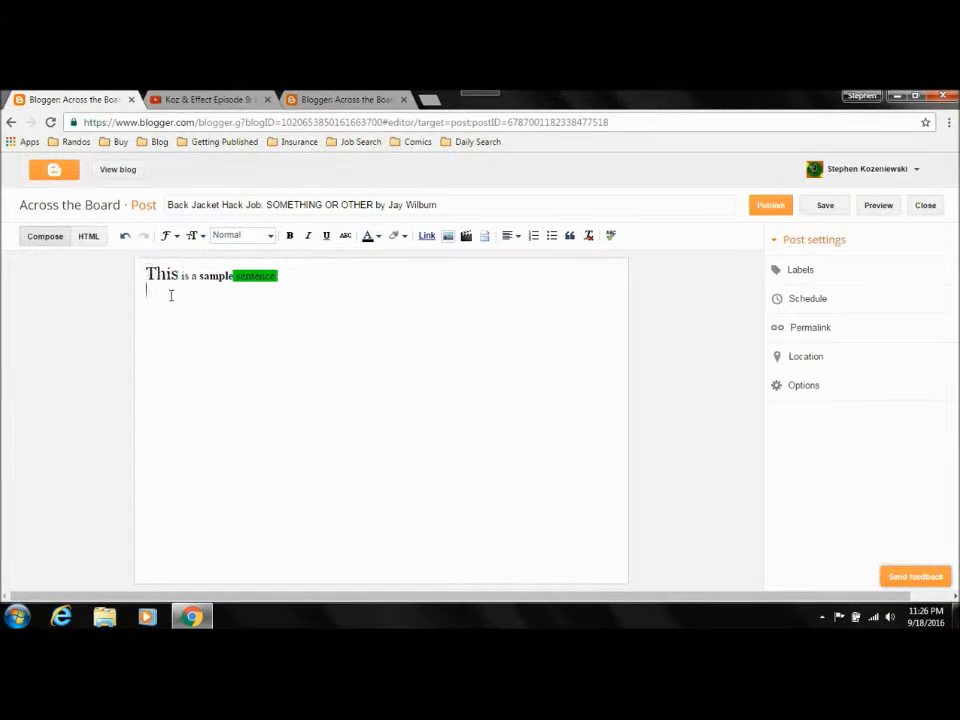
{"action": "left_click", "coordinate": [882, 208]}
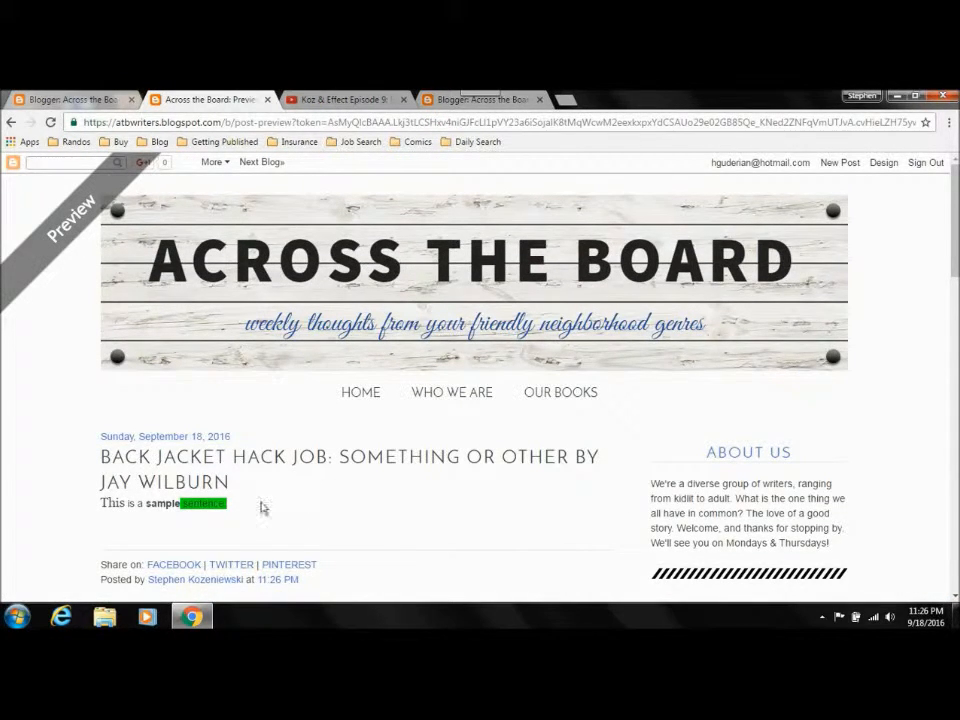
{"action": "left_click", "coordinate": [267, 100]}
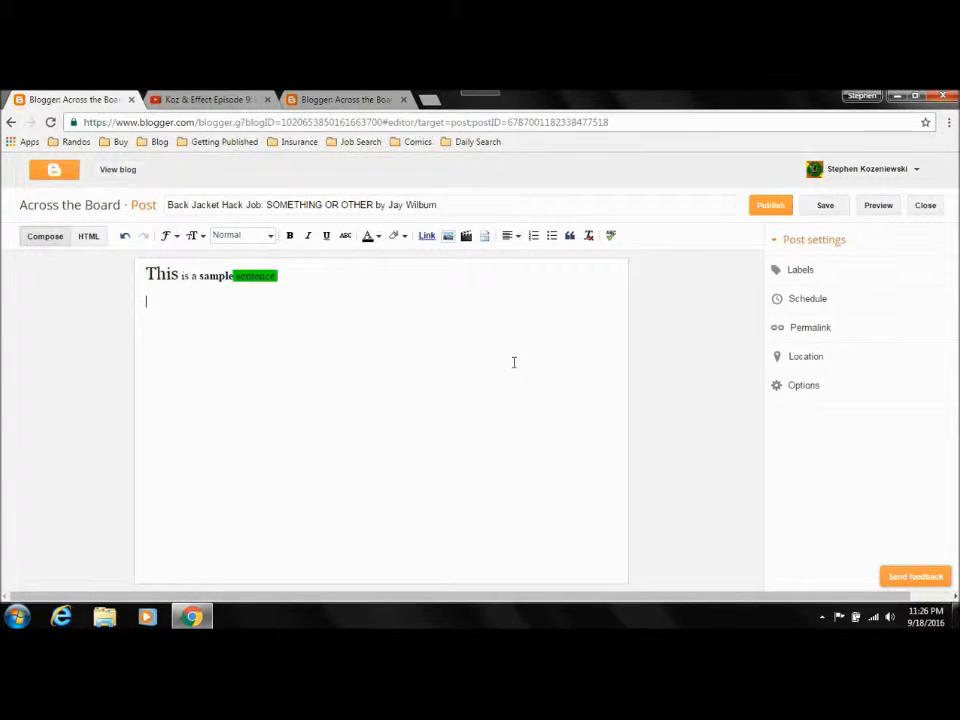
Step: Add the line "This is a sample heading" below the sample sentence and apply the Heading style to it
{"action": "type", "text": "e heading"}
{"action": "key", "text": "shift+End"}
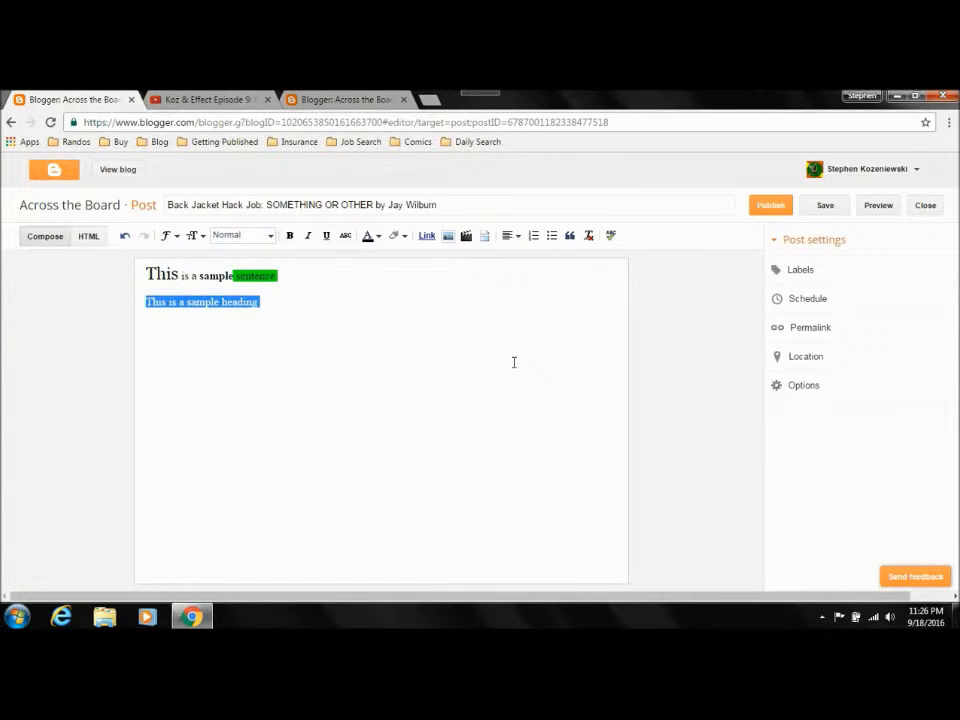
{"action": "left_click", "coordinate": [270, 236]}
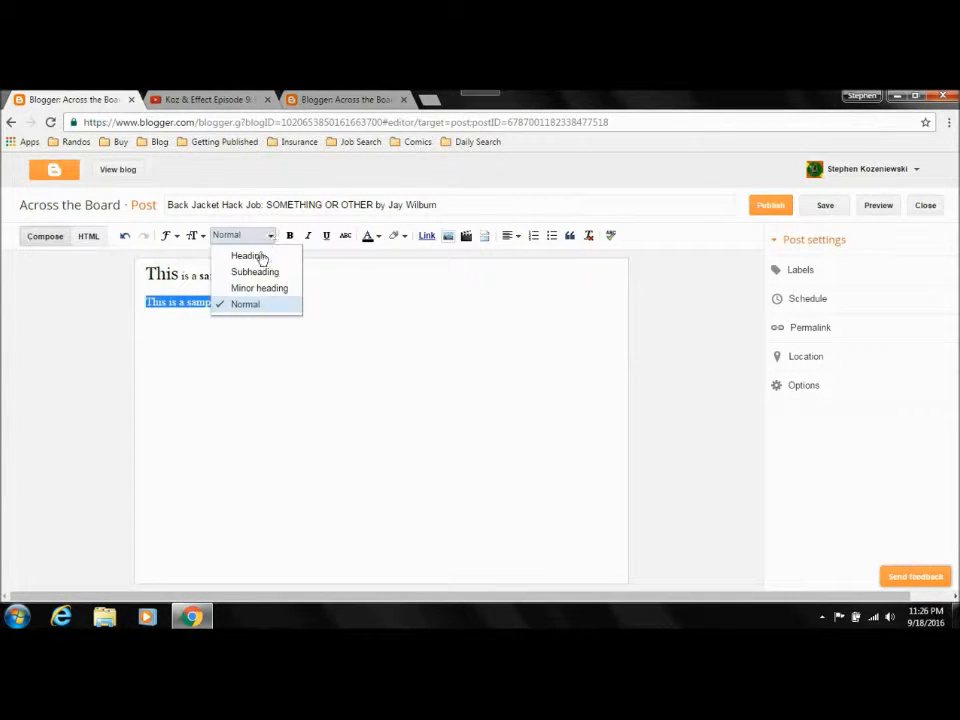
{"action": "left_click", "coordinate": [262, 259]}
{"action": "left_click", "coordinate": [335, 318]}
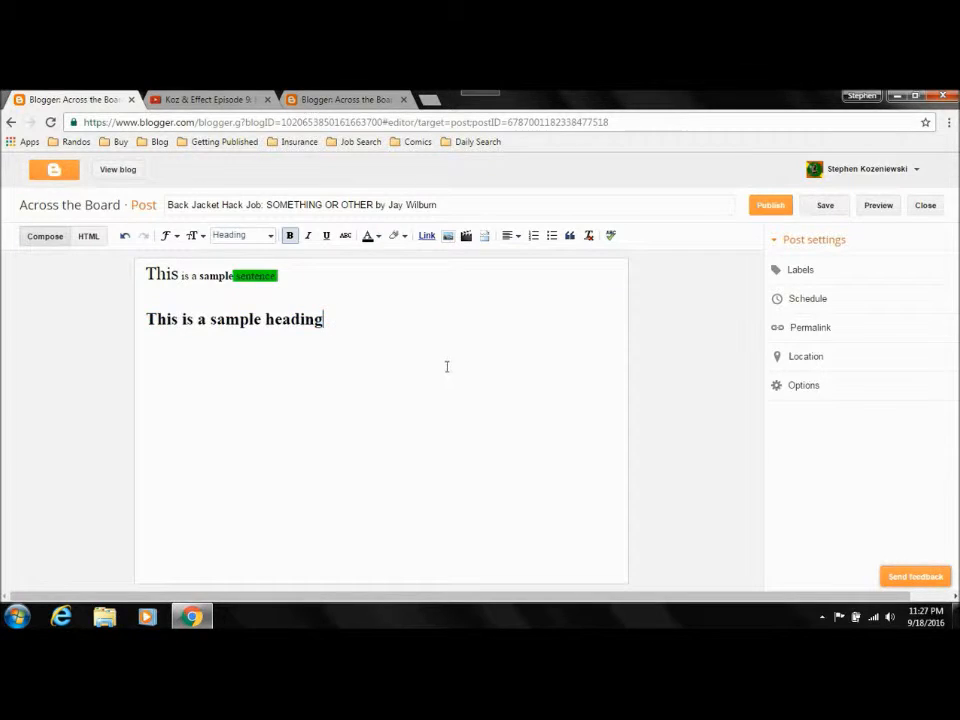
Step: Preview the post to examine how the sample heading is styled on the blog, and close the preview
{"action": "left_click", "coordinate": [877, 207]}
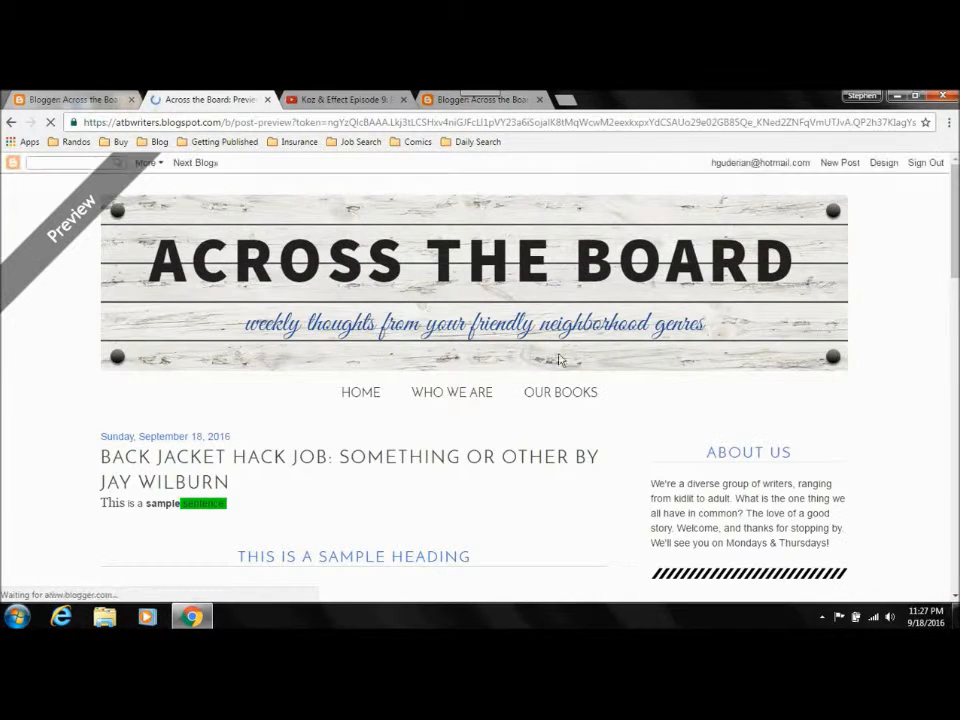
{"action": "scroll", "coordinate": [270, 349], "scroll_direction": "down", "scroll_amount": 3}
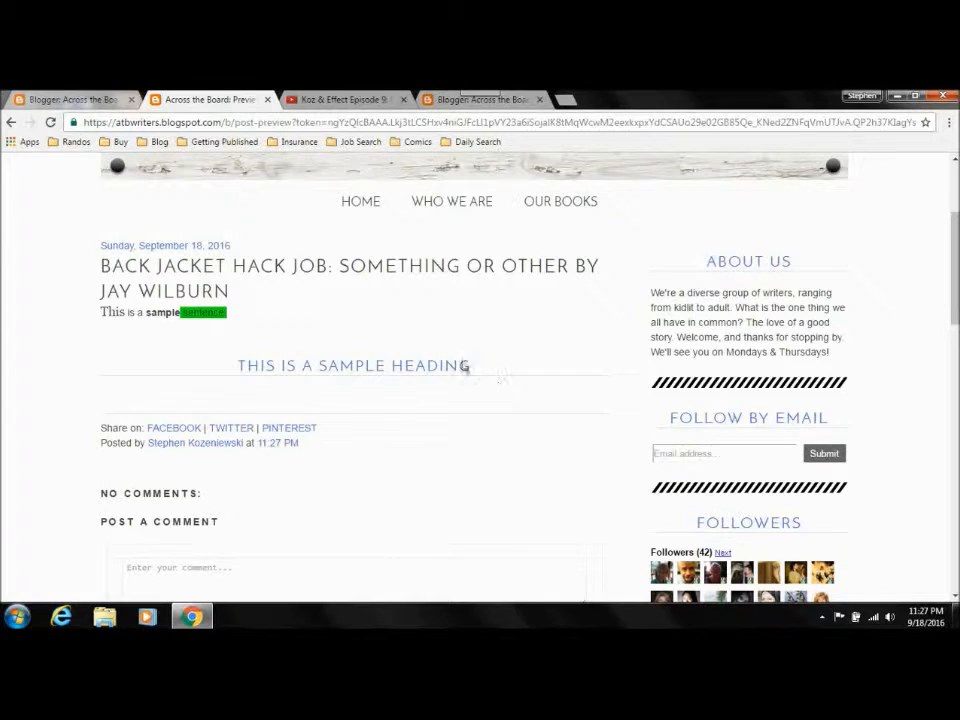
{"action": "left_click", "coordinate": [266, 100]}
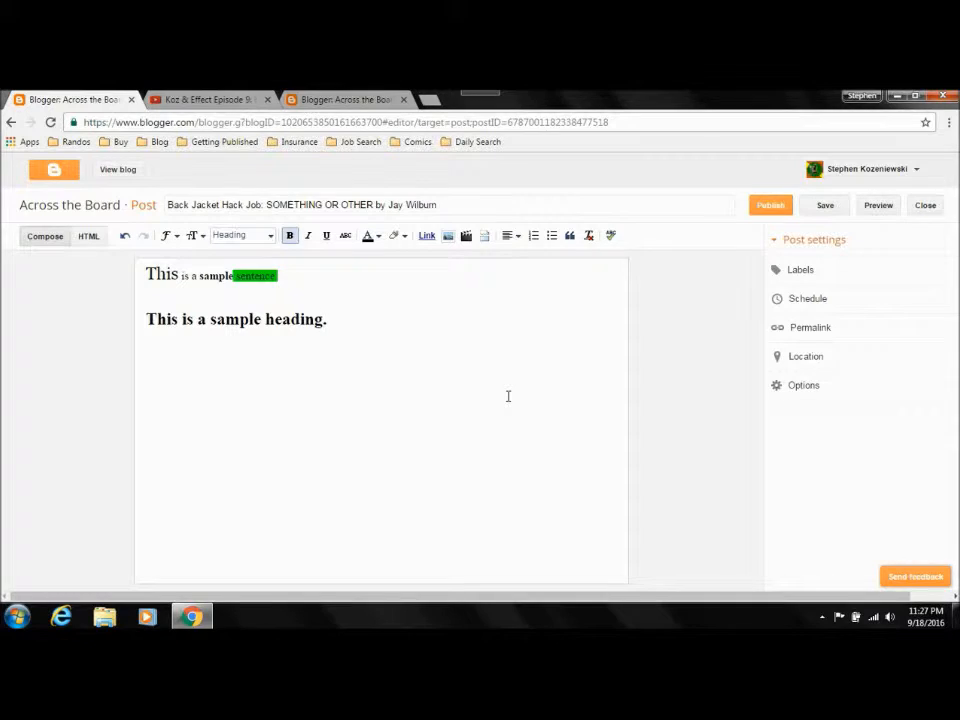
Step: Replace the sample heading's text with "You can look at my video here."
{"action": "key", "text": "shift+Down"}
{"action": "key", "text": "shift+Down"}
{"action": "type", "text": "You"}
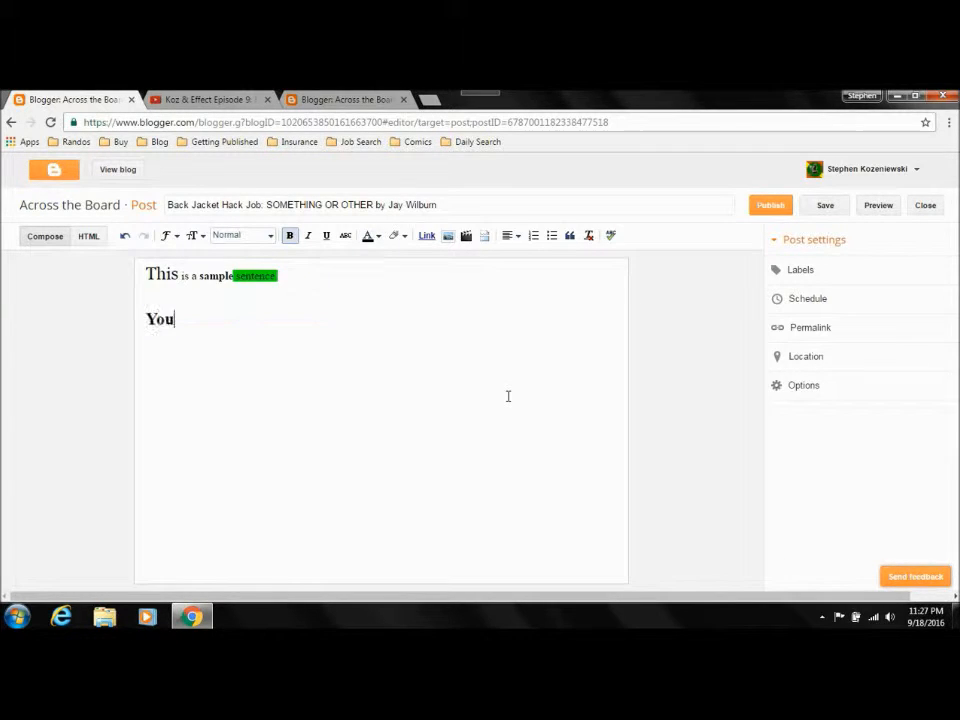
{"action": "type", "text": " can look at my "}
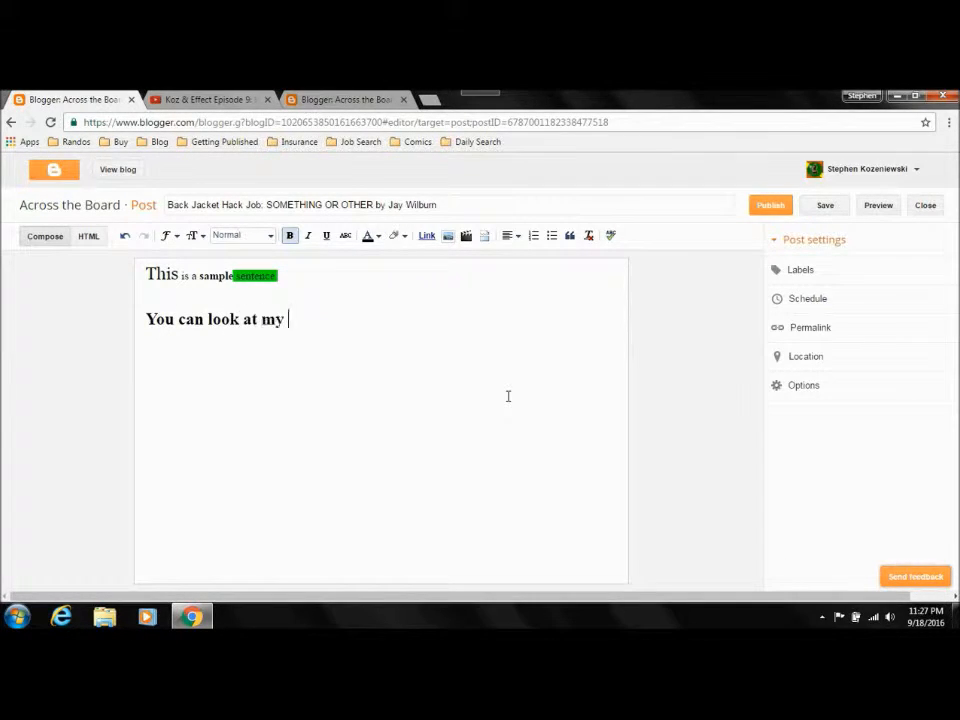
{"action": "type", "text": "video here."}
Step: Copy the web address of the open "Koz & Effect Episode 9" YouTube video and return to the post editor
{"action": "left_click", "coordinate": [215, 100]}
{"action": "left_click", "coordinate": [222, 123]}
{"action": "right_click", "coordinate": [222, 123]}
{"action": "left_click", "coordinate": [250, 169]}
{"action": "left_click", "coordinate": [70, 100]}
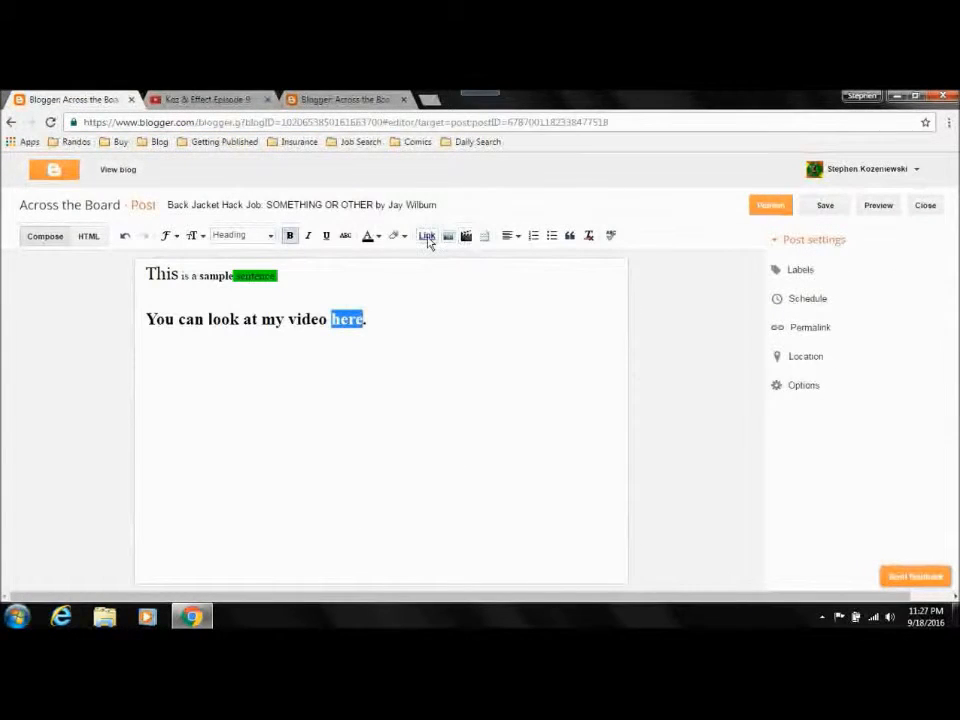
Step: Link the word "here" in the heading line to the copied YouTube video address
{"action": "left_click", "coordinate": [427, 238]}
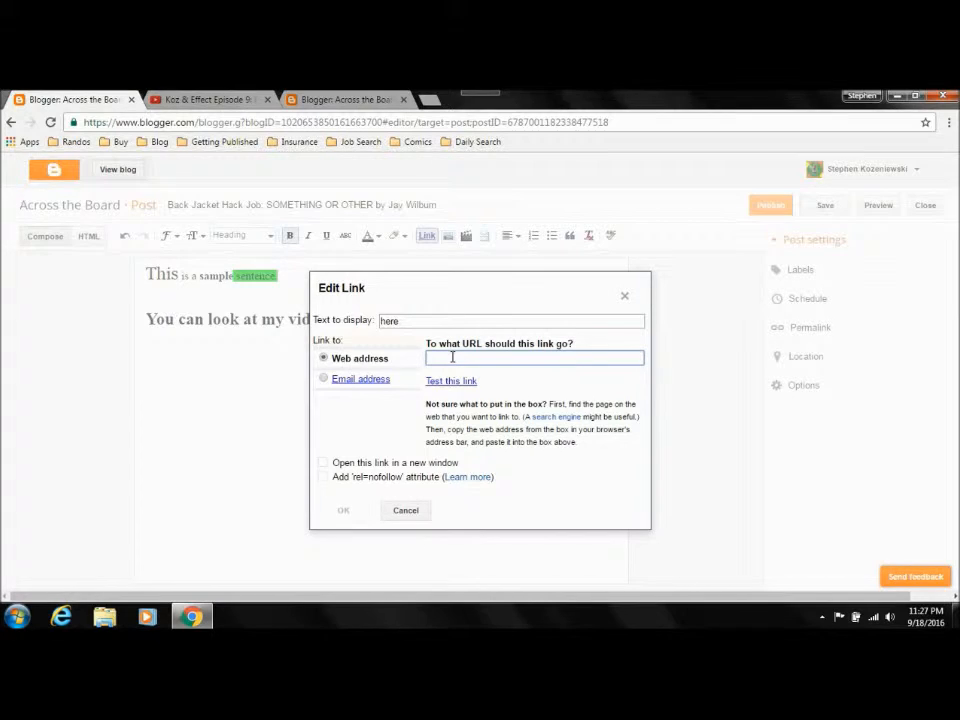
{"action": "key", "text": "ctrl+v"}
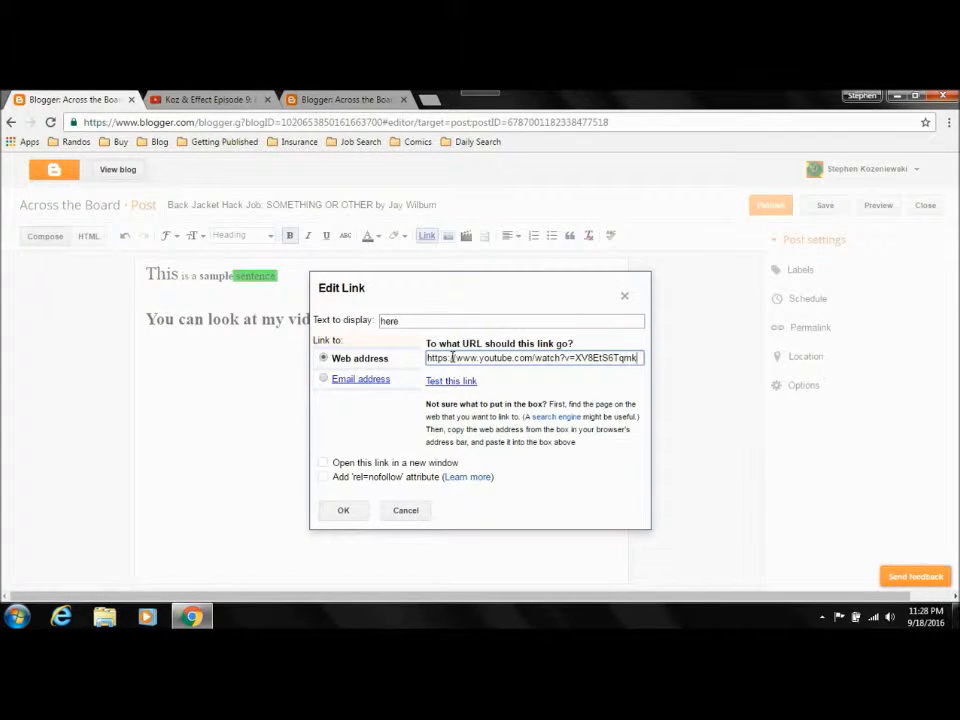
{"action": "left_click", "coordinate": [343, 510]}
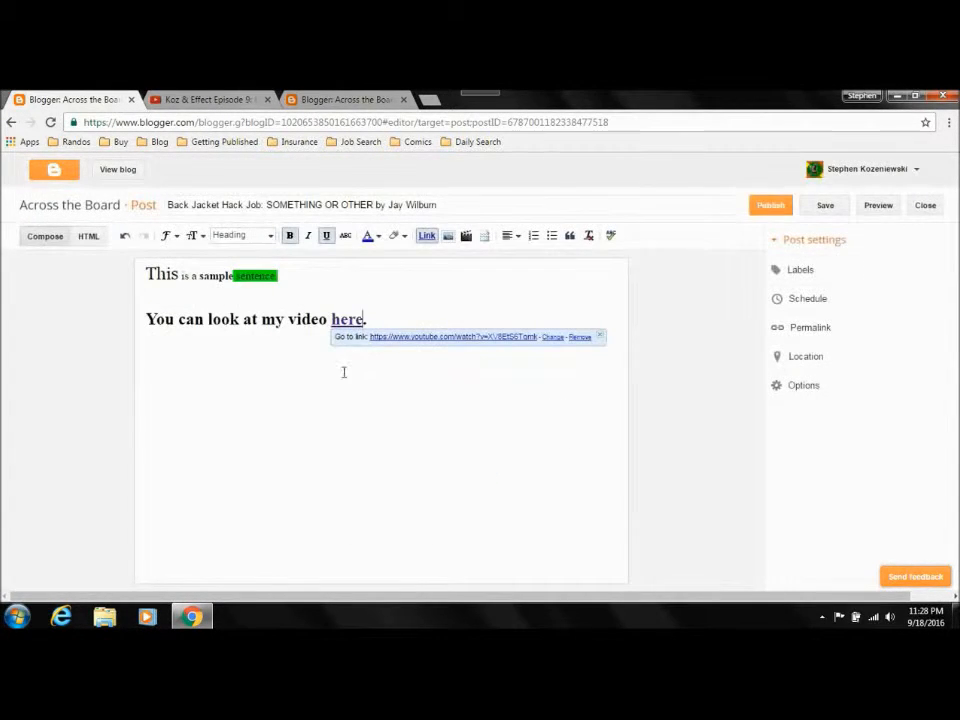
{"action": "left_click", "coordinate": [461, 333]}
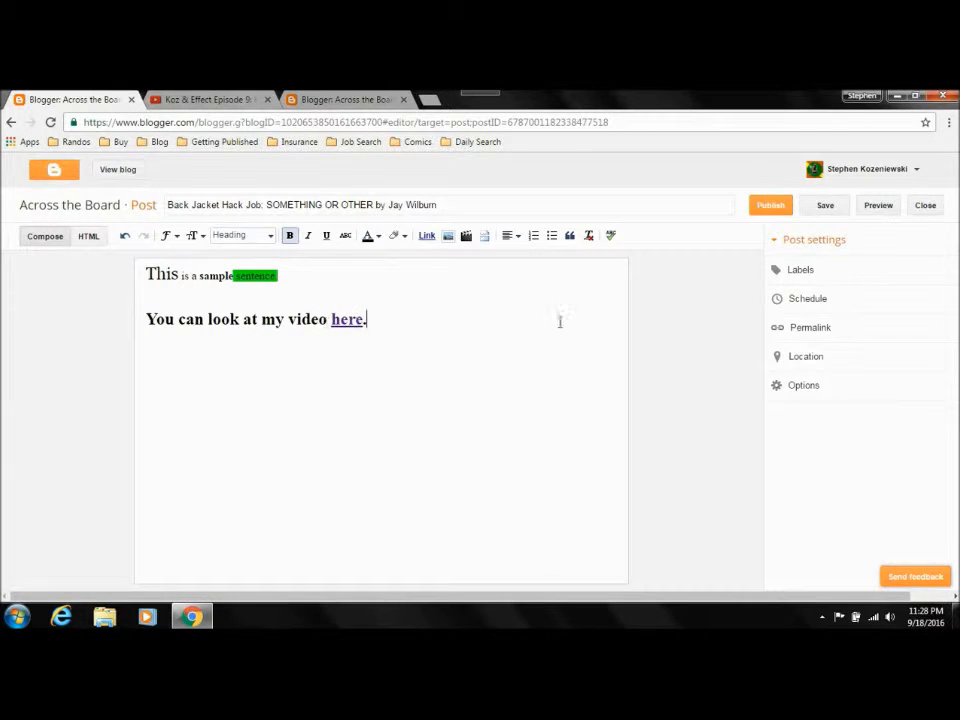
Step: Preview the post to examine how the linked heading line appears on the blog, and close the preview
{"action": "left_click", "coordinate": [885, 208]}
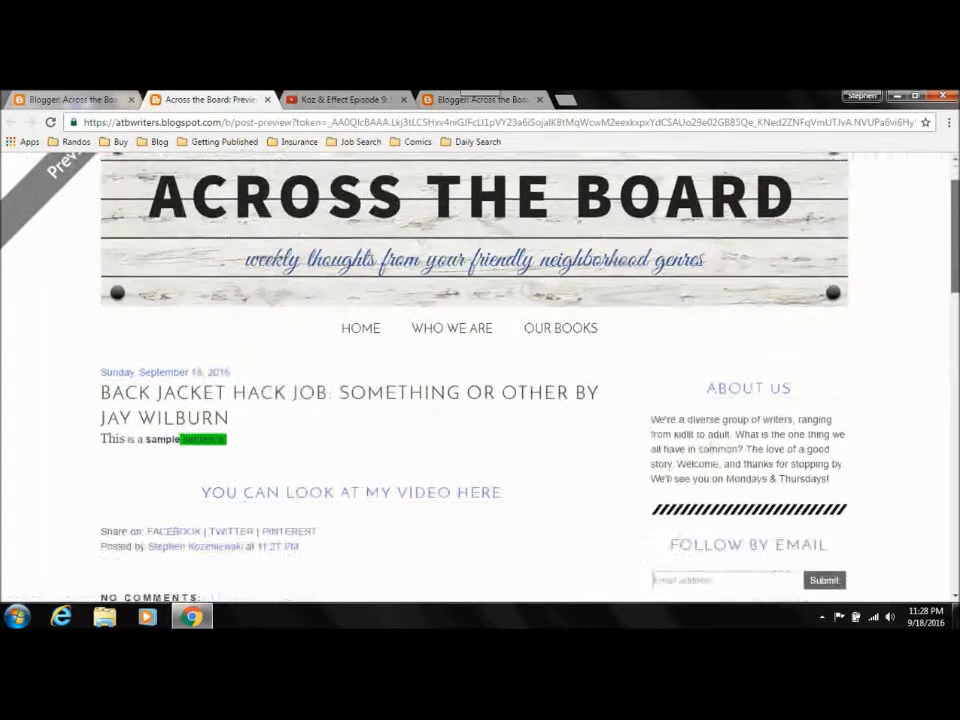
{"action": "scroll", "coordinate": [617, 381], "scroll_direction": "down", "scroll_amount": 2}
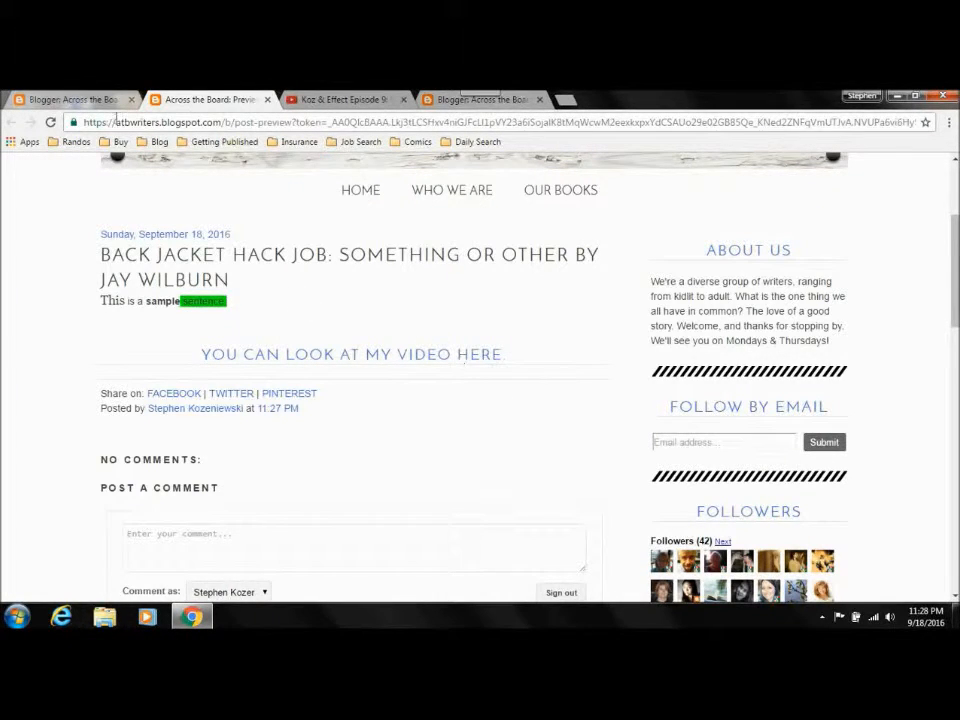
{"action": "left_click", "coordinate": [267, 99]}
Step: Upload Progress2.jpg from the Desktop and insert it below the heading line of the post
{"action": "left_click", "coordinate": [409, 318]}
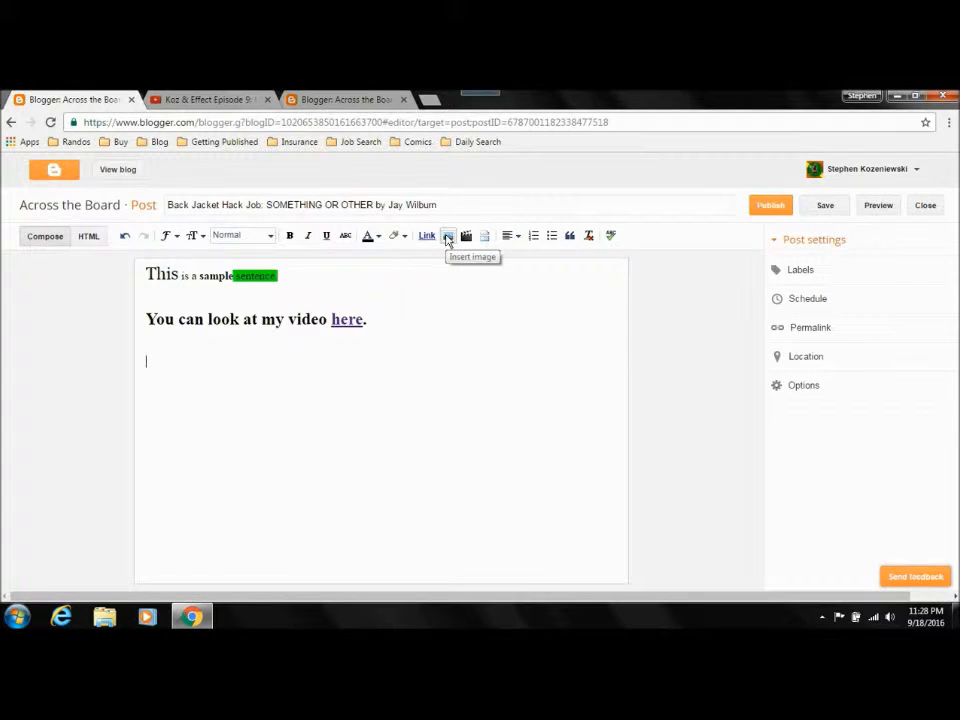
{"action": "left_click", "coordinate": [447, 237]}
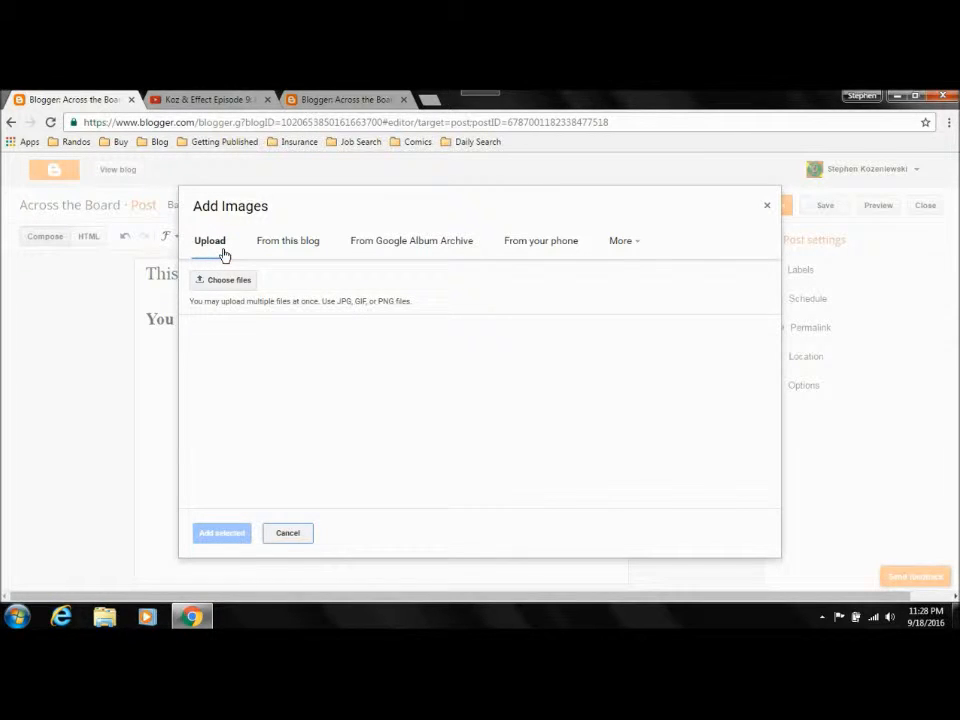
{"action": "left_click", "coordinate": [223, 283]}
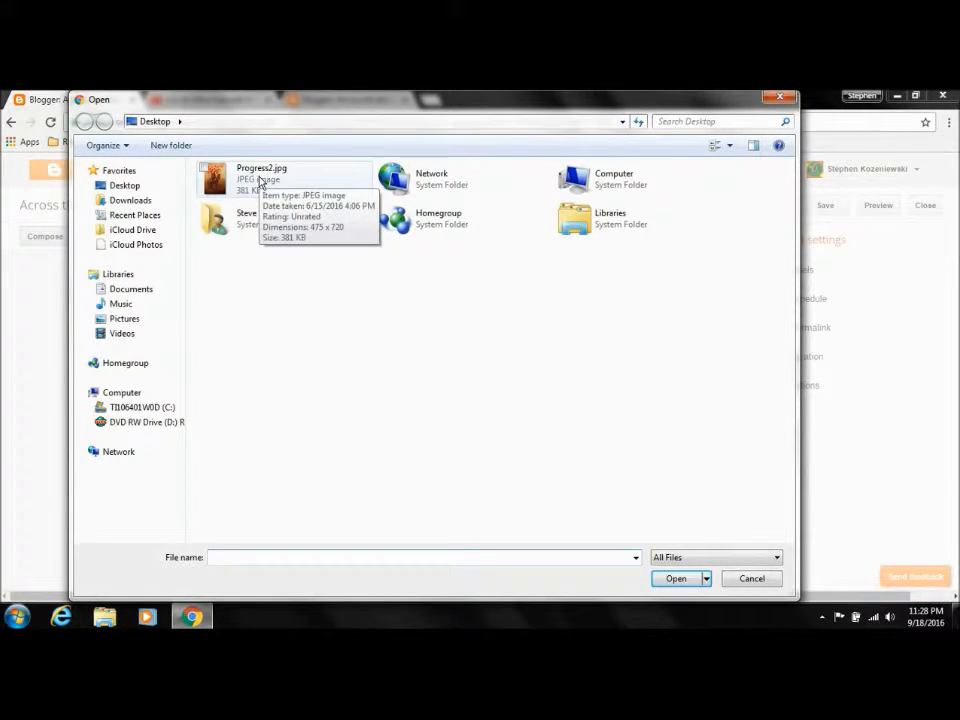
{"action": "left_click", "coordinate": [240, 186]}
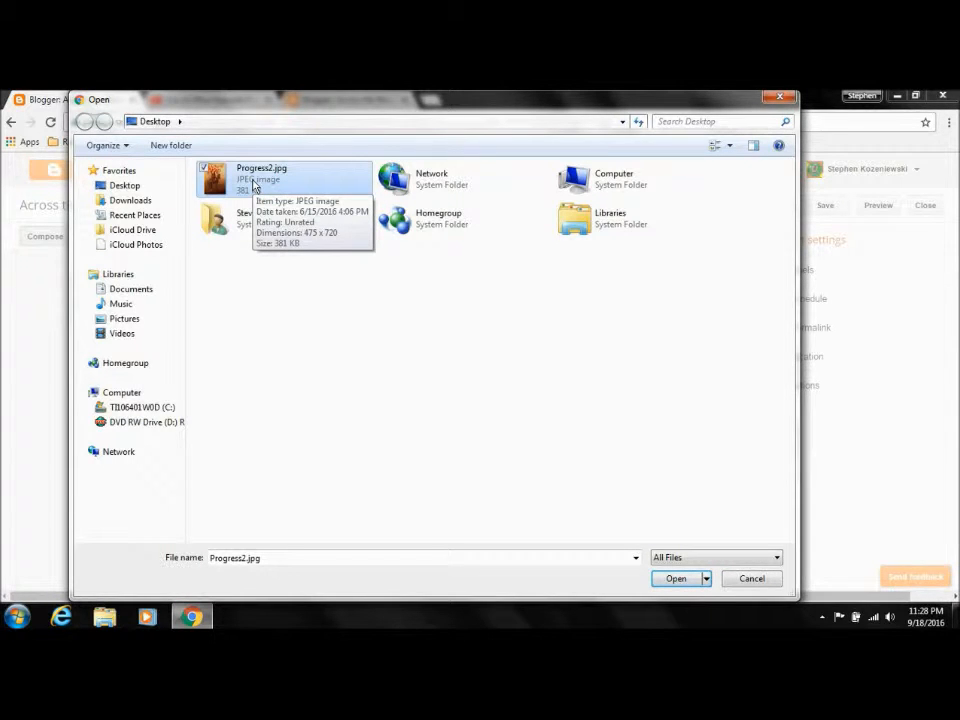
{"action": "left_click", "coordinate": [678, 581]}
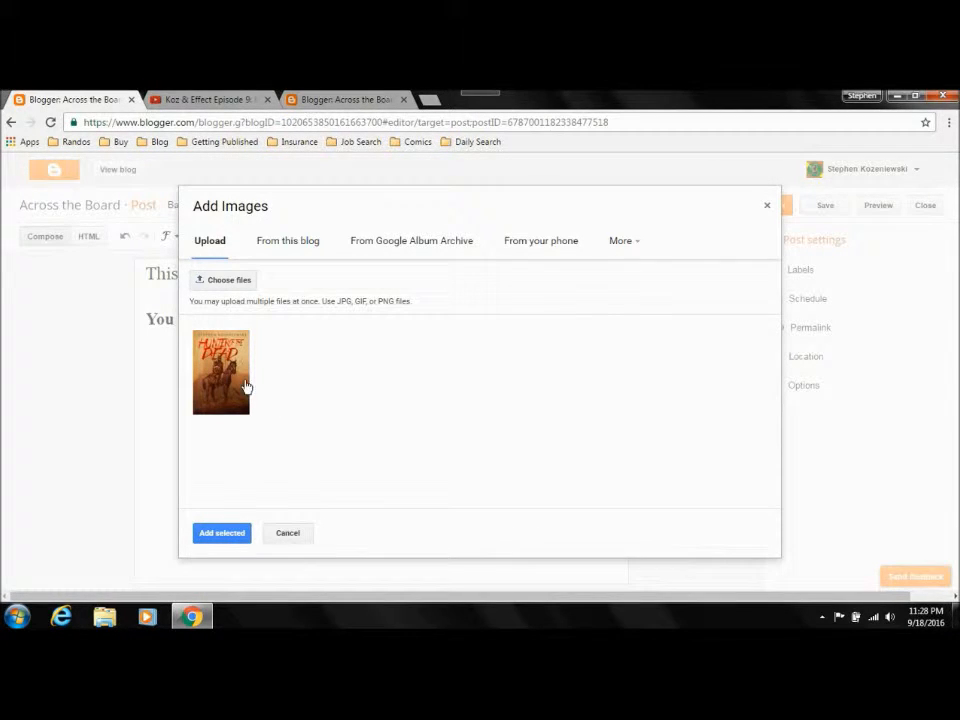
{"action": "left_click", "coordinate": [226, 384]}
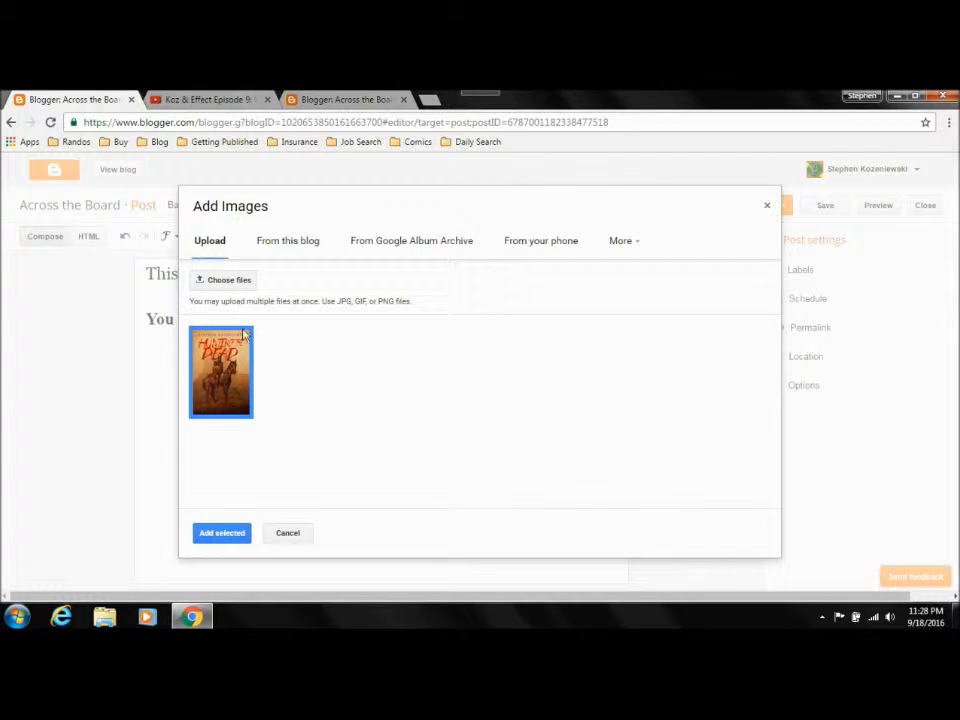
{"action": "left_click", "coordinate": [218, 536]}
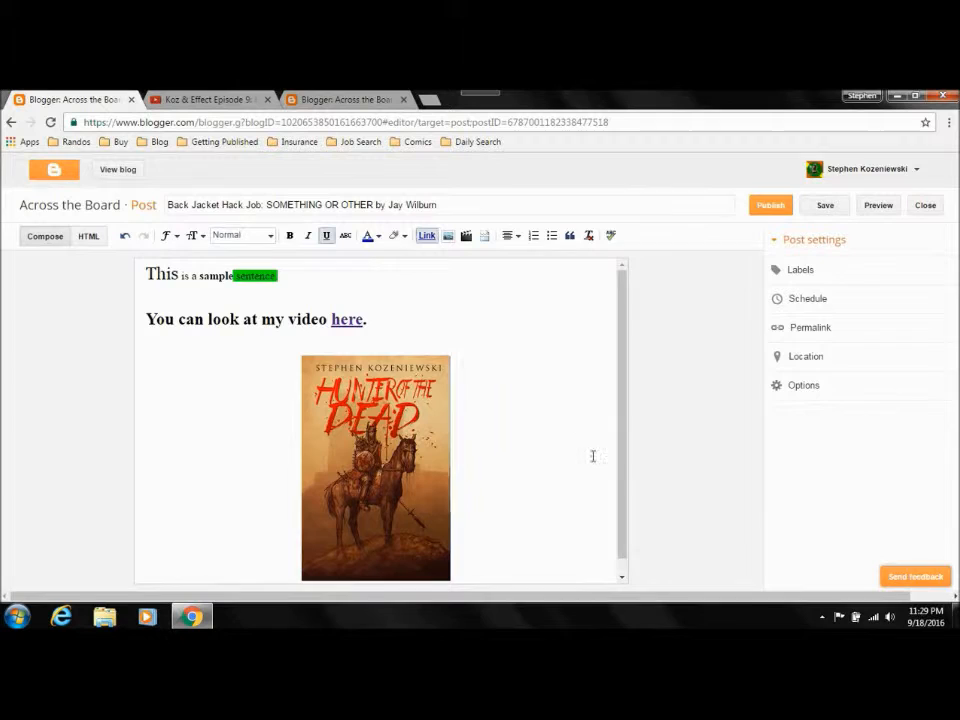
{"action": "left_click_drag", "start_coordinate": [624, 512], "coordinate": [624, 560]}
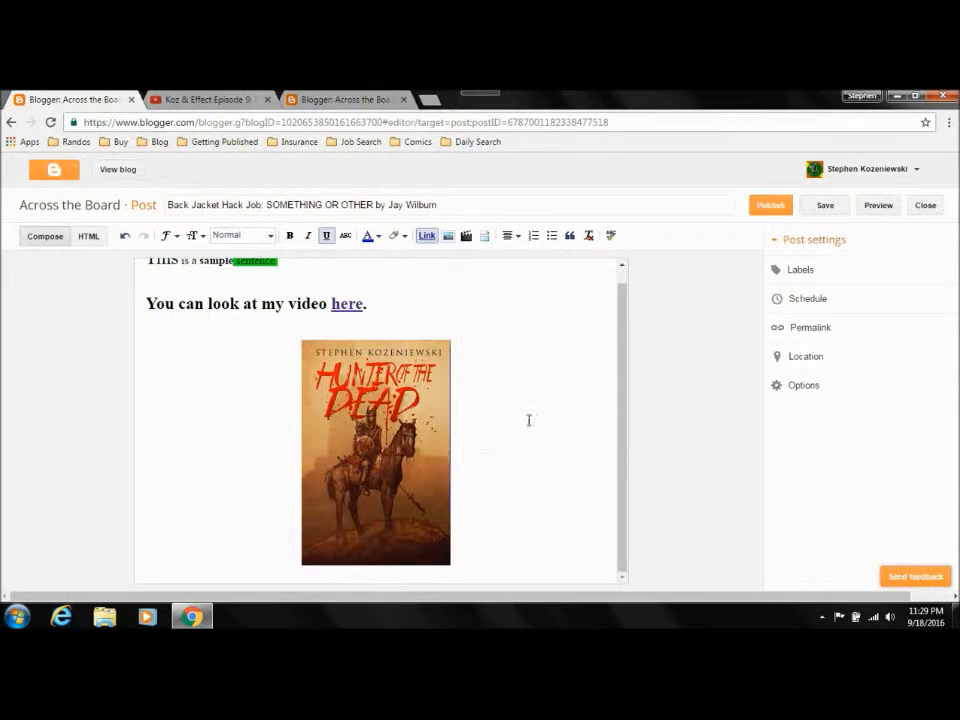
Step: Open Progress2.jpg from the desktop and examine it at actual size, close it, and return to the Blogger post in Chrome
{"action": "left_click", "coordinate": [898, 97]}
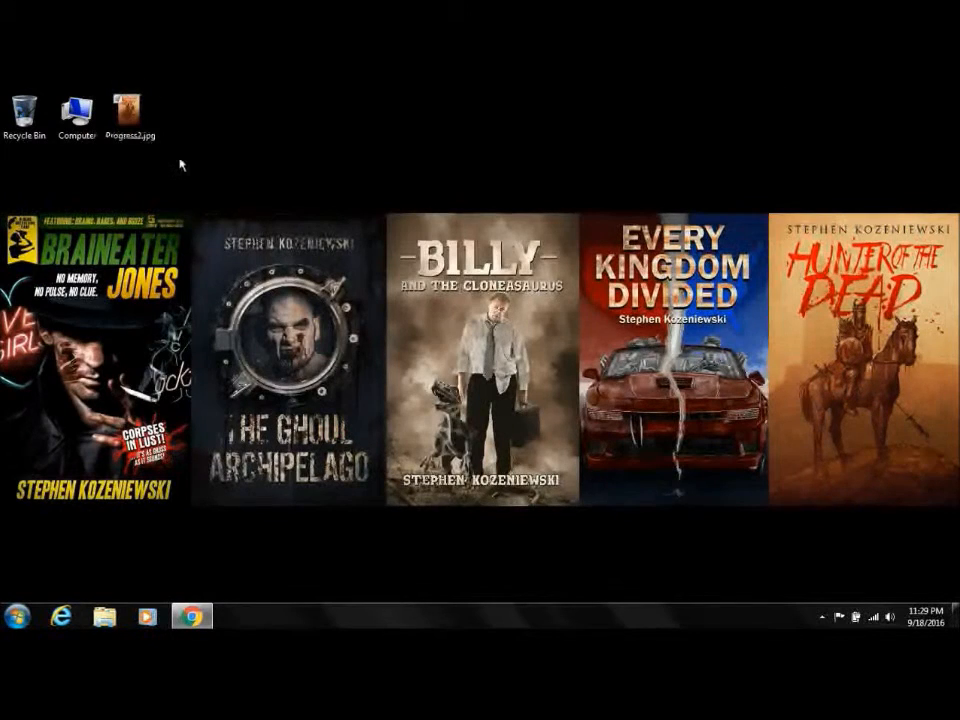
{"action": "double_click", "coordinate": [127, 112]}
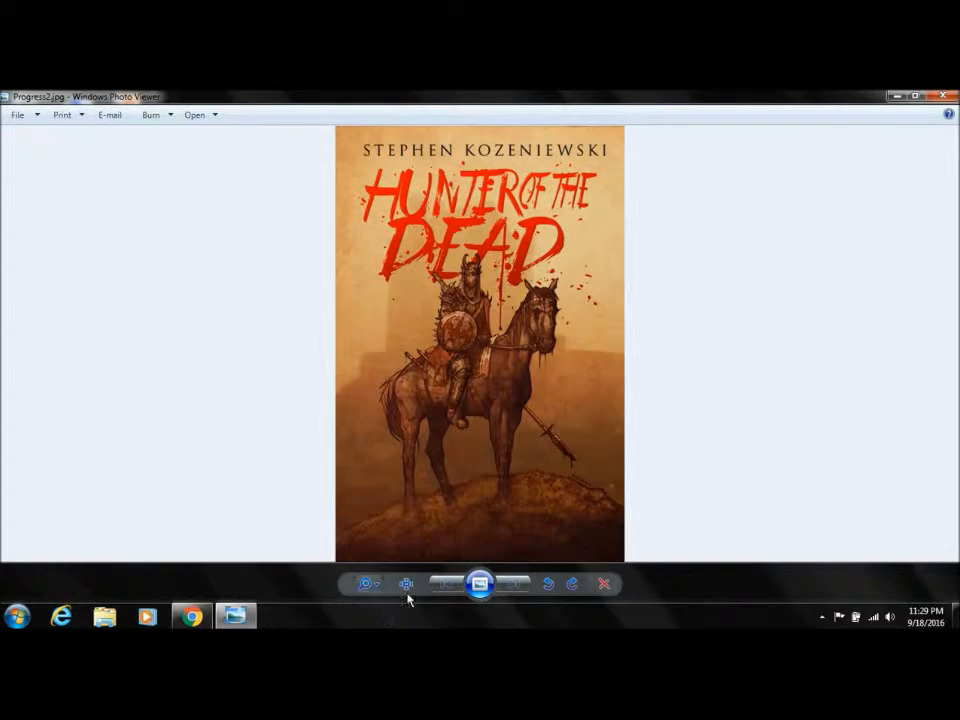
{"action": "left_click", "coordinate": [406, 586]}
{"action": "left_click_drag", "start_coordinate": [514, 287], "coordinate": [517, 384]}
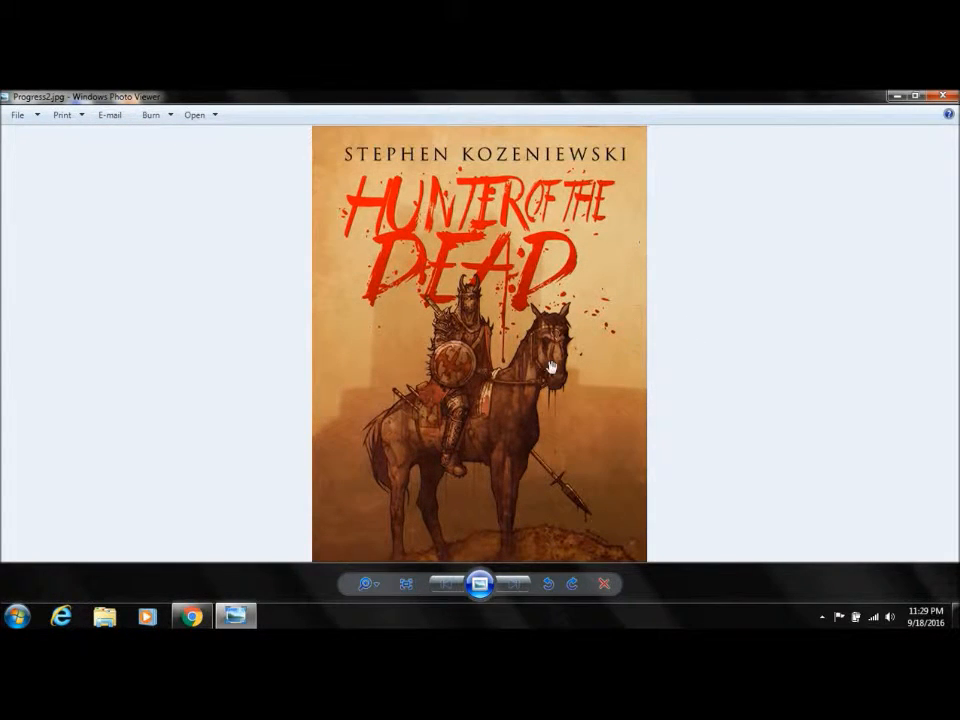
{"action": "mouse_move", "coordinate": [493, 437]}
{"action": "left_mouse_down"}
{"action": "mouse_move", "coordinate": [491, 317]}
{"action": "mouse_move", "coordinate": [491, 454]}
{"action": "left_mouse_up"}
{"action": "left_click", "coordinate": [946, 105]}
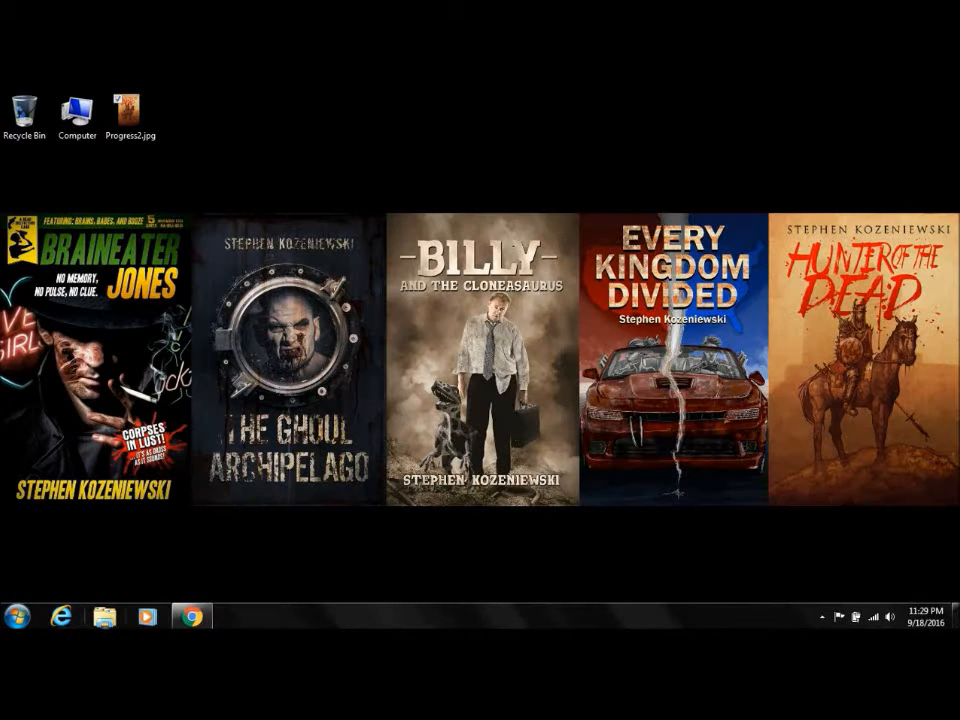
{"action": "left_click", "coordinate": [192, 616]}
Step: Set the inserted book cover image to its original size
{"action": "left_click", "coordinate": [414, 436]}
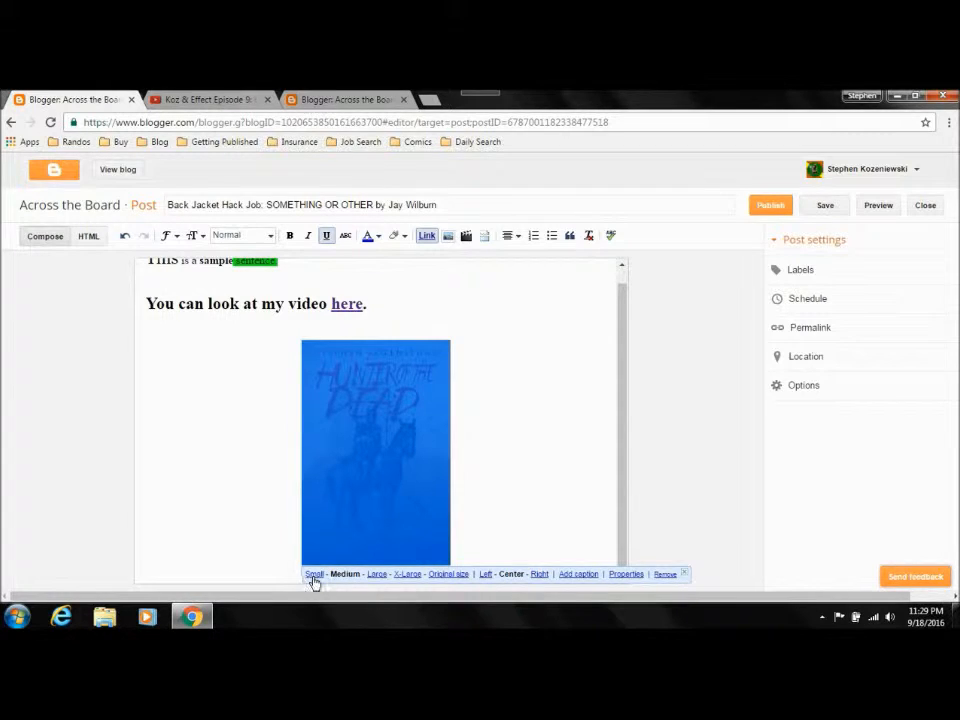
{"action": "left_click", "coordinate": [449, 574]}
{"action": "left_click", "coordinate": [568, 441]}
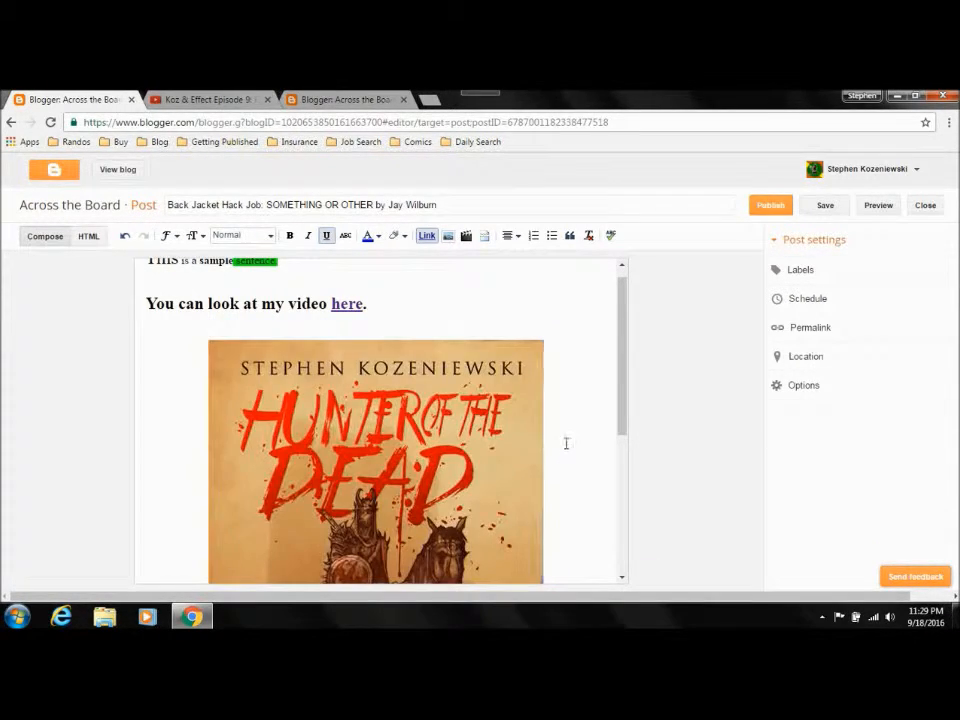
Step: Preview the post to examine how the original-size cover image fits on the blog, and close the preview
{"action": "left_click", "coordinate": [891, 213]}
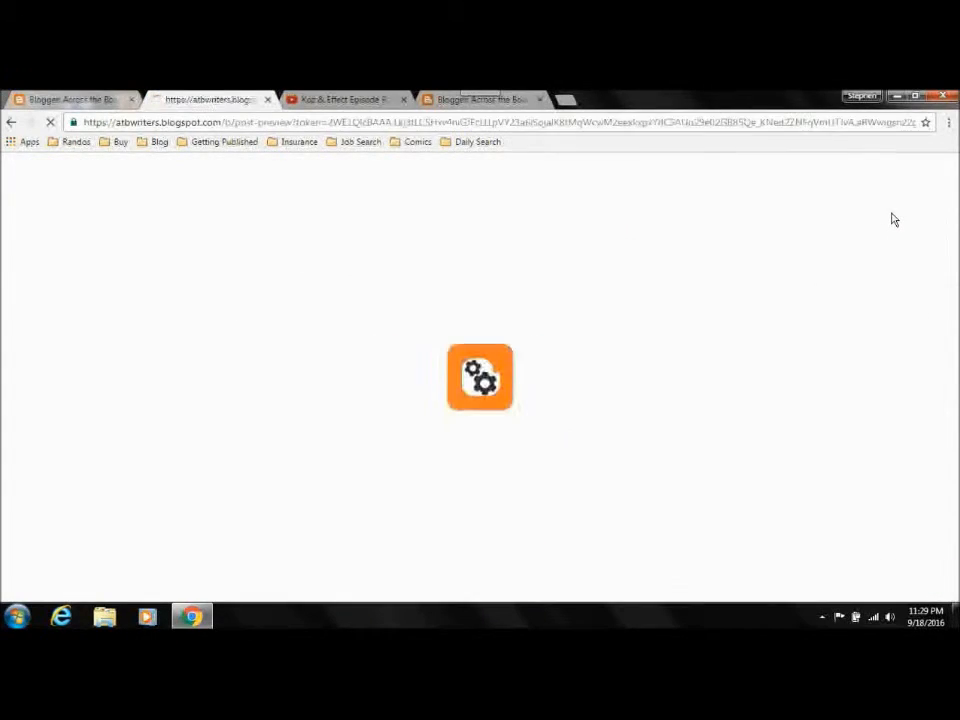
{"action": "scroll", "coordinate": [480, 377], "scroll_direction": "down", "scroll_amount": 8}
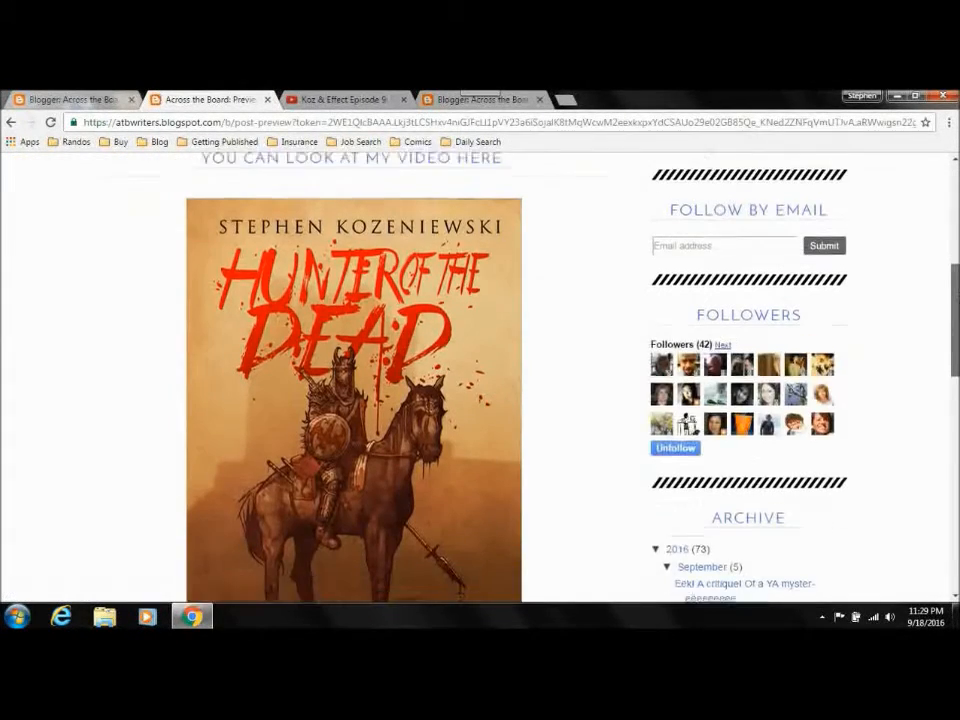
{"action": "scroll", "coordinate": [480, 377], "scroll_direction": "up", "scroll_amount": 3}
{"action": "scroll", "coordinate": [480, 377], "scroll_direction": "up", "scroll_amount": 5}
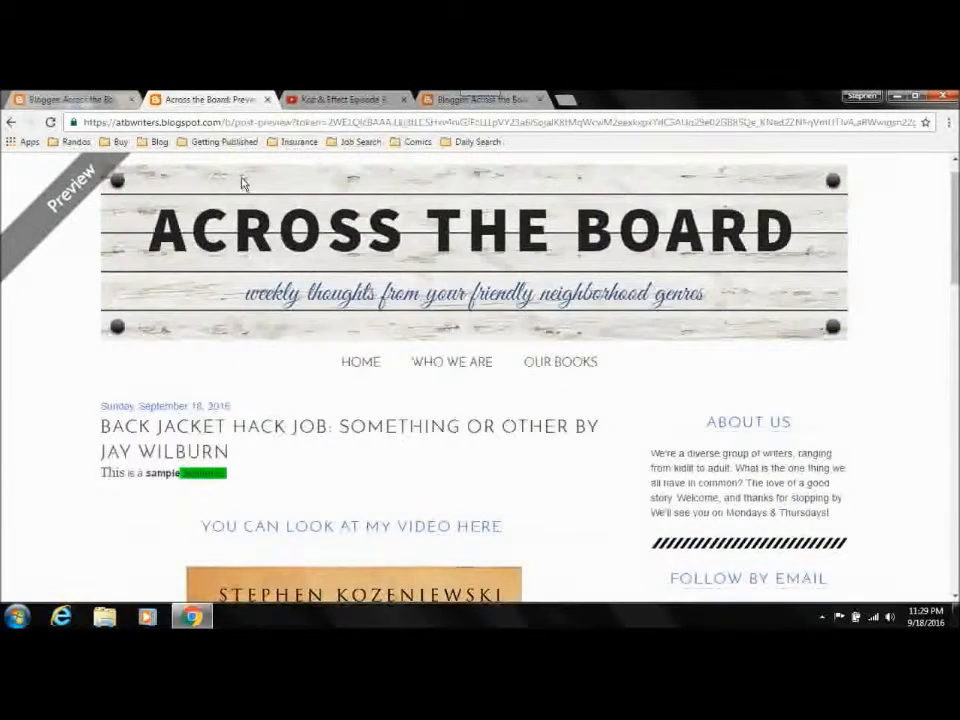
{"action": "left_click", "coordinate": [267, 100]}
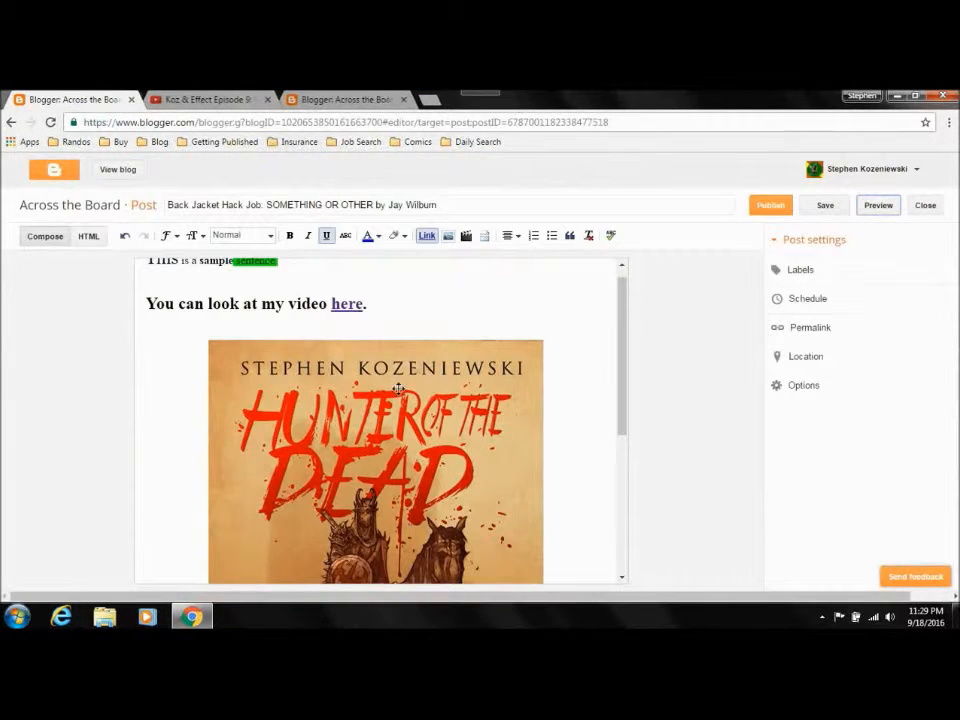
Step: Try the cover image at the X-Large and Small sizes, and set it to Medium
{"action": "left_click", "coordinate": [381, 412]}
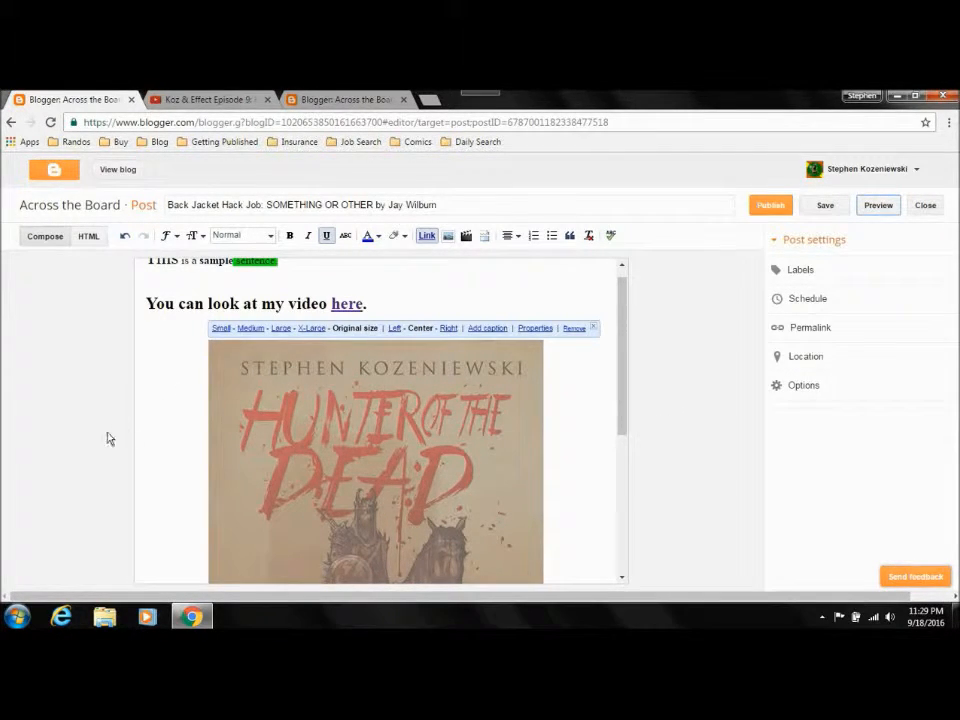
{"action": "left_click", "coordinate": [313, 328]}
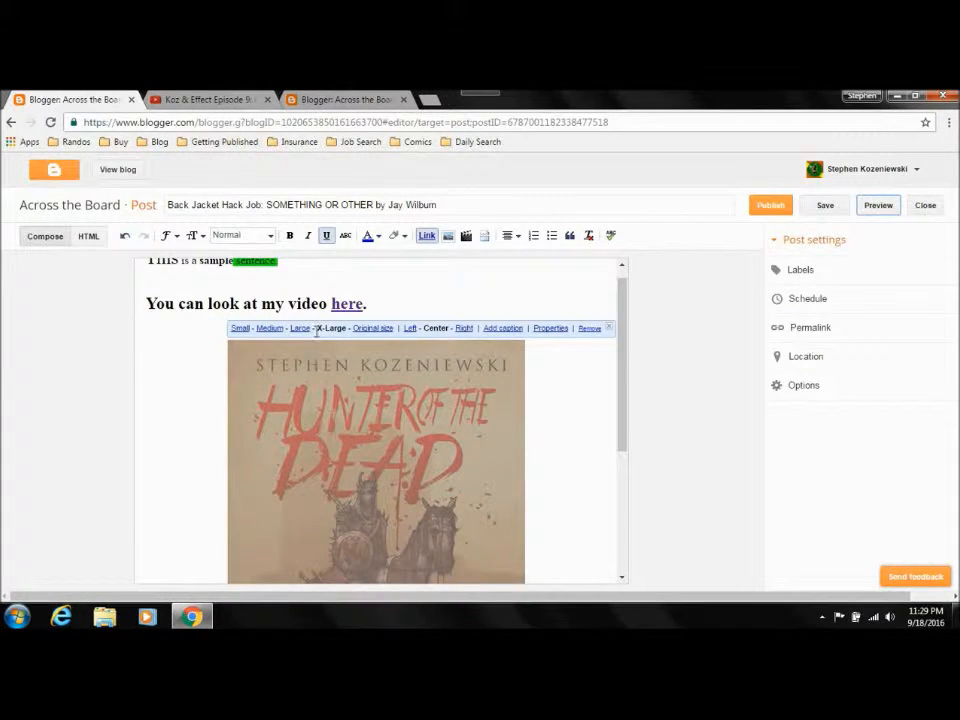
{"action": "left_click", "coordinate": [241, 330]}
{"action": "left_click", "coordinate": [460, 404]}
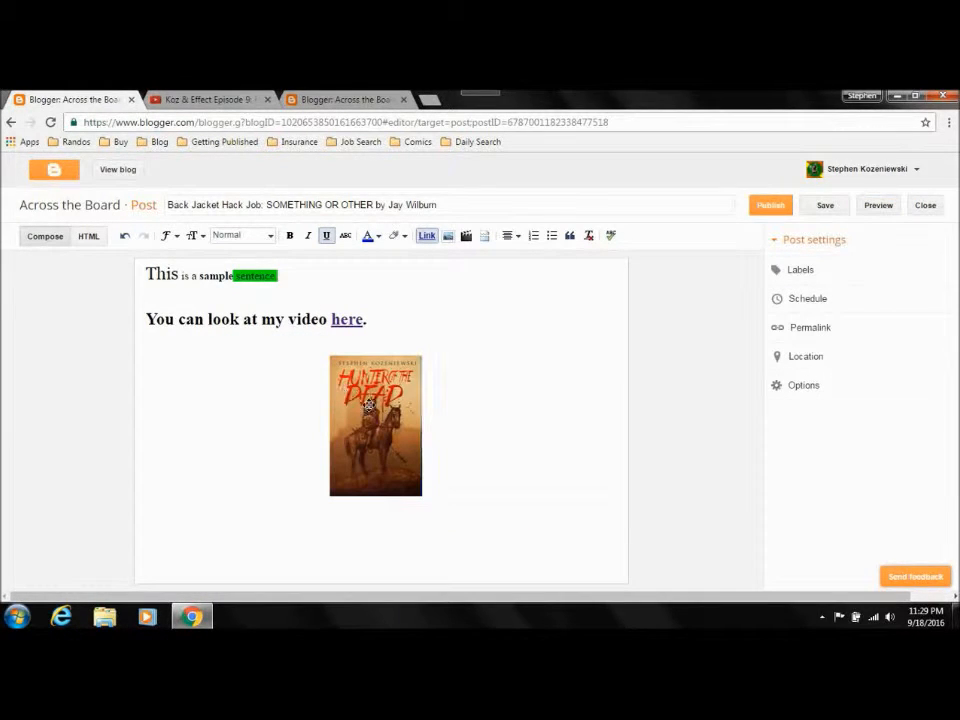
{"action": "left_click_drag", "start_coordinate": [353, 409], "coordinate": [369, 405]}
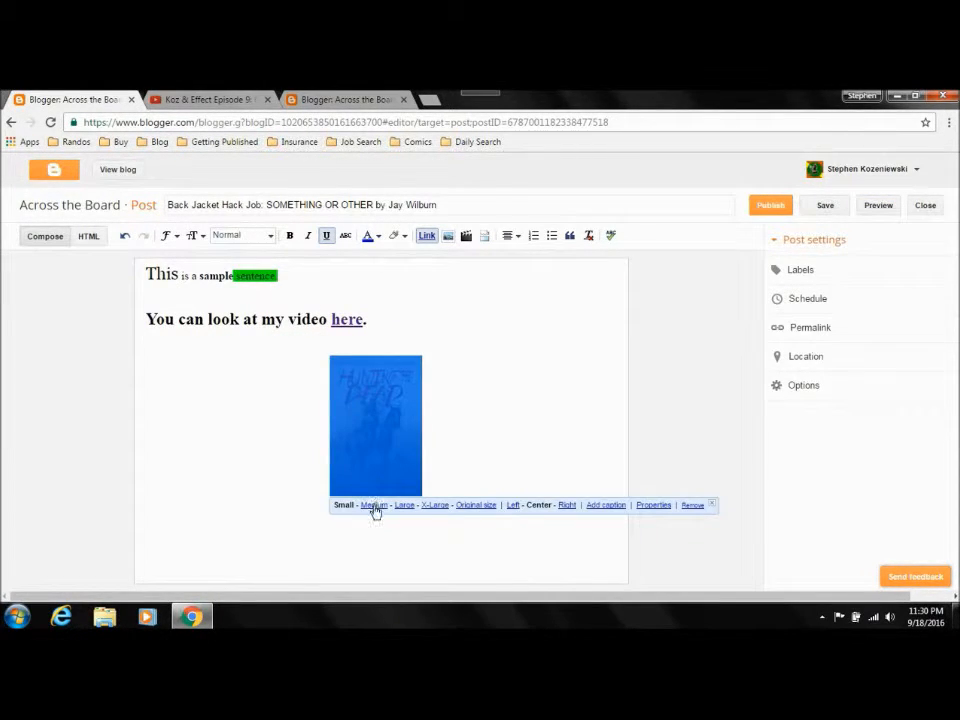
{"action": "left_click", "coordinate": [374, 506]}
{"action": "left_click", "coordinate": [499, 448]}
Step: Try left and right alignment for the cover image, and return it to center alignment
{"action": "left_click_drag", "start_coordinate": [393, 461], "coordinate": [404, 457]}
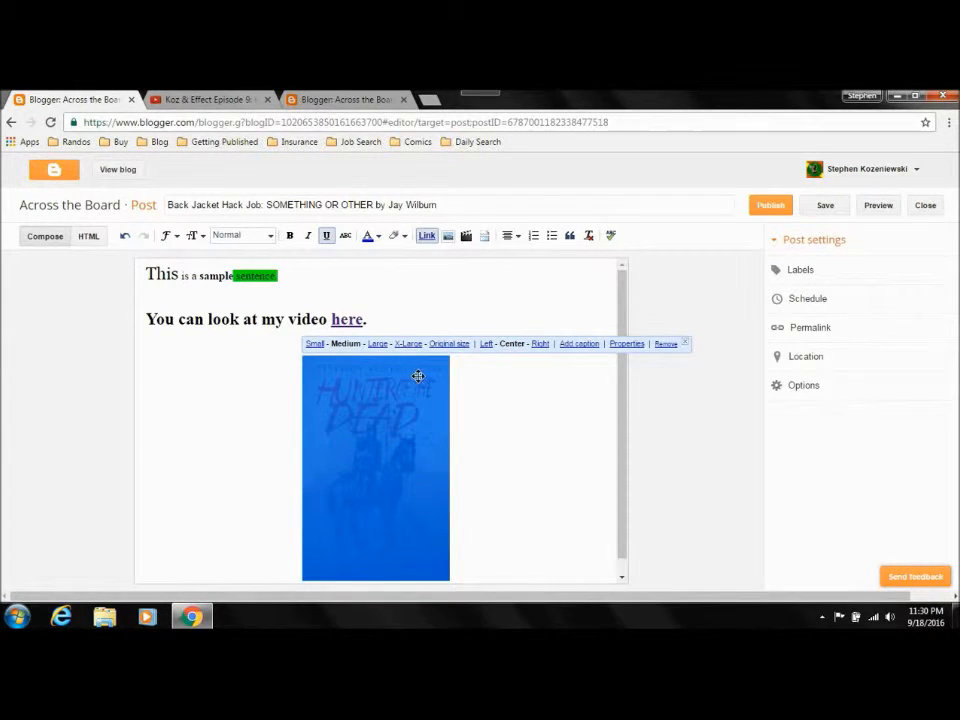
{"action": "left_click", "coordinate": [486, 344]}
{"action": "left_click", "coordinate": [357, 344]}
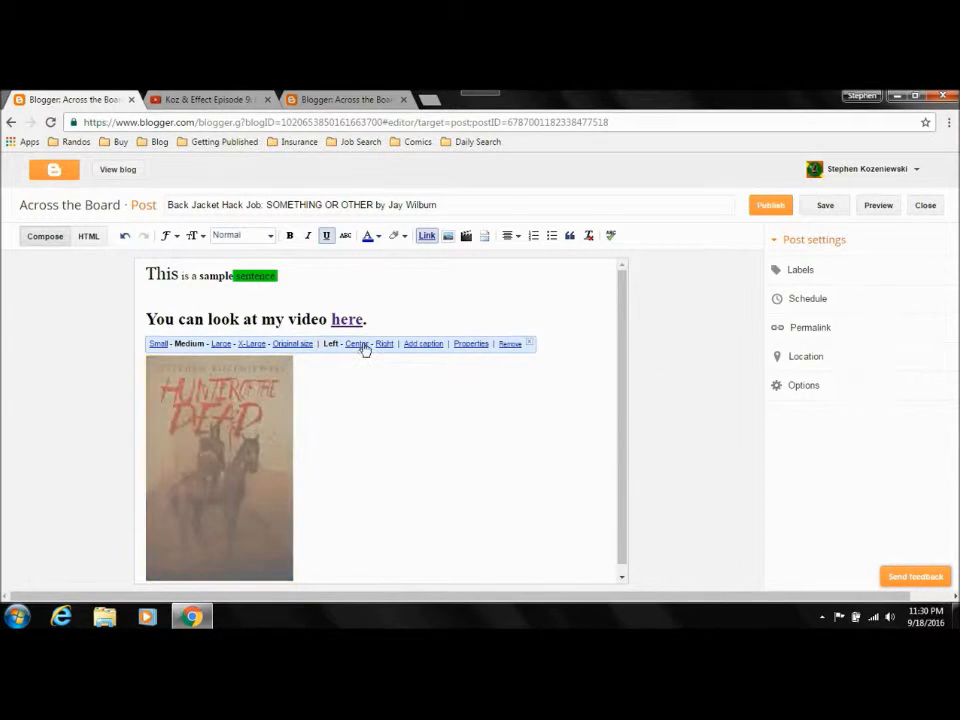
{"action": "left_click", "coordinate": [540, 344]}
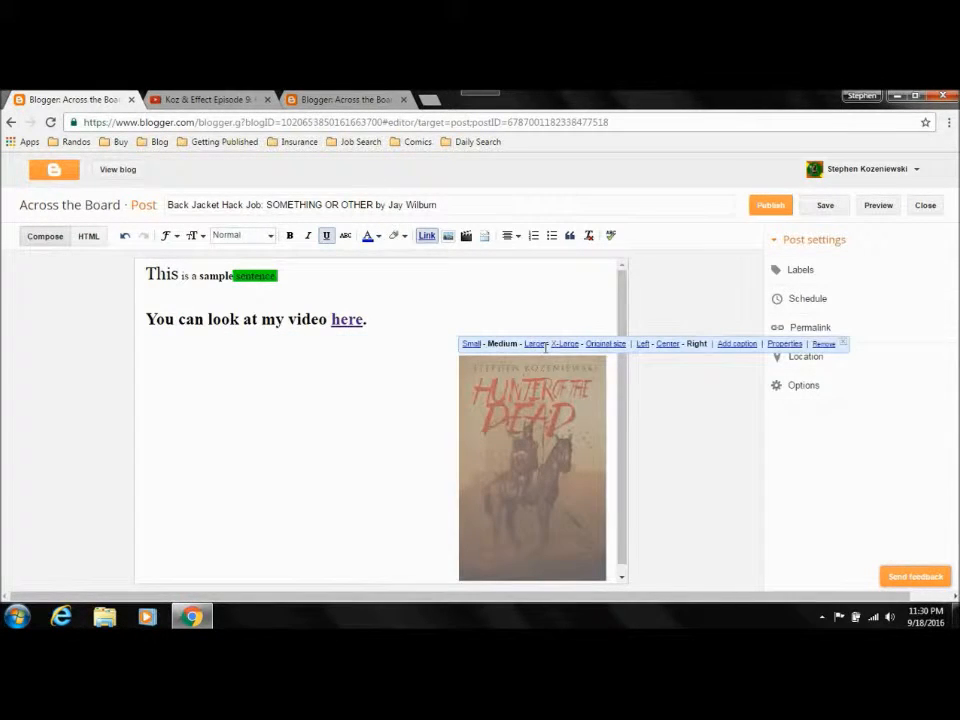
{"action": "left_click", "coordinate": [666, 344]}
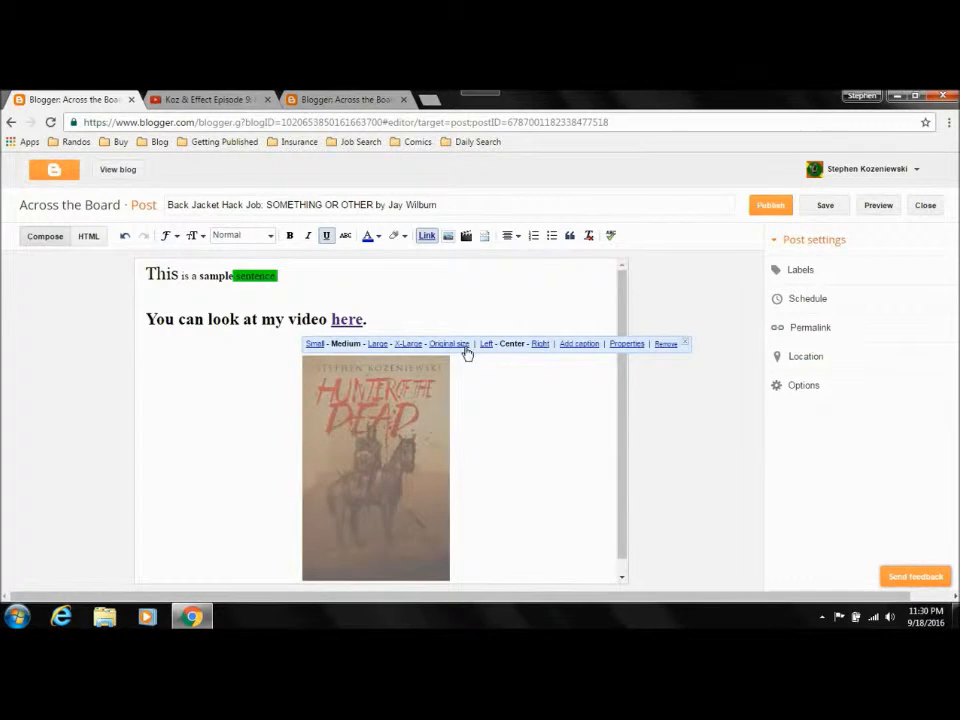
Step: Add a caption to the book cover image reading "Here is my caption"
{"action": "left_click", "coordinate": [585, 345]}
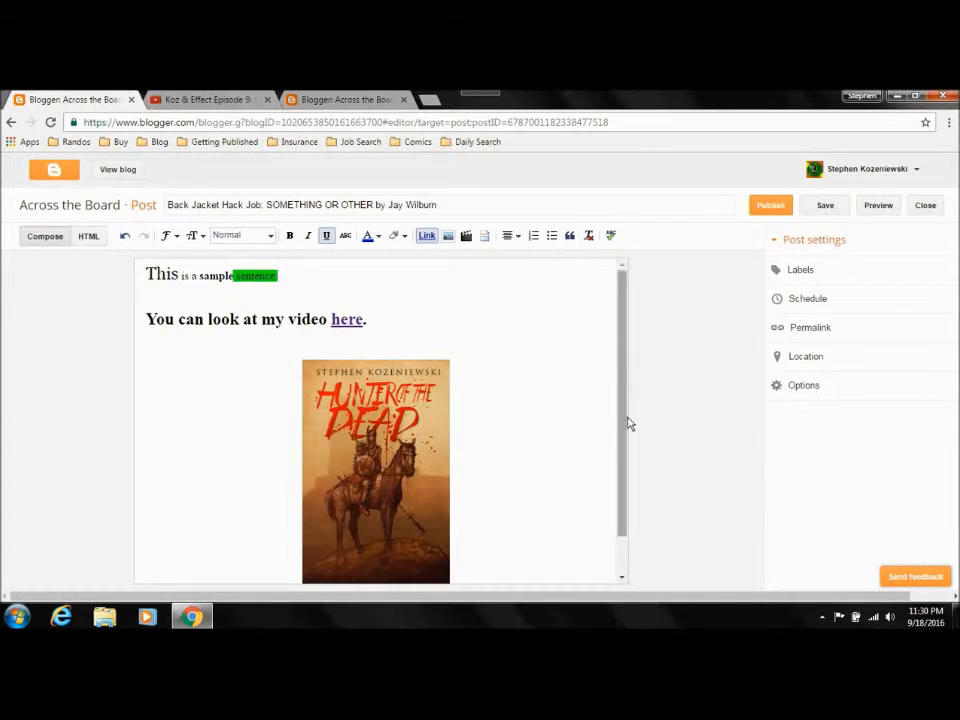
{"action": "left_click", "coordinate": [385, 549]}
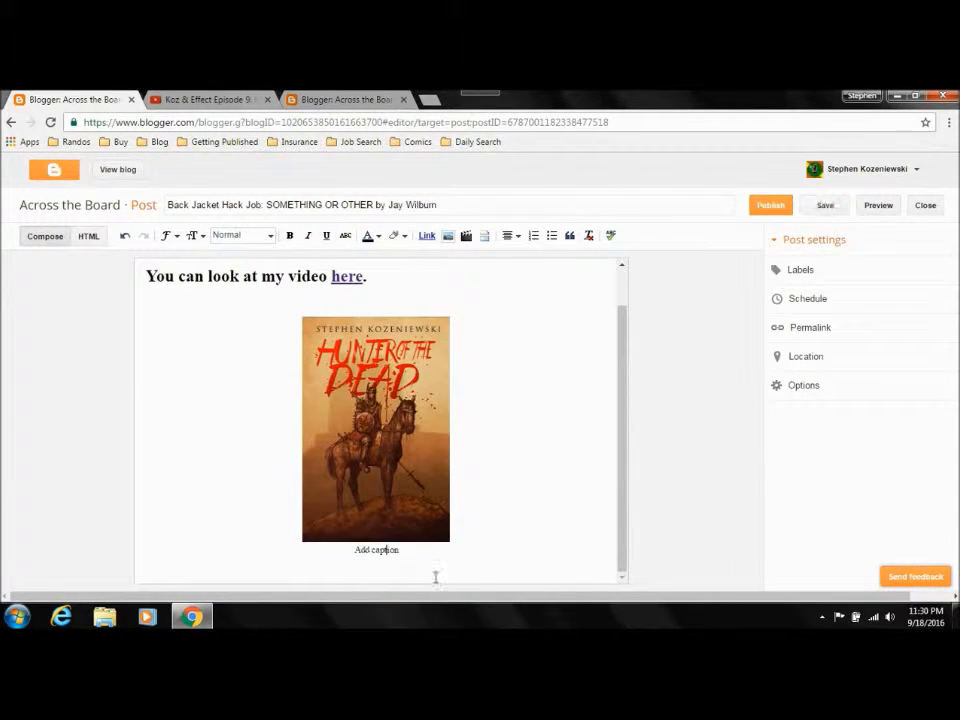
{"action": "key", "text": "BackSpace"}
{"action": "key", "text": "BackSpace"}
{"action": "key", "text": "BackSpace"}
{"action": "key", "text": "BackSpace"}
{"action": "key", "text": "BackSpace"}
{"action": "key", "text": "BackSpace"}
{"action": "key", "text": "BackSpace"}
{"action": "key", "text": "BackSpace"}
{"action": "key", "text": "BackSpace"}
{"action": "key", "text": "BackSpace"}
{"action": "type", "text": "Here is my caption"}
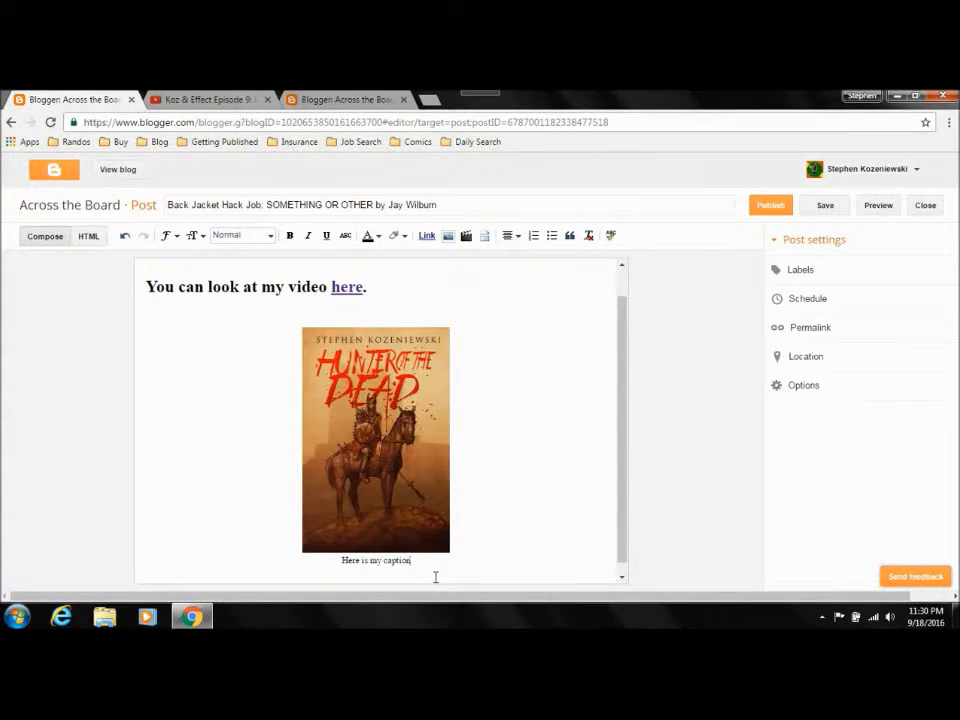
Step: Examine the cover image's title text and alt text properties, and close them without entering anything
{"action": "left_click", "coordinate": [405, 454]}
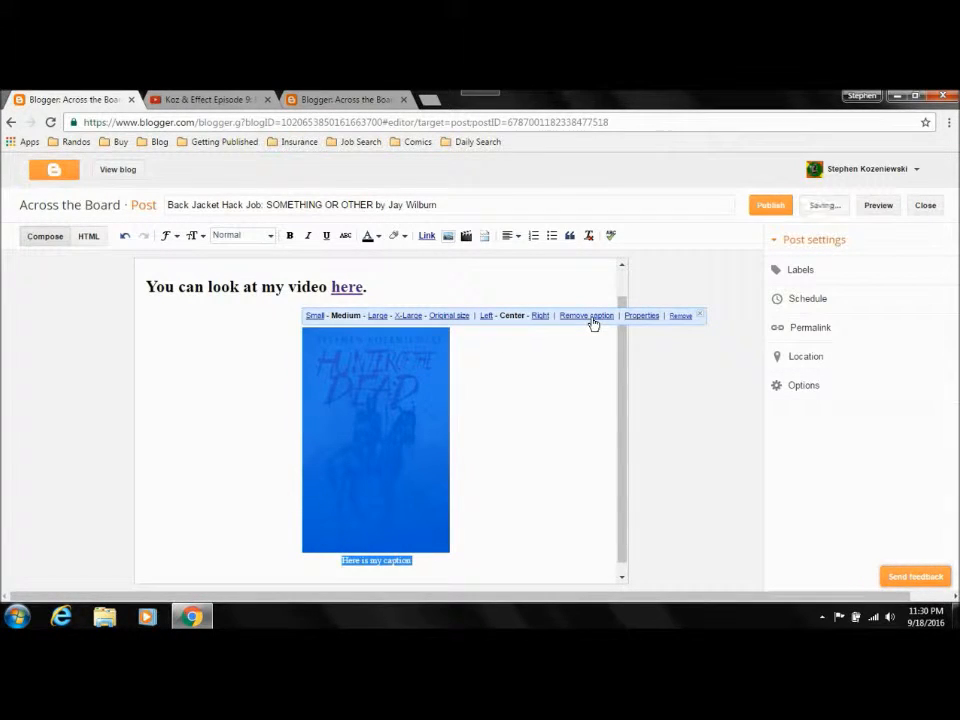
{"action": "left_click", "coordinate": [642, 316]}
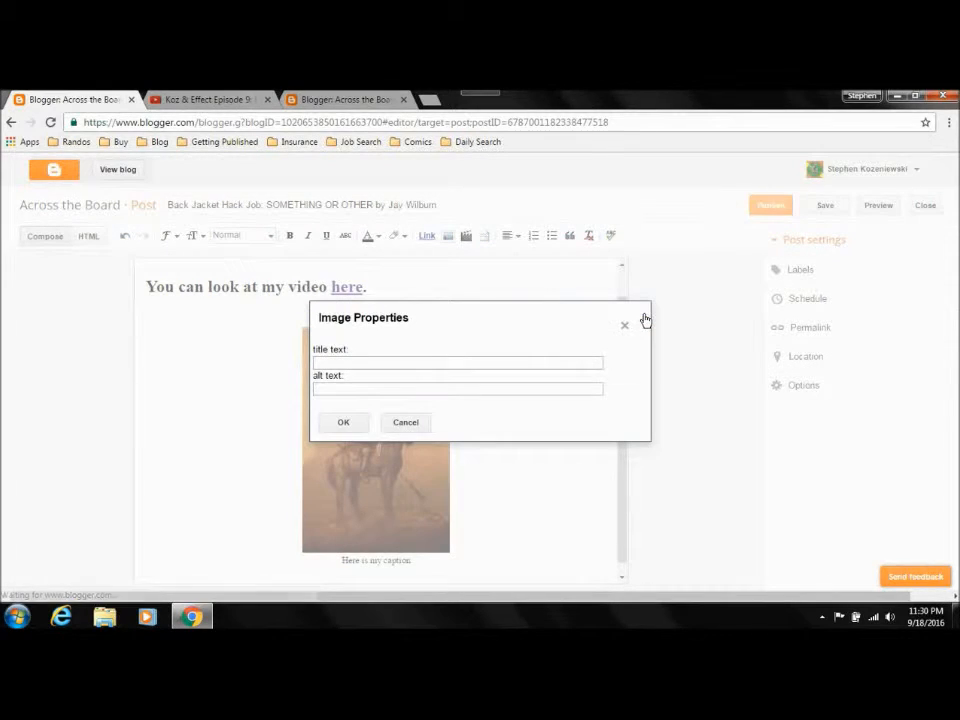
{"action": "left_click", "coordinate": [622, 329]}
{"action": "left_click", "coordinate": [549, 441]}
{"action": "left_click", "coordinate": [368, 401]}
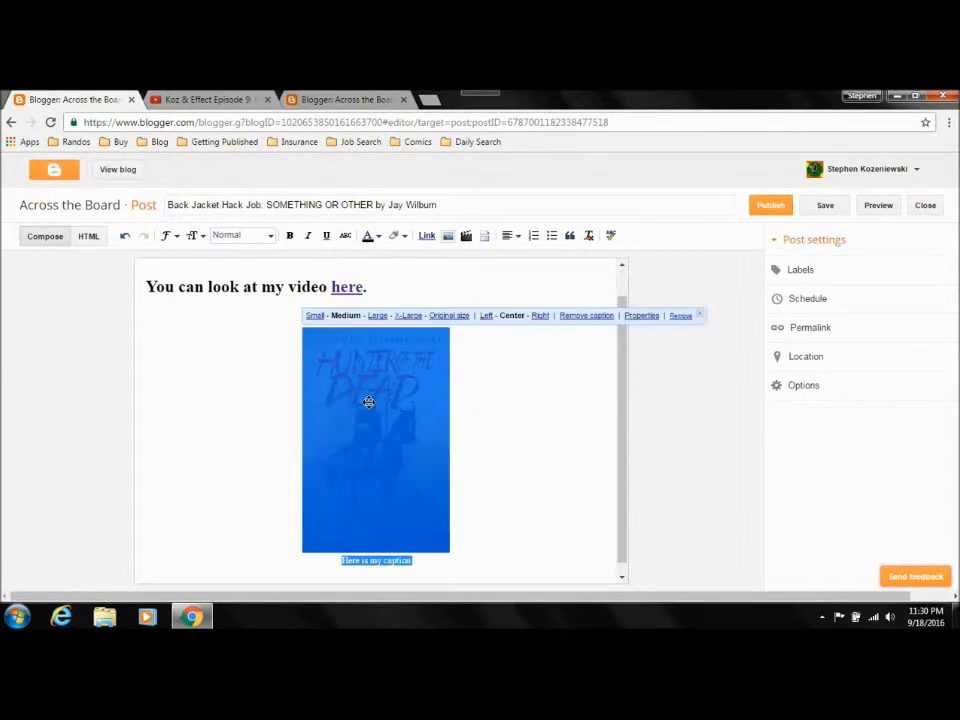
{"action": "left_click", "coordinate": [426, 240]}
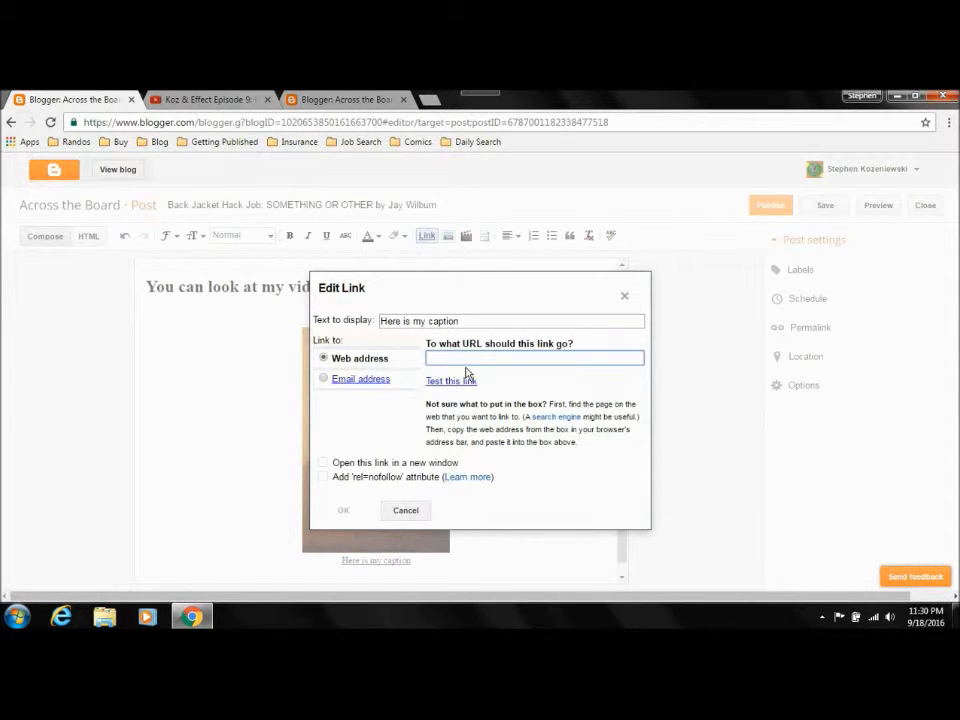
{"action": "type", "text": "https://www.youtube.com/watch?v=XV8EtS6Tqmk"}
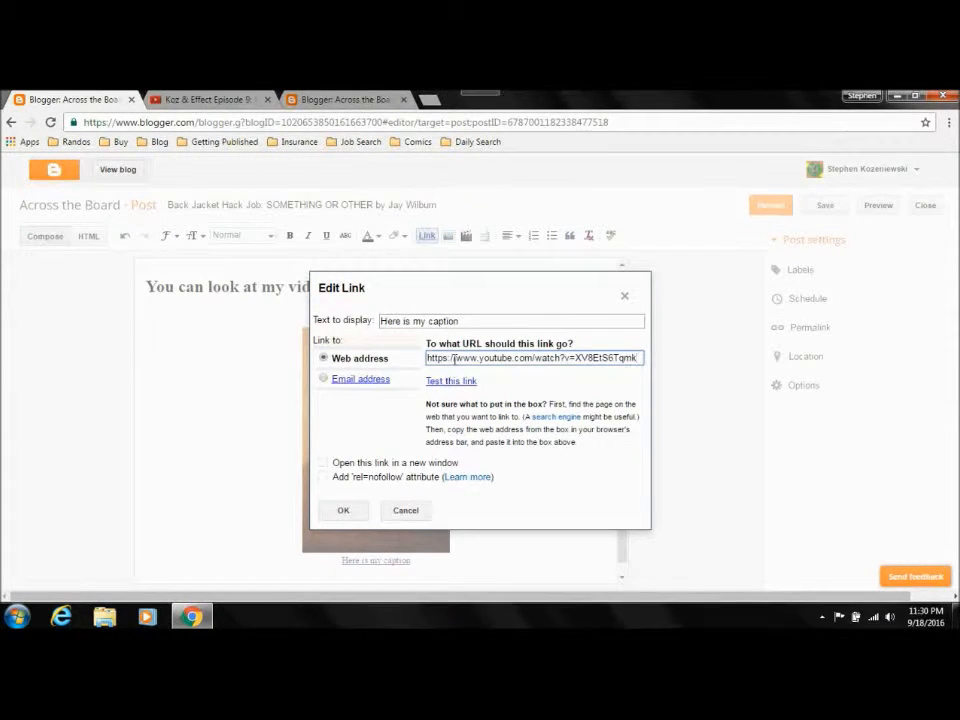
{"action": "left_click", "coordinate": [341, 510]}
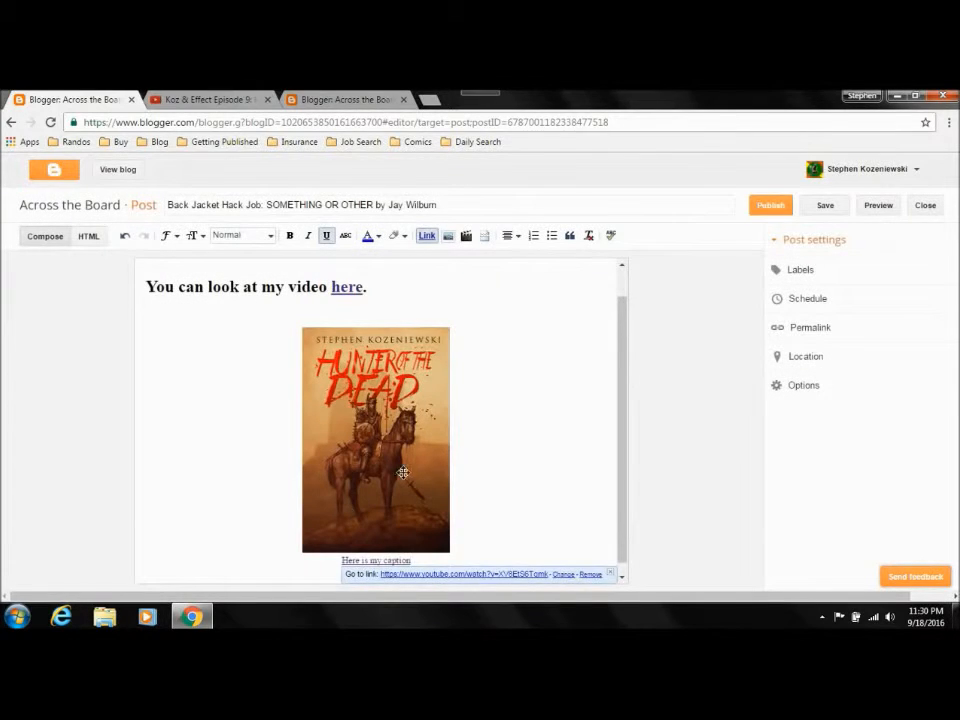
{"action": "left_click_drag", "start_coordinate": [287, 409], "coordinate": [466, 414]}
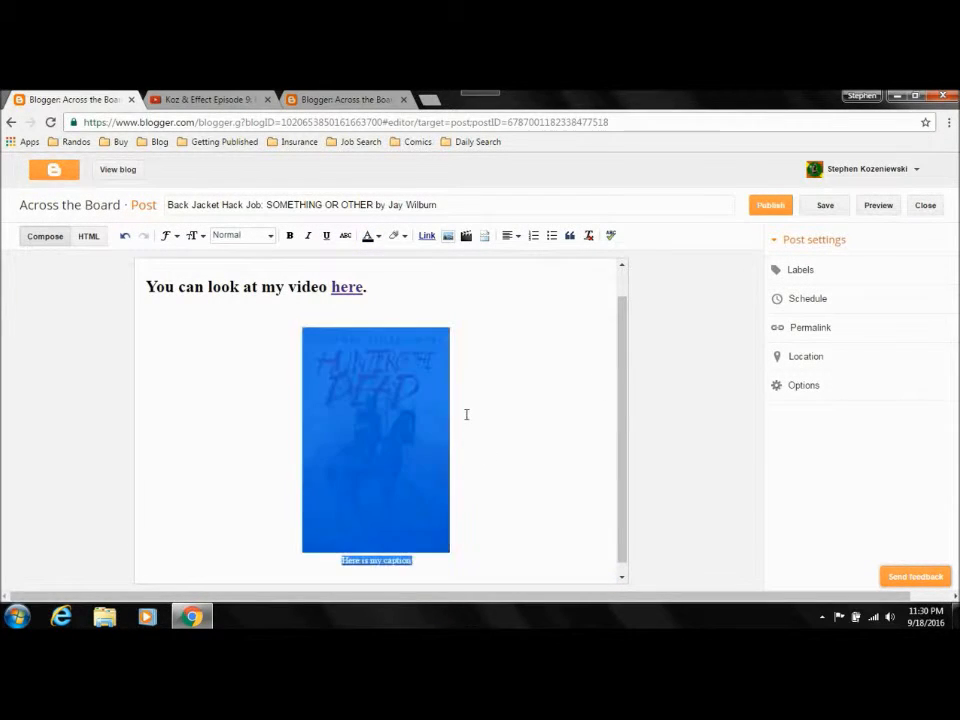
{"action": "left_click", "coordinate": [466, 414]}
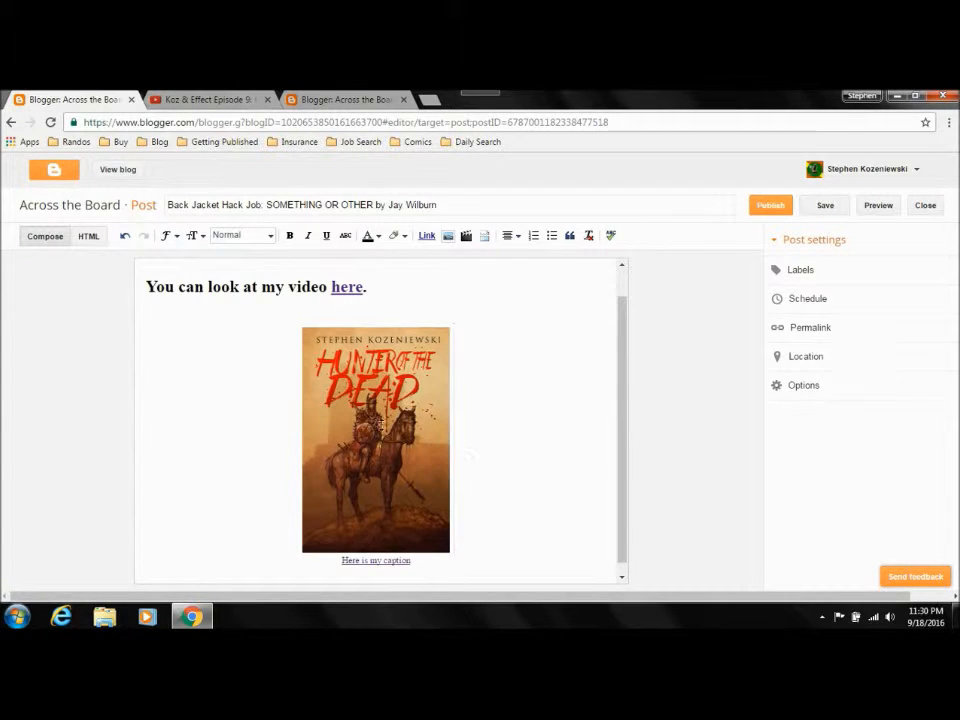
{"action": "left_click", "coordinate": [381, 424]}
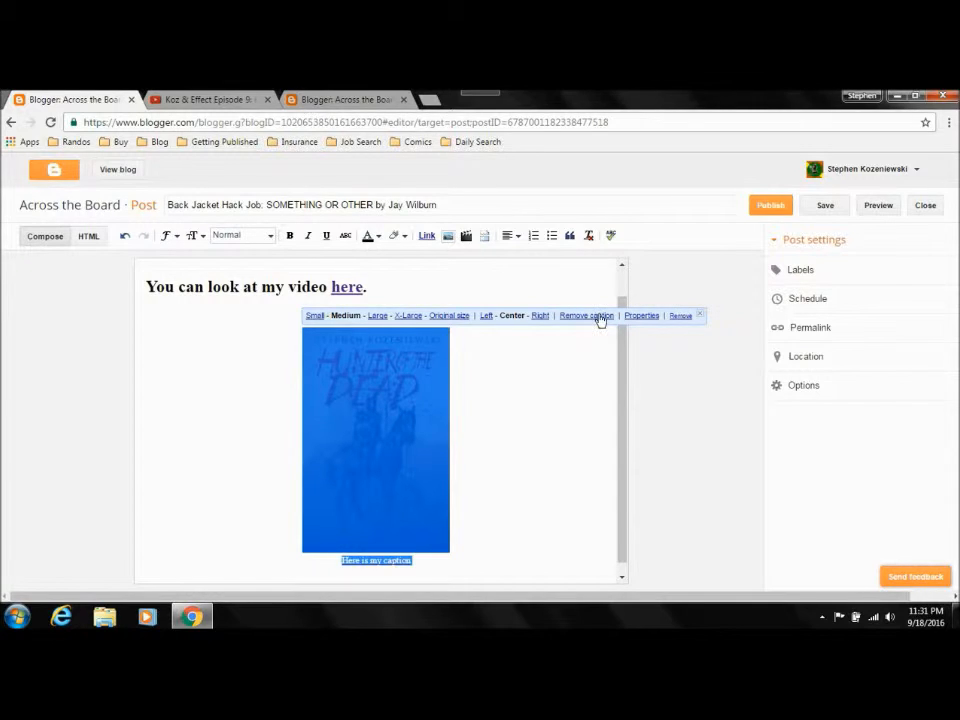
{"action": "left_click", "coordinate": [426, 236]}
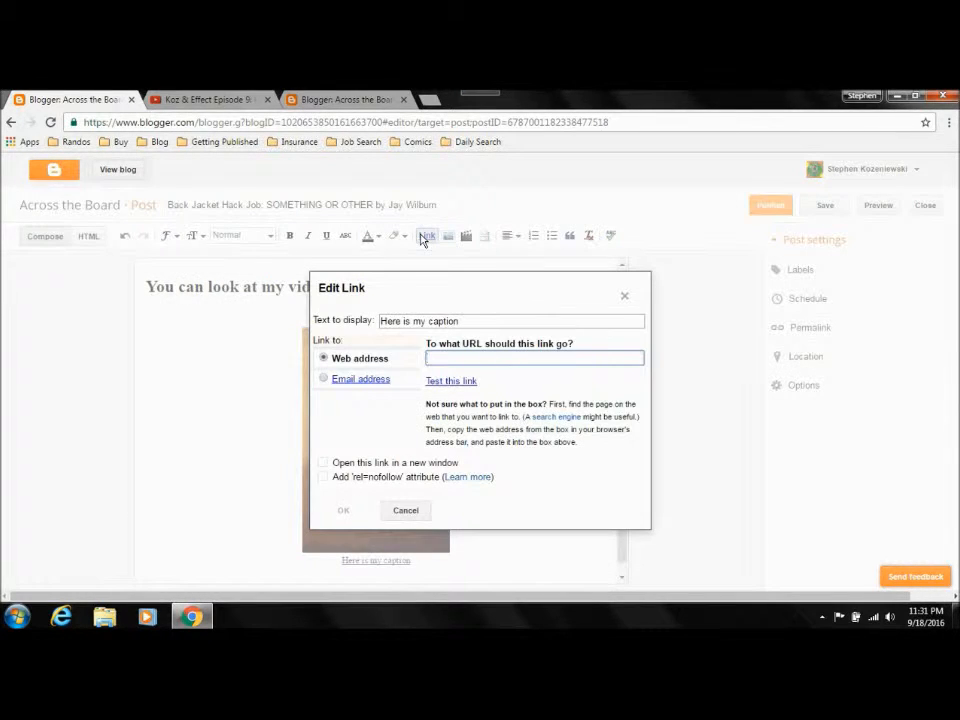
{"action": "left_click", "coordinate": [405, 510]}
{"action": "left_click", "coordinate": [493, 506]}
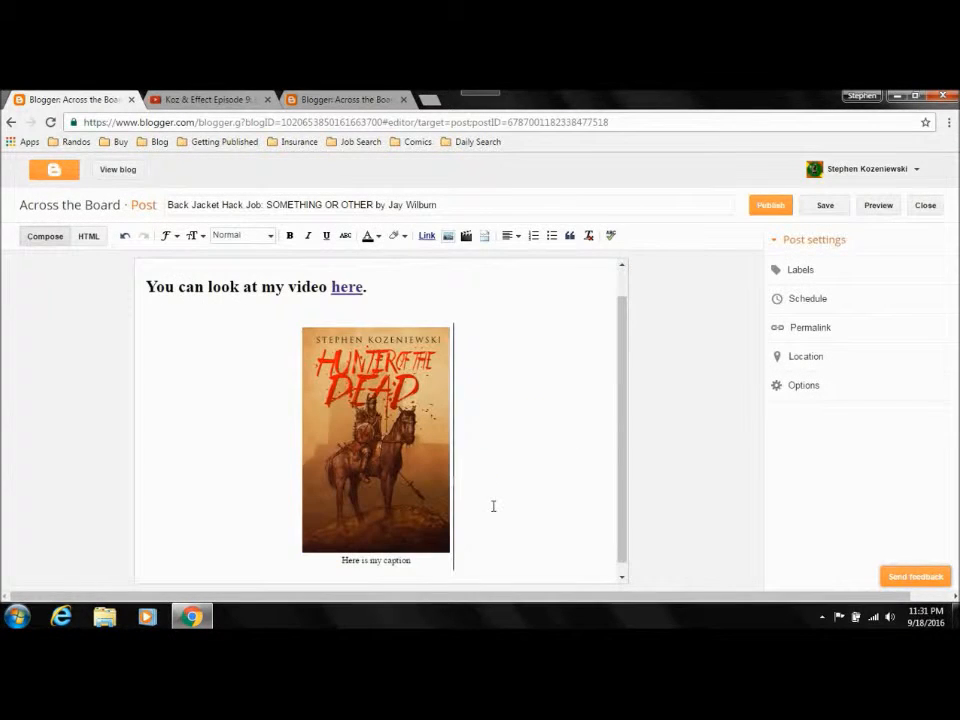
{"action": "left_click", "coordinate": [395, 481]}
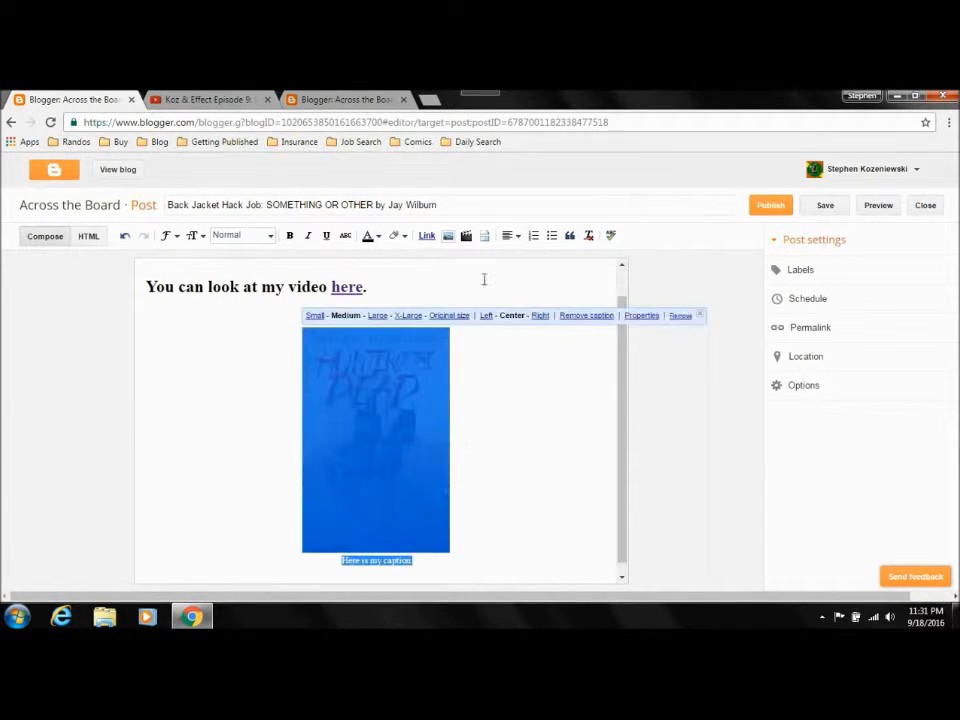
{"action": "left_click", "coordinate": [426, 236]}
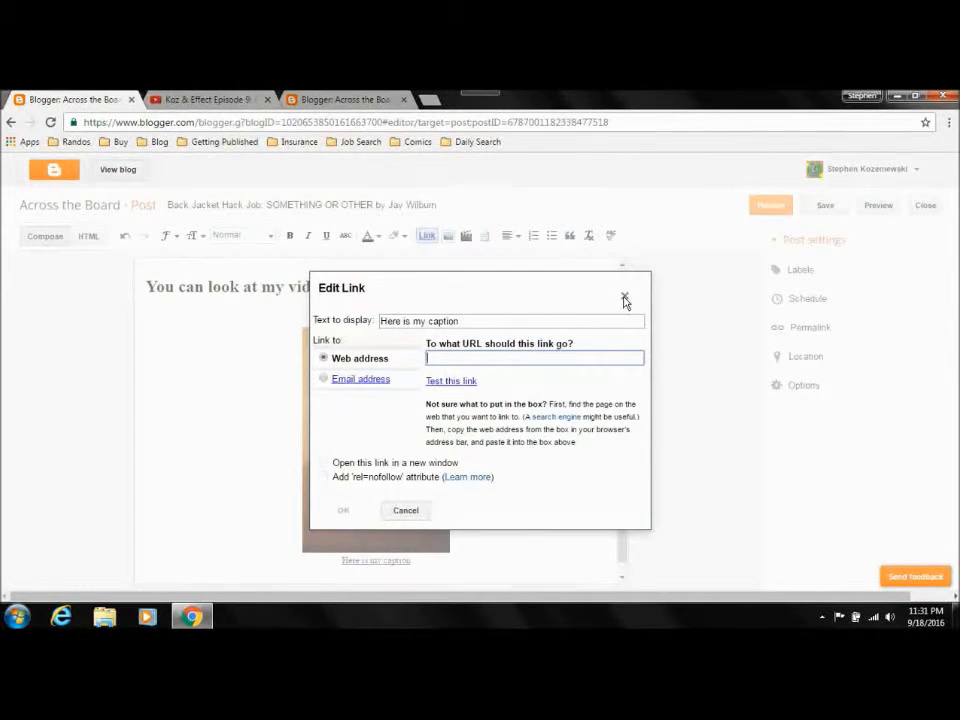
{"action": "left_click", "coordinate": [624, 300]}
{"action": "left_click", "coordinate": [510, 445]}
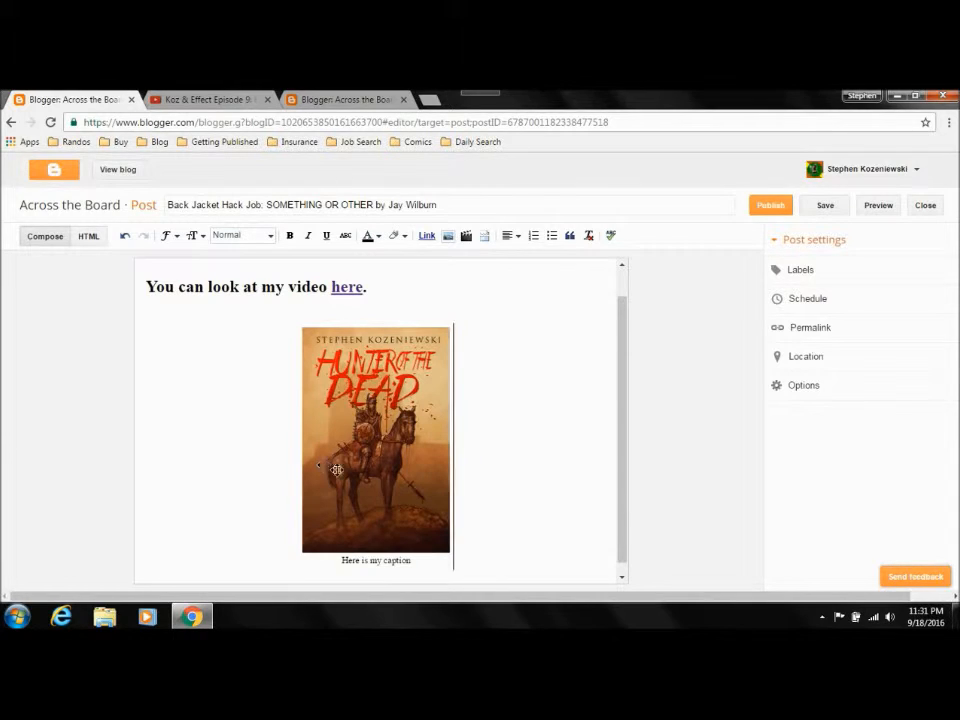
Step: Preview the post to examine how the captioned cover image looks on the blog, and return to the post editor
{"action": "left_click", "coordinate": [877, 209]}
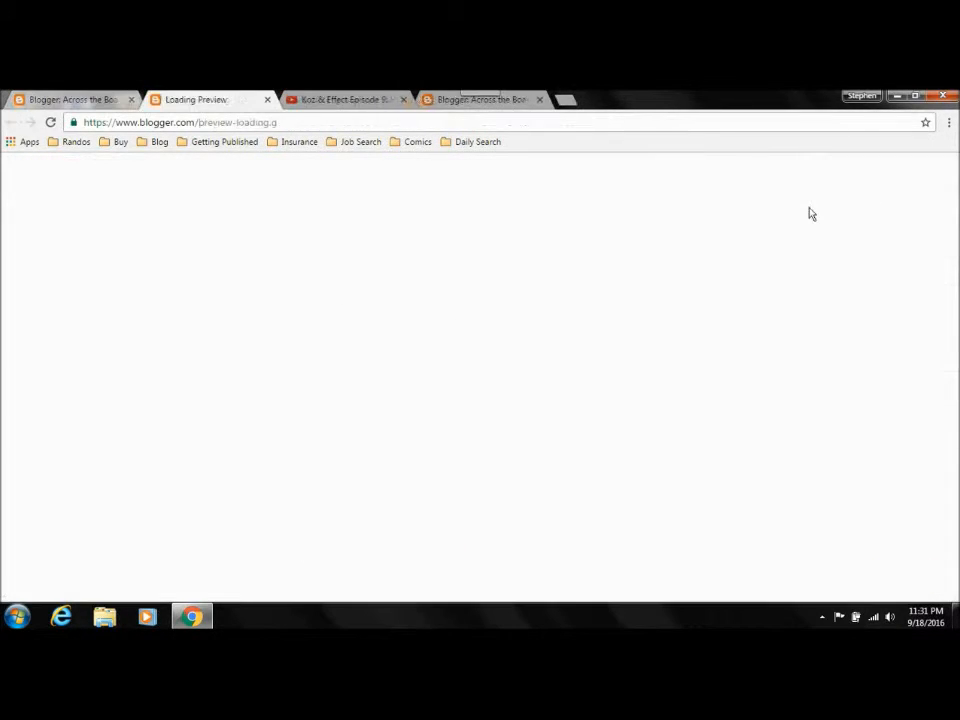
{"action": "scroll", "coordinate": [310, 210], "scroll_direction": "down", "scroll_amount": 5}
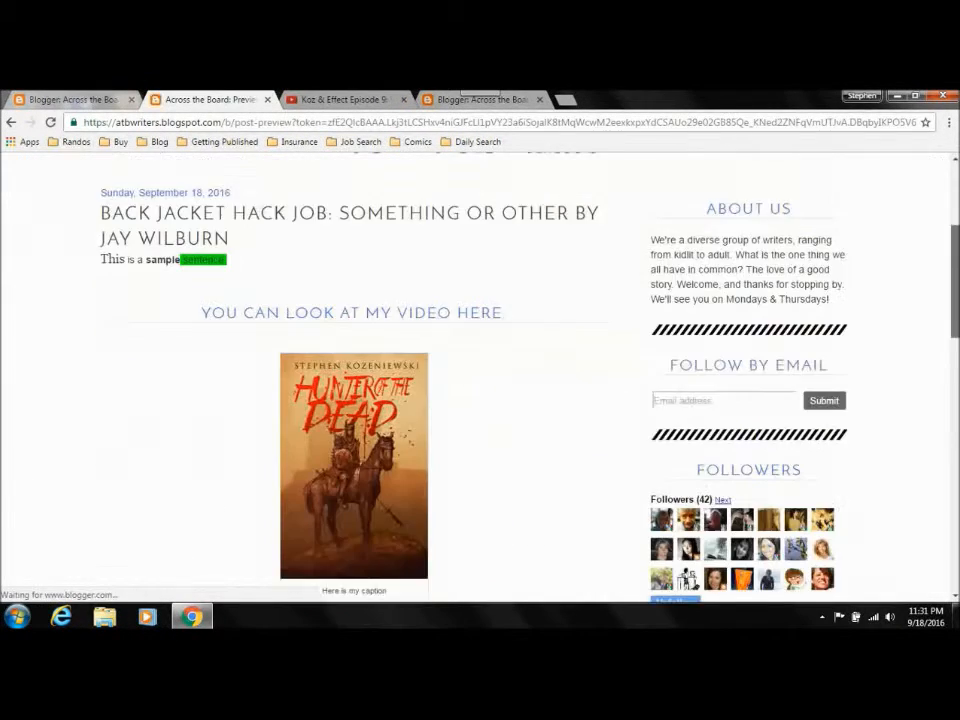
{"action": "scroll", "coordinate": [320, 282], "scroll_direction": "down", "scroll_amount": 2}
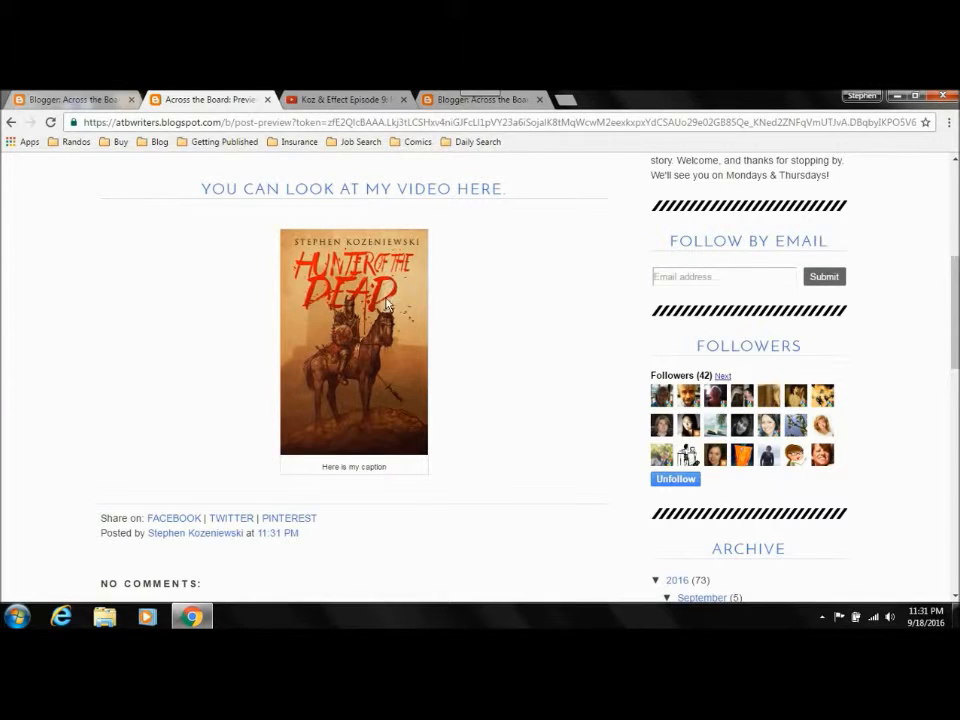
{"action": "left_click", "coordinate": [64, 100]}
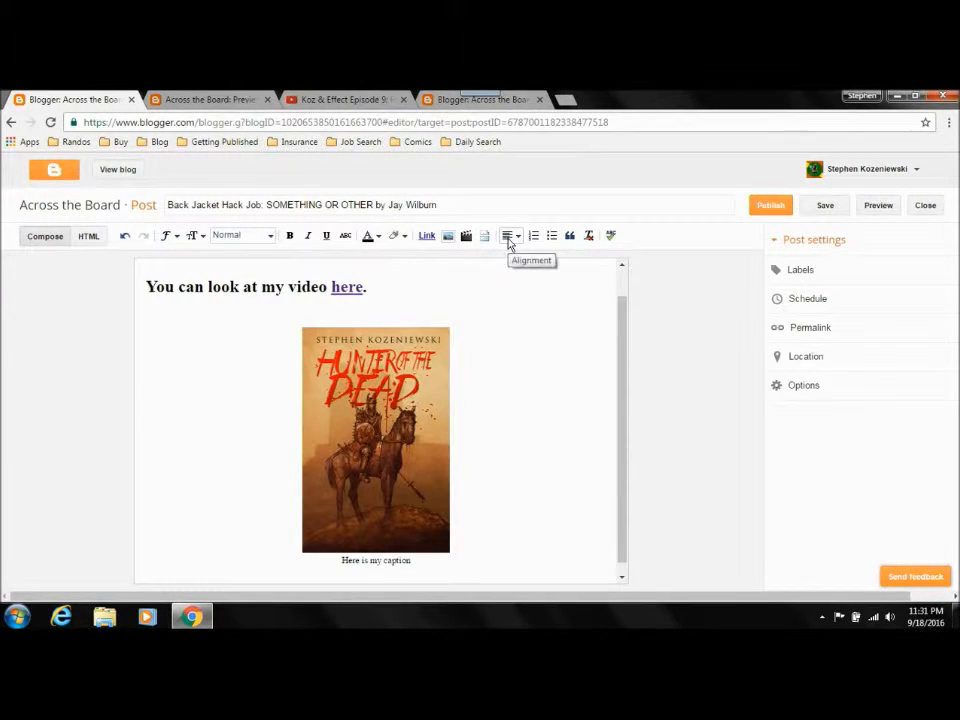
{"action": "left_click", "coordinate": [510, 236]}
{"action": "left_click", "coordinate": [441, 291]}
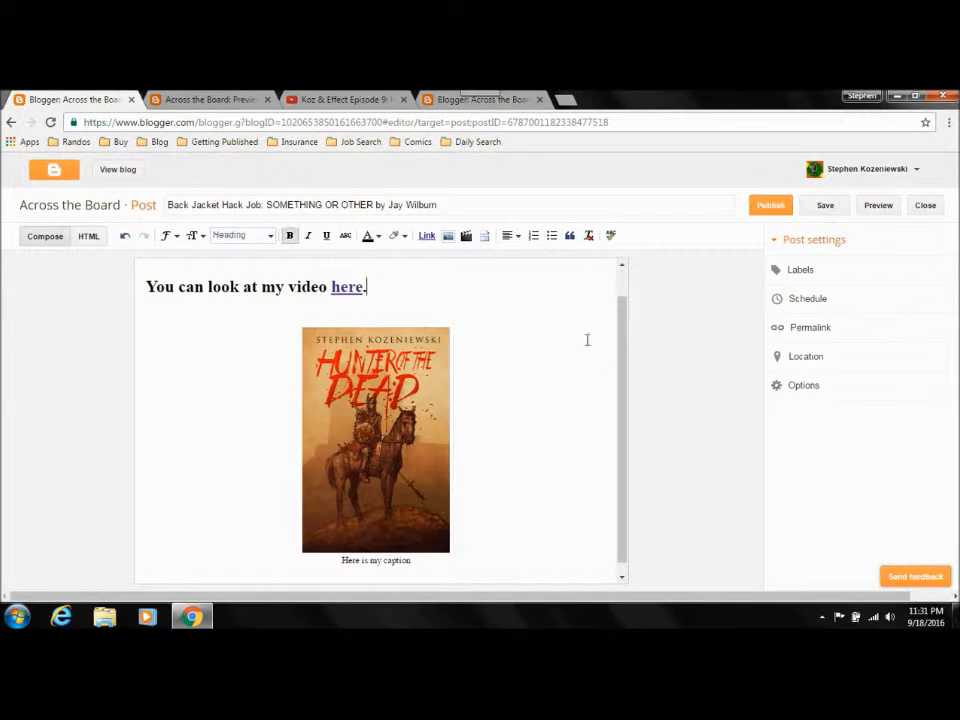
{"action": "scroll", "coordinate": [521, 375], "scroll_direction": "up", "scroll_amount": 1}
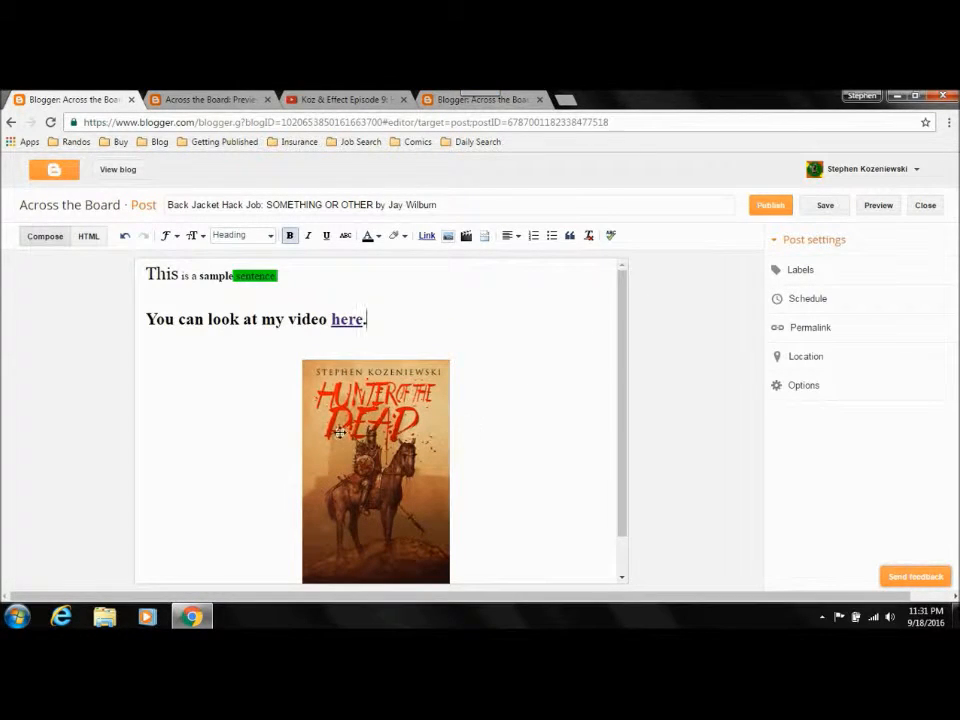
{"action": "left_click", "coordinate": [318, 372]}
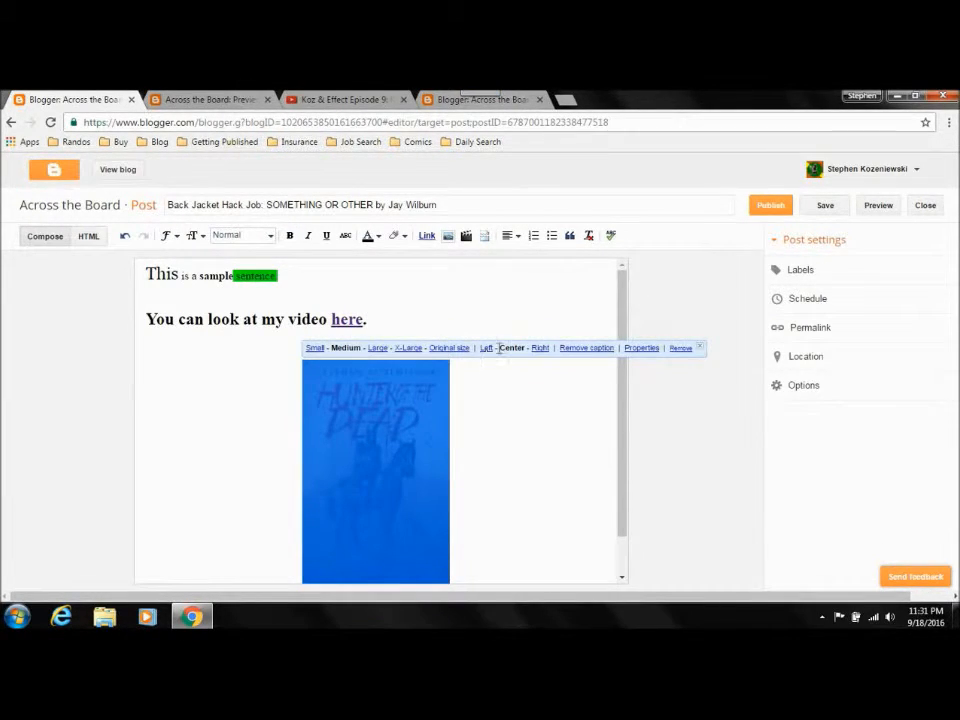
{"action": "left_click", "coordinate": [320, 270]}
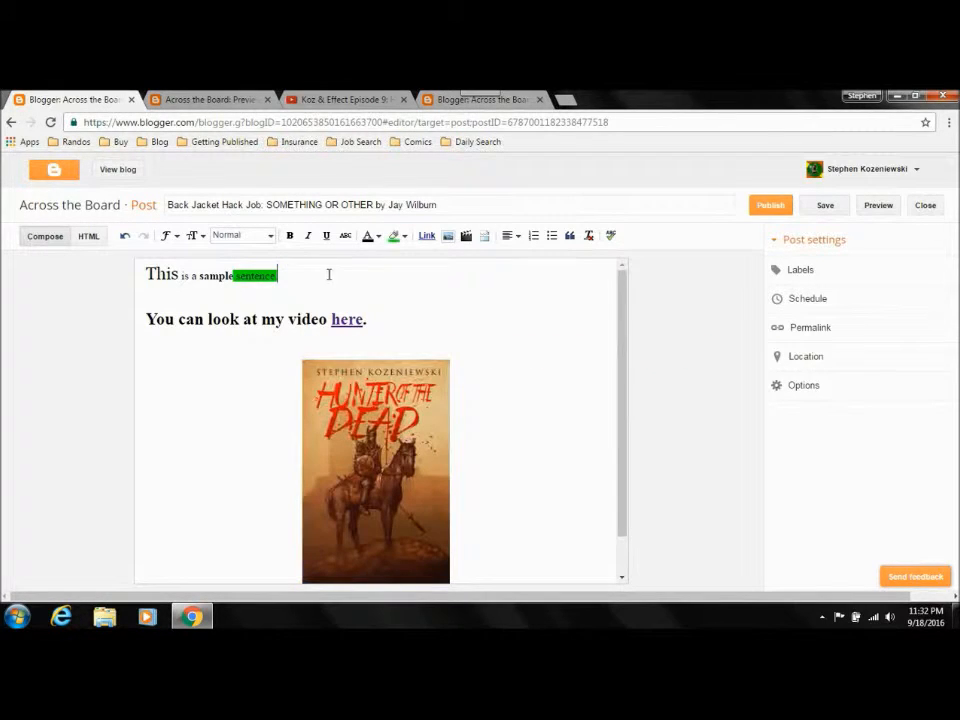
Step: Try center and justified alignment on the sample sentence at the start of the post
{"action": "left_click_drag", "start_coordinate": [328, 272], "coordinate": [145, 280]}
{"action": "left_click", "coordinate": [514, 236]}
{"action": "left_click", "coordinate": [517, 259]}
{"action": "left_click", "coordinate": [512, 236]}
{"action": "left_click", "coordinate": [514, 271]}
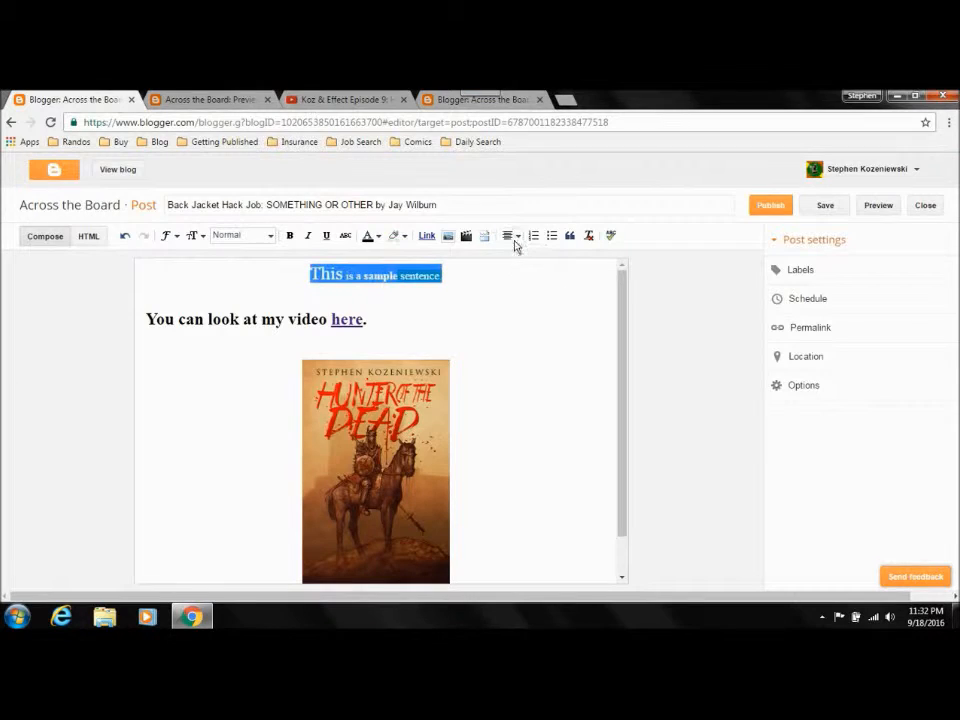
{"action": "left_click", "coordinate": [511, 238]}
{"action": "left_click", "coordinate": [525, 306]}
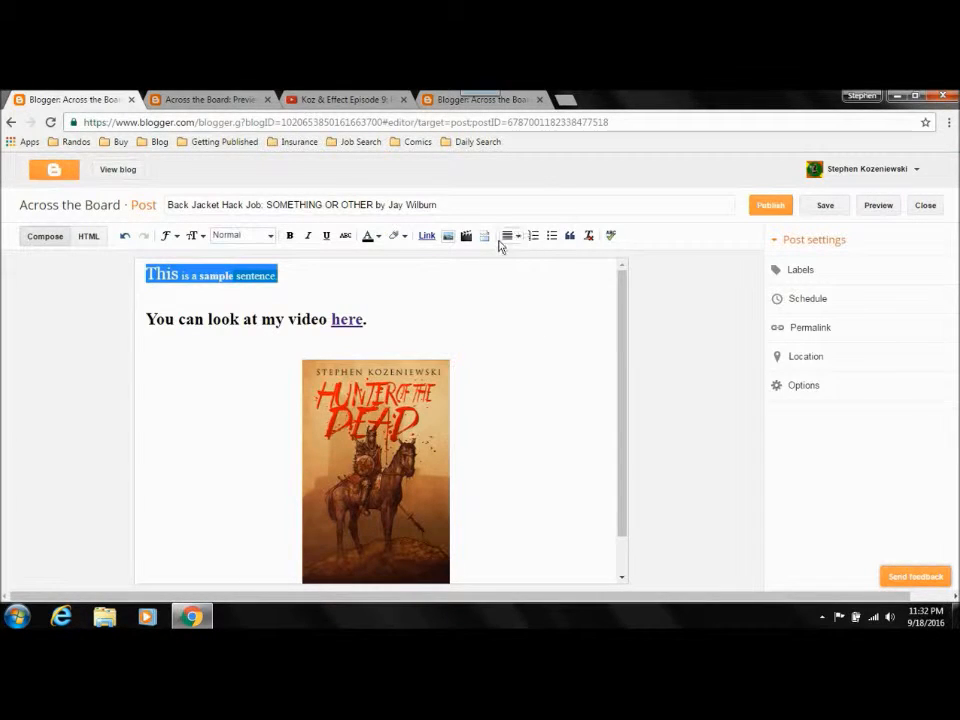
Step: Remove the formatting from the sample sentence and from the "You can look at my video here." heading
{"action": "left_click", "coordinate": [589, 238]}
{"action": "left_click", "coordinate": [296, 276]}
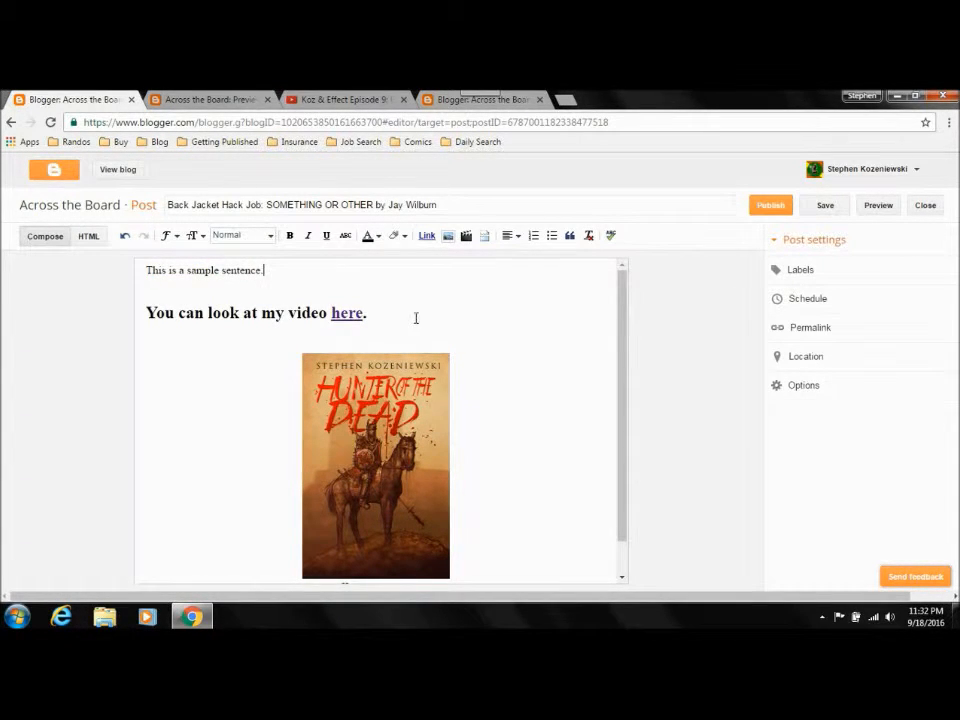
{"action": "left_click_drag", "start_coordinate": [416, 318], "coordinate": [124, 306]}
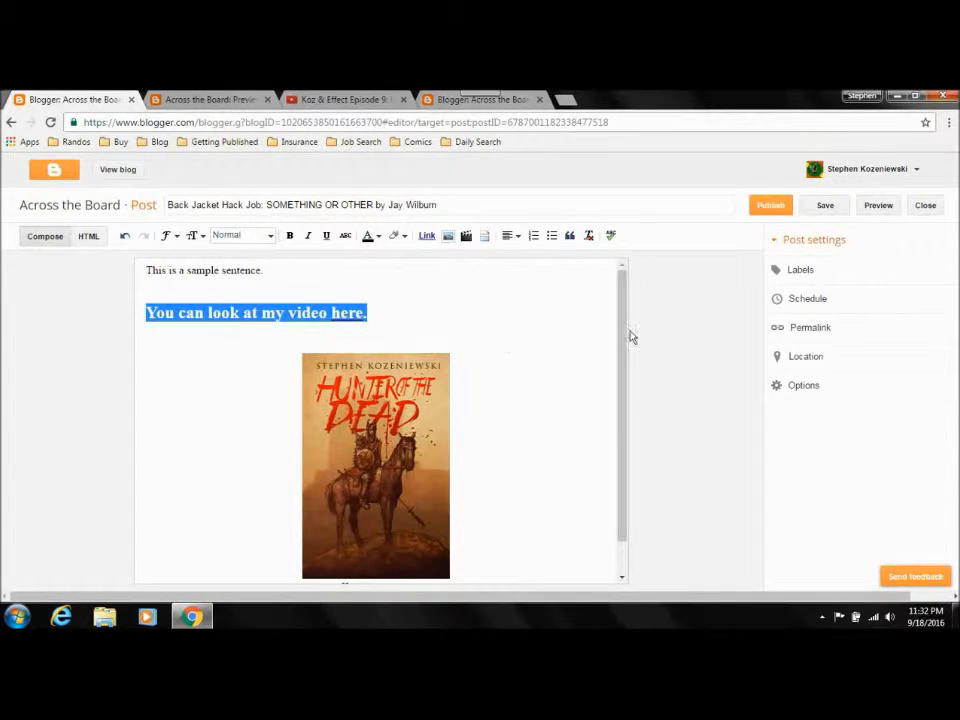
{"action": "key", "text": "ctrl+z"}
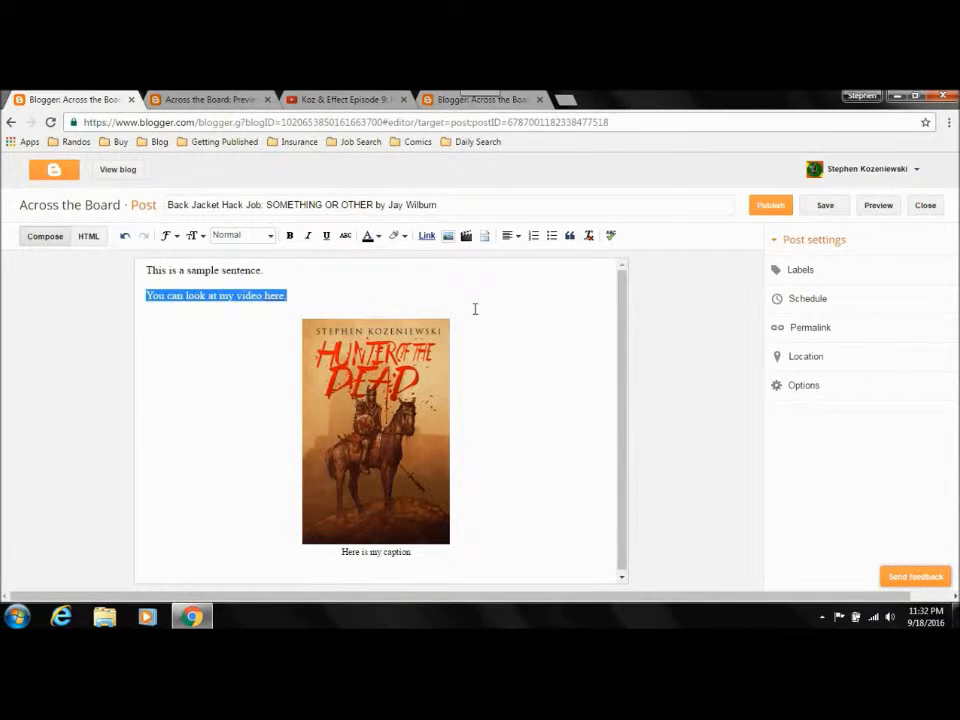
{"action": "left_click", "coordinate": [269, 278]}
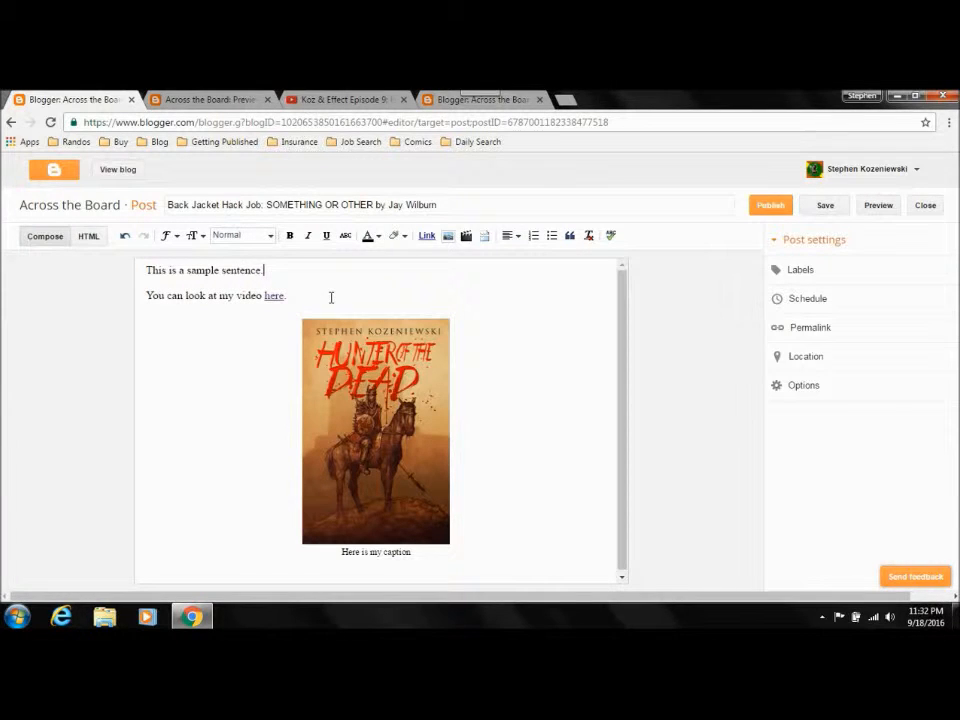
{"action": "left_click", "coordinate": [276, 300]}
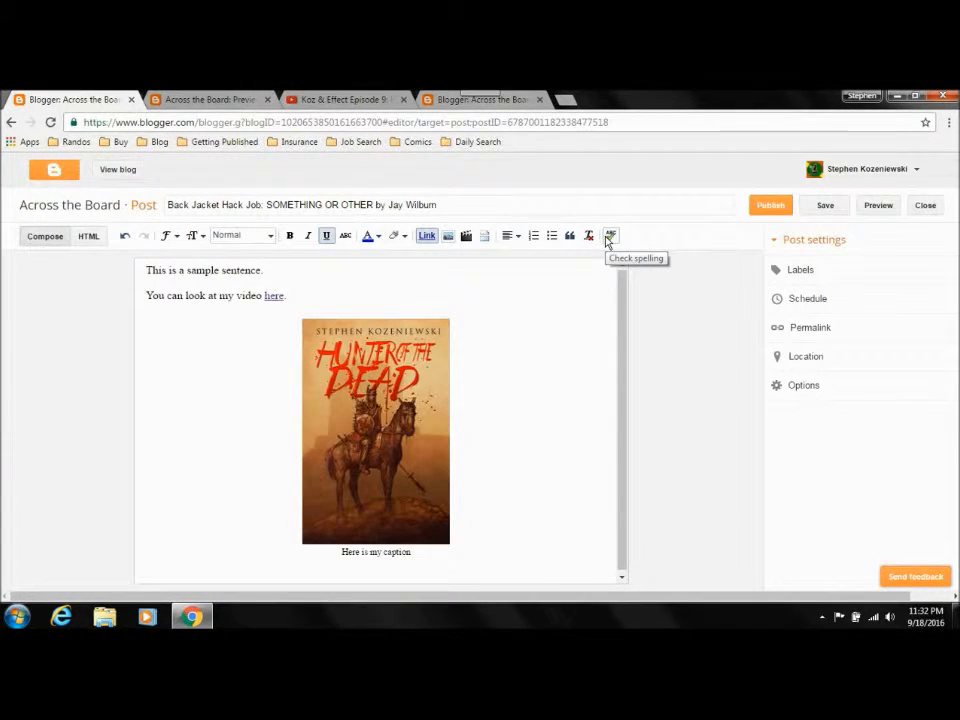
{"action": "left_click", "coordinate": [332, 284]}
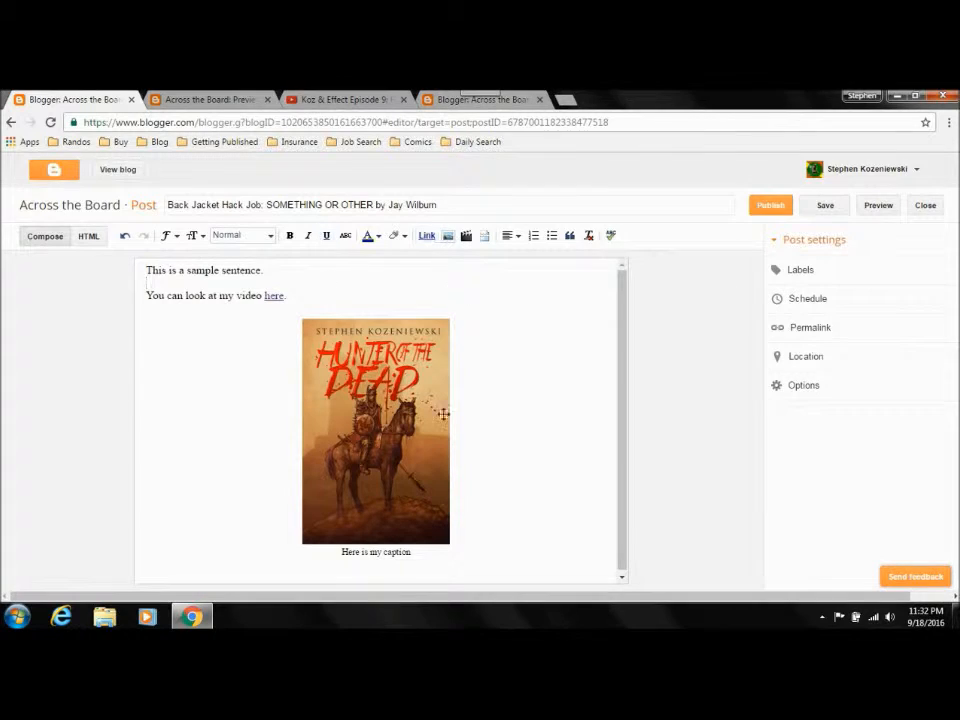
{"action": "left_click_drag", "start_coordinate": [623, 394], "coordinate": [647, 410]}
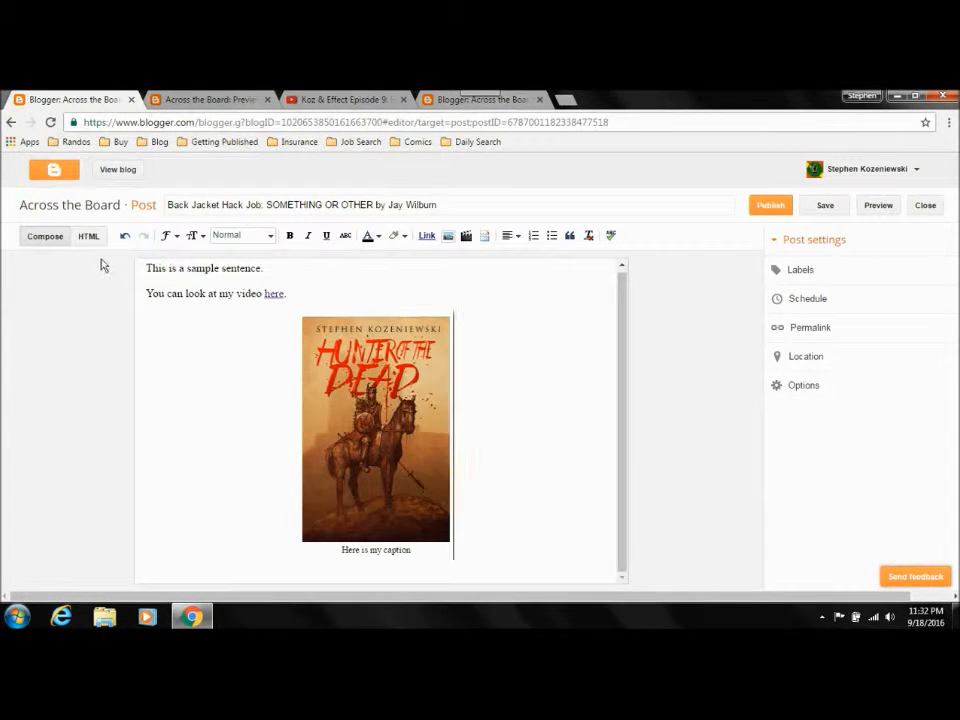
Step: Examine the post's HTML source, select all of its code, and return to the compose view
{"action": "left_click", "coordinate": [89, 237]}
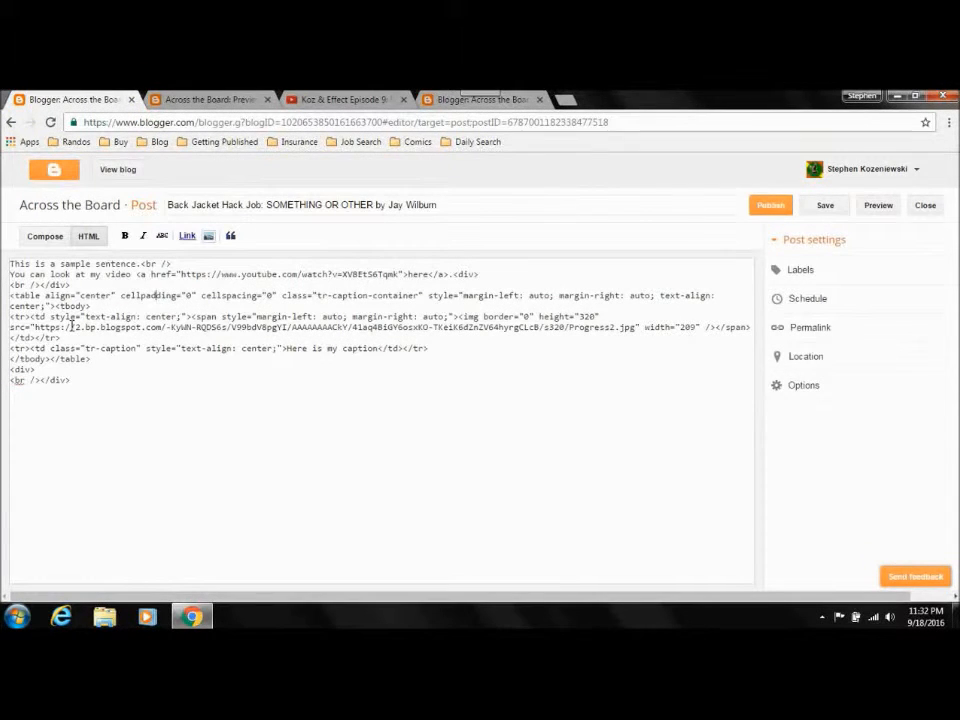
{"action": "left_click", "coordinate": [12, 264]}
{"action": "left_click_drag", "start_coordinate": [12, 264], "coordinate": [163, 412]}
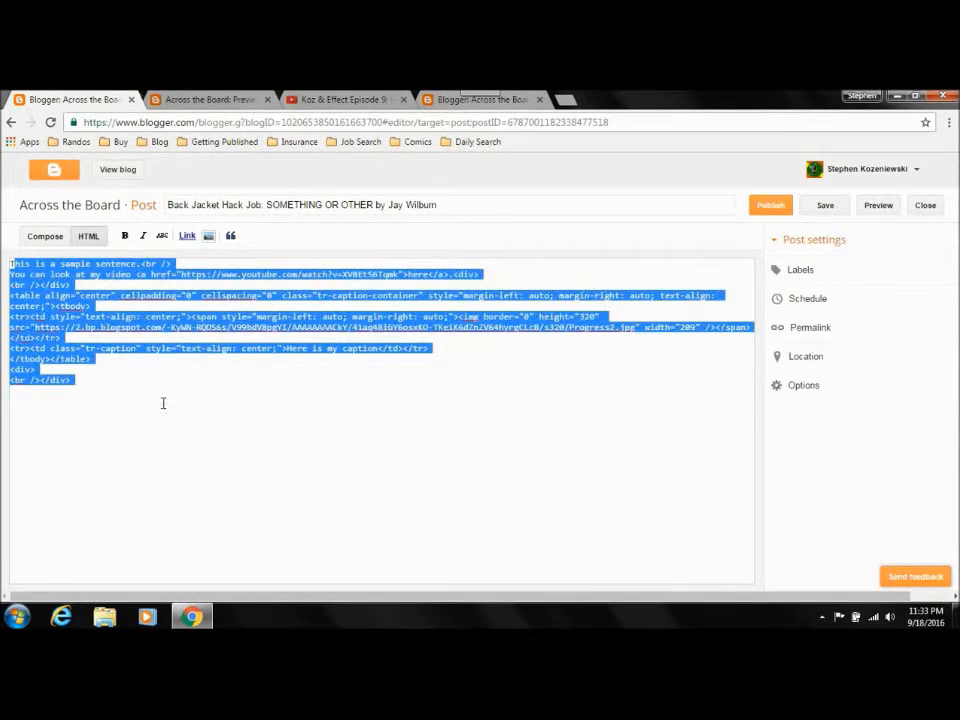
{"action": "left_click", "coordinate": [163, 403]}
{"action": "left_click_drag", "start_coordinate": [9, 263], "coordinate": [154, 405]}
{"action": "left_click", "coordinate": [45, 236]}
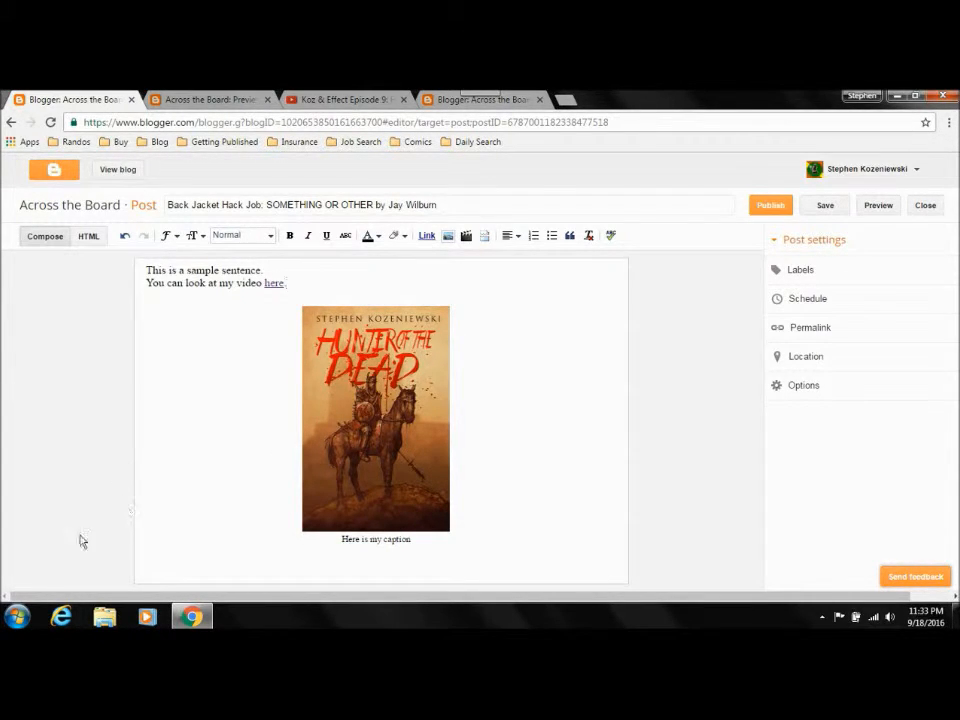
Step: Switch to Notepad with a new blank document
{"action": "left_click", "coordinate": [14, 617]}
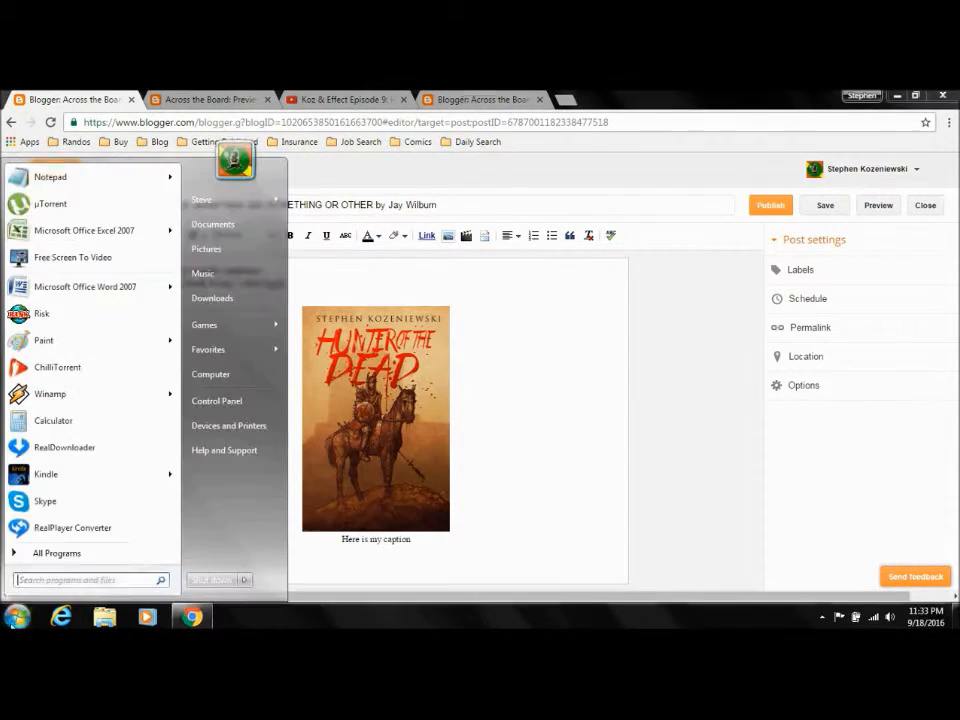
{"action": "left_click", "coordinate": [50, 177]}
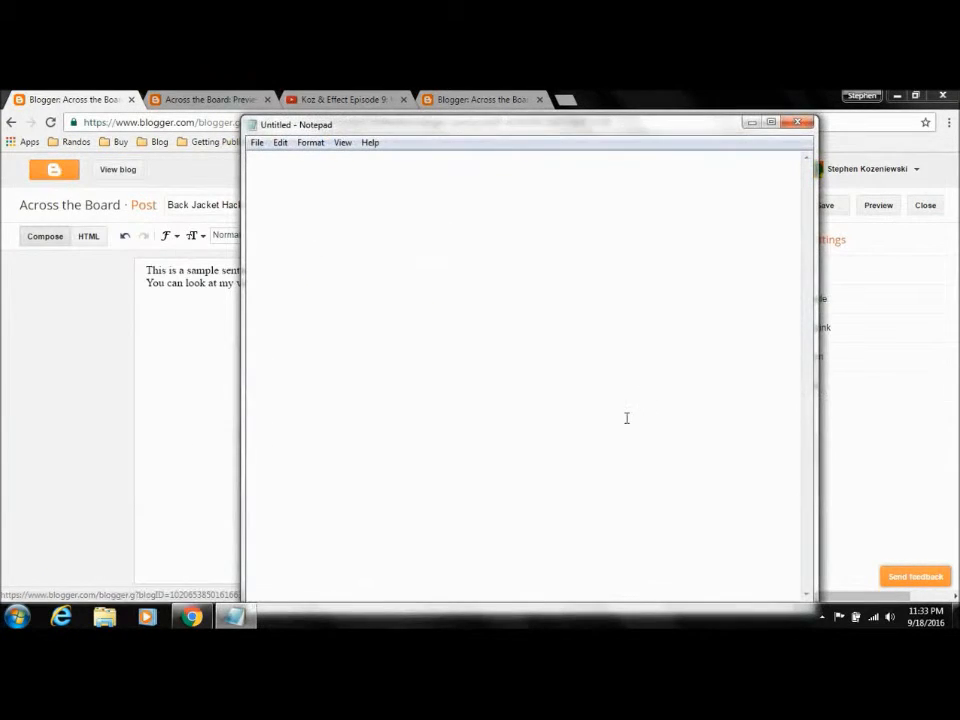
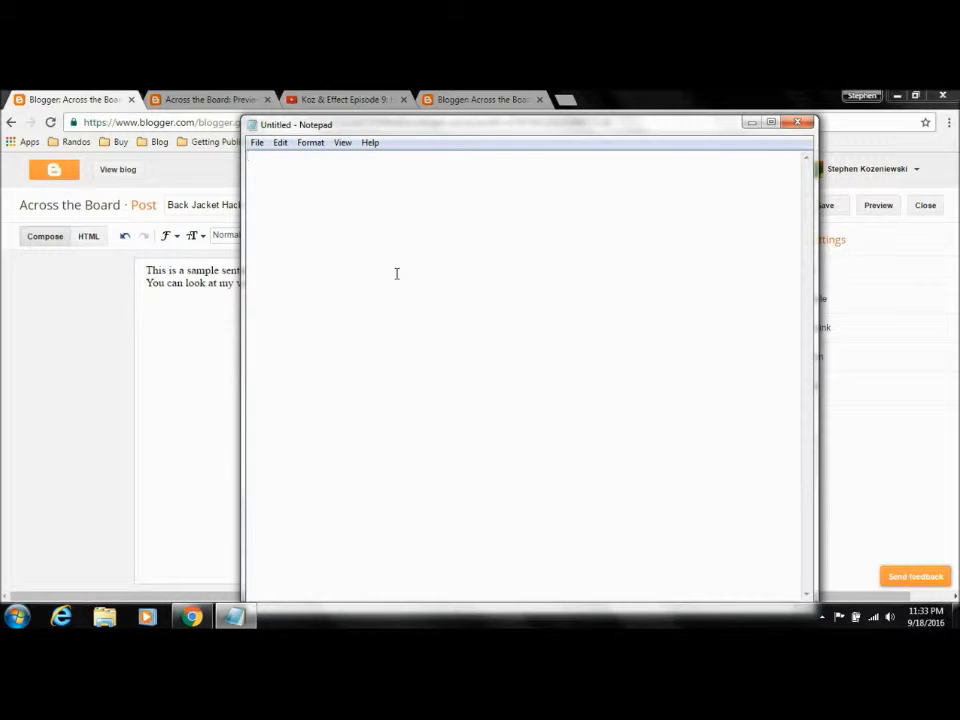
Step: Enter a line of random letters in Notepad, copy it, and paste it over the entire content of the blog post
{"action": "type", "text": "dsfkjhsdflkjshdfkjahsdfkahslkfhaskdljfhaslkjdfhj"}
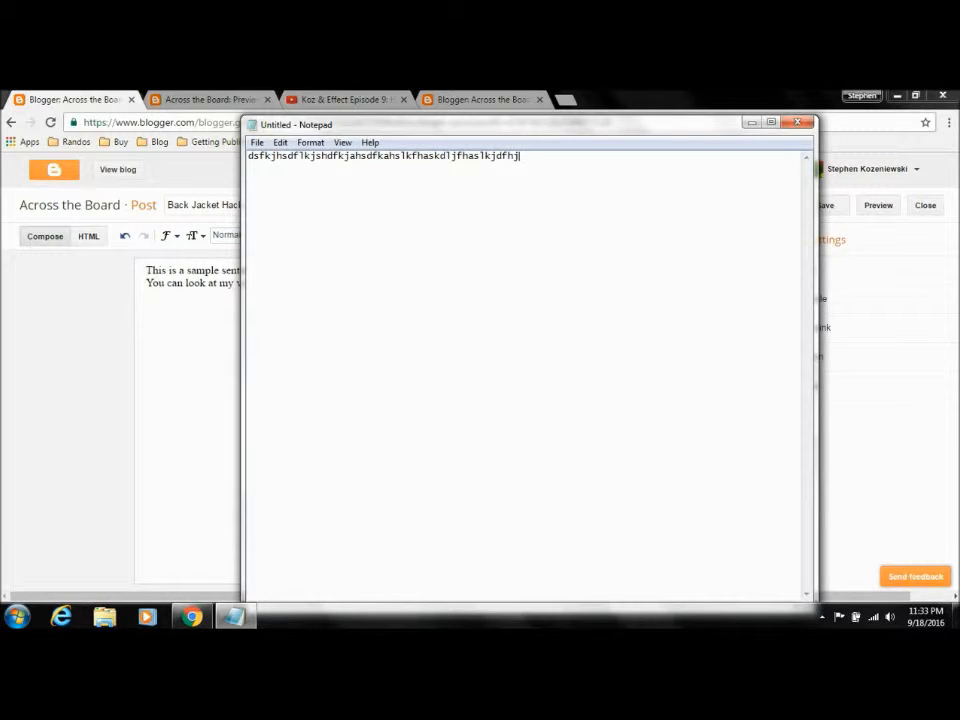
{"action": "key", "text": "ctrl+a"}
{"action": "key", "text": "ctrl+c"}
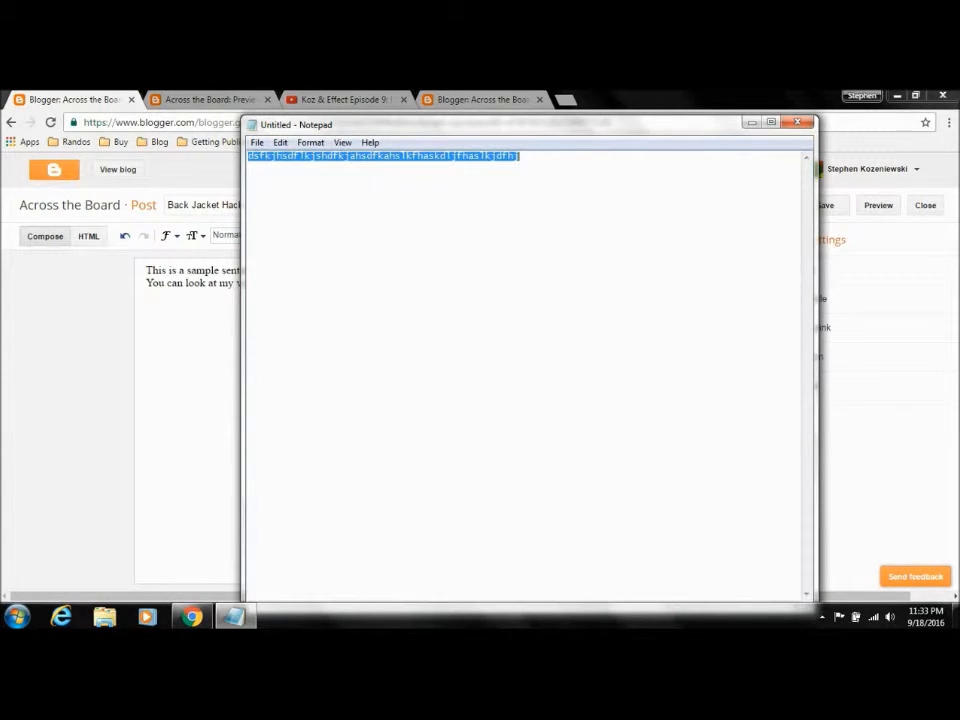
{"action": "left_click", "coordinate": [187, 361]}
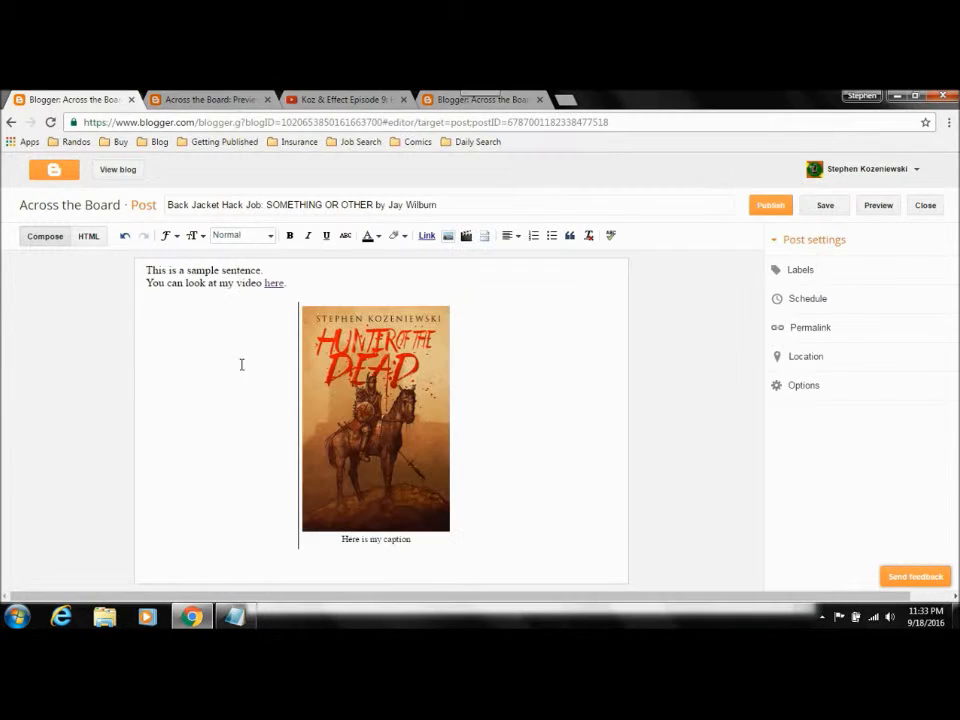
{"action": "key", "text": "ctrl+a"}
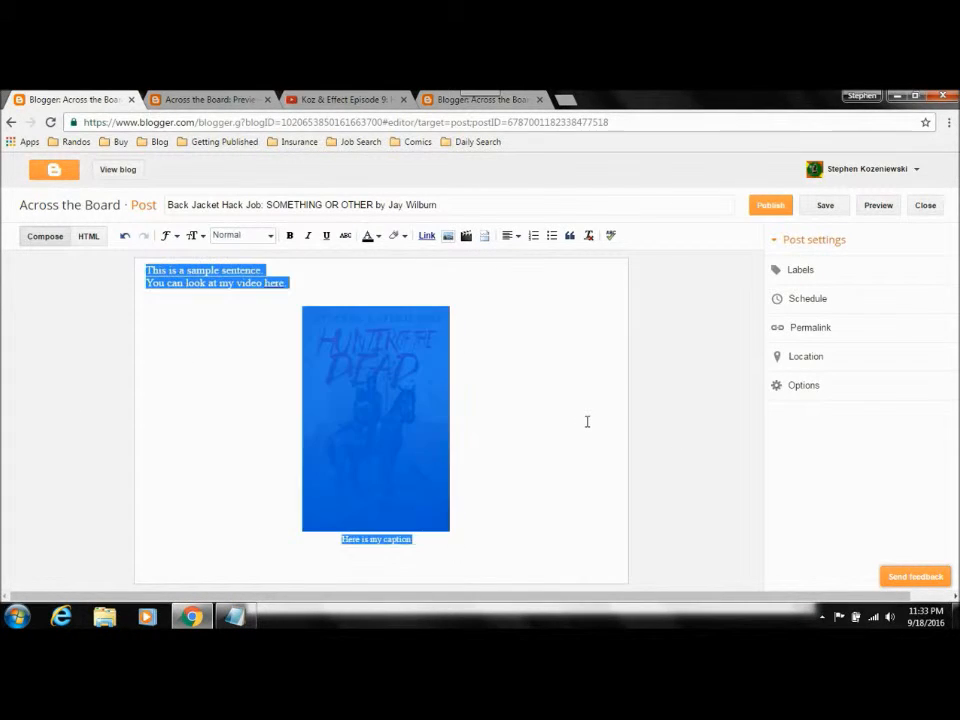
{"action": "key", "text": "ctrl+v"}
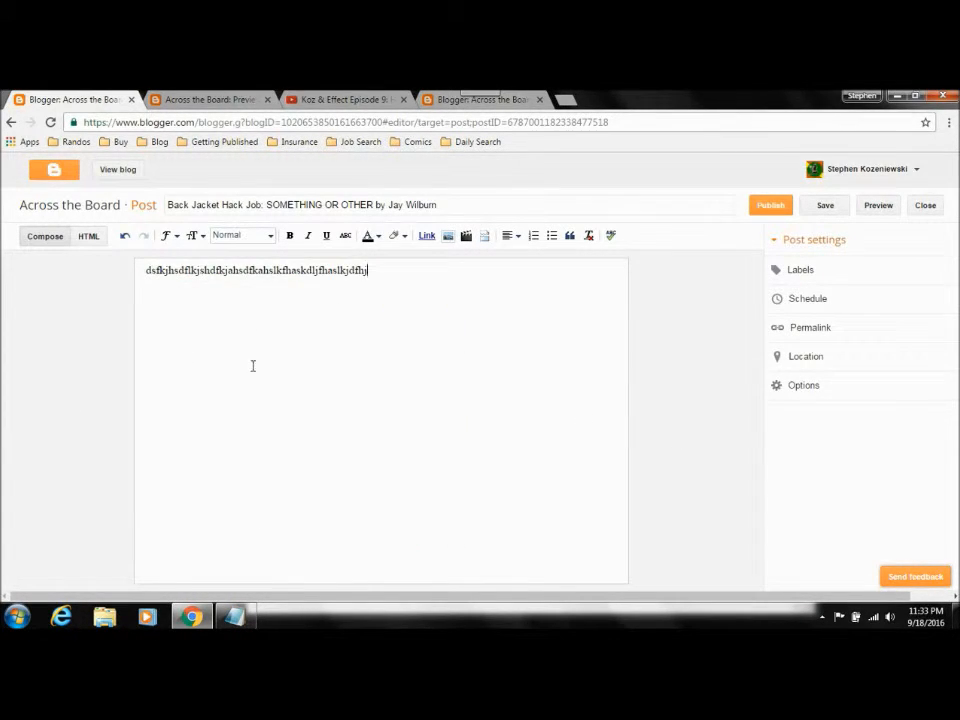
Step: Examine the pasted text in the post's HTML source, select it there, and return to the compose view
{"action": "left_click", "coordinate": [88, 236]}
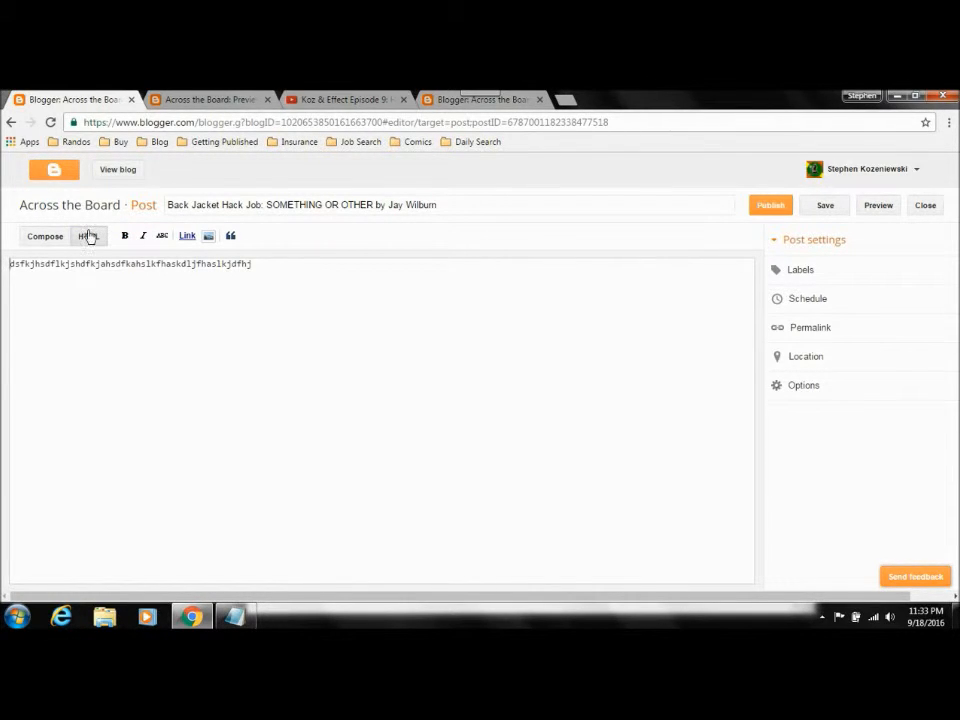
{"action": "left_click_drag", "start_coordinate": [262, 264], "coordinate": [8, 264]}
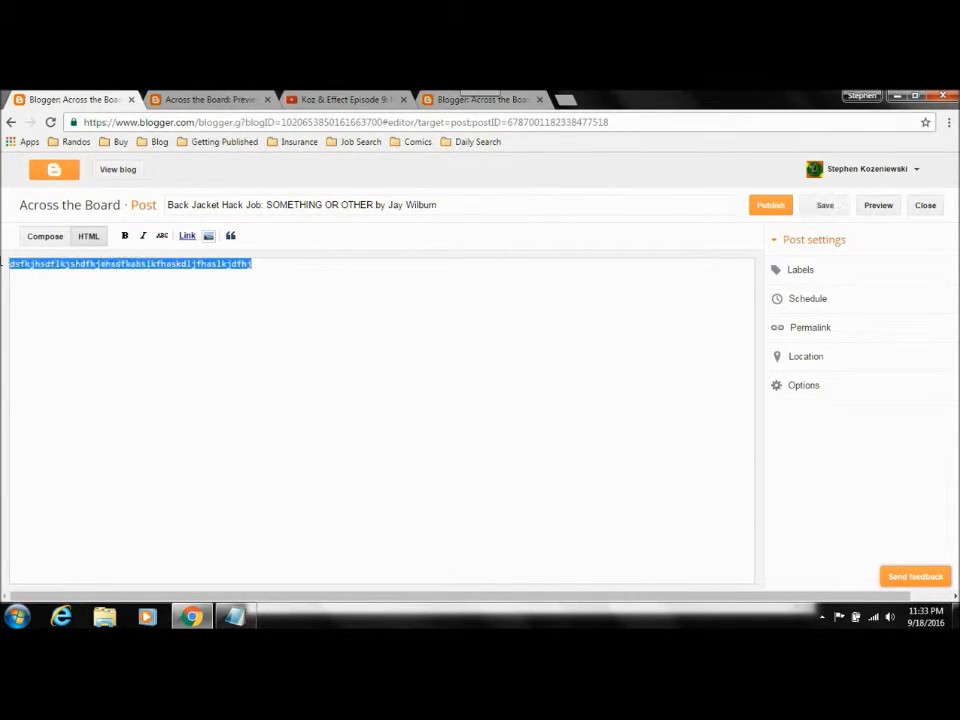
{"action": "left_click", "coordinate": [42, 238]}
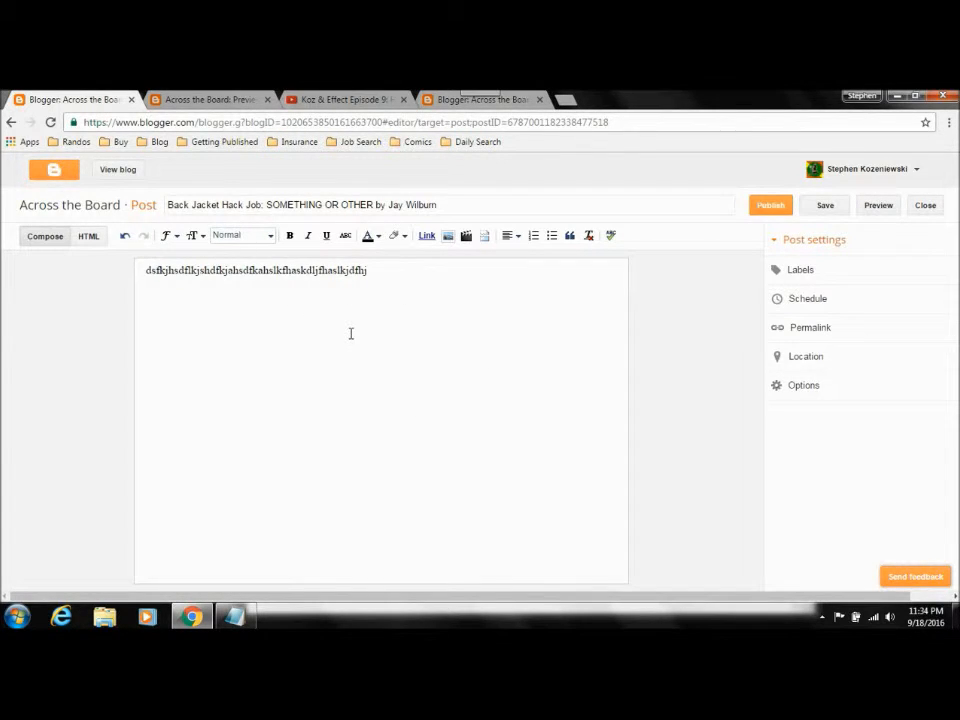
{"action": "left_click", "coordinate": [234, 616]}
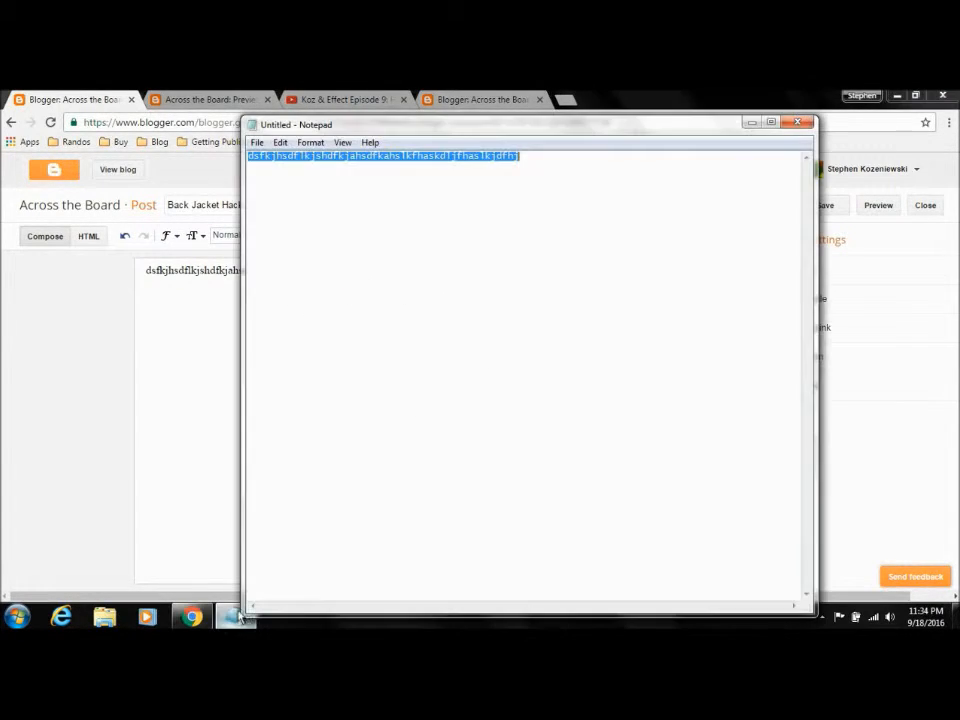
{"action": "left_click", "coordinate": [427, 282]}
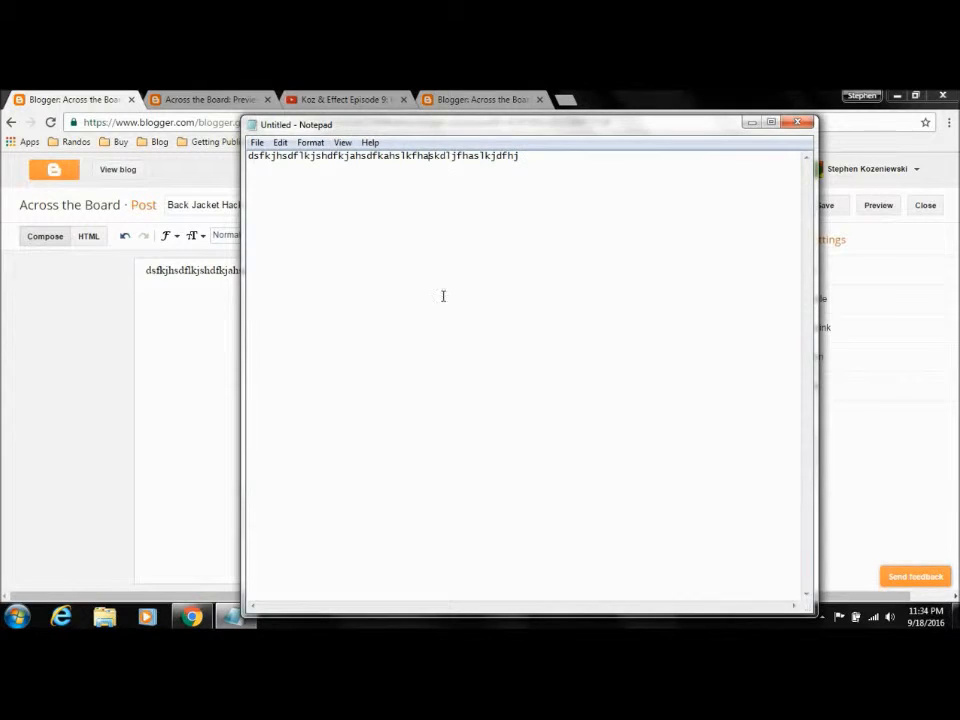
{"action": "left_click", "coordinate": [188, 365]}
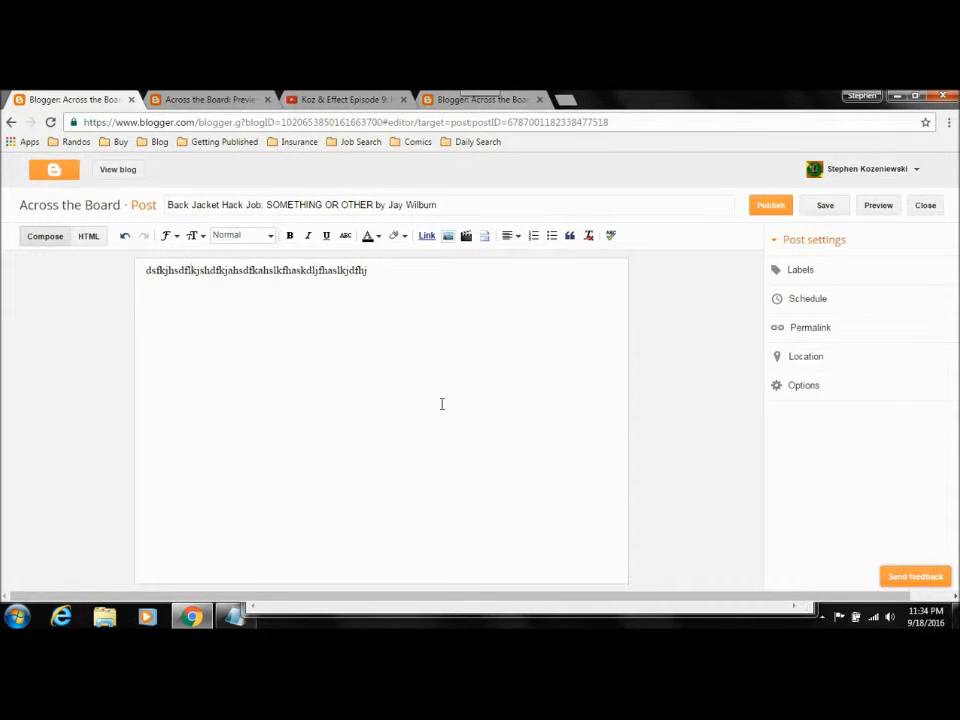
Step: Open the post's label settings, load the public blog atbwriters.blogspot.com in another tab, and examine the labels beneath its newest entry
{"action": "left_click", "coordinate": [812, 272]}
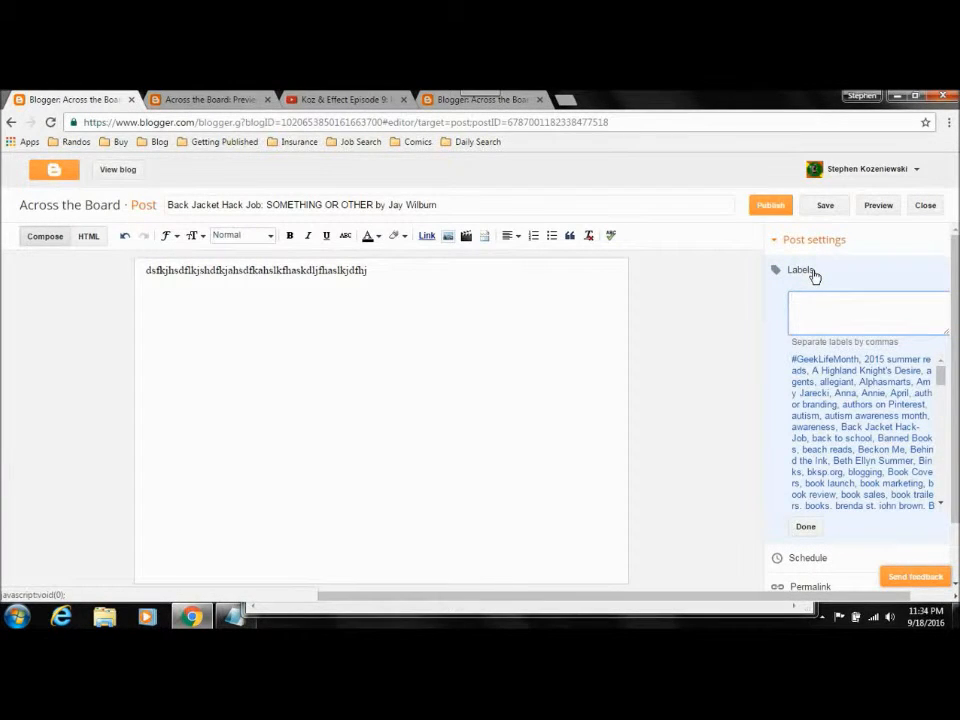
{"action": "left_click", "coordinate": [450, 100]}
{"action": "left_click", "coordinate": [188, 99]}
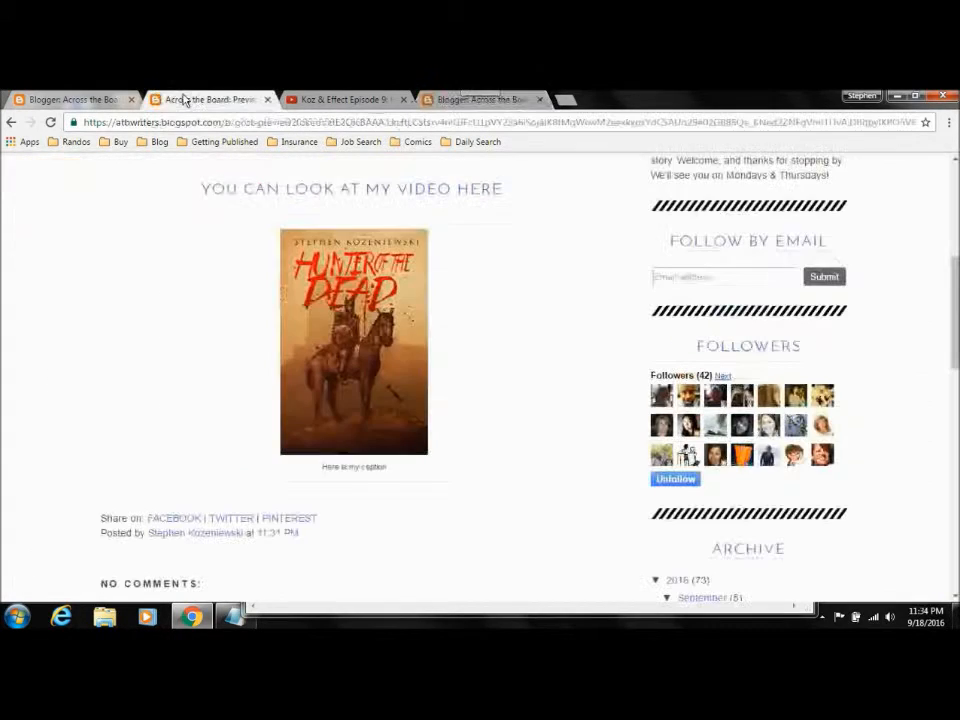
{"action": "left_click", "coordinate": [438, 101]}
{"action": "left_click", "coordinate": [435, 118]}
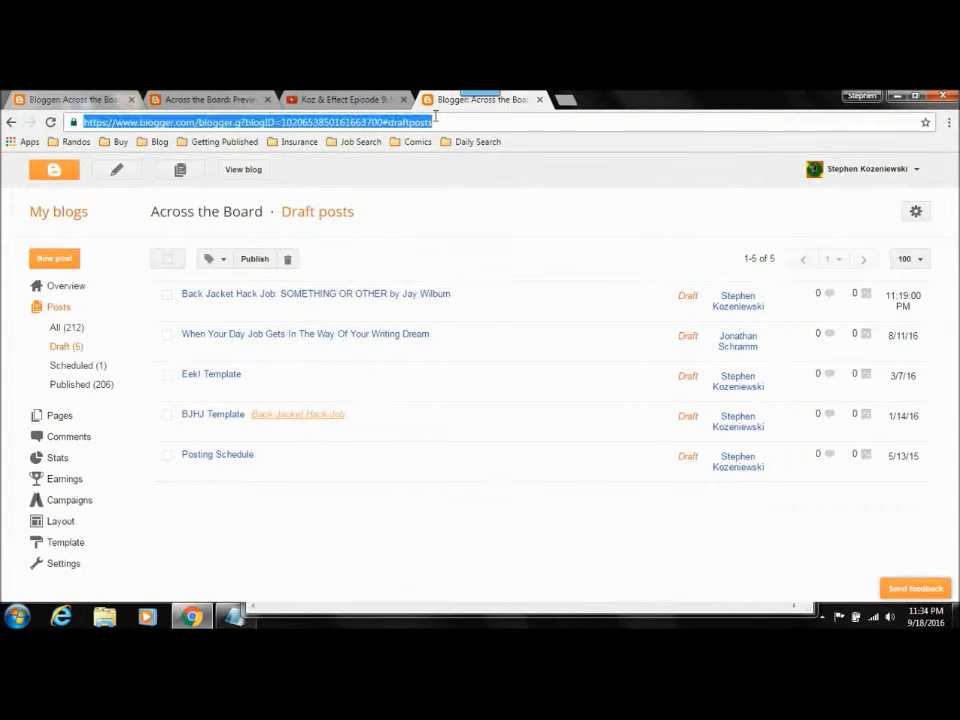
{"action": "type", "text": "atb"}
{"action": "key", "text": "Return"}
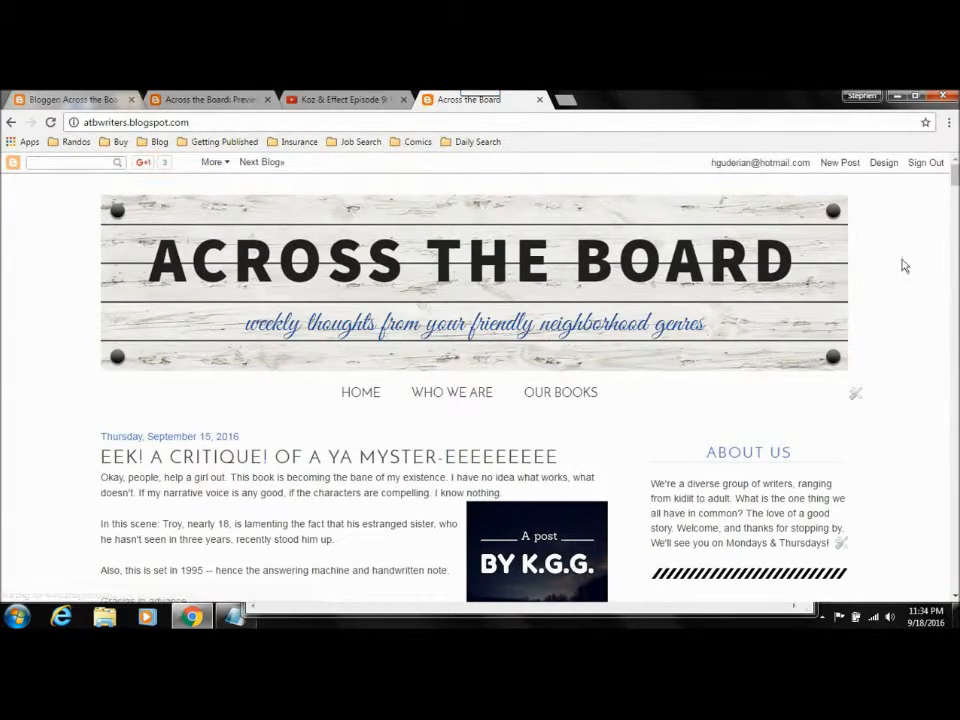
{"action": "scroll", "coordinate": [665, 311], "scroll_direction": "down", "scroll_amount": 15}
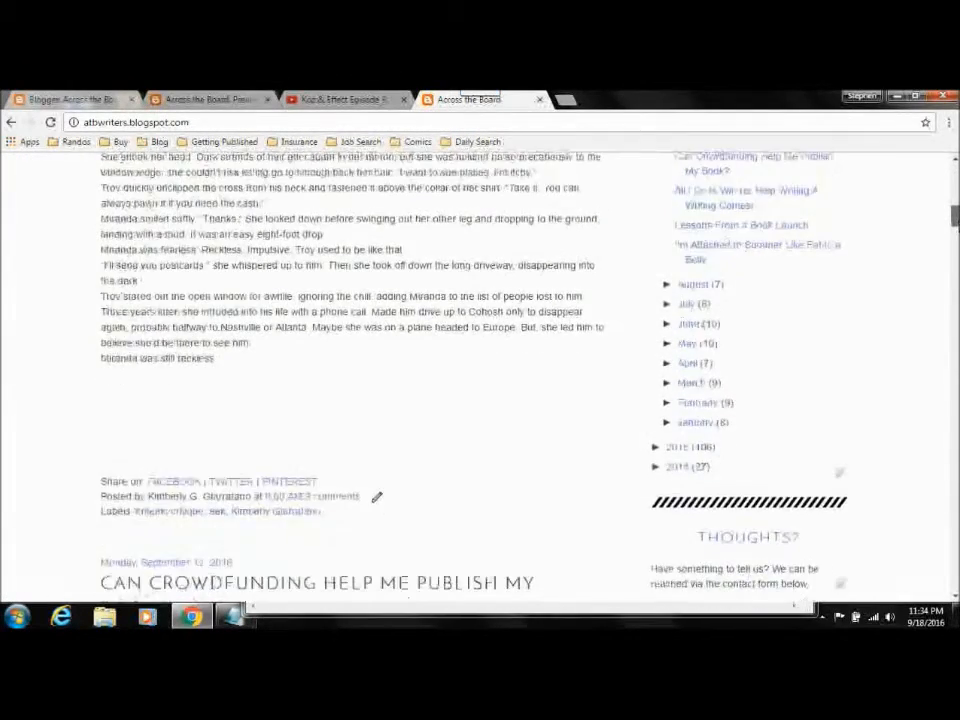
{"action": "left_click_drag", "start_coordinate": [957, 222], "coordinate": [957, 226]}
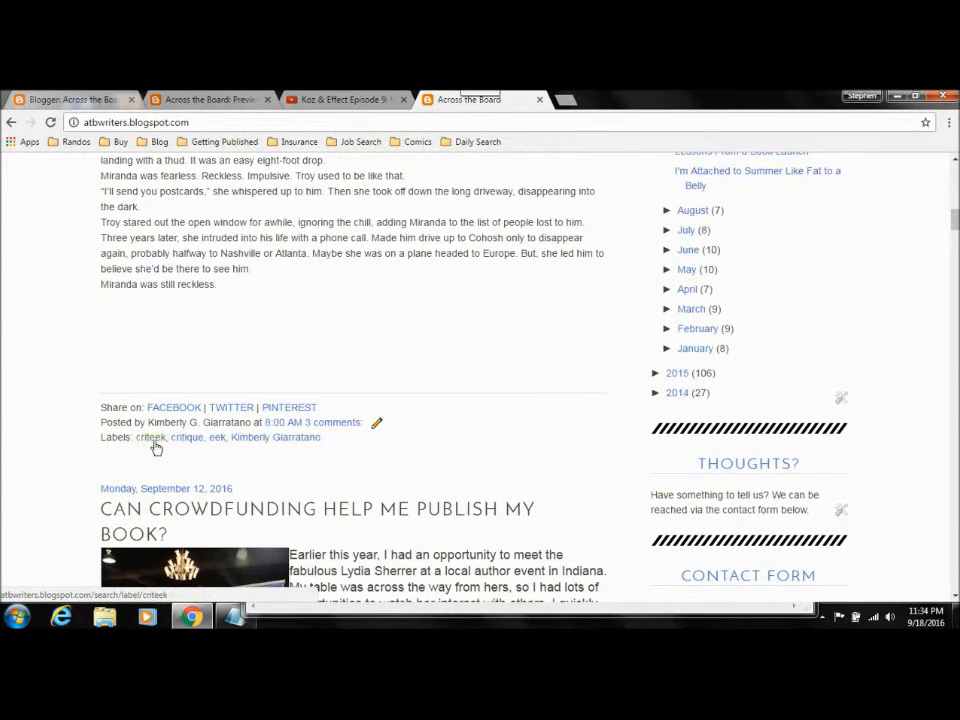
{"action": "left_click_drag", "start_coordinate": [955, 219], "coordinate": [955, 172]}
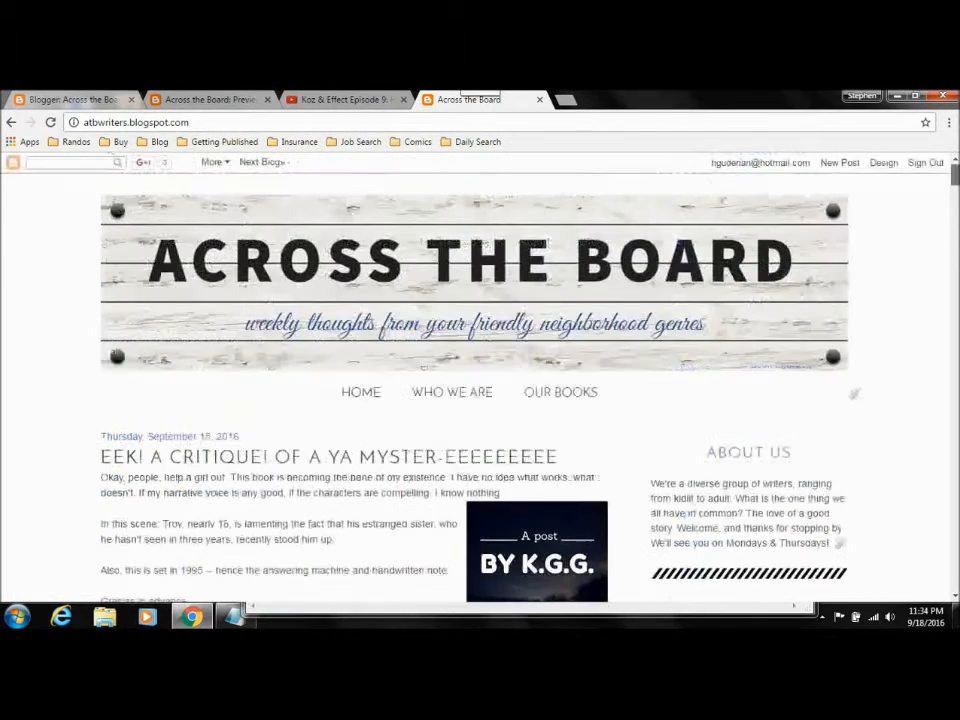
Step: Examine the labels in the blog's list of all posts and return to the draft being edited
{"action": "left_click", "coordinate": [886, 162]}
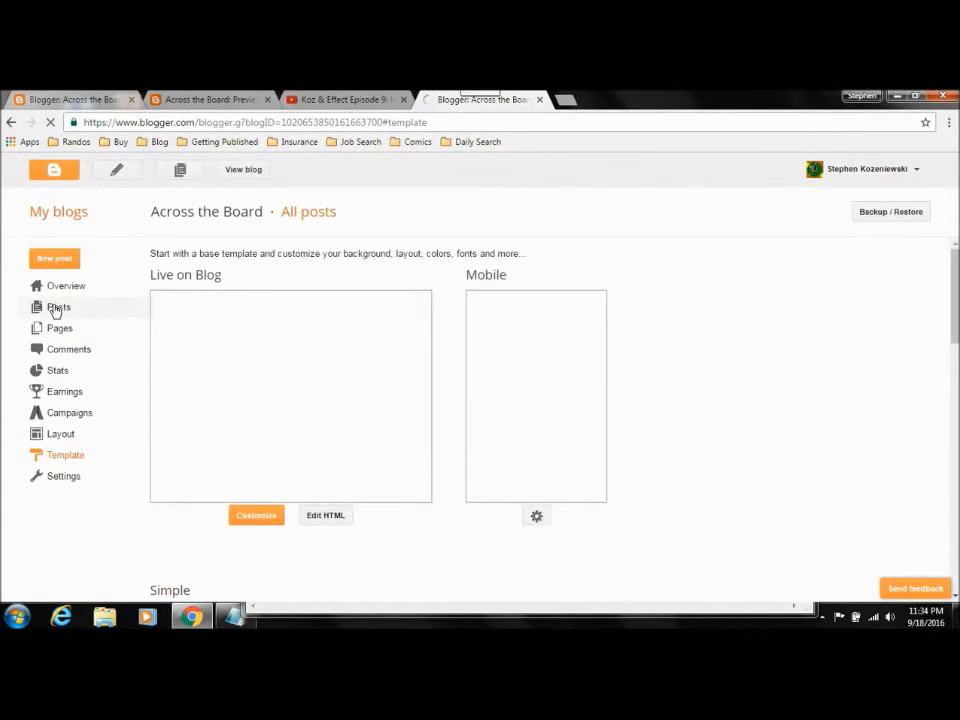
{"action": "left_click", "coordinate": [57, 308]}
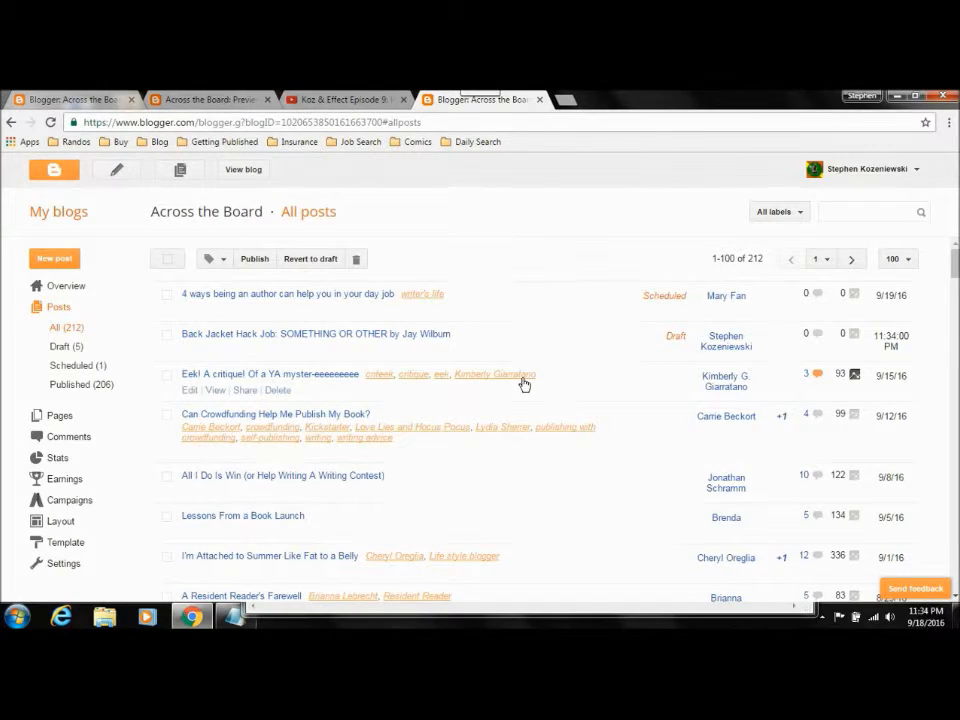
{"action": "left_click", "coordinate": [80, 100]}
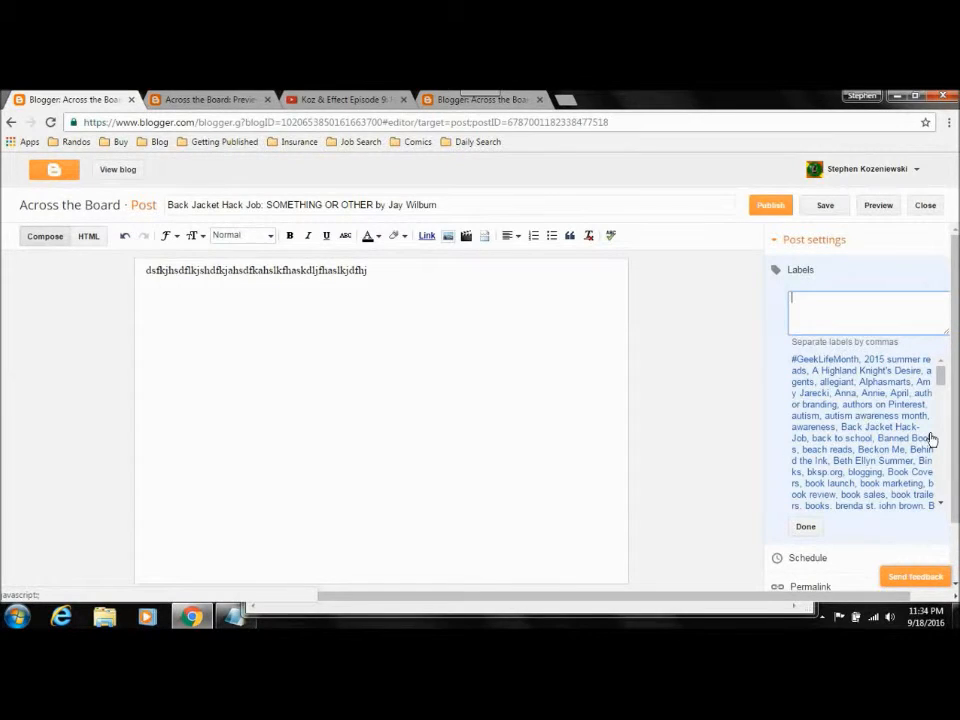
Step: Add the existing label with the blog author's short first name to the post
{"action": "left_click_drag", "start_coordinate": [942, 379], "coordinate": [944, 482]}
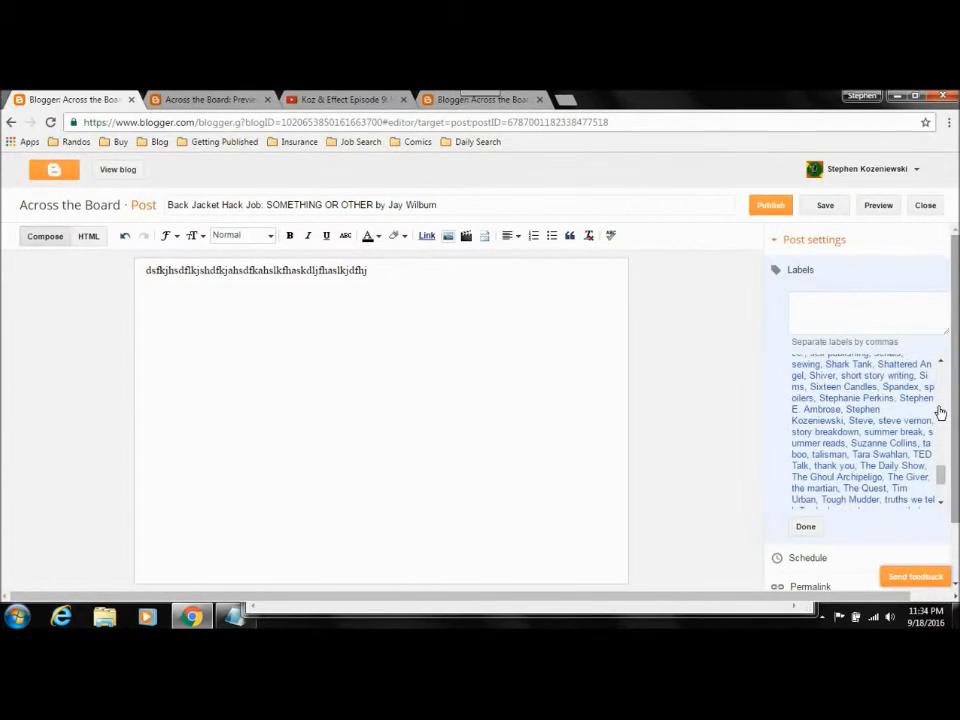
{"action": "left_click", "coordinate": [863, 423]}
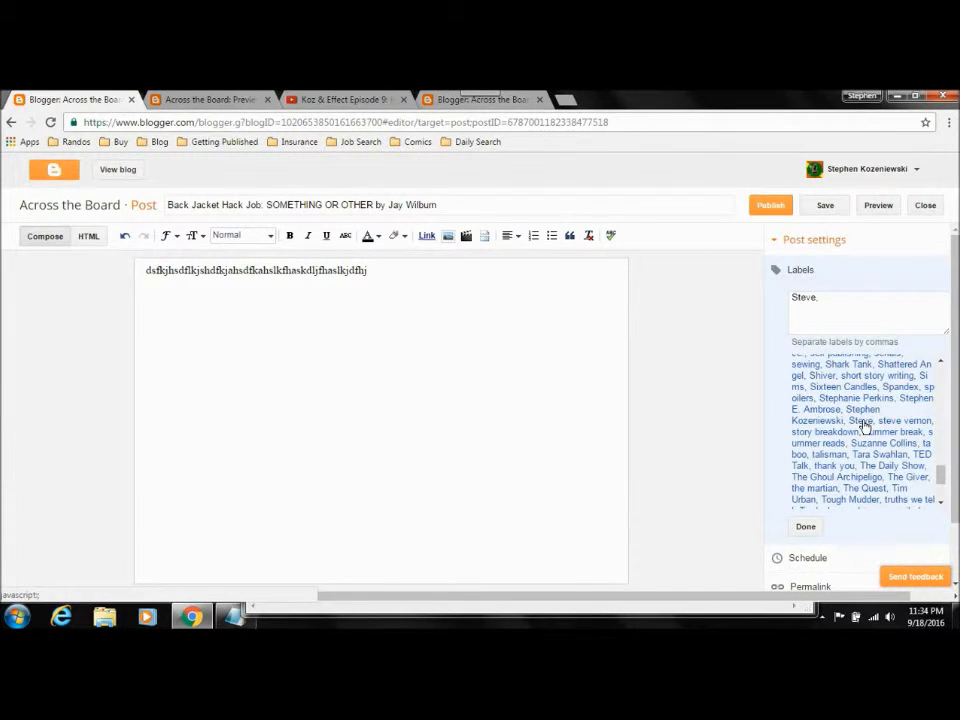
{"action": "left_click", "coordinate": [861, 300]}
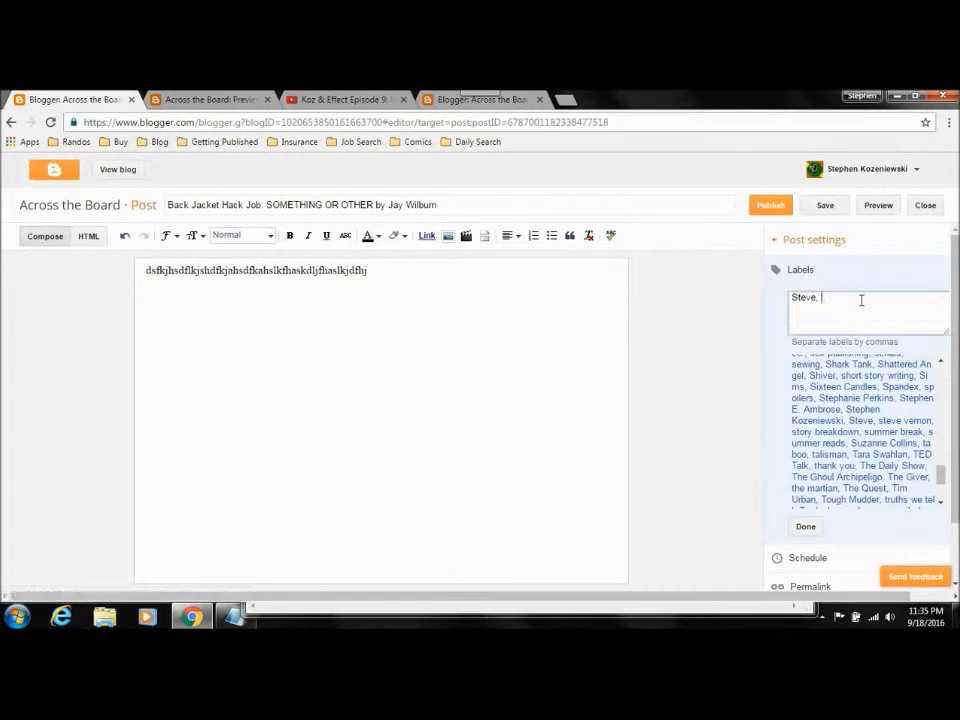
{"action": "left_click", "coordinate": [805, 527]}
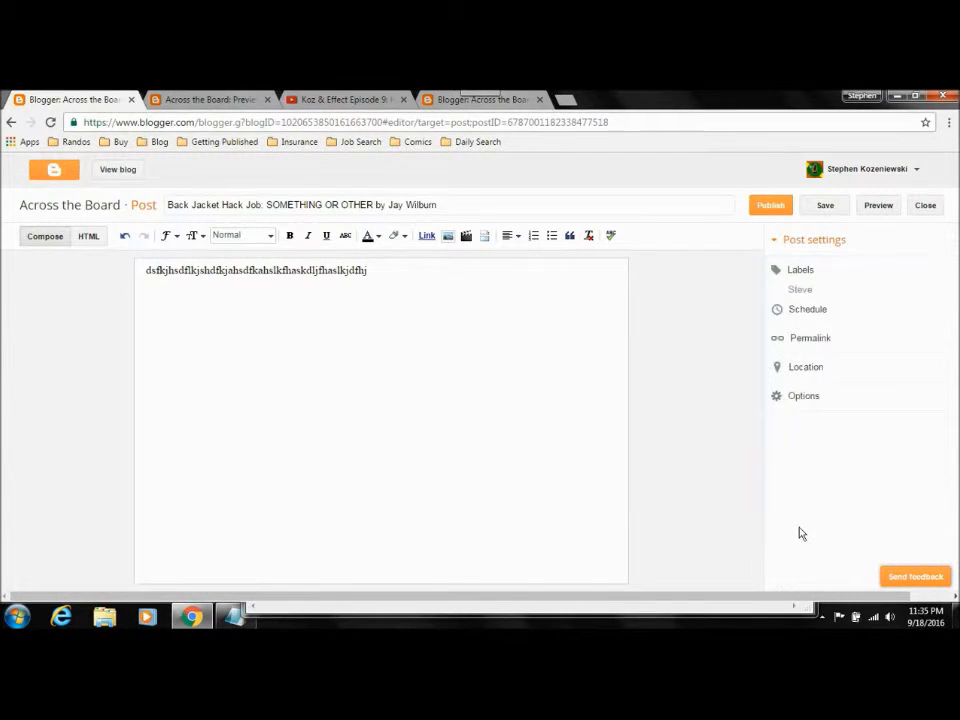
Step: Add the guest author's full name as a second label and check the labels in the post preview
{"action": "left_click", "coordinate": [837, 272]}
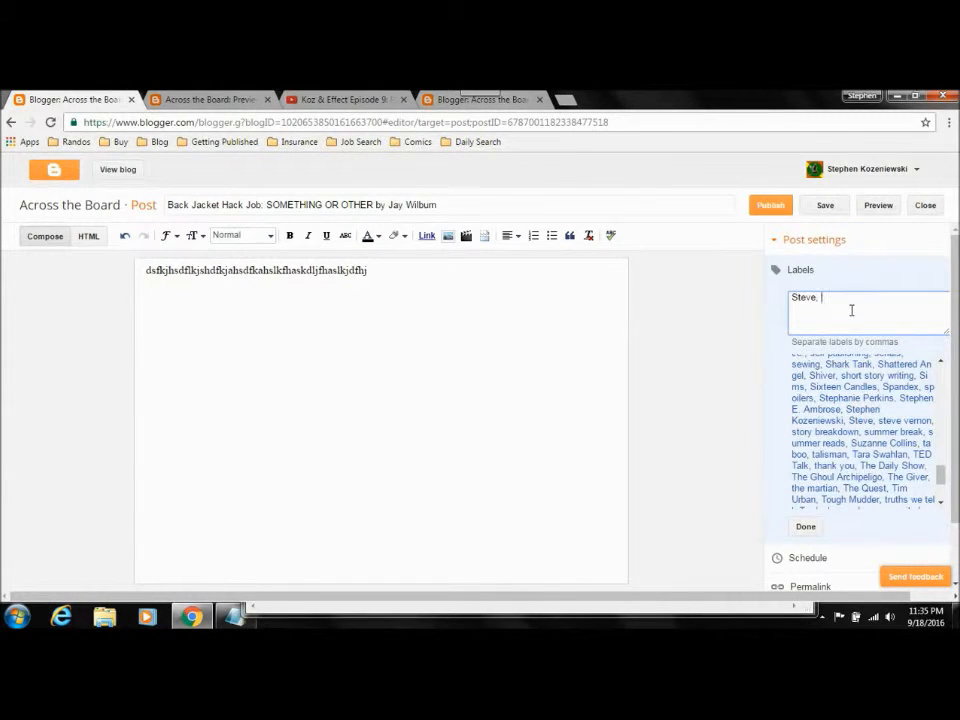
{"action": "type", "text": "Jay Wilburn"}
{"action": "left_click", "coordinate": [814, 528]}
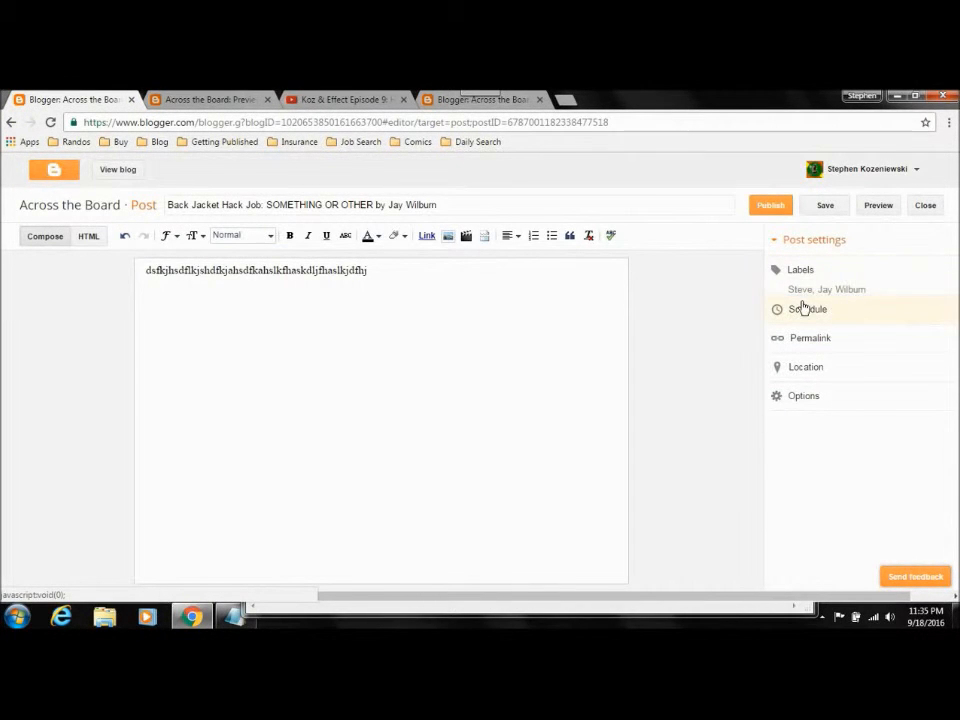
{"action": "left_click", "coordinate": [877, 206]}
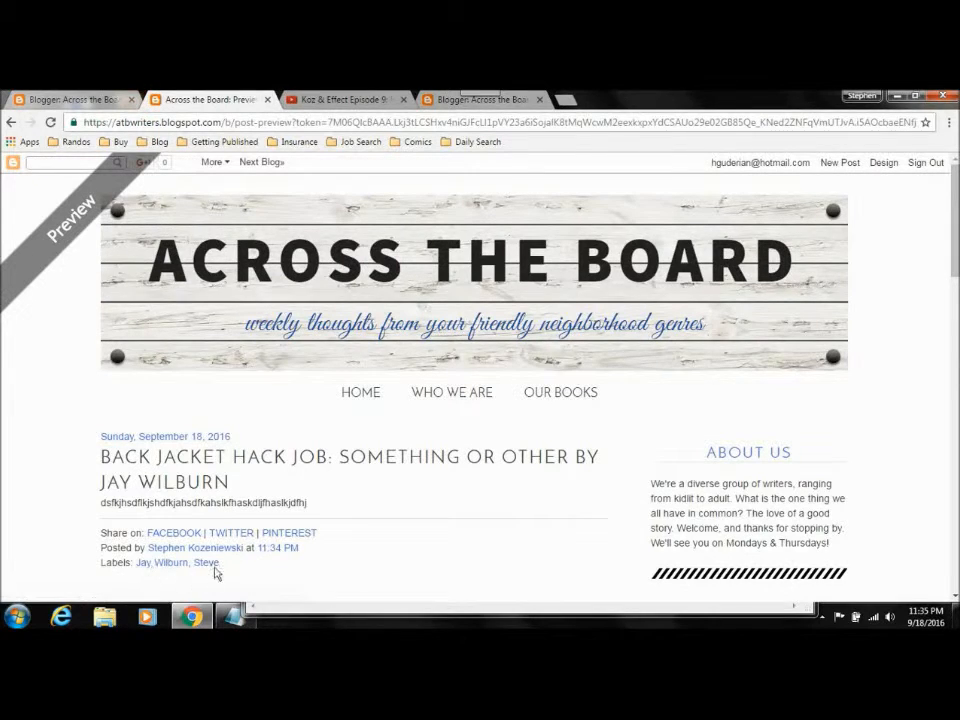
{"action": "left_click", "coordinate": [100, 100]}
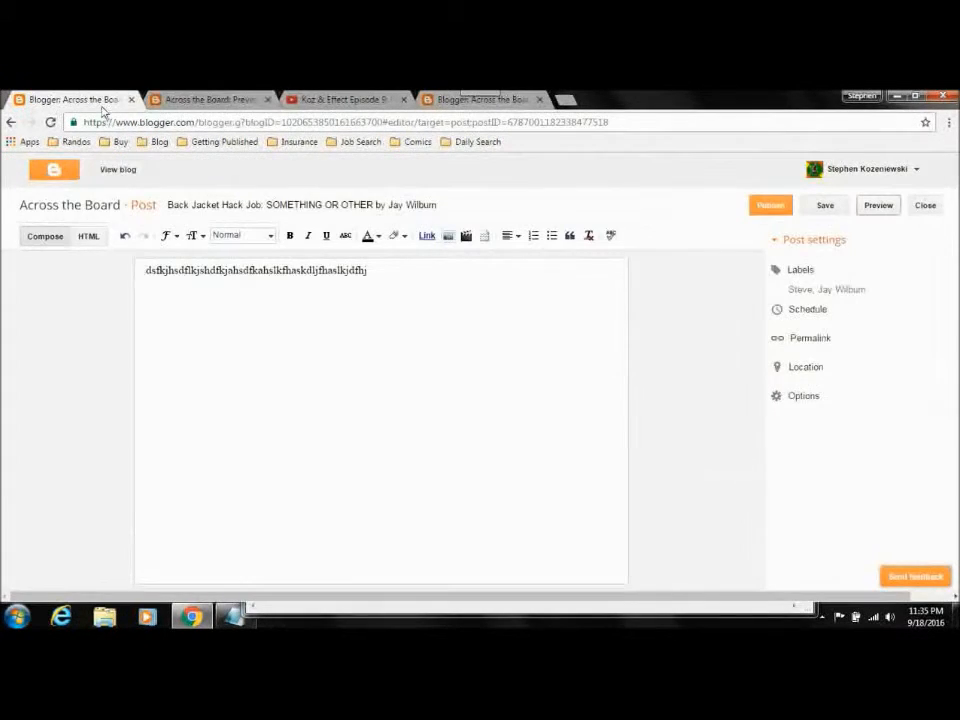
Step: Try to separate the guest author's first and last names with a comma in the labels and preview the post
{"action": "left_click", "coordinate": [843, 286]}
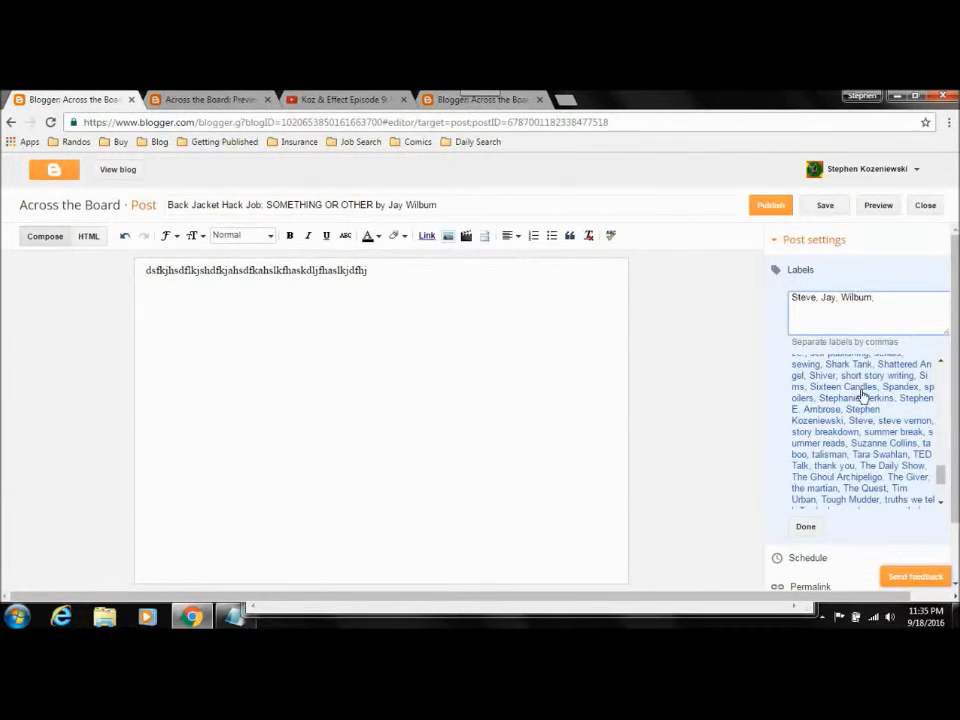
{"action": "left_click", "coordinate": [803, 527]}
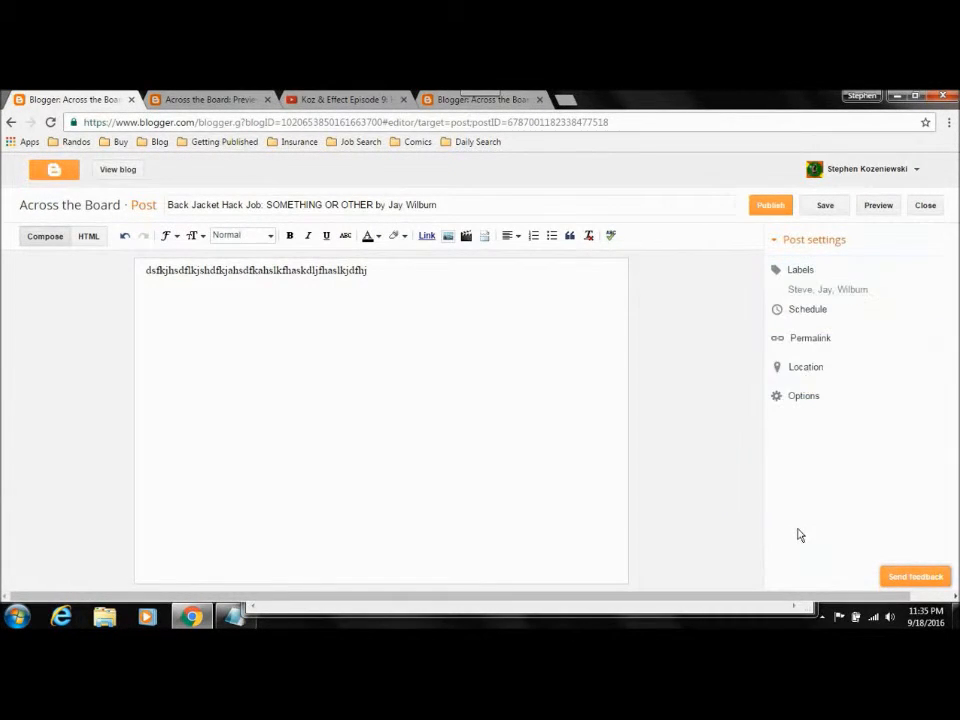
{"action": "left_click", "coordinate": [877, 207]}
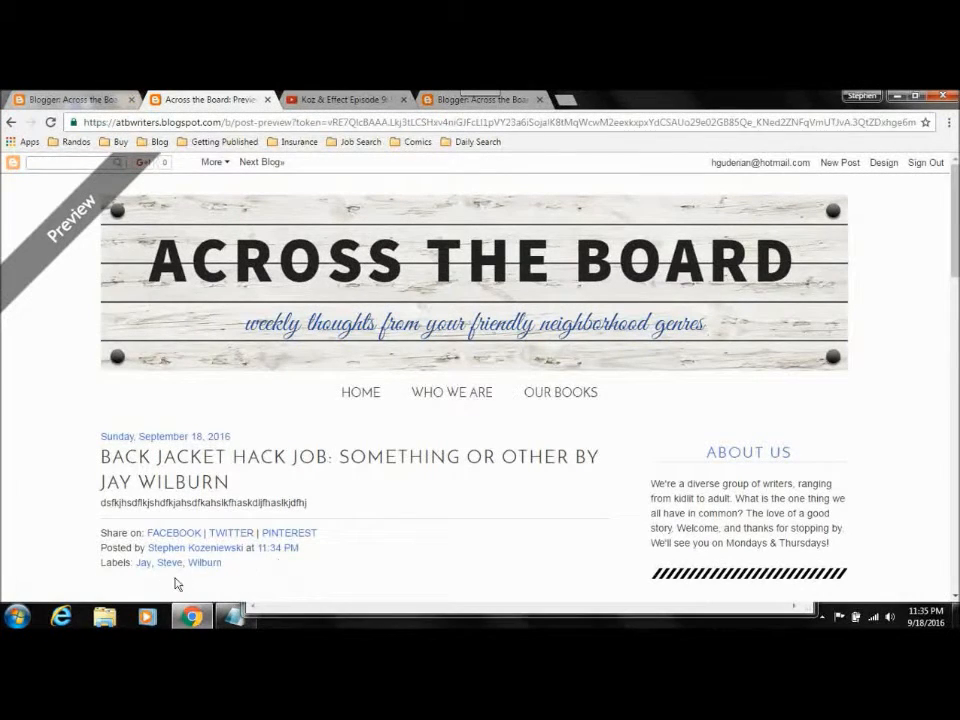
{"action": "left_click", "coordinate": [86, 100]}
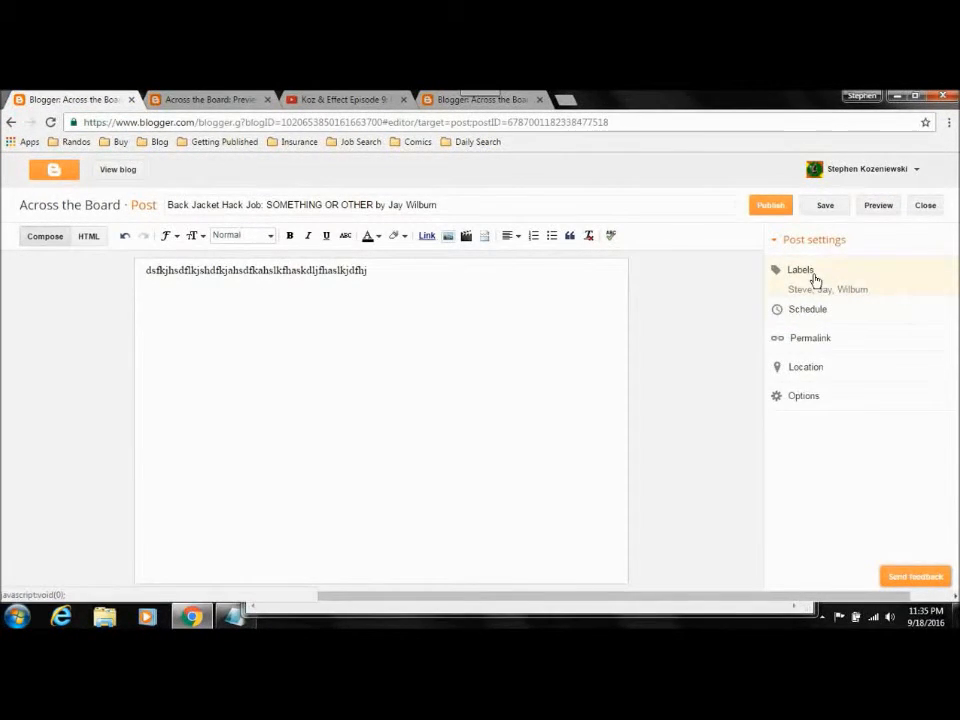
Step: Remove the comma between the guest author's first and last names to make them one label again
{"action": "left_click", "coordinate": [812, 277]}
{"action": "left_click", "coordinate": [841, 297]}
{"action": "key", "text": "Left"}
{"action": "key", "text": "BackSpace"}
{"action": "left_click", "coordinate": [801, 529]}
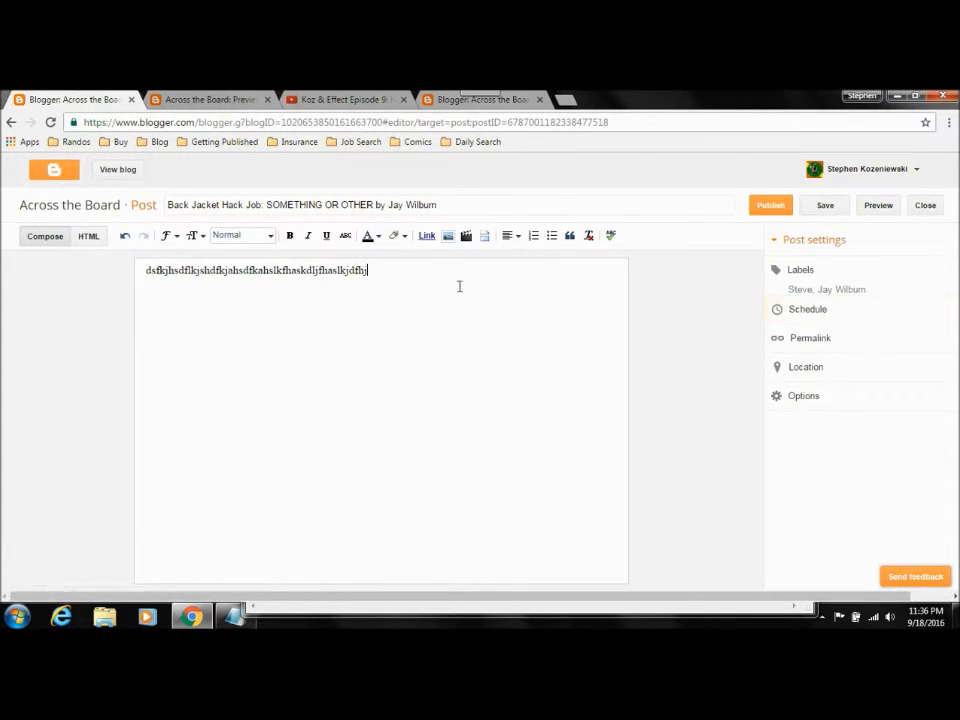
{"action": "left_click", "coordinate": [617, 207]}
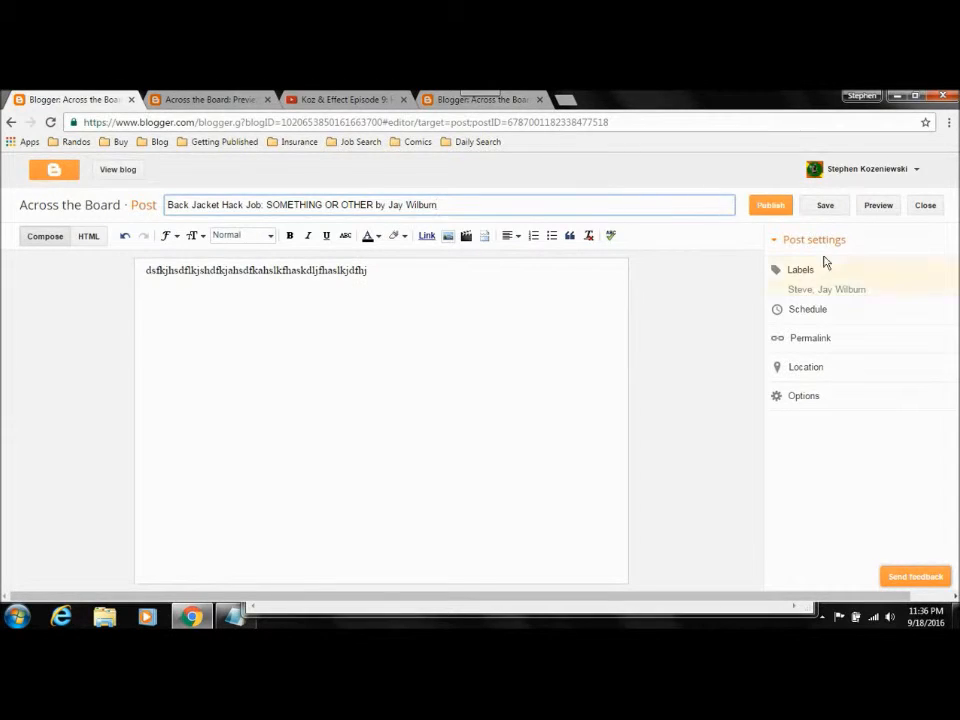
Step: Schedule the post for September 22, 2016 at 12:00 PM
{"action": "left_click", "coordinate": [865, 321]}
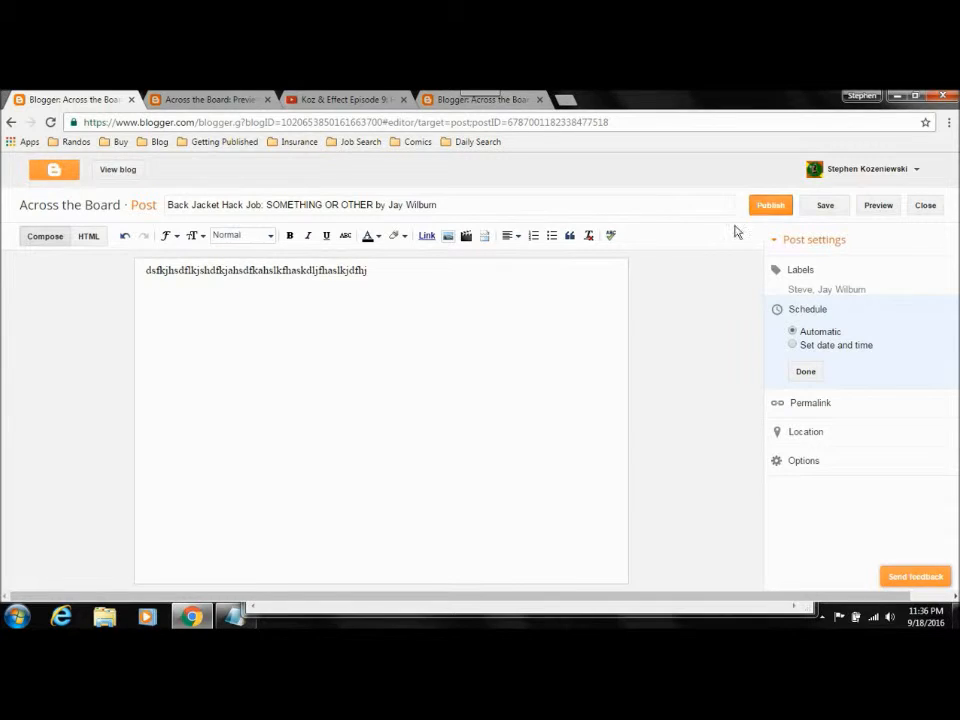
{"action": "left_click", "coordinate": [792, 345]}
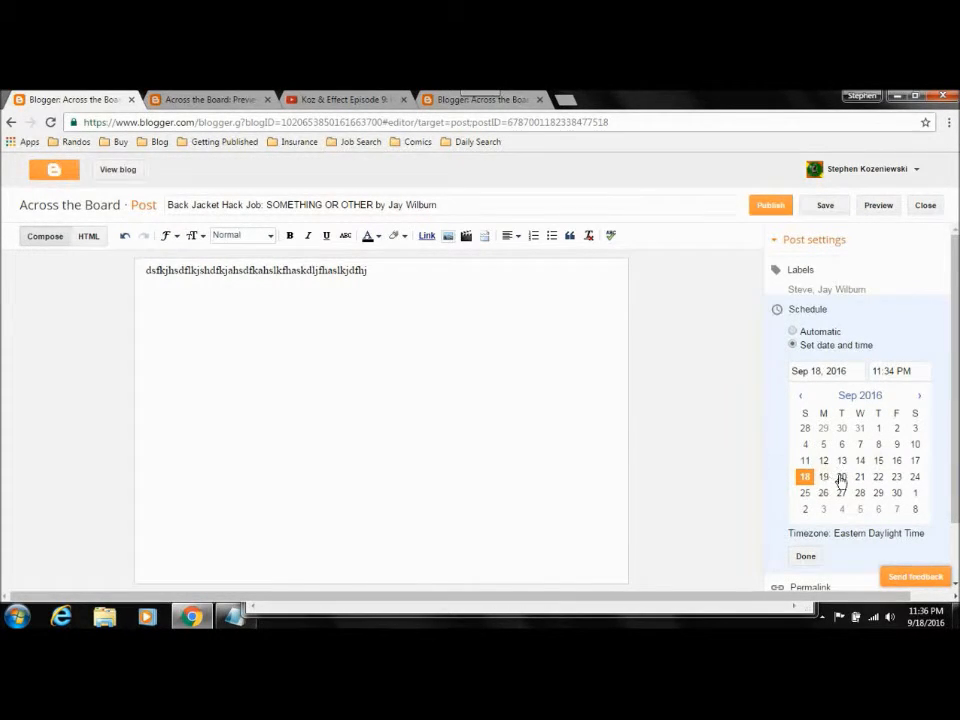
{"action": "left_click", "coordinate": [878, 478]}
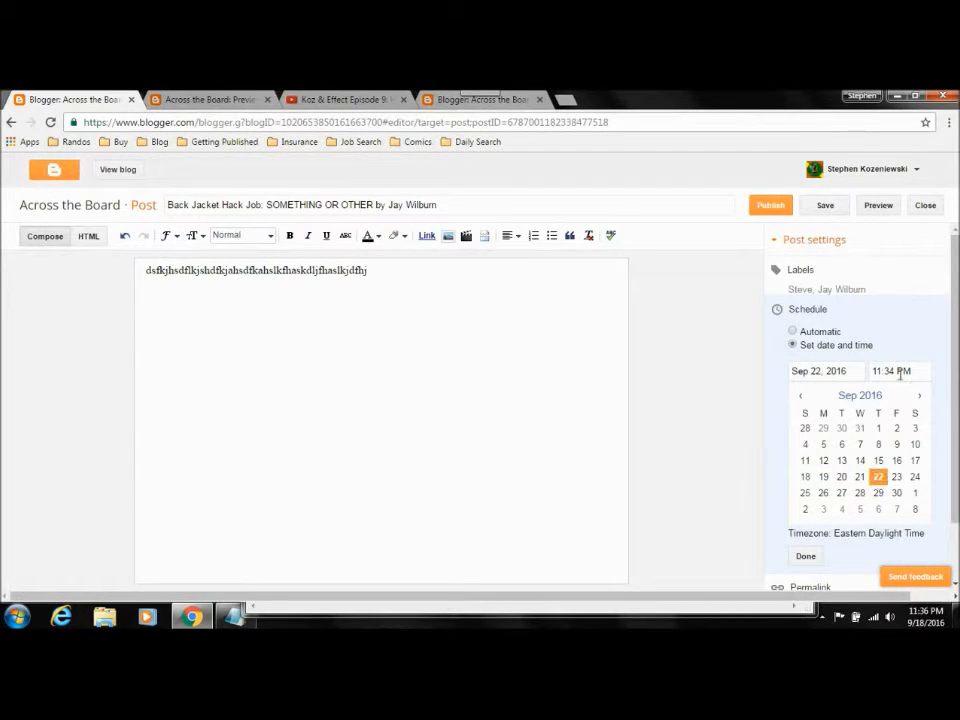
{"action": "left_click", "coordinate": [899, 372]}
{"action": "left_click", "coordinate": [899, 395]}
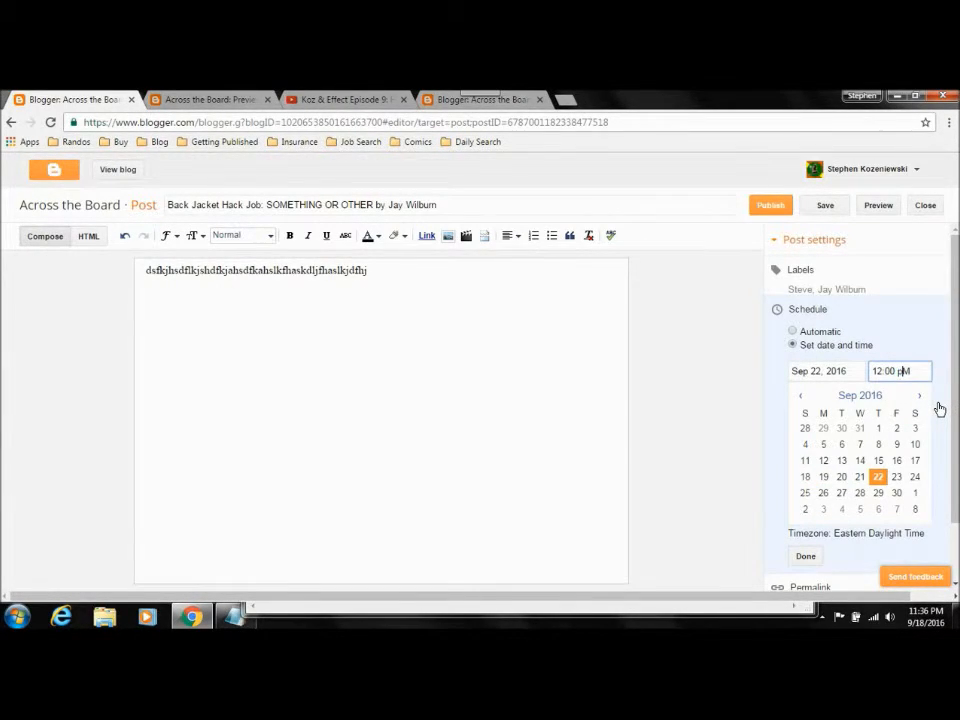
{"action": "left_click", "coordinate": [805, 556]}
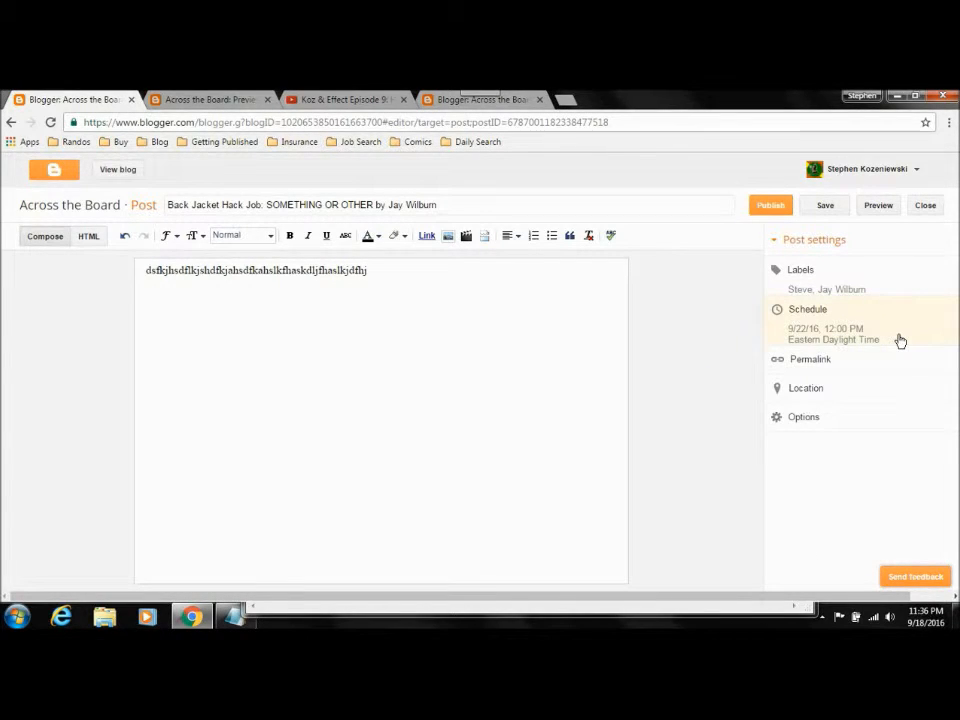
Step: Review the permalink choices, keeping Automatic Permalink, and look over the reader comments, compose mode and line break options
{"action": "left_click", "coordinate": [827, 366]}
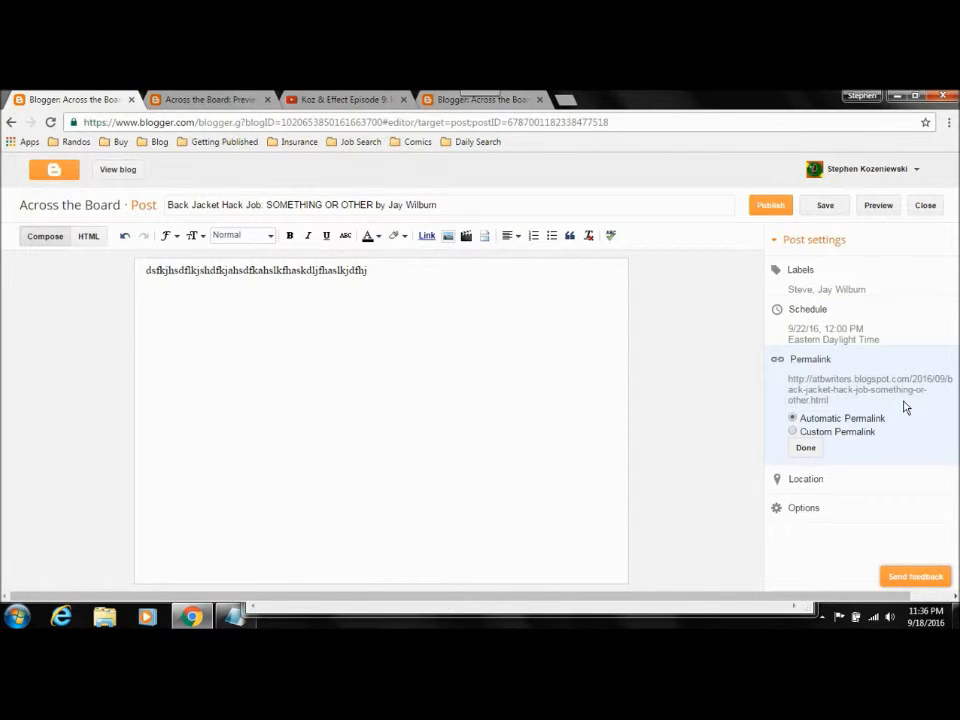
{"action": "left_click", "coordinate": [793, 432]}
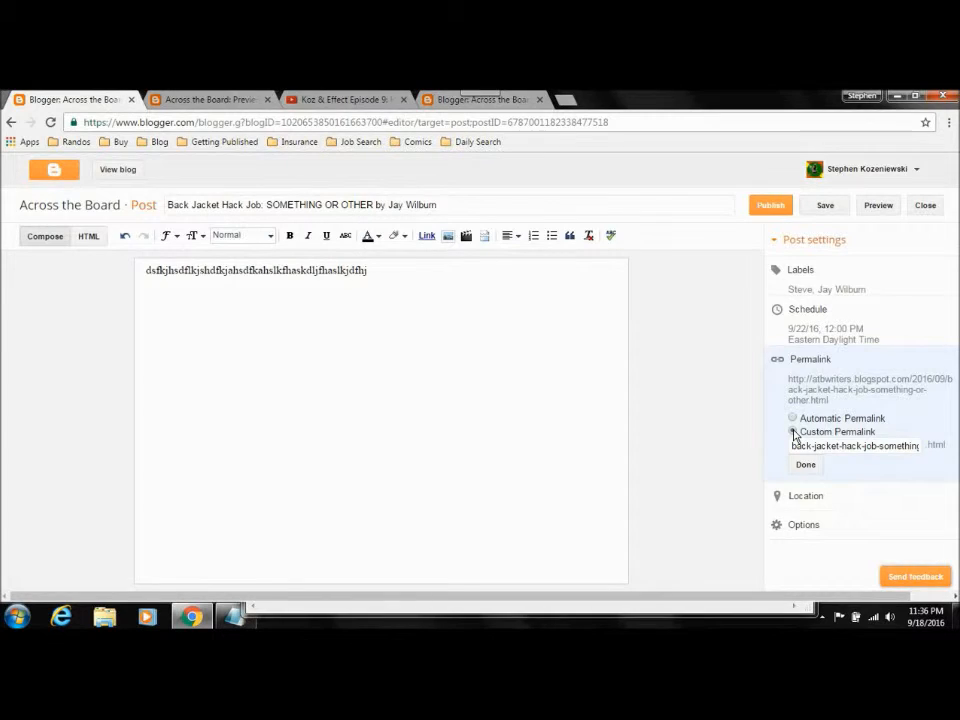
{"action": "left_click", "coordinate": [794, 419]}
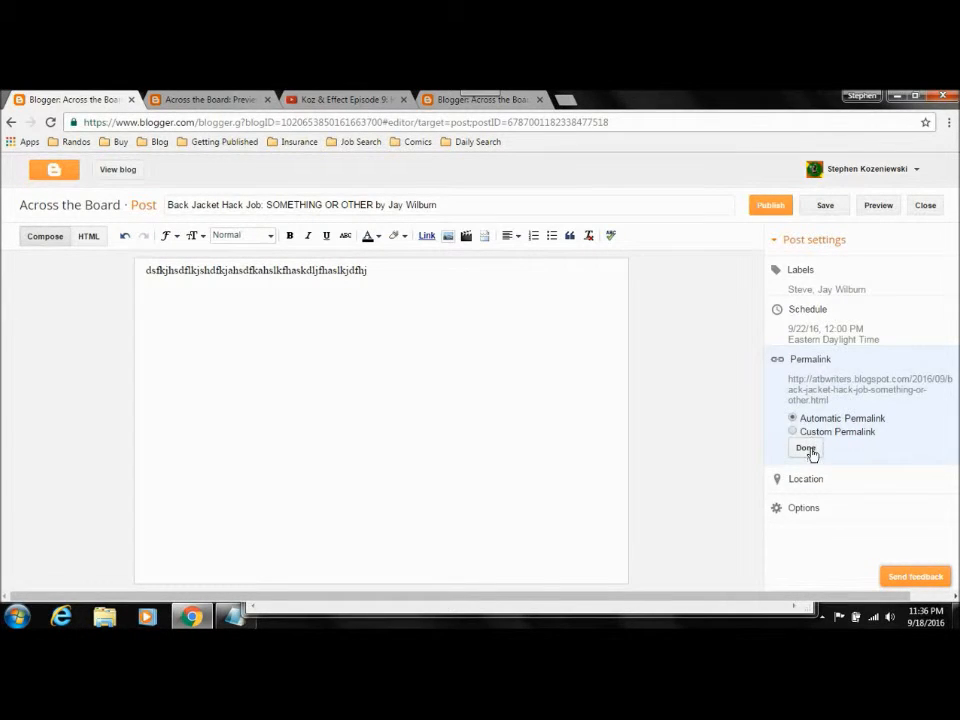
{"action": "left_click", "coordinate": [810, 449]}
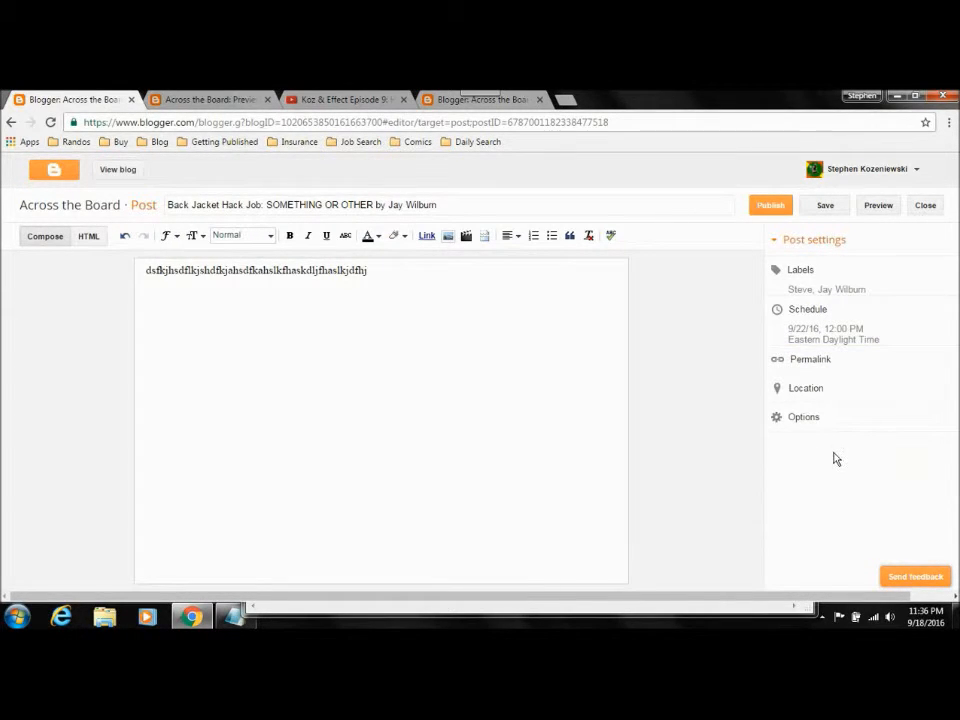
{"action": "left_click", "coordinate": [775, 419]}
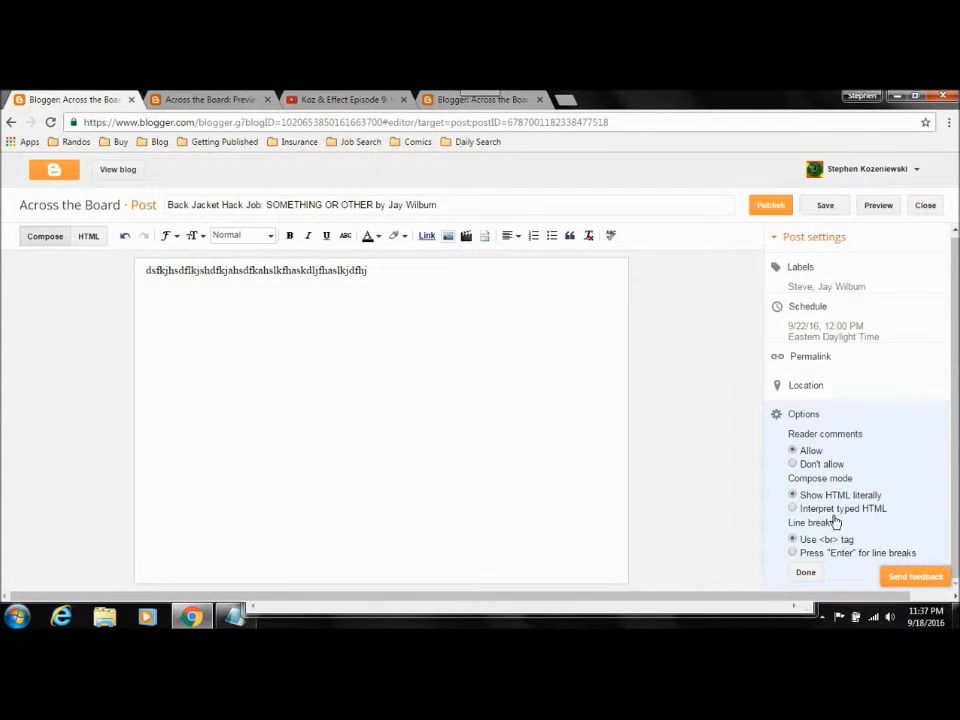
{"action": "left_click", "coordinate": [806, 574]}
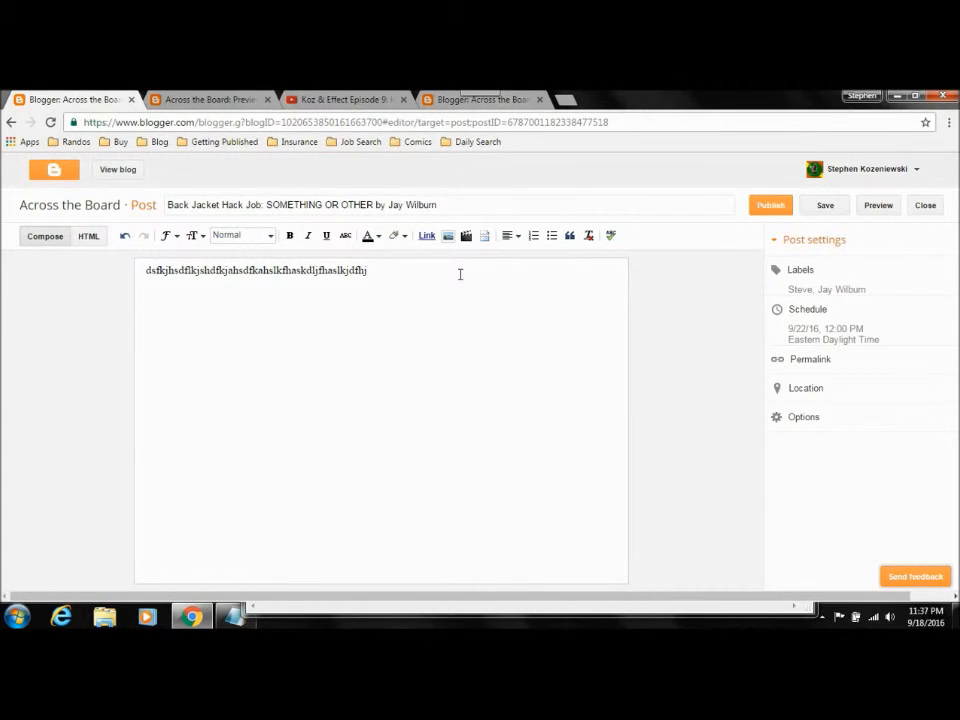
Step: Switch the post's schedule back to Automatic and publish the post
{"action": "left_click", "coordinate": [836, 322]}
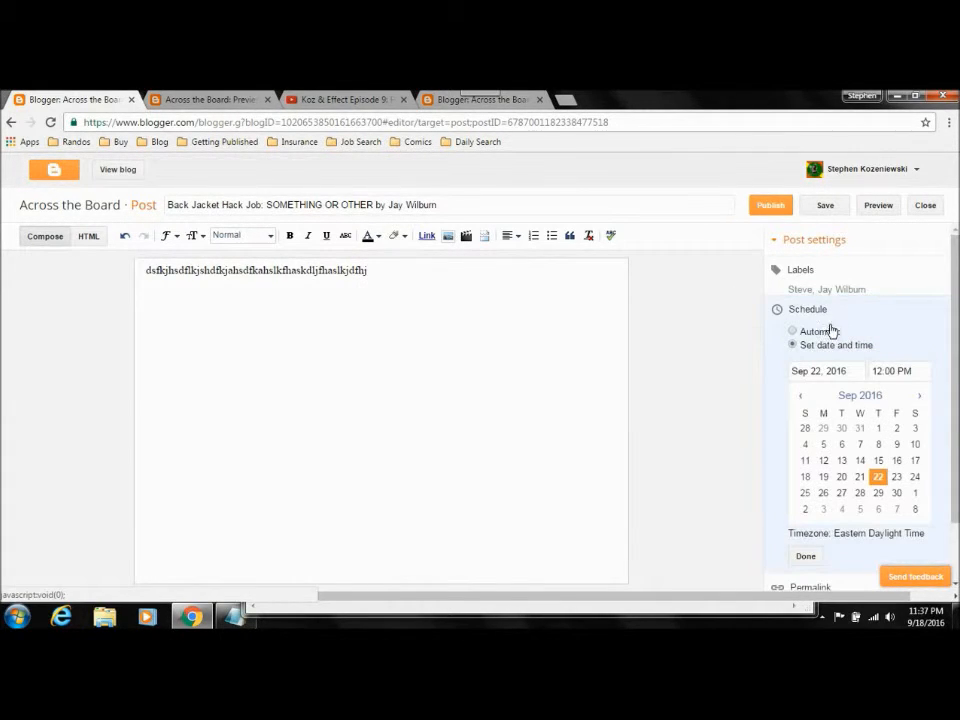
{"action": "left_click", "coordinate": [794, 333]}
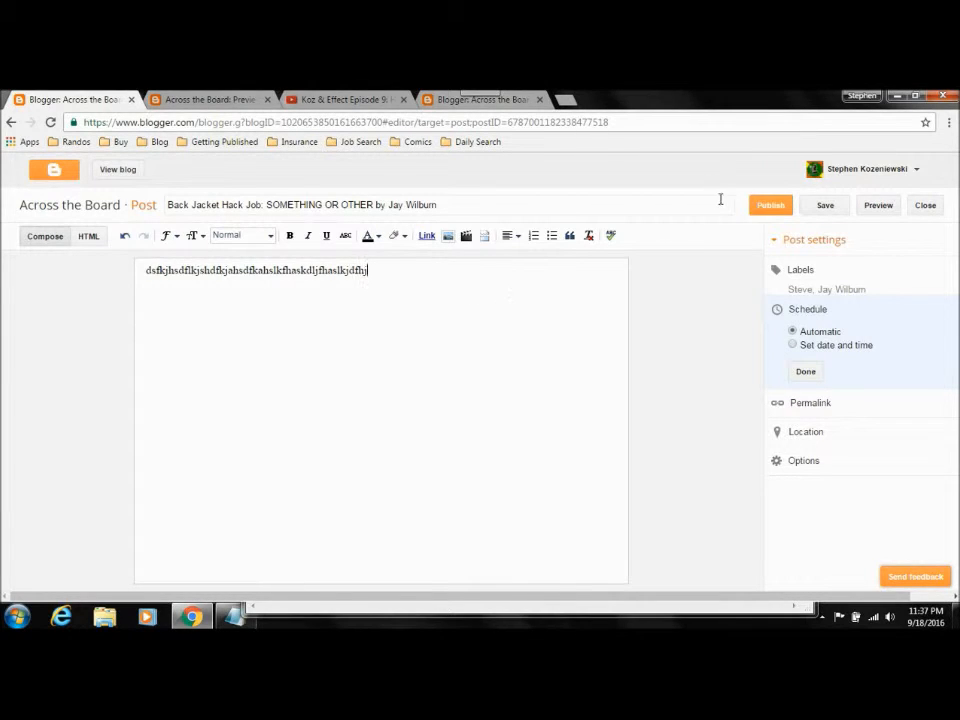
{"action": "left_click", "coordinate": [765, 213]}
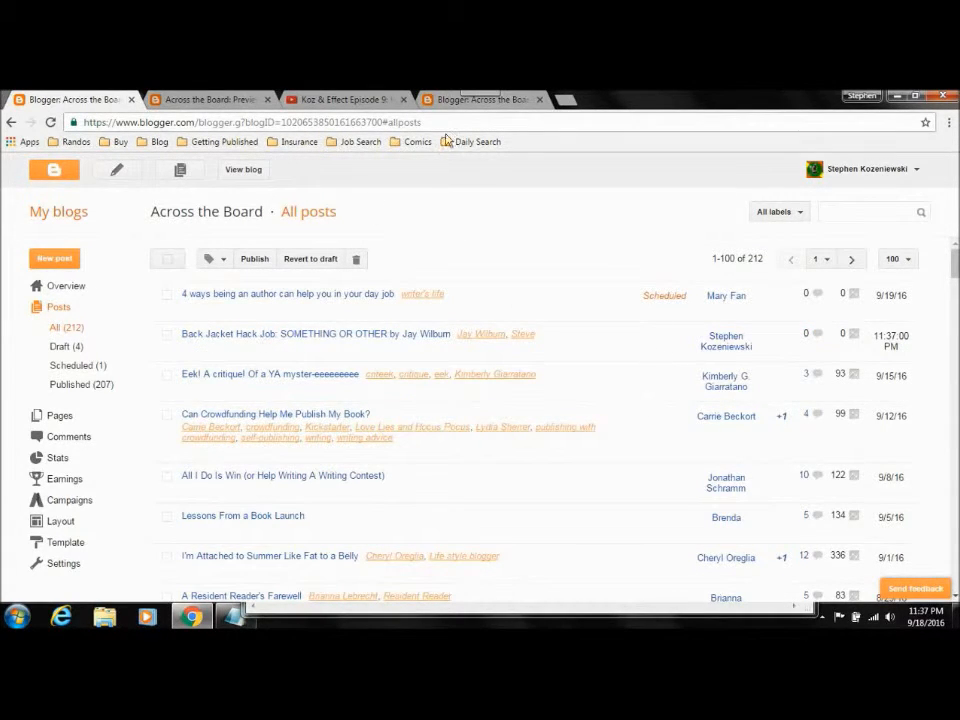
Step: Load atbwriters.blogspot.com and view the newly published Back Jacket Hack Job post on the live blog
{"action": "left_click", "coordinate": [450, 102]}
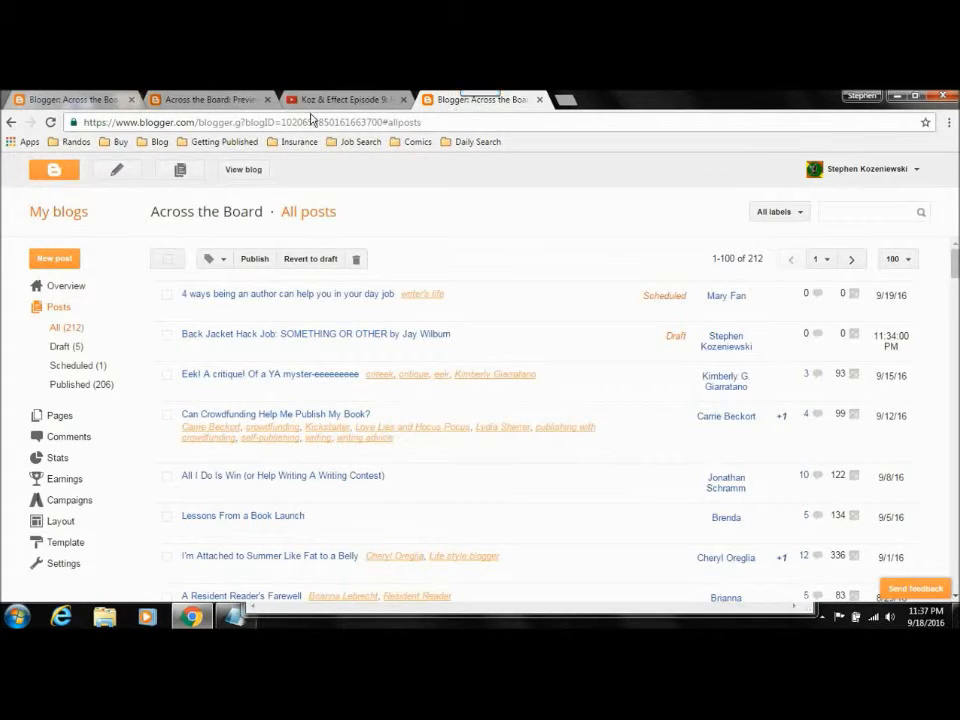
{"action": "left_click", "coordinate": [313, 122]}
{"action": "type", "text": "atb"}
{"action": "key", "text": "Return"}
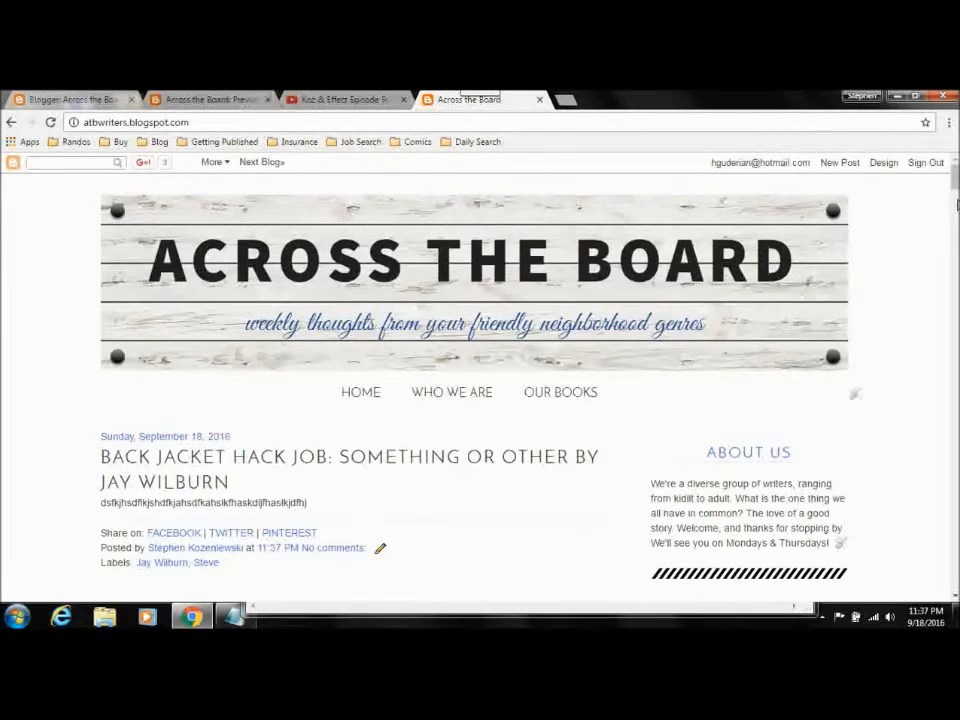
{"action": "left_click_drag", "start_coordinate": [955, 176], "coordinate": [955, 190]}
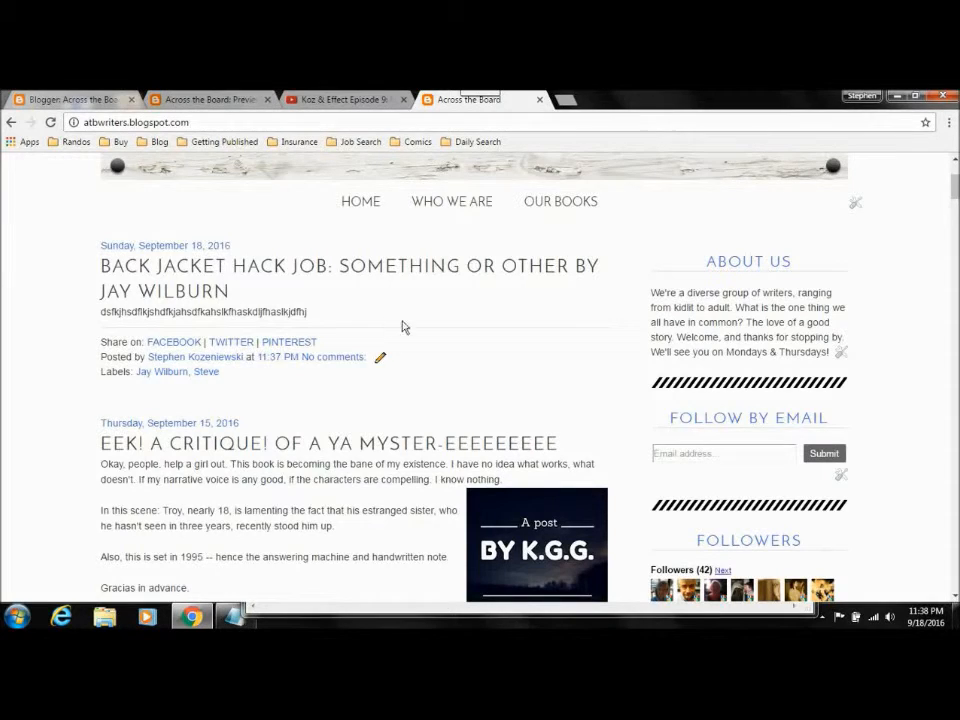
Step: Open the published Back Jacket Hack Job post for editing from the dashboard's list of all posts
{"action": "left_click", "coordinate": [66, 100]}
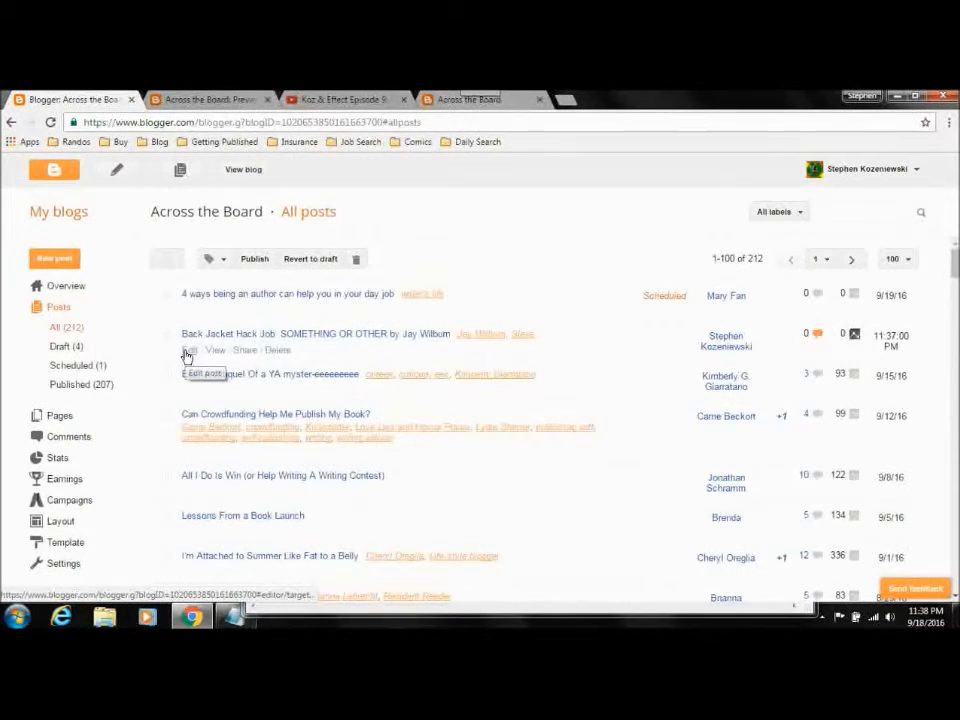
{"action": "left_click", "coordinate": [187, 351]}
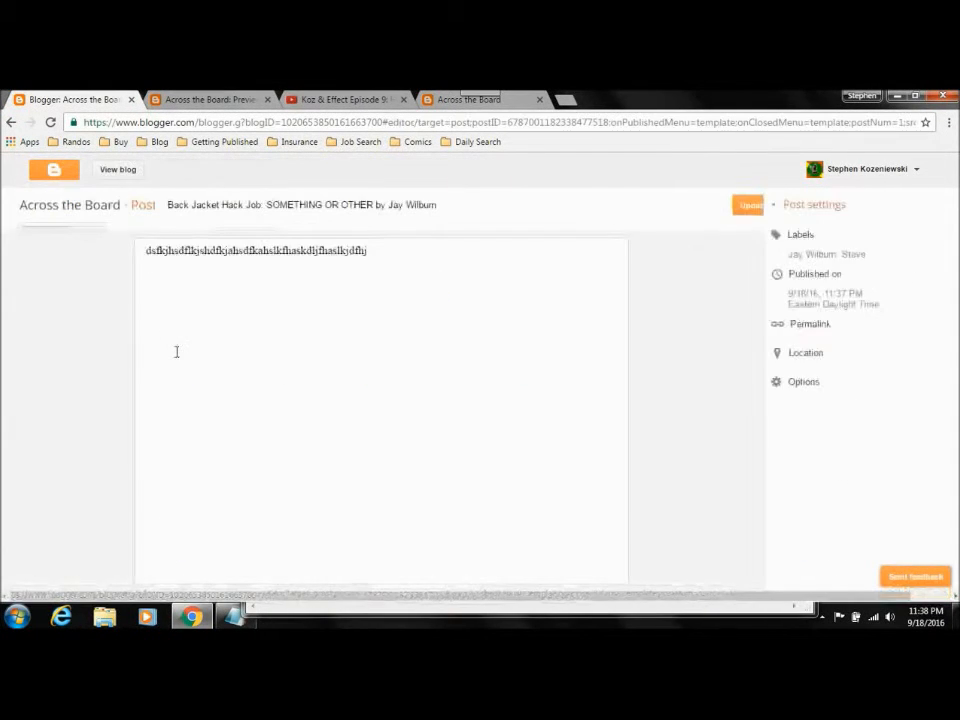
Step: Examine the posts on the live blog's home page and the edit links beneath them
{"action": "left_click", "coordinate": [445, 104]}
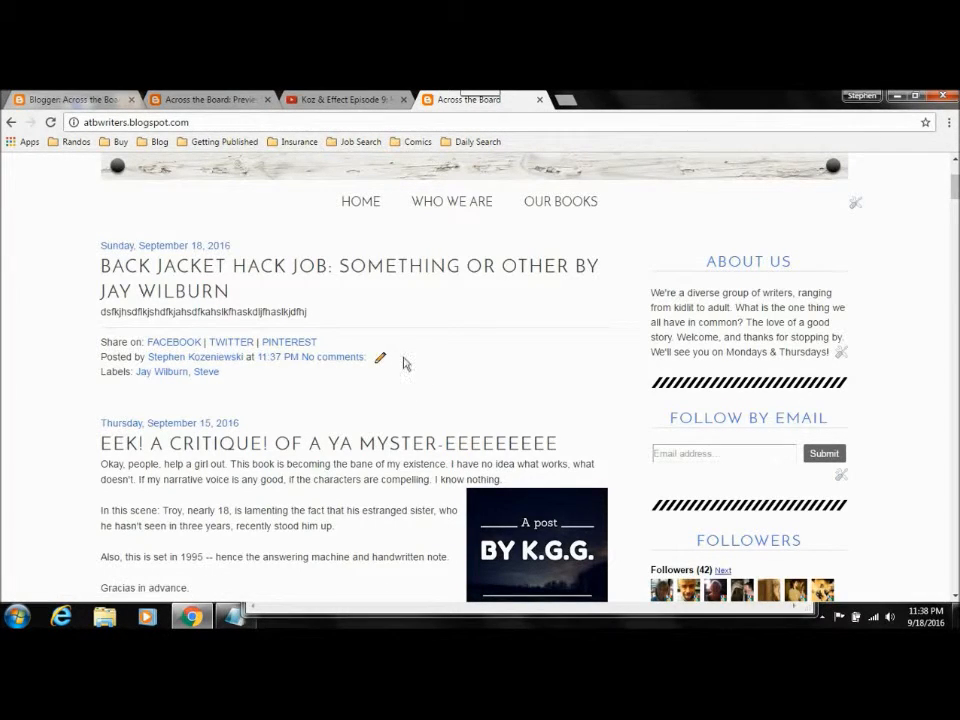
{"action": "scroll", "coordinate": [380, 360], "scroll_direction": "down", "scroll_amount": 1}
{"action": "scroll", "coordinate": [380, 360], "scroll_direction": "down", "scroll_amount": 10}
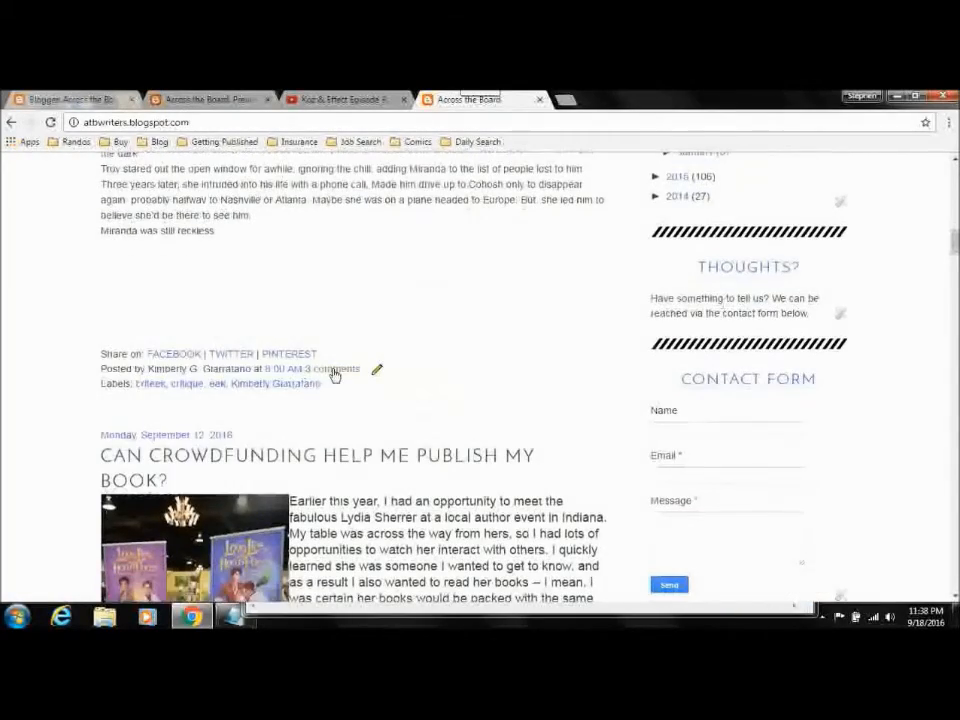
{"action": "scroll", "coordinate": [377, 369], "scroll_direction": "down", "scroll_amount": 2}
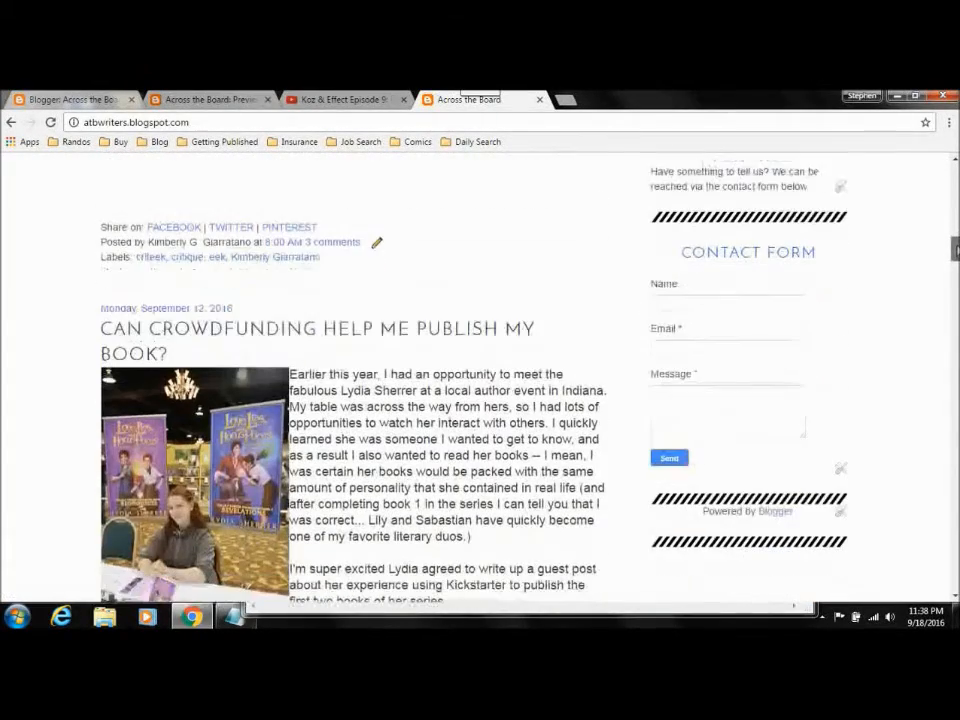
{"action": "scroll", "coordinate": [377, 369], "scroll_direction": "down", "scroll_amount": 2}
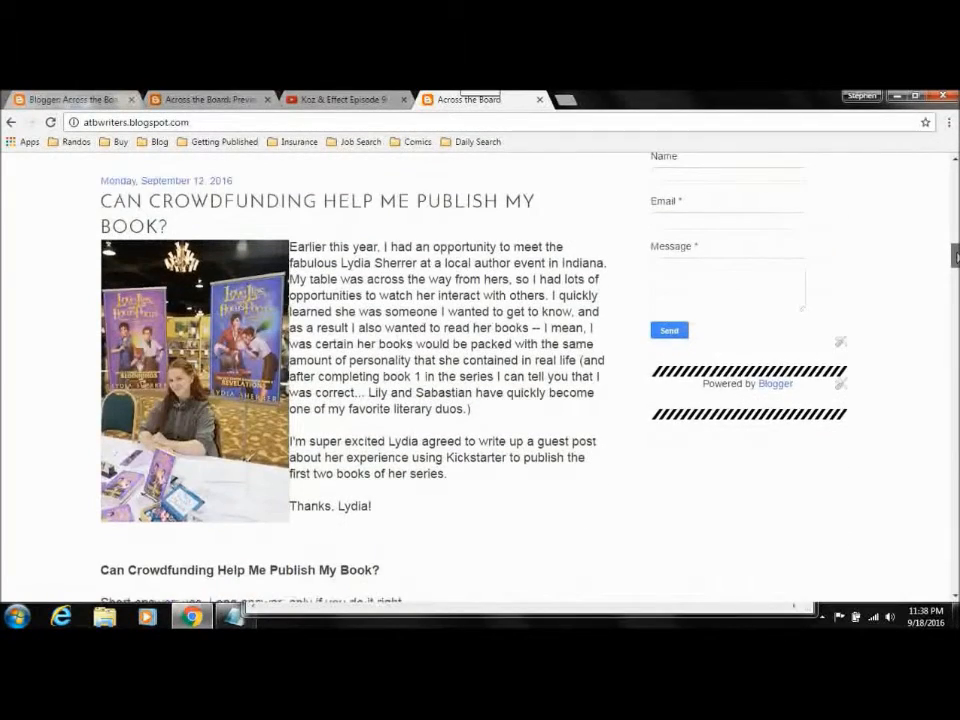
{"action": "scroll", "coordinate": [377, 369], "scroll_direction": "up", "scroll_amount": 3}
{"action": "scroll", "coordinate": [377, 369], "scroll_direction": "up", "scroll_amount": 3}
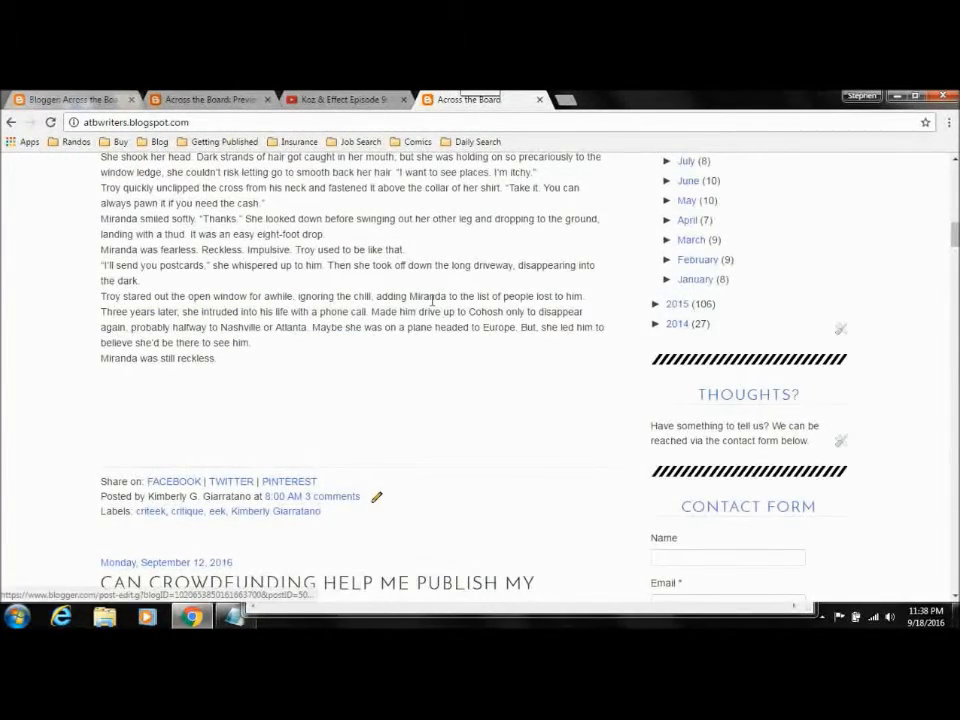
{"action": "scroll", "coordinate": [716, 195], "scroll_direction": "down", "scroll_amount": 5}
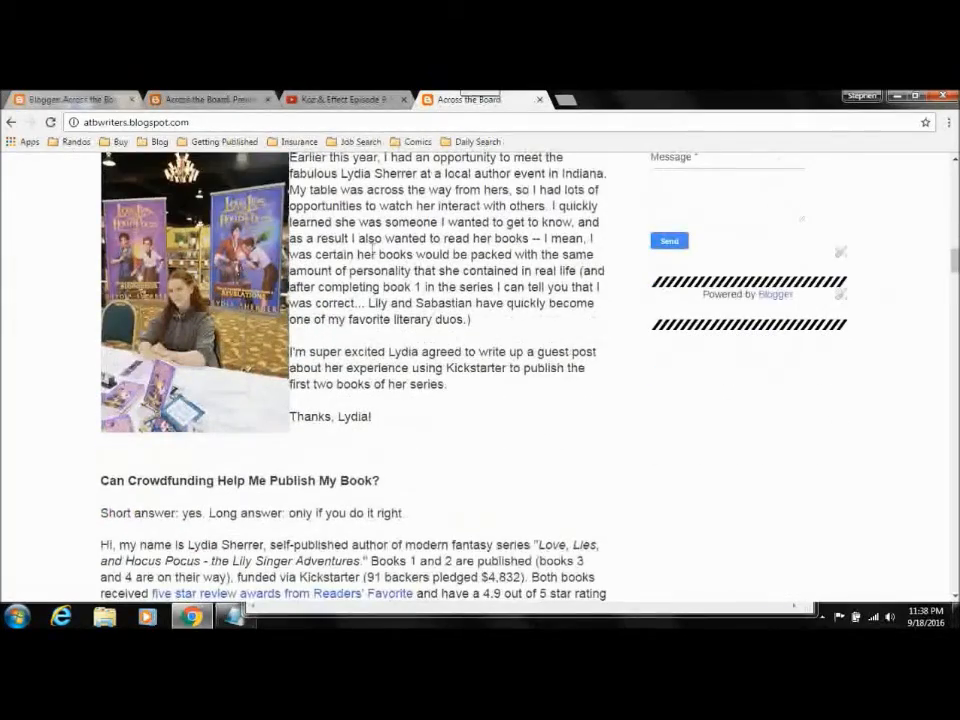
{"action": "left_click_drag", "start_coordinate": [955, 262], "coordinate": [955, 180]}
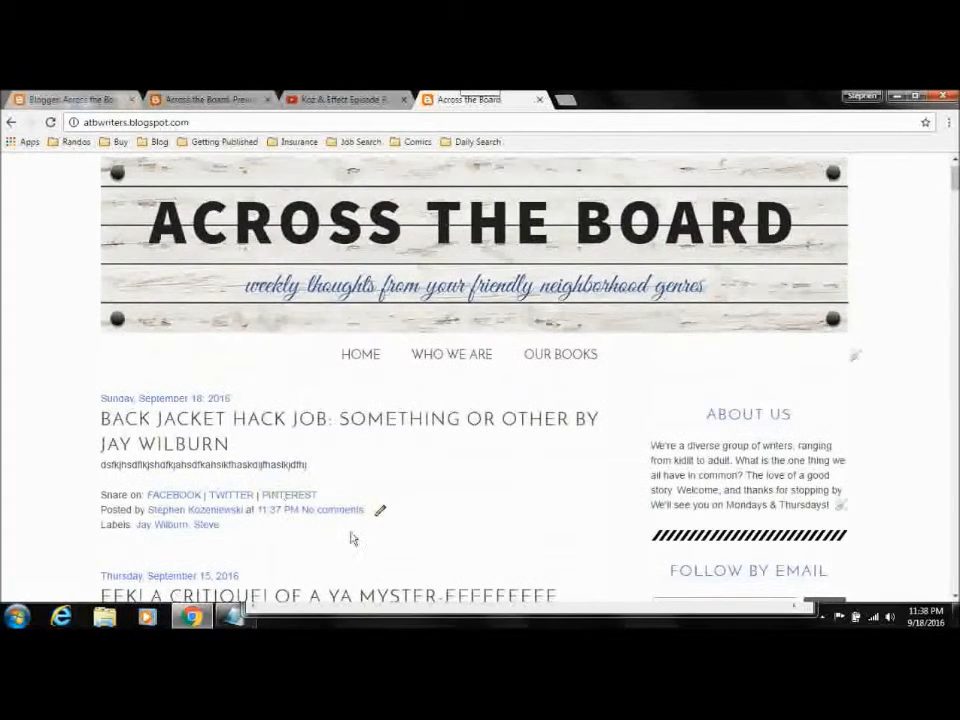
Step: Open the Back Jacket Hack Job post for editing through its edit link on the live blog and revert it to draft
{"action": "left_click", "coordinate": [63, 98]}
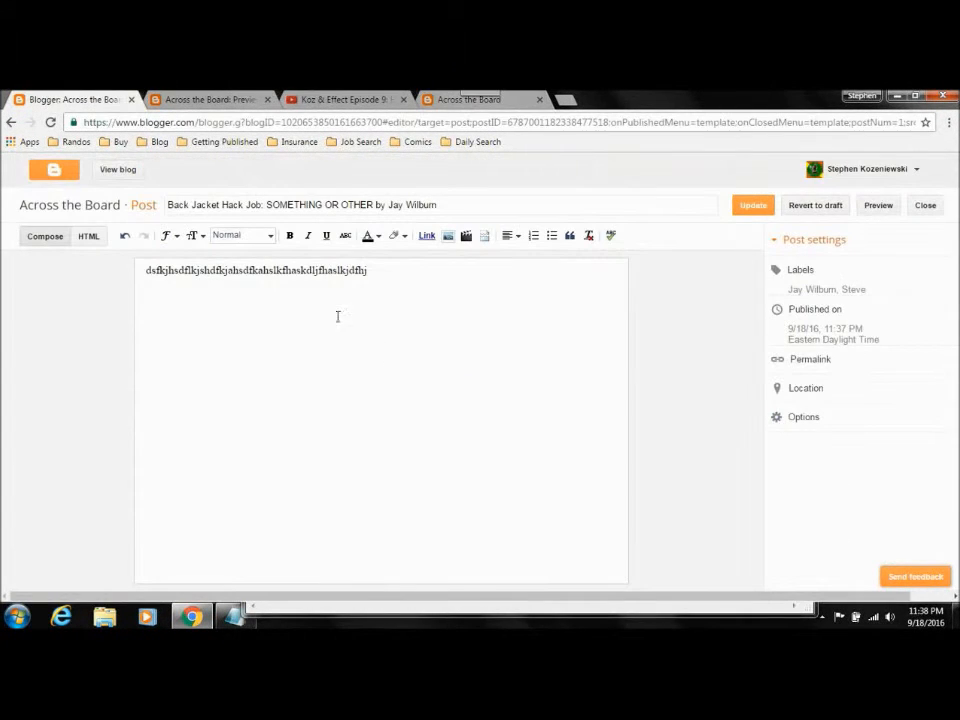
{"action": "left_click", "coordinate": [470, 99]}
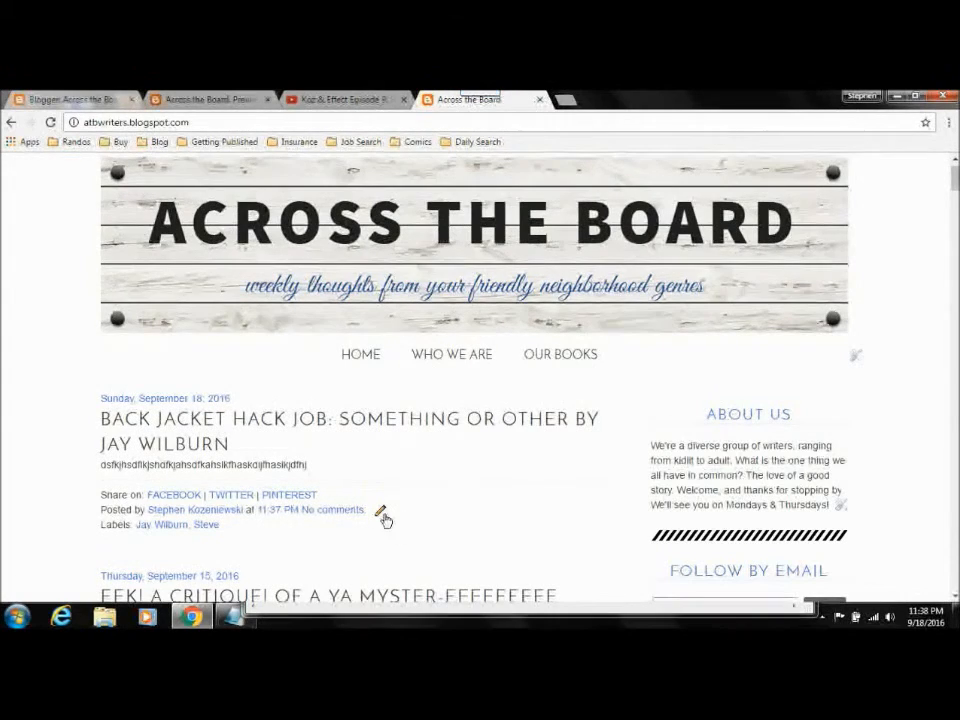
{"action": "left_click", "coordinate": [382, 516]}
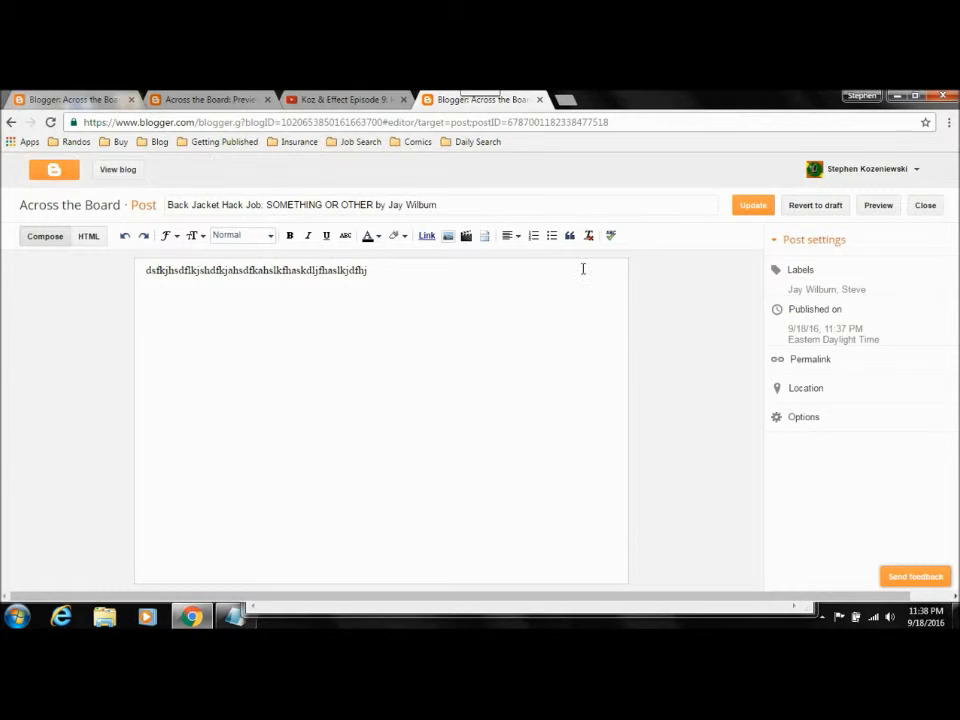
{"action": "left_click", "coordinate": [822, 208]}
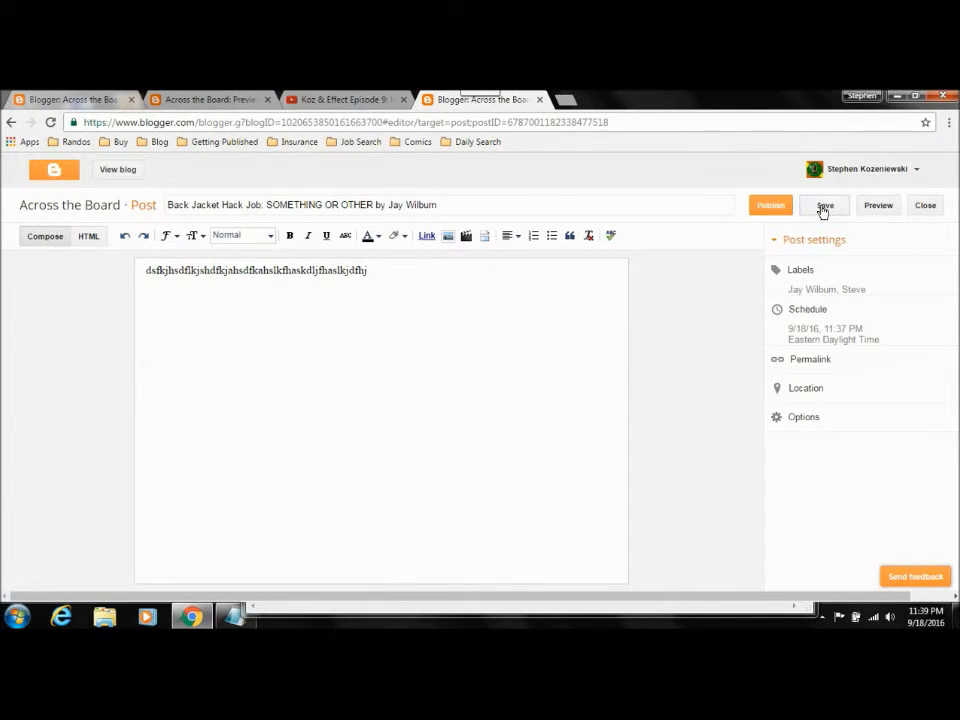
Step: Go back to the dashboard's posts, look through the drafts, and reload the list of all posts to check the reverted post's status
{"action": "left_click", "coordinate": [197, 100]}
{"action": "left_click", "coordinate": [75, 100]}
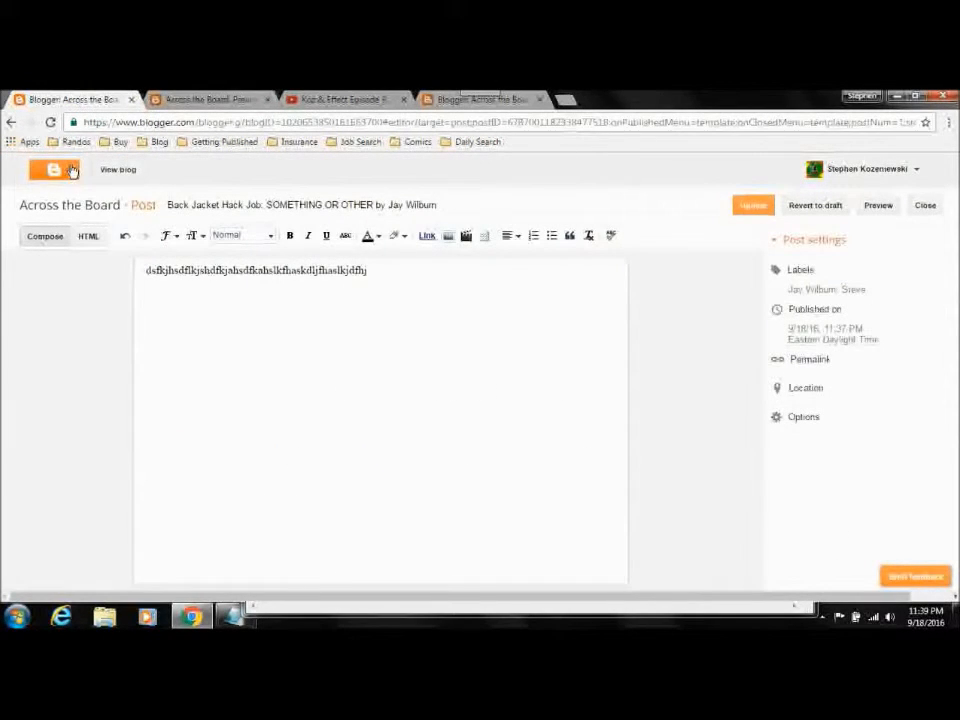
{"action": "left_click", "coordinate": [60, 207]}
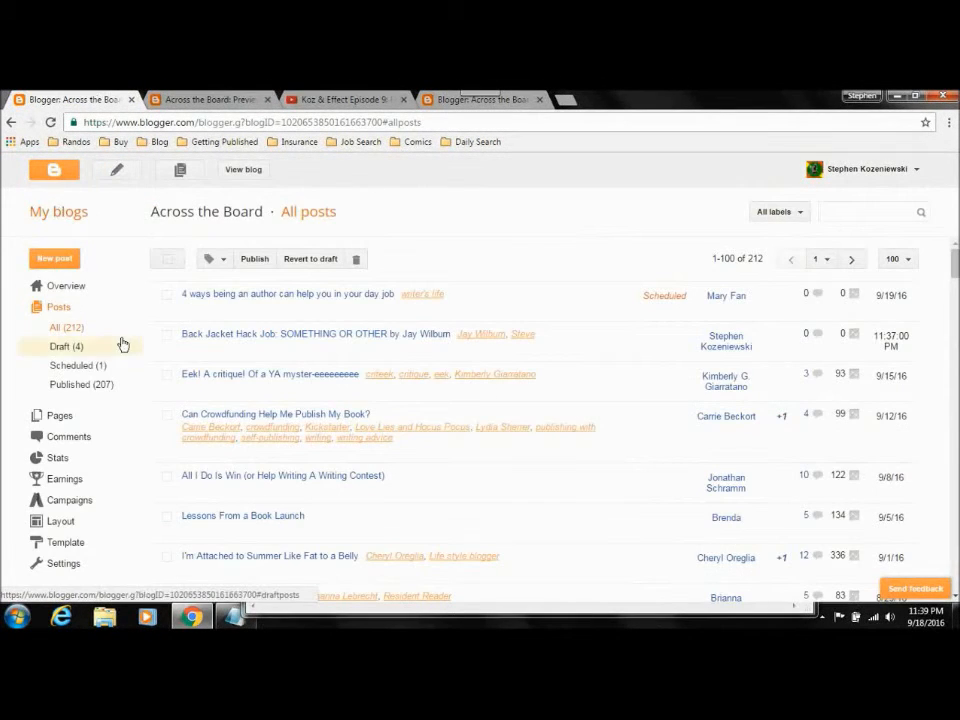
{"action": "left_click", "coordinate": [68, 349]}
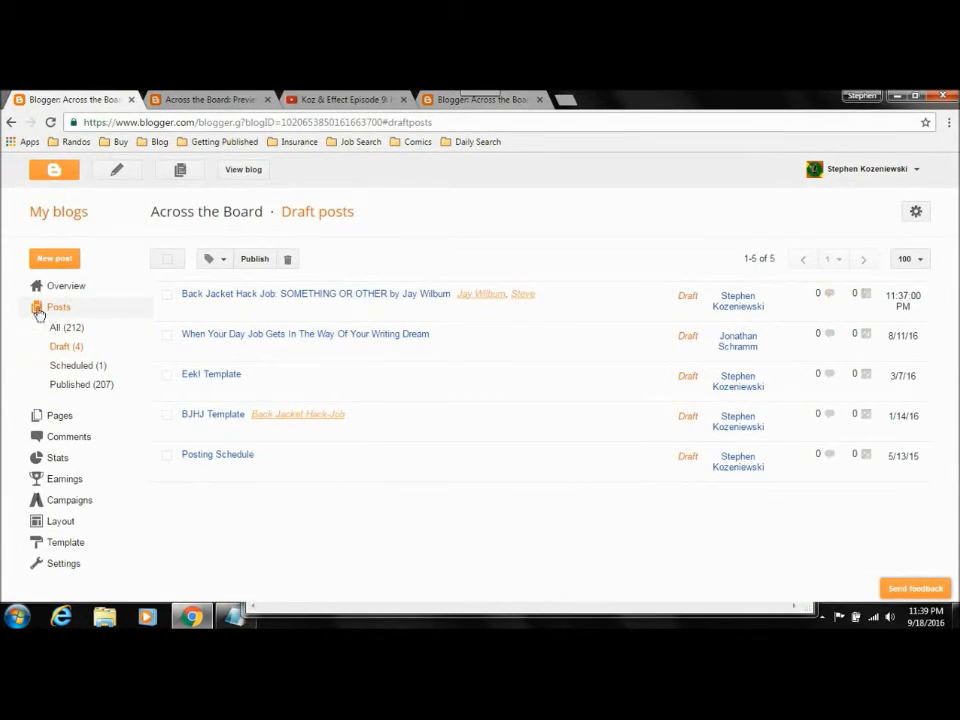
{"action": "left_click", "coordinate": [66, 326]}
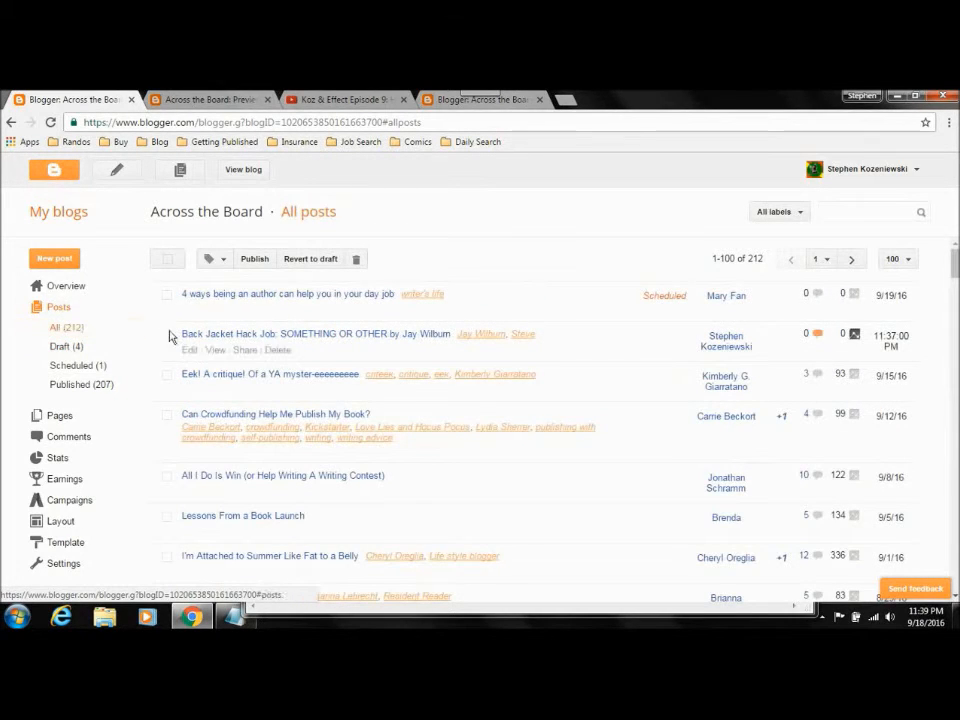
{"action": "key", "text": "F5"}
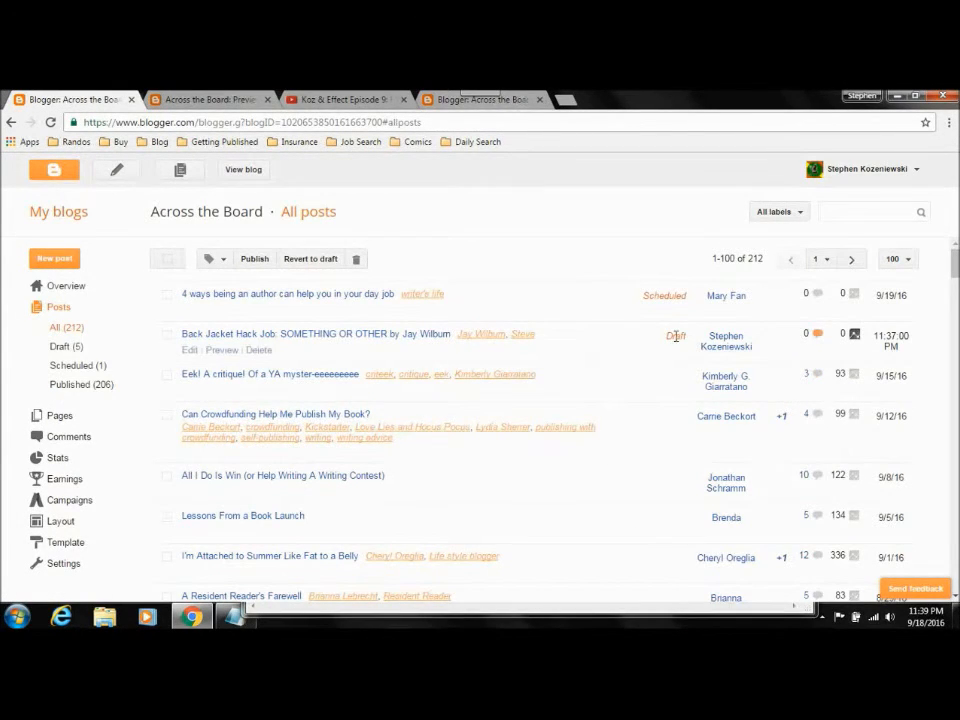
Step: Load atbwriters.blogspot.com in place of the post preview to check for the reverted post, and return to the draft's editor
{"action": "left_click", "coordinate": [195, 100]}
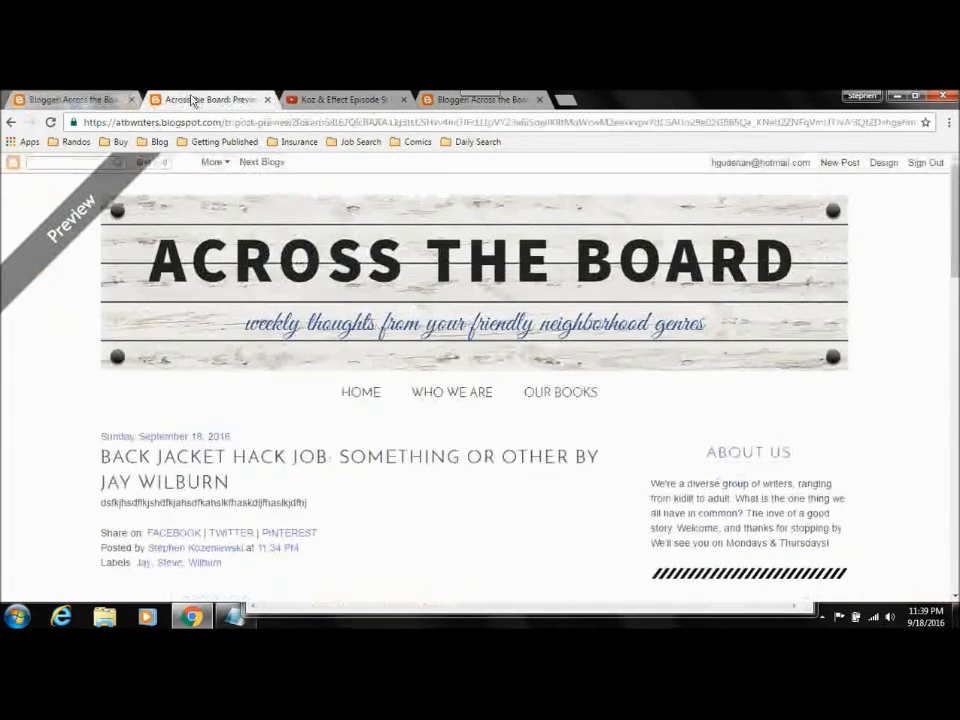
{"action": "left_click", "coordinate": [285, 122]}
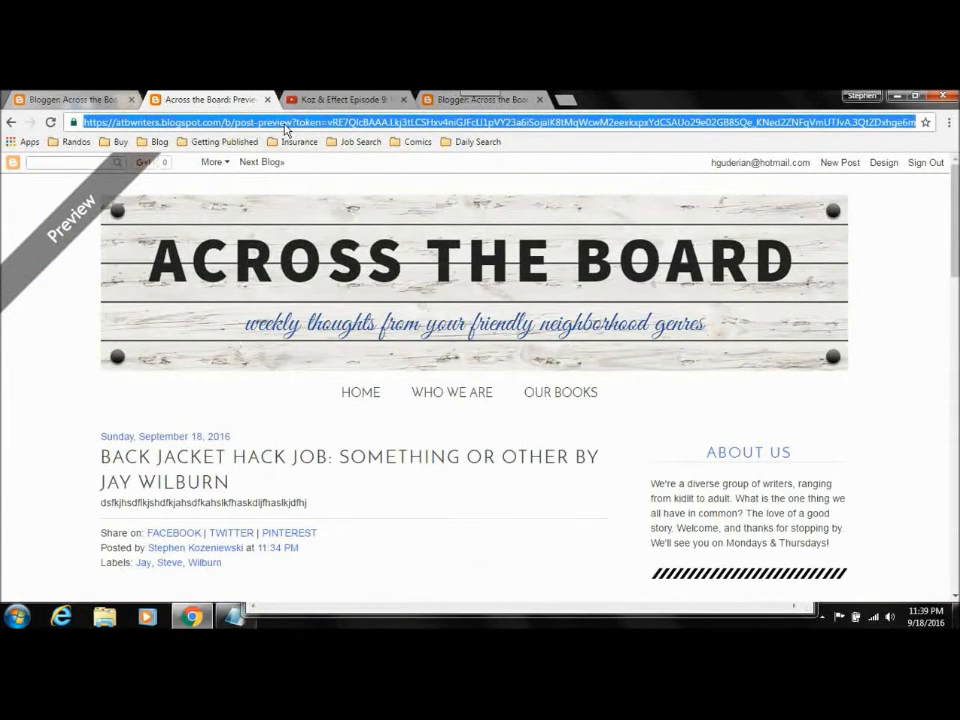
{"action": "type", "text": "atb"}
{"action": "key", "text": "Return"}
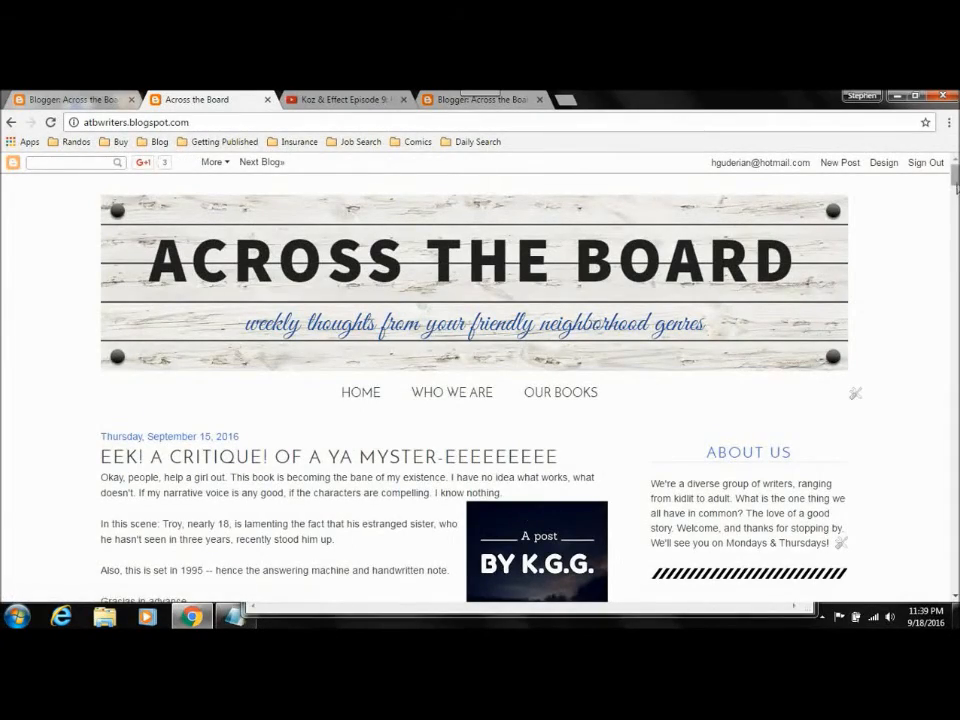
{"action": "scroll", "coordinate": [480, 380], "scroll_direction": "down", "scroll_amount": 10}
{"action": "left_click_drag", "start_coordinate": [955, 201], "coordinate": [955, 174]}
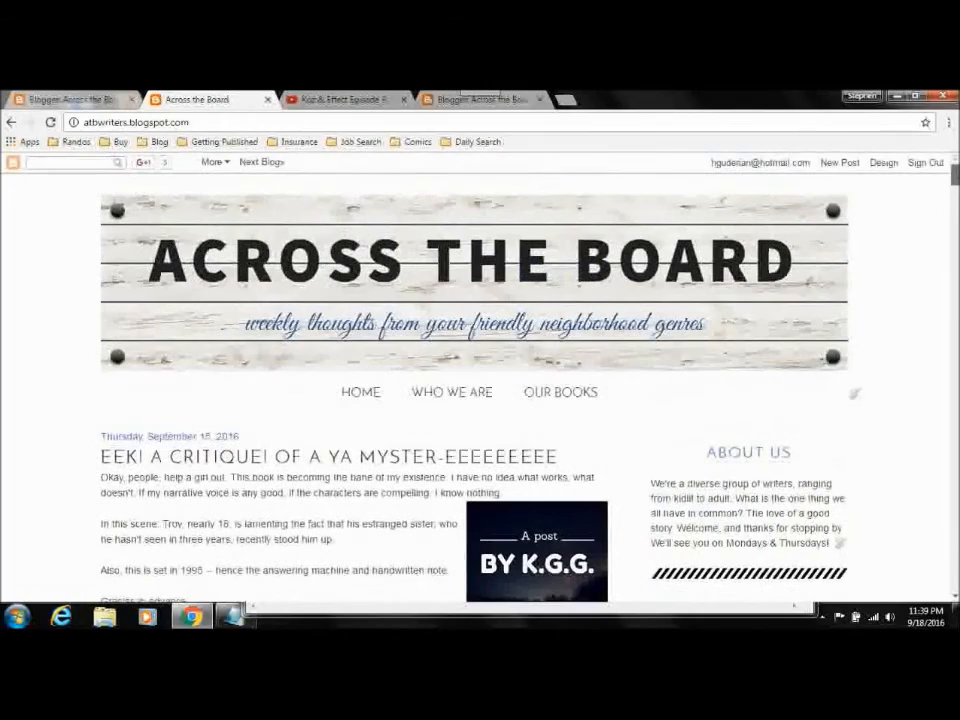
{"action": "left_click", "coordinate": [451, 101]}
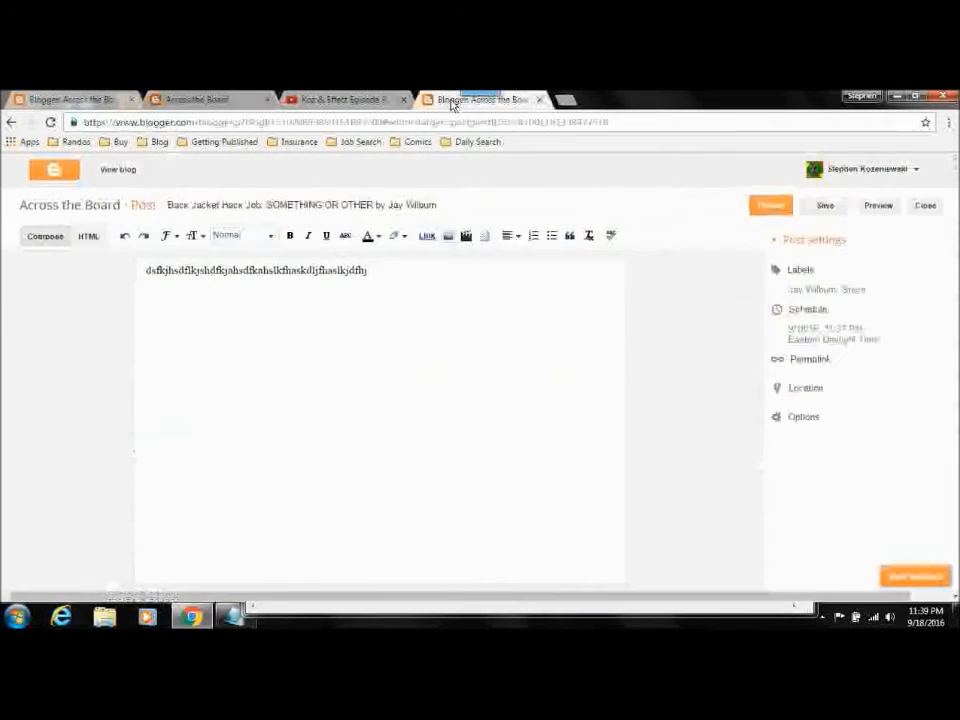